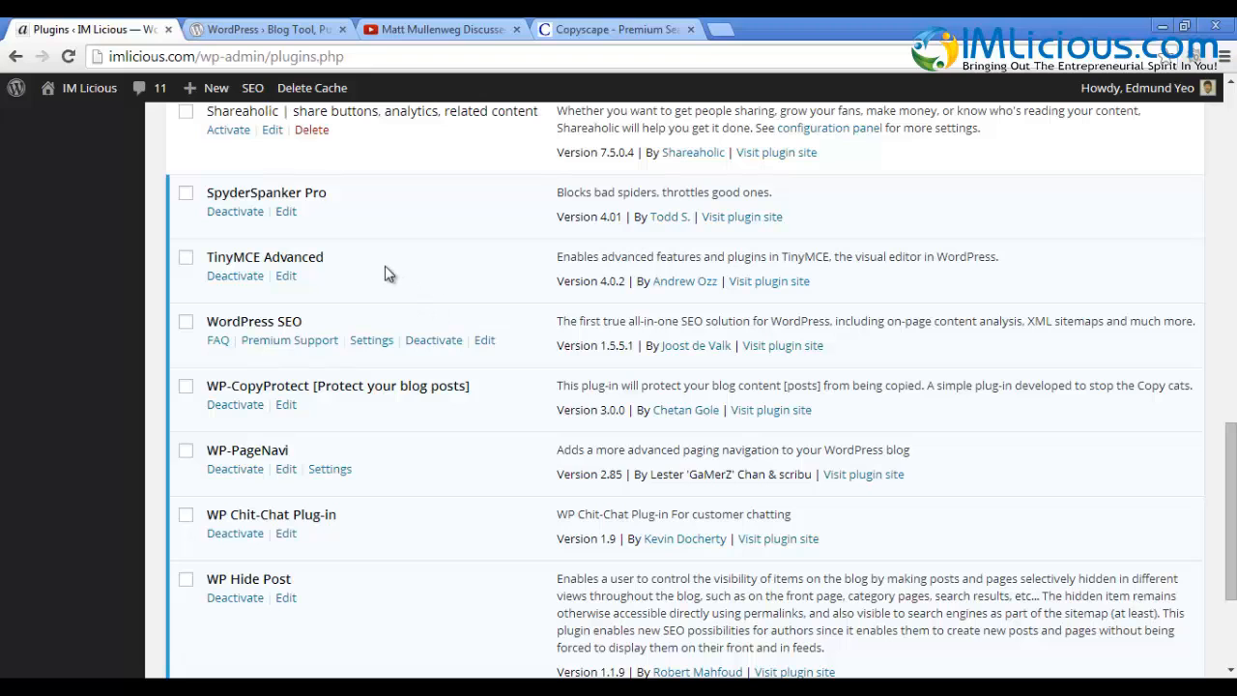
scroll(389, 436, "up", 3)
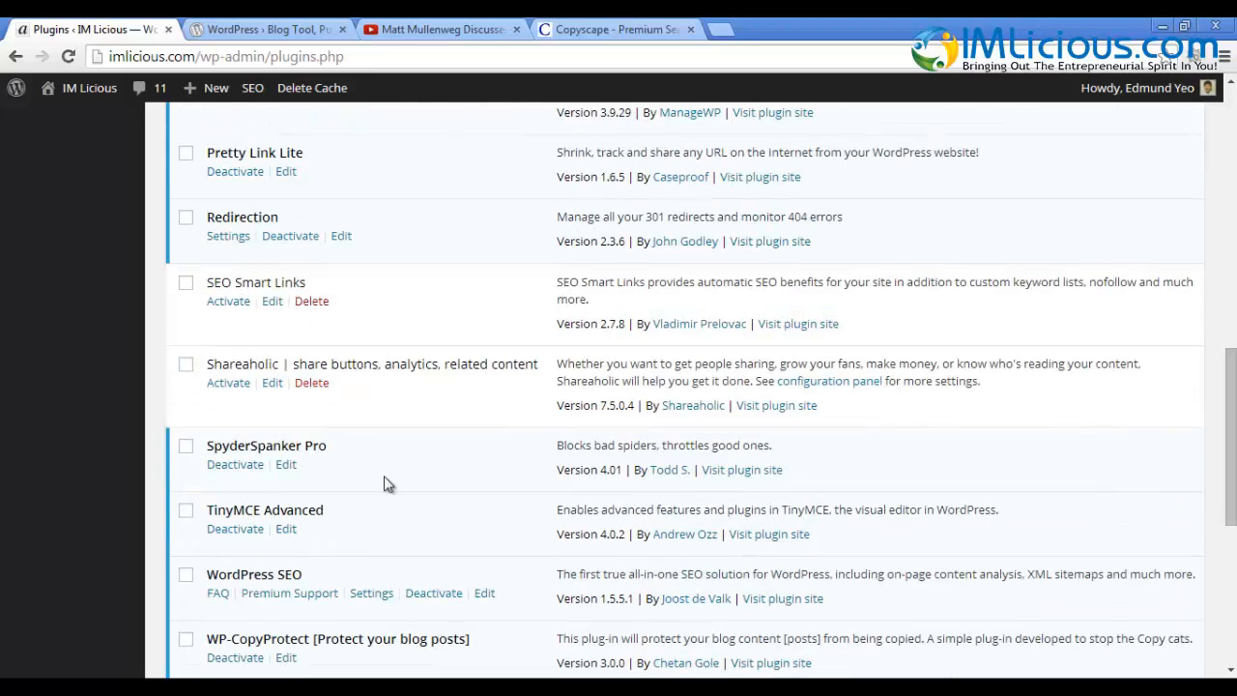
scroll(398, 550, "up", 1)
scroll(445, 484, "up", 10)
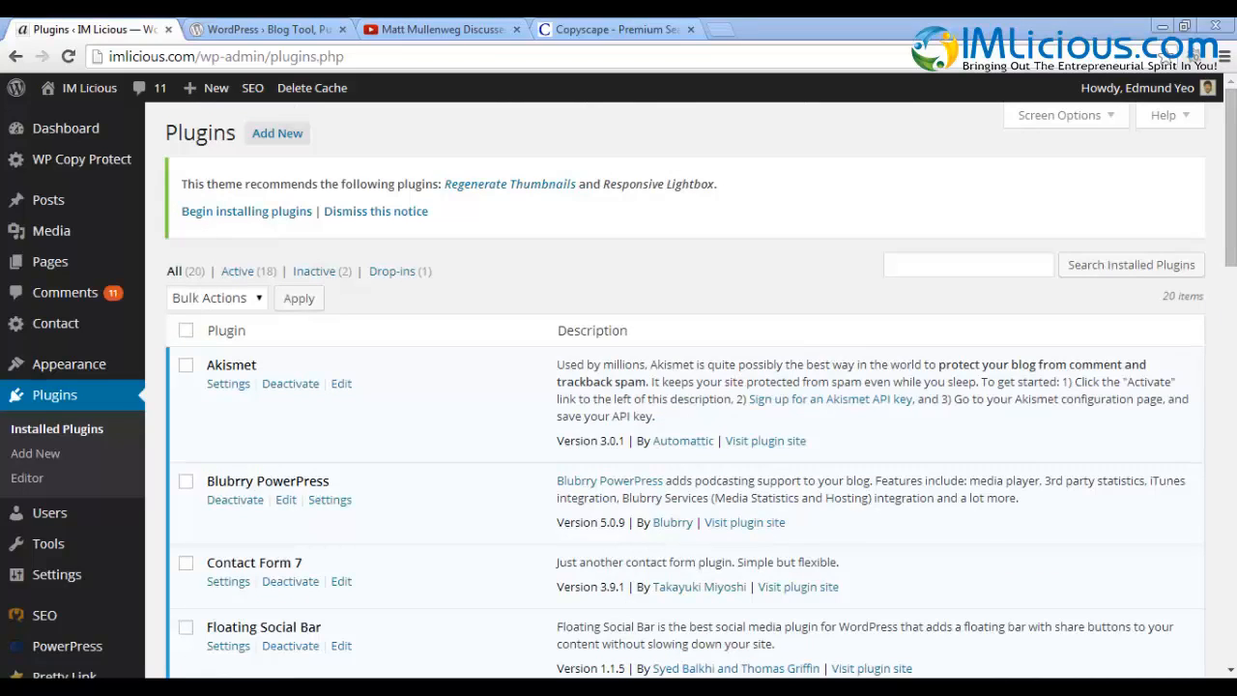
Switch to the open Notepad draft and copy the whole article text through "Published on 1 Aug 2014".
left_click(263, 688)
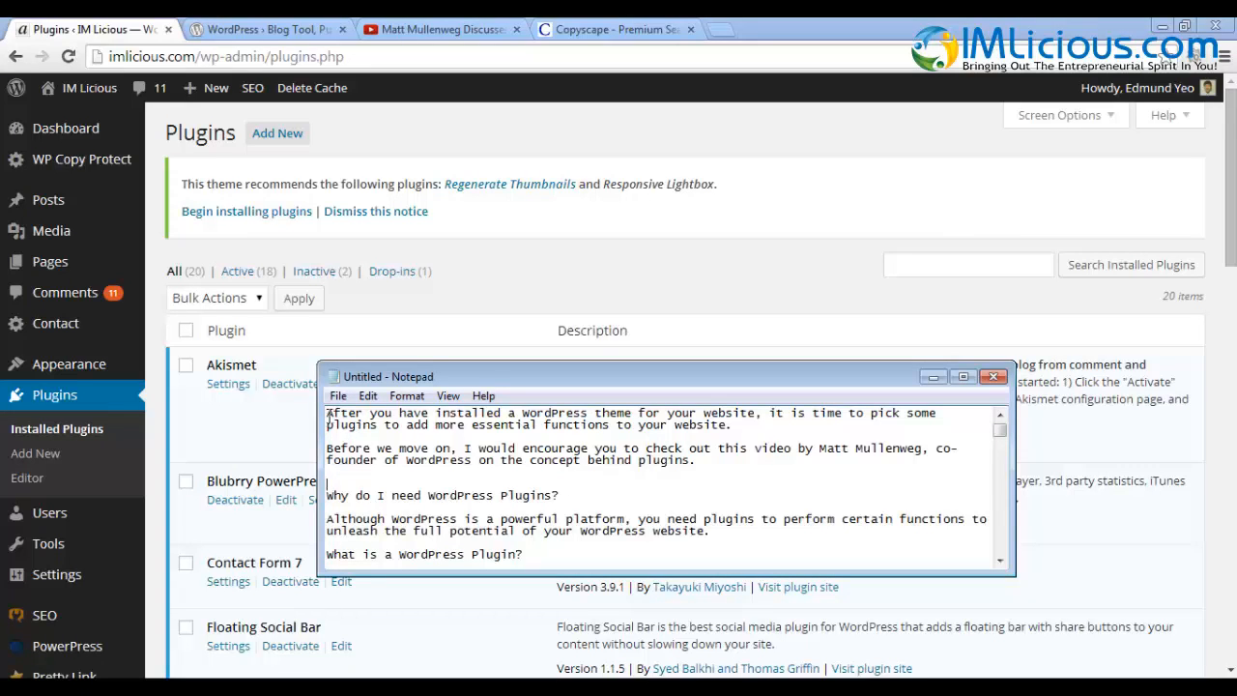
left_click_drag(329, 414, 526, 519)
right_click(527, 519)
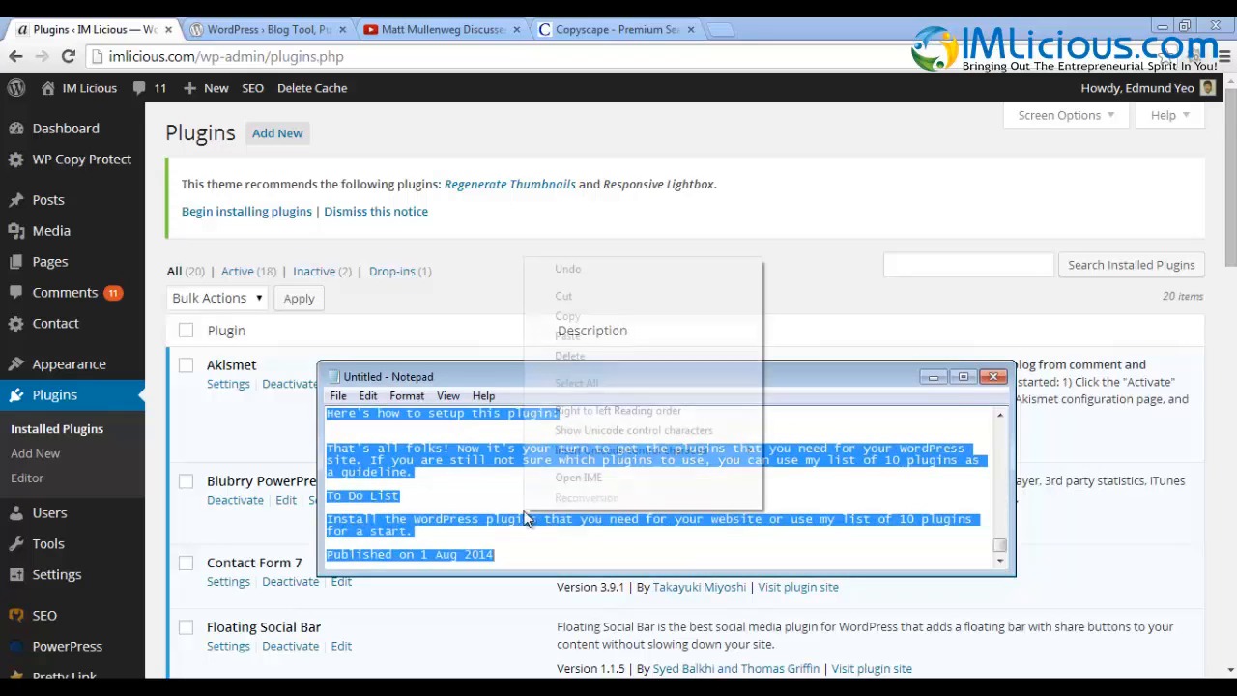
left_click(572, 315)
Switch to Copyscape, paste the copied article into the text or URL field and run a Premium Search.
left_click(599, 30)
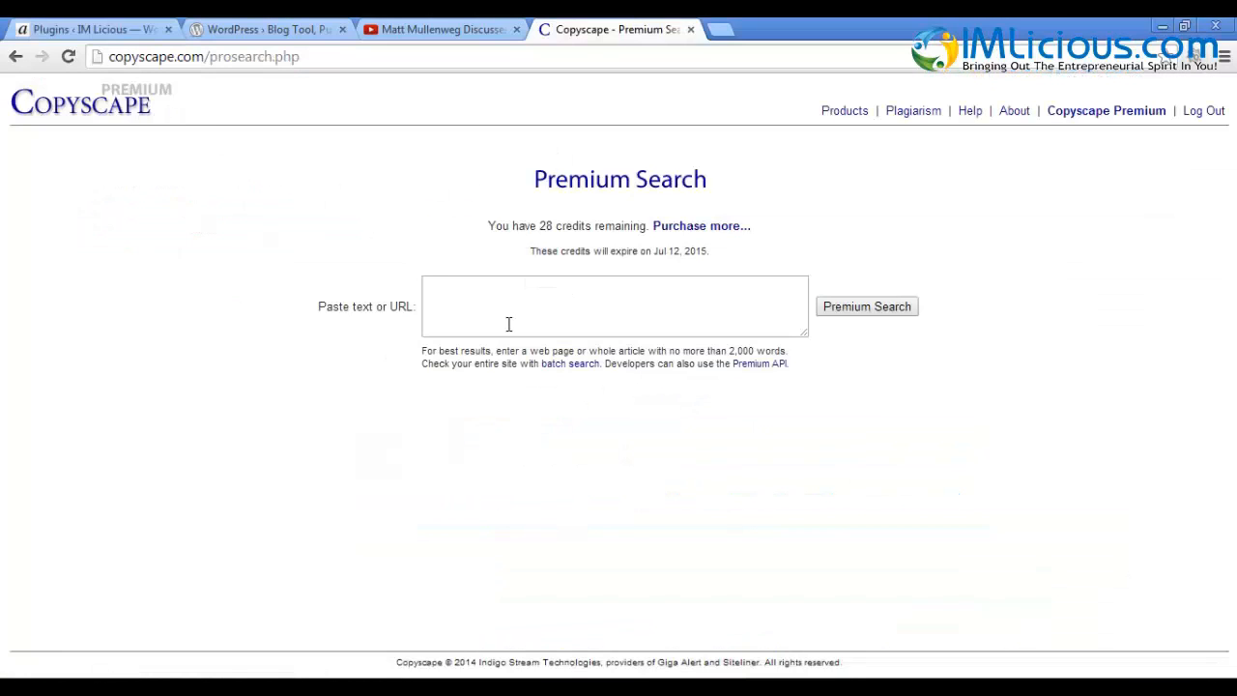
left_click(473, 298)
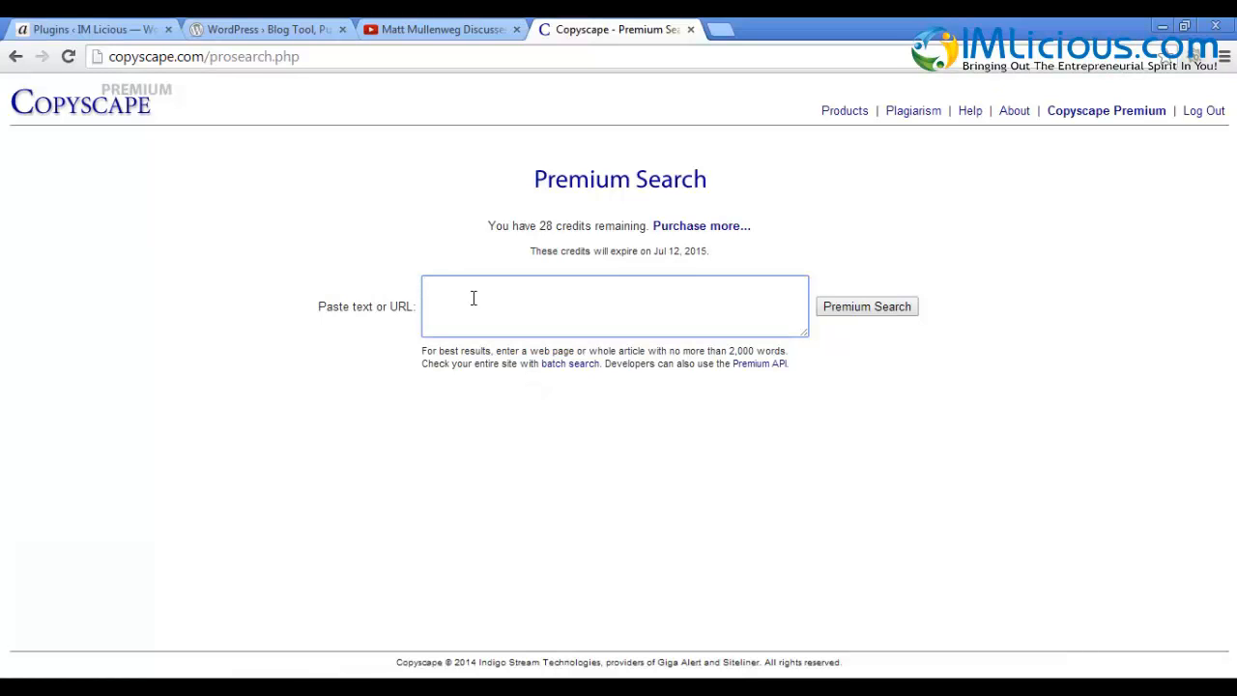
right_click(474, 298)
left_click(538, 405)
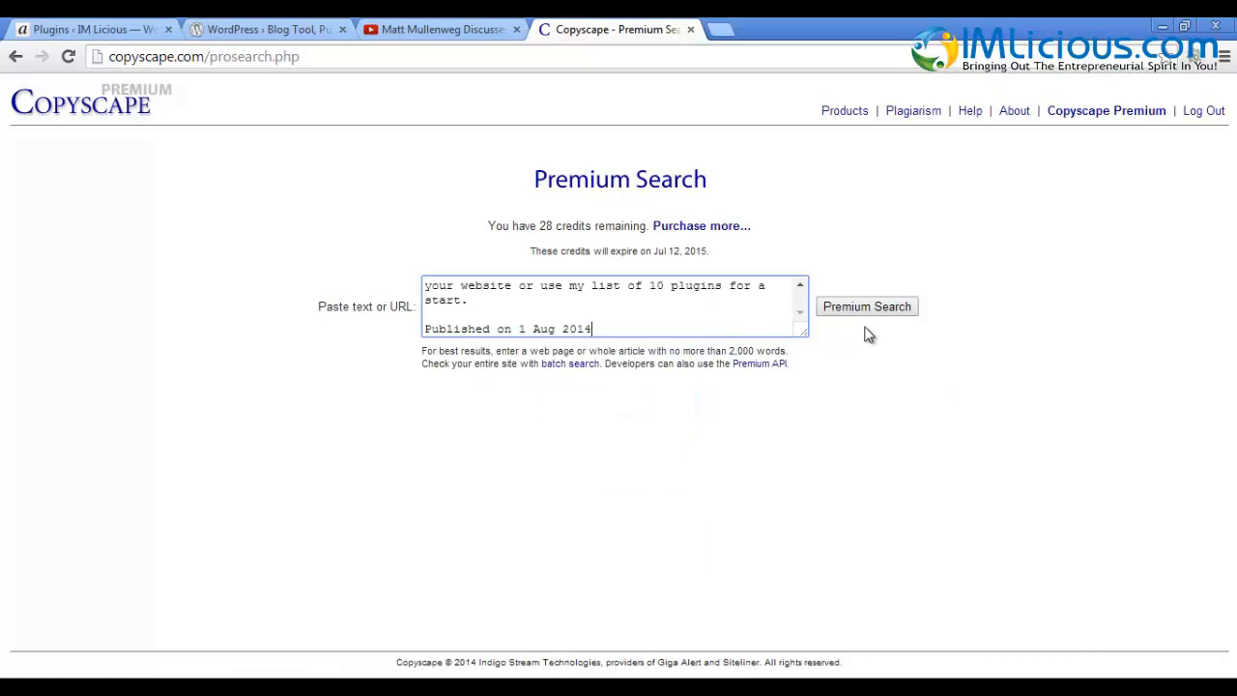
left_click(857, 309)
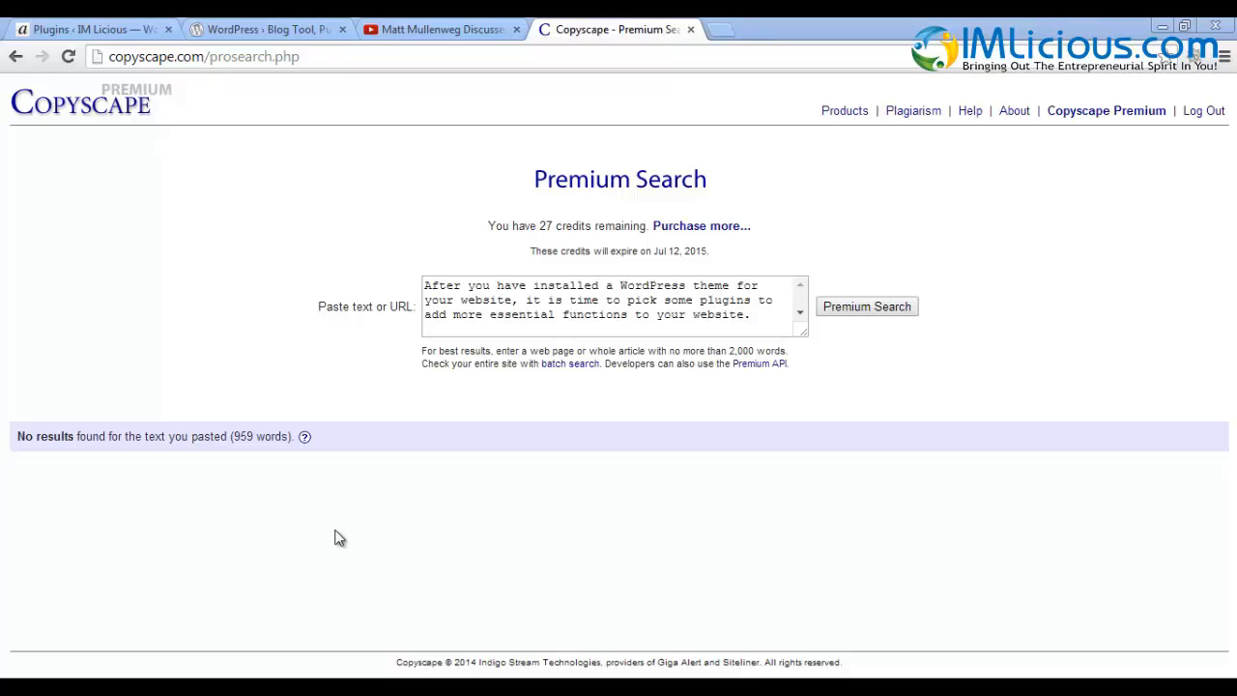
Return to the WordPress dashboard and start a new post, placing the cursor in its body.
left_click(208, 687)
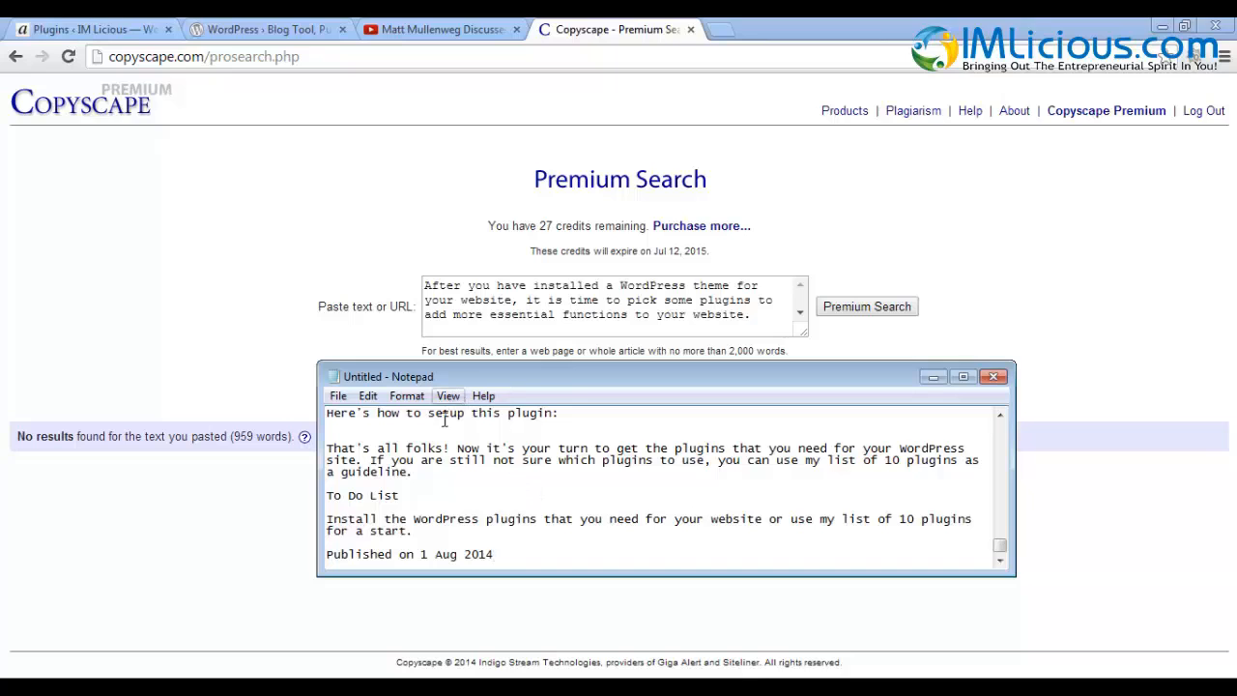
left_click(92, 29)
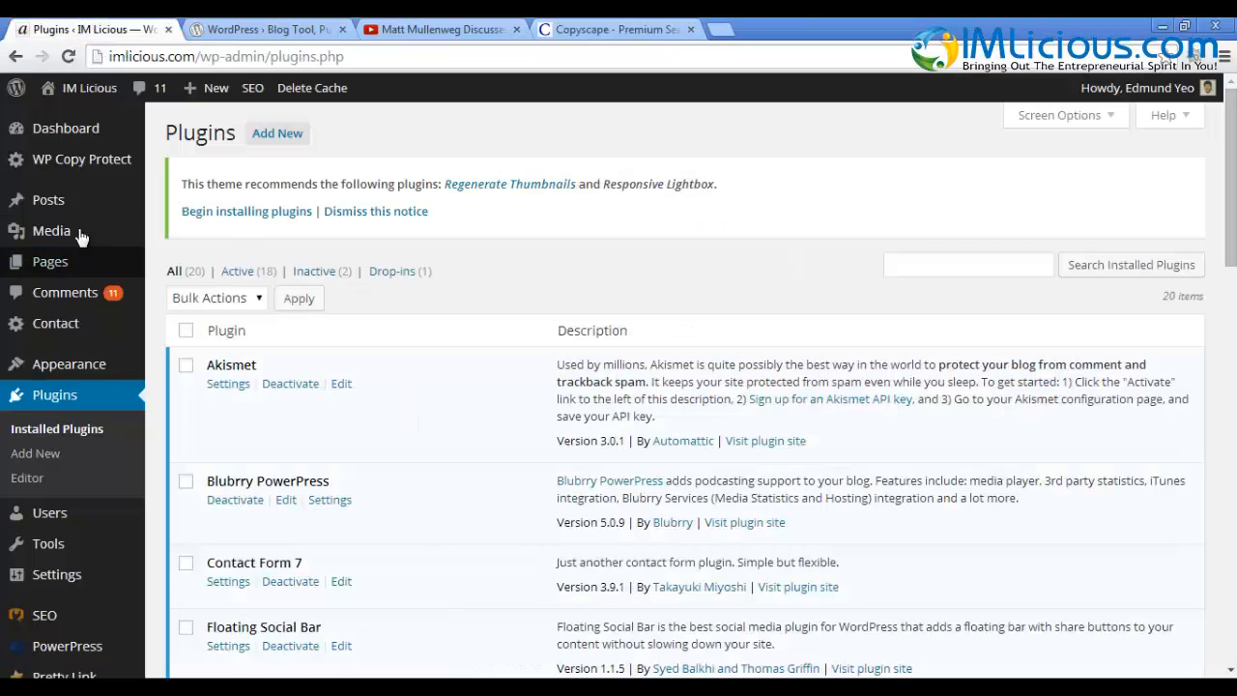
mouse_move(28, 199)
left_click(203, 234)
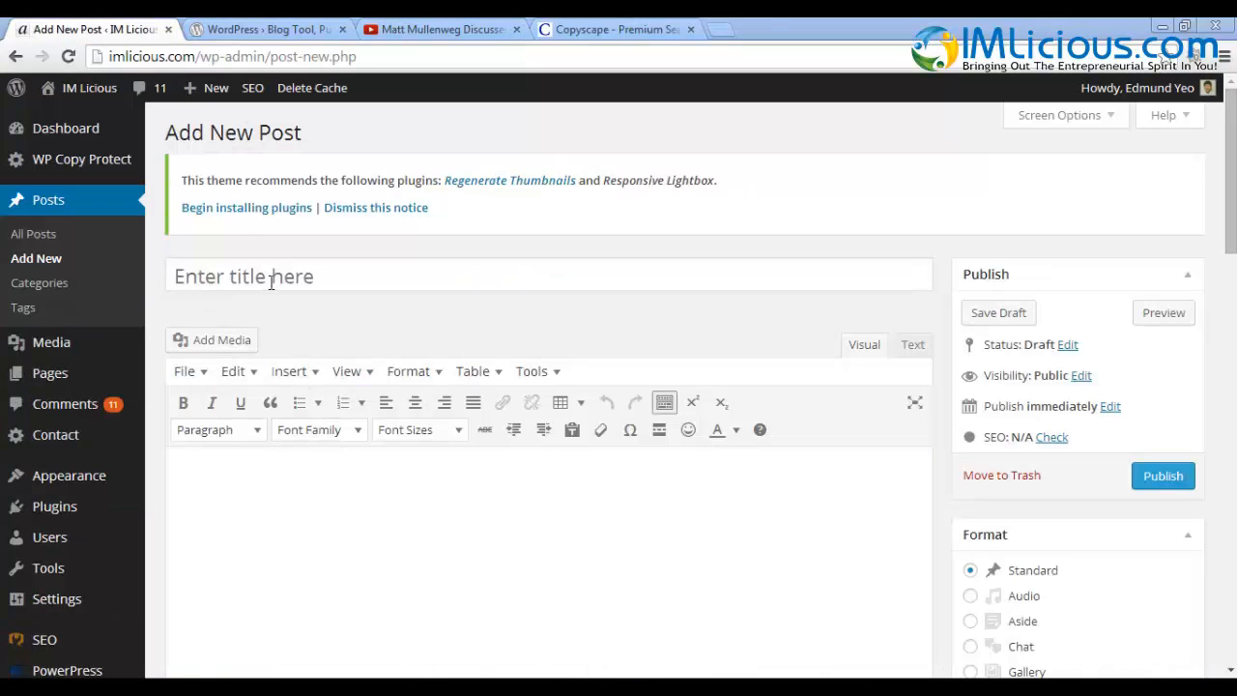
left_click(259, 543)
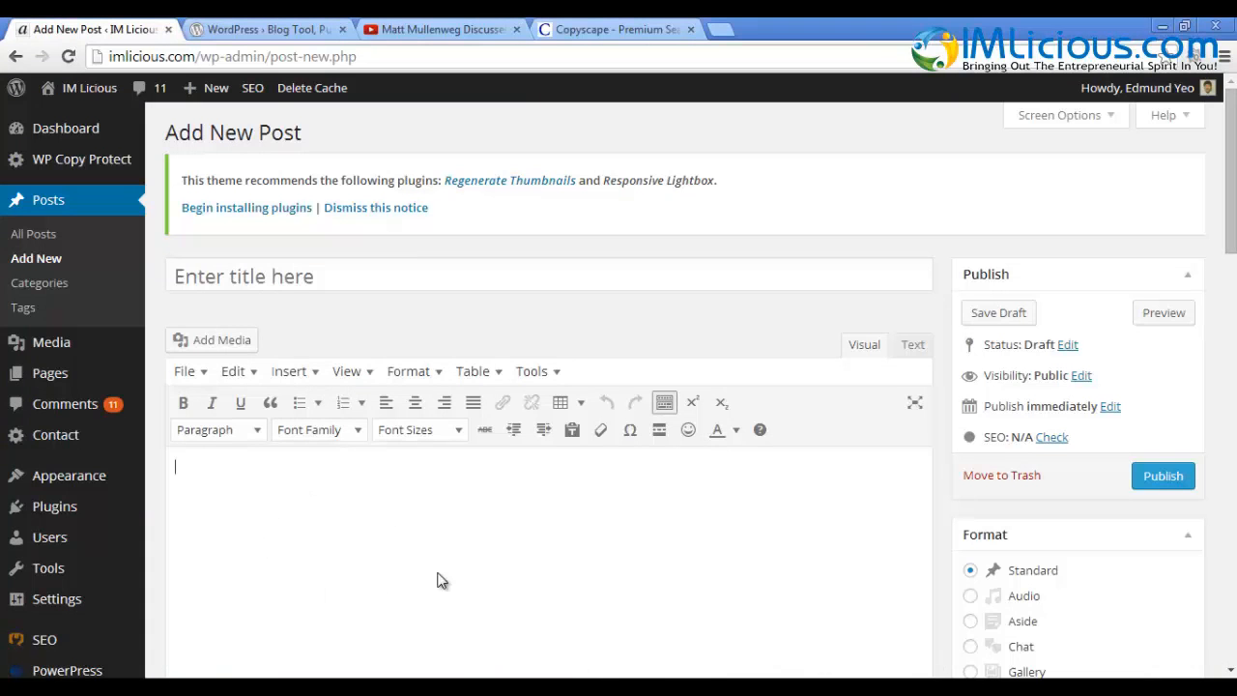
Copy "An Introduction to WordPress Plugins" from the Notepad draft and paste it as the post title.
left_click(253, 687)
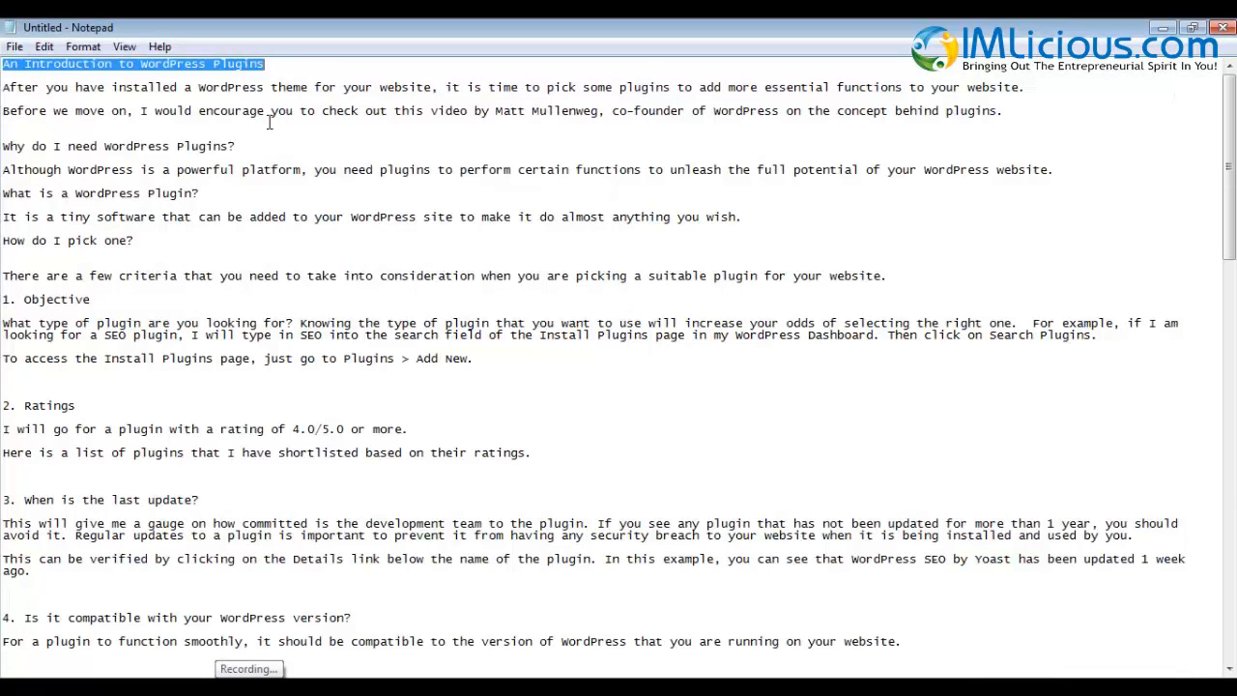
right_click(160, 68)
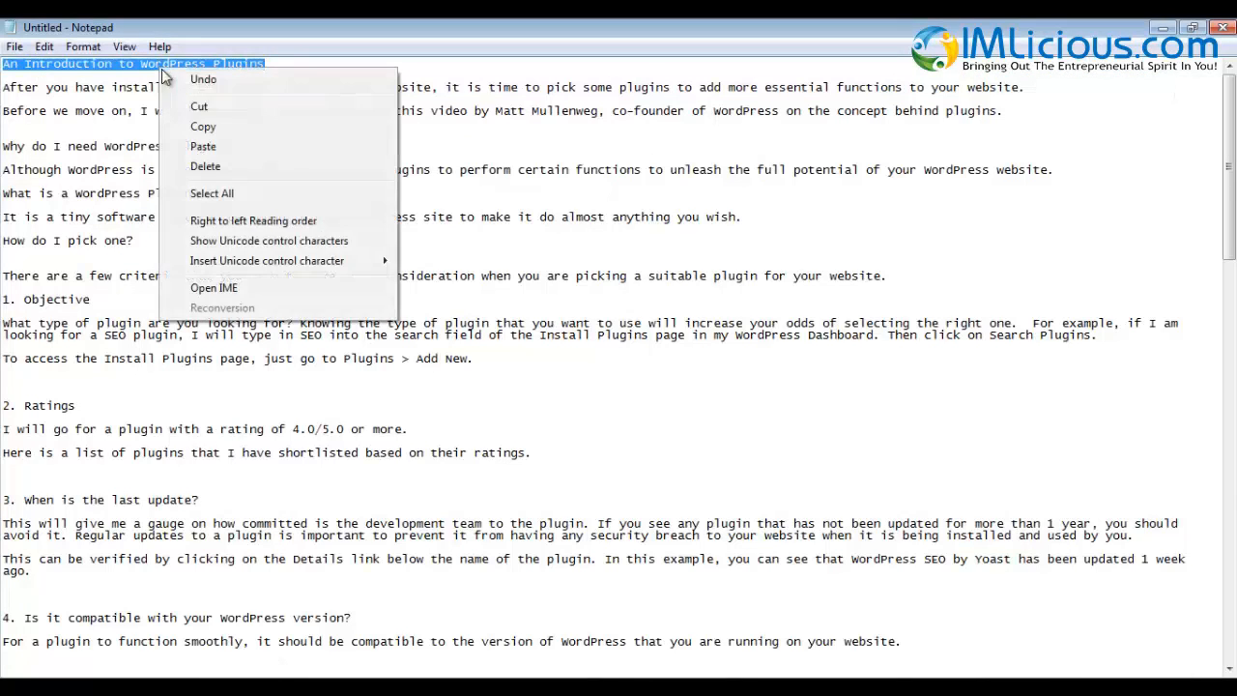
left_click(207, 127)
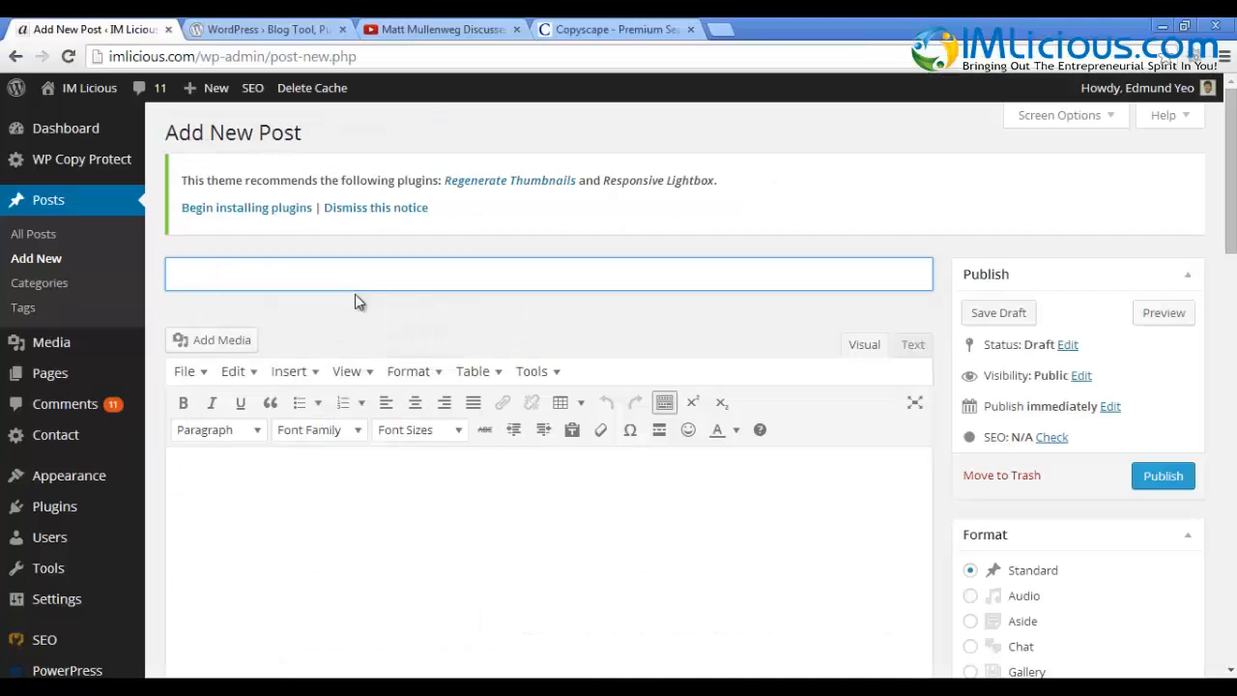
right_click(344, 277)
left_click(386, 378)
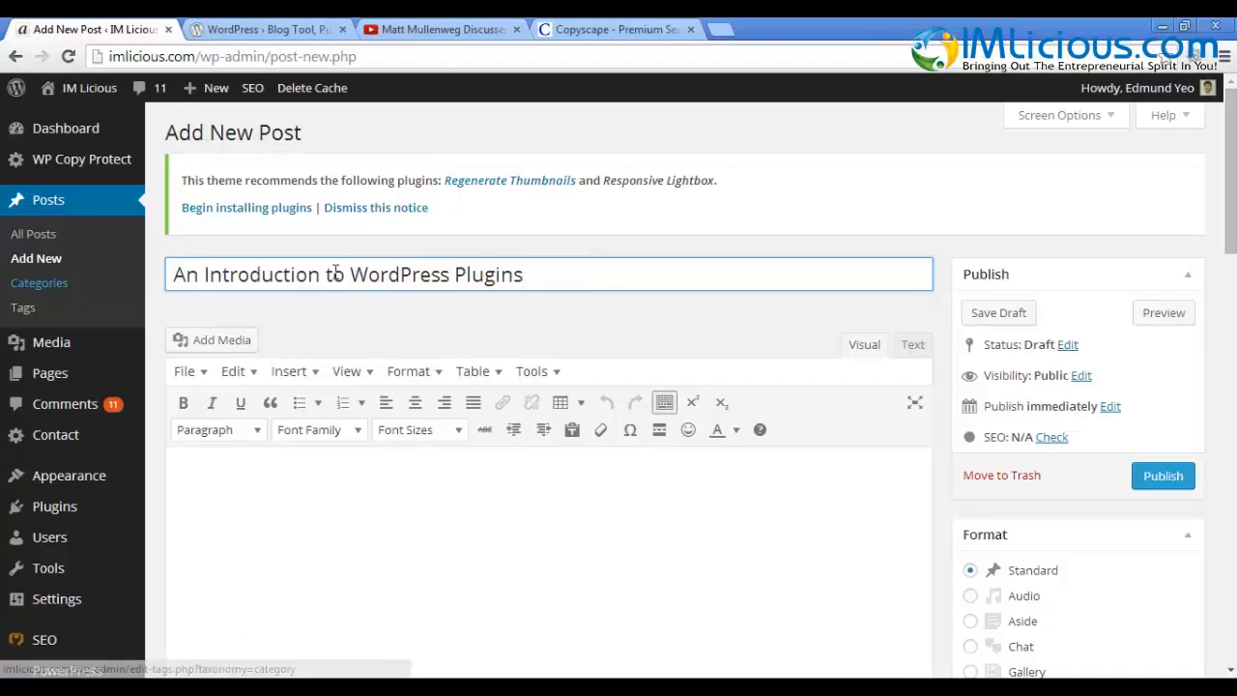
key("Tab")
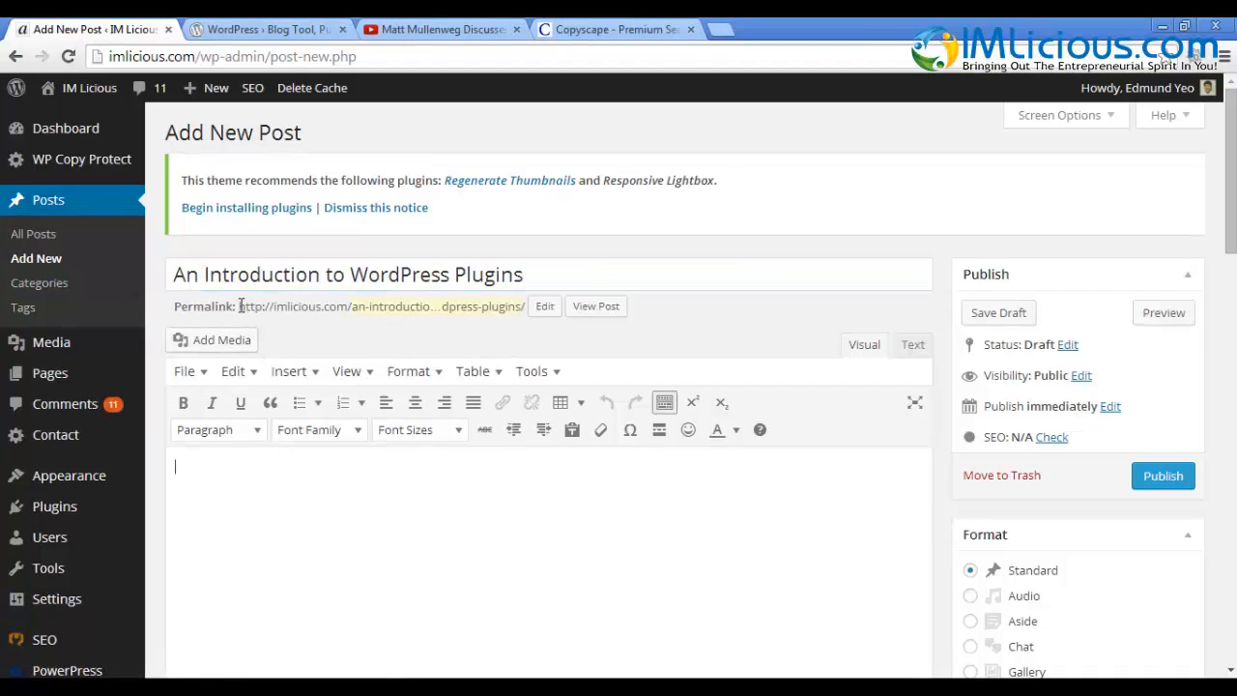
Shorten the post's permalink slug to wordpress-plugins and confirm it.
left_click(543, 307)
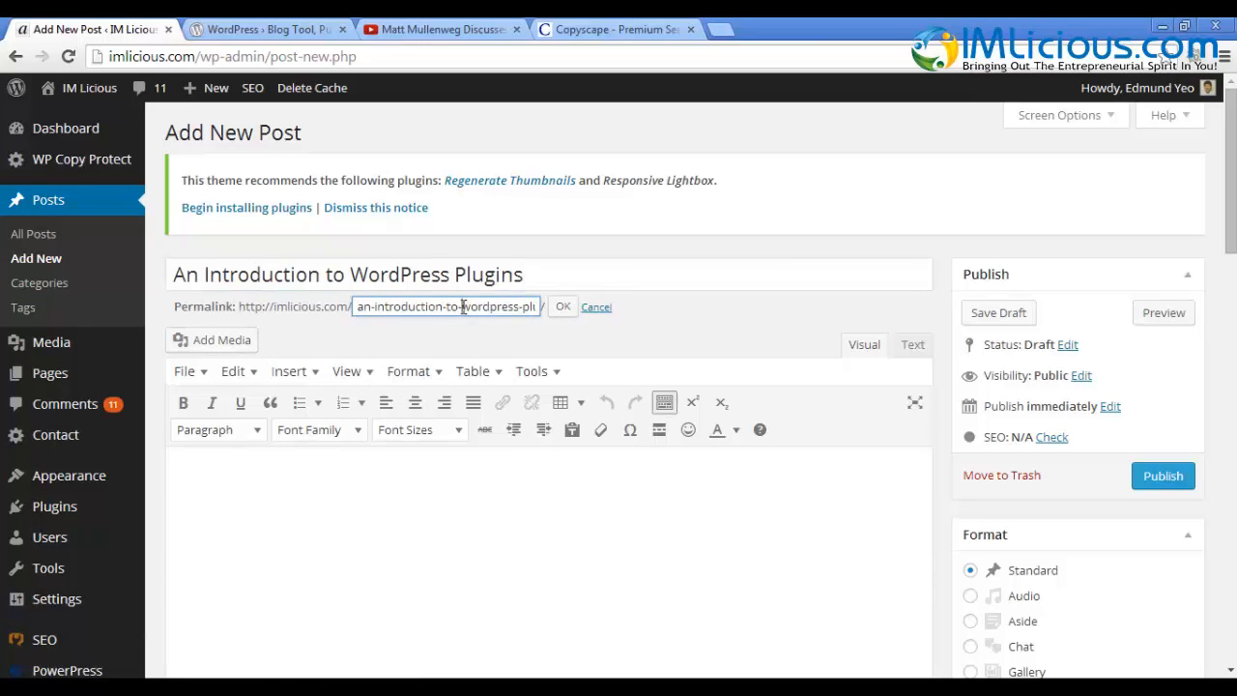
left_click_drag(463, 307, 326, 307)
key("BackSpace")
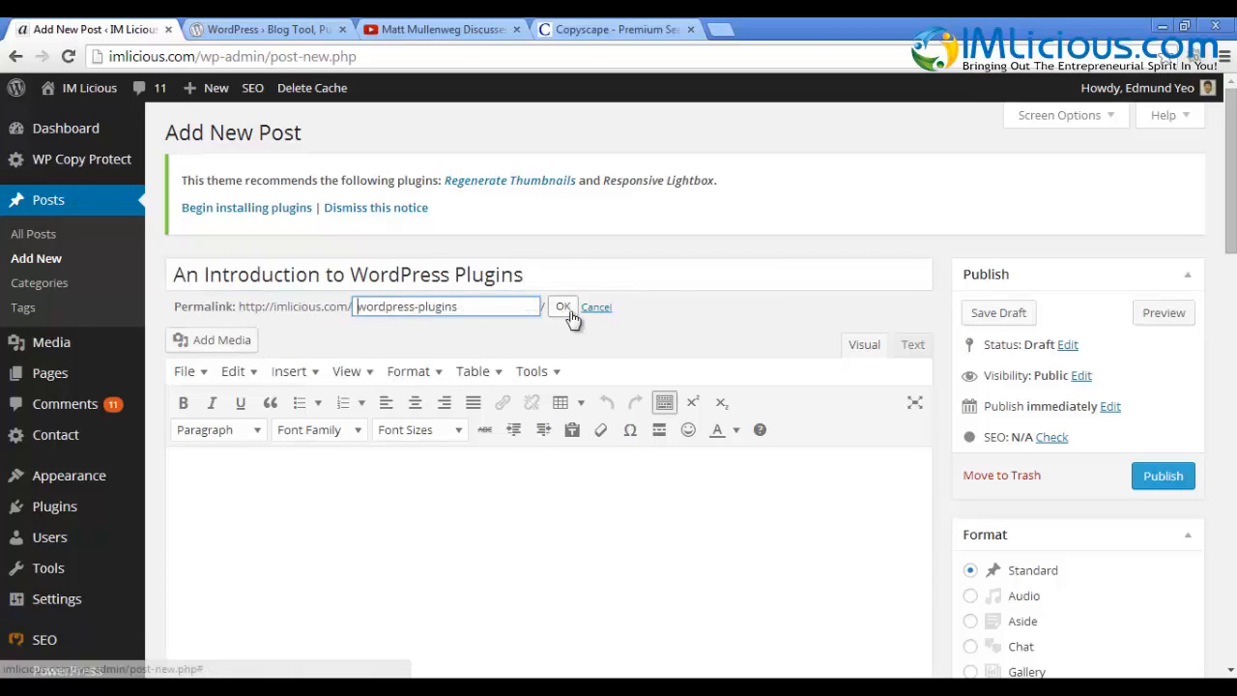
left_click(564, 307)
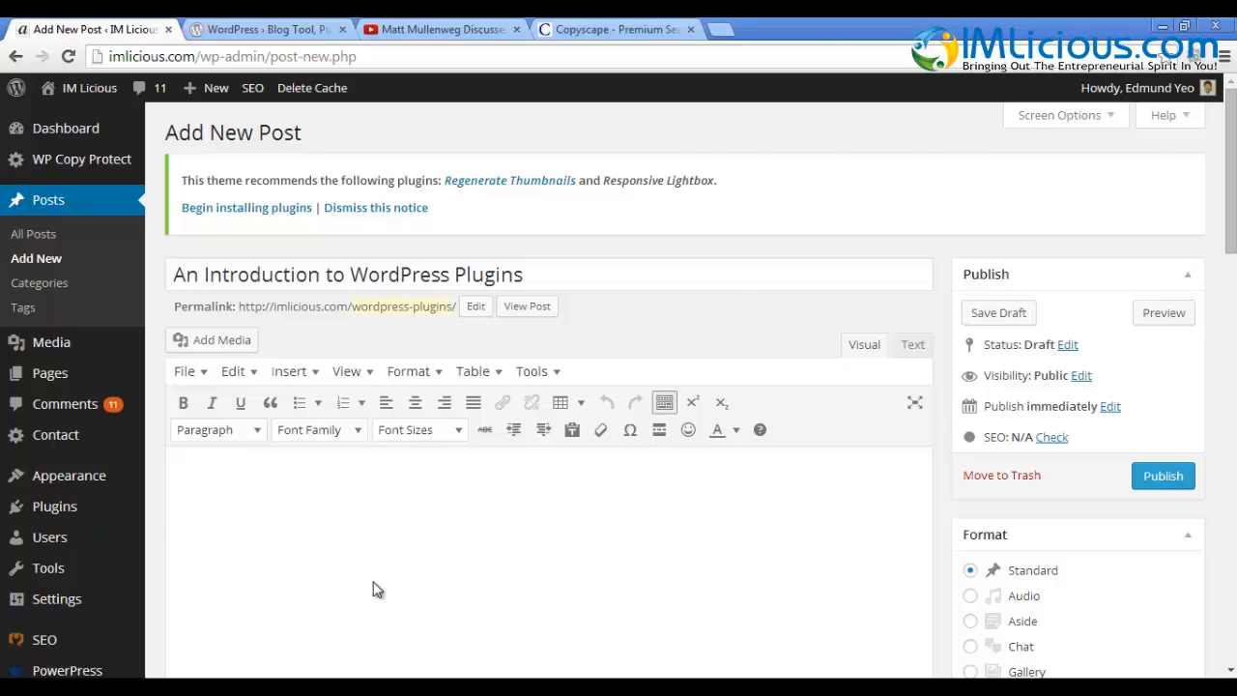
Copy the article text below the title from Notepad and paste it into the post body.
key("alt+Tab")
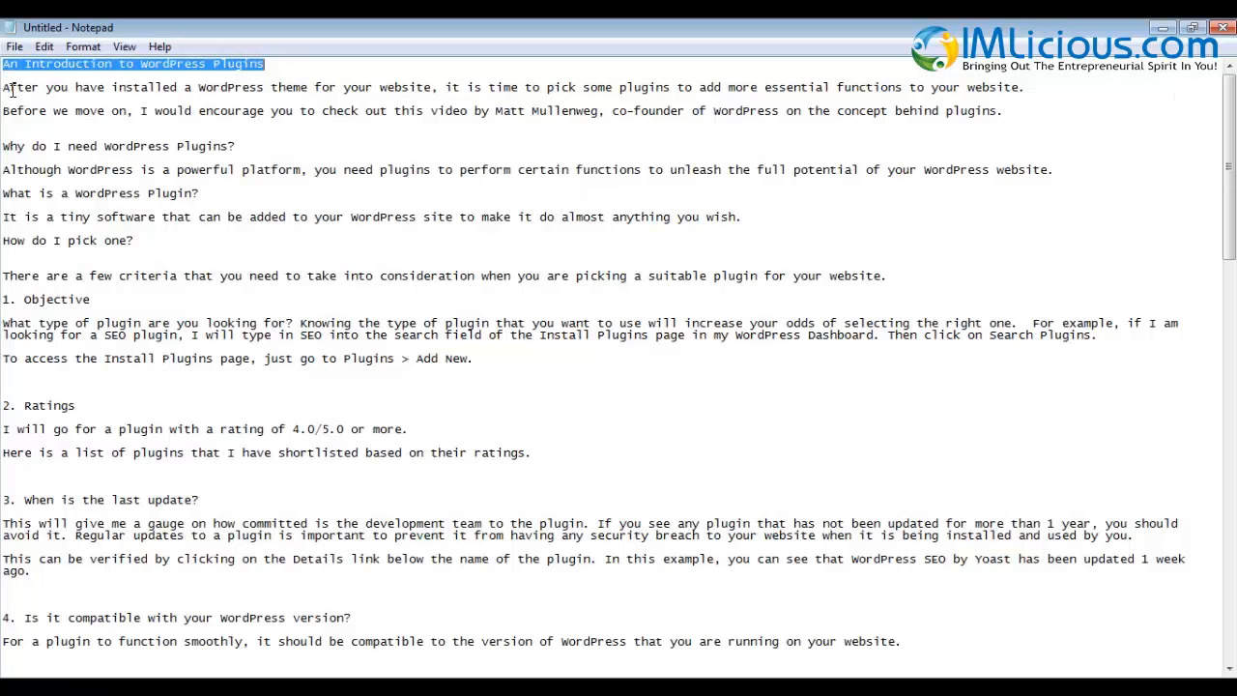
left_click_drag(8, 87, 899, 643)
key("alt+Tab")
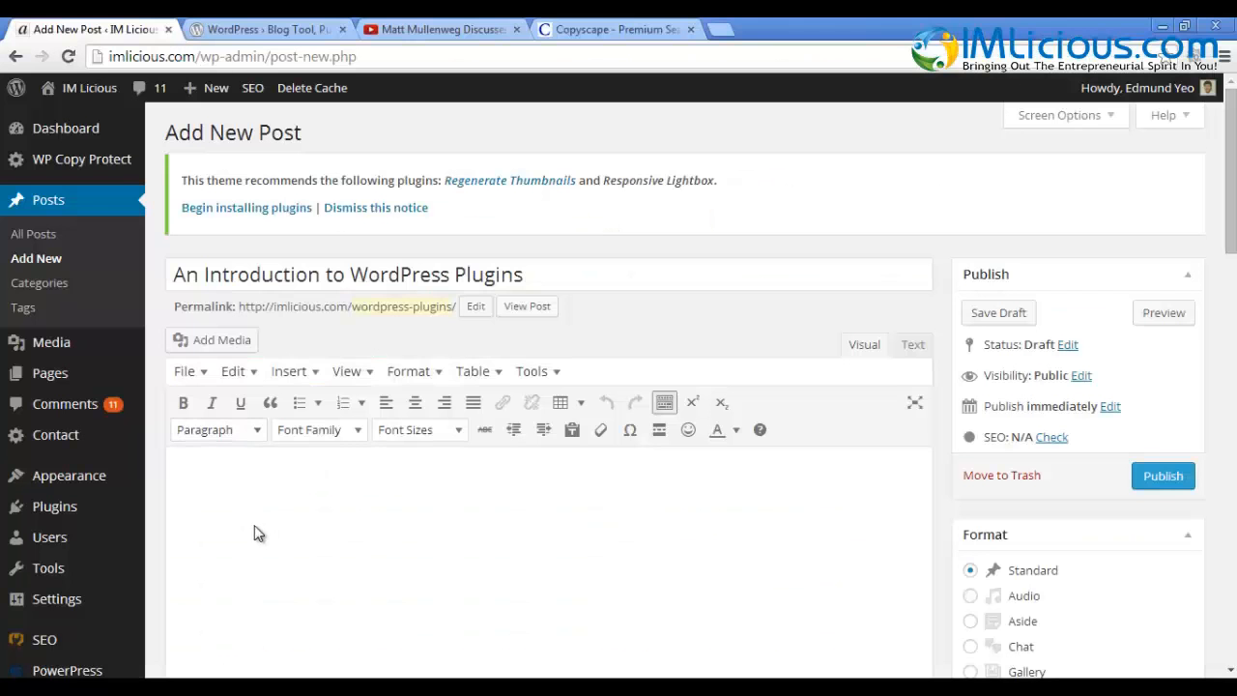
right_click(244, 501)
left_click(184, 467)
right_click(184, 468)
left_click(266, 300)
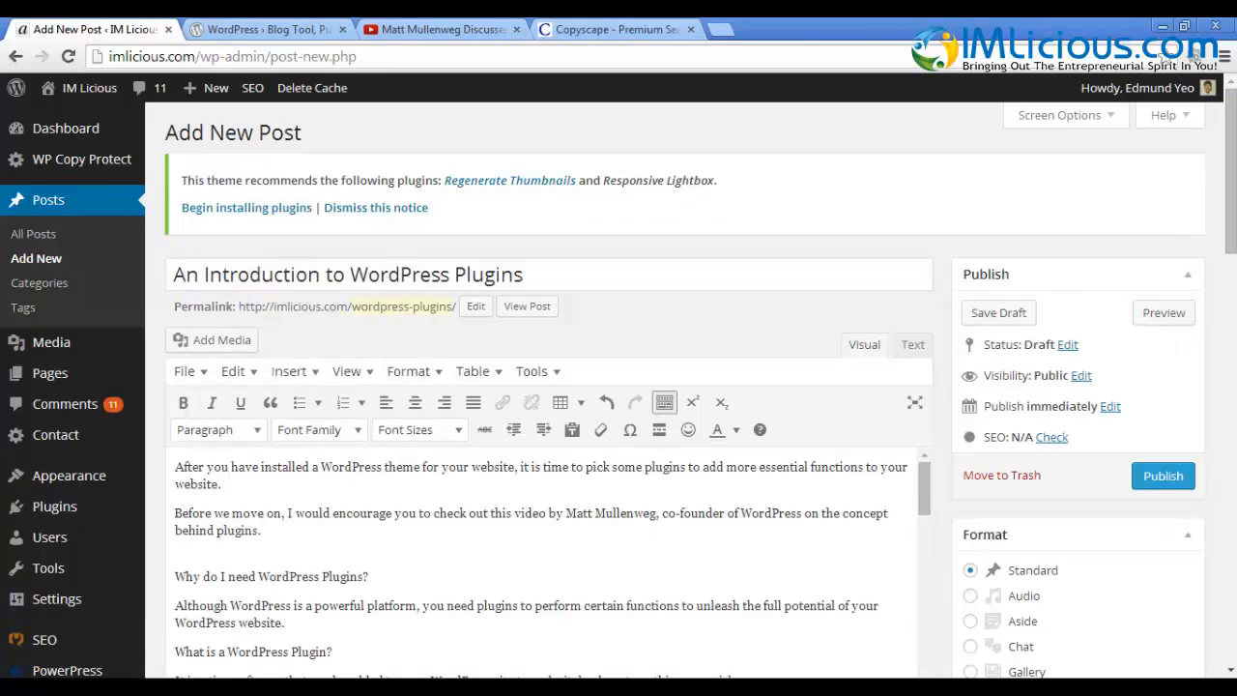
Format the line "Why do I need WordPress Plugins?" as Heading 2.
scroll(237, 182, "down", 3)
left_click_drag(175, 318, 369, 318)
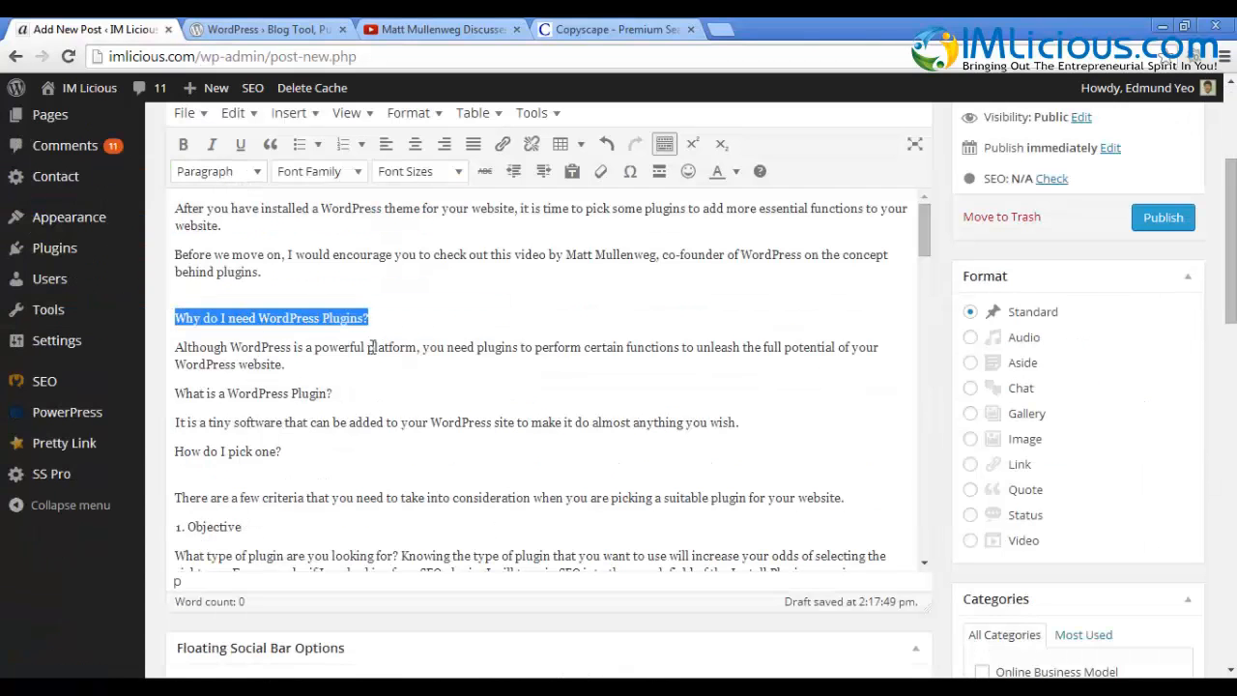
left_click(232, 172)
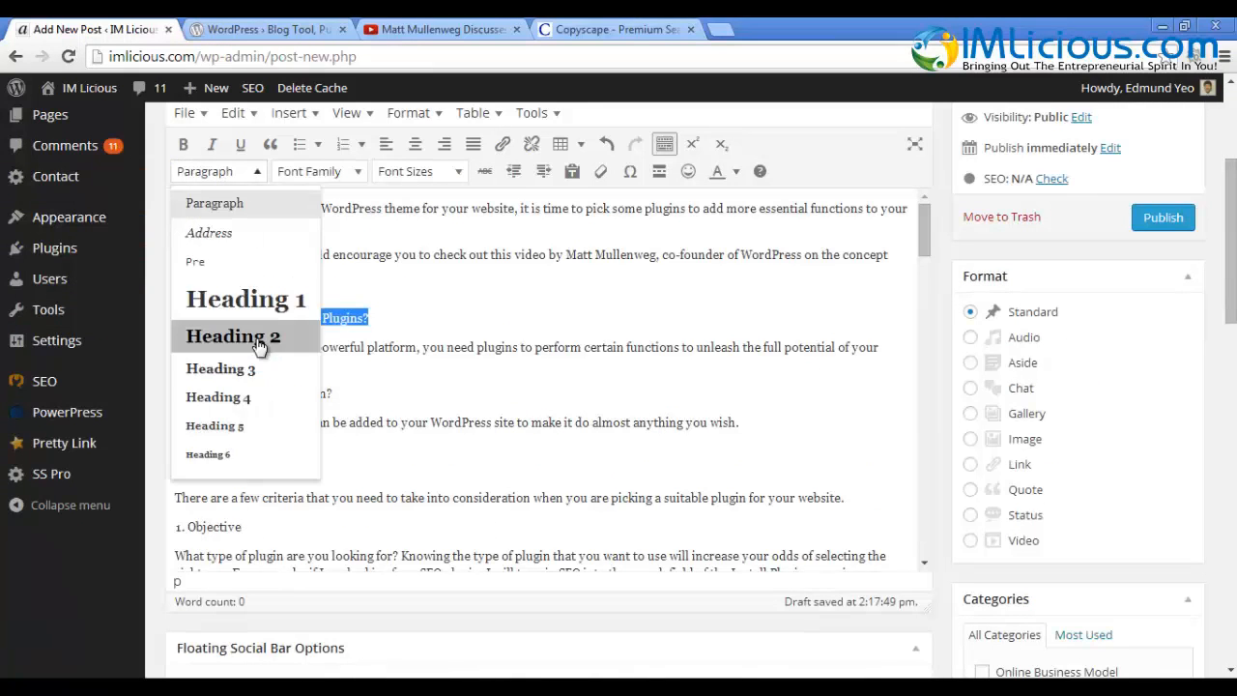
left_click(235, 334)
left_click(503, 332)
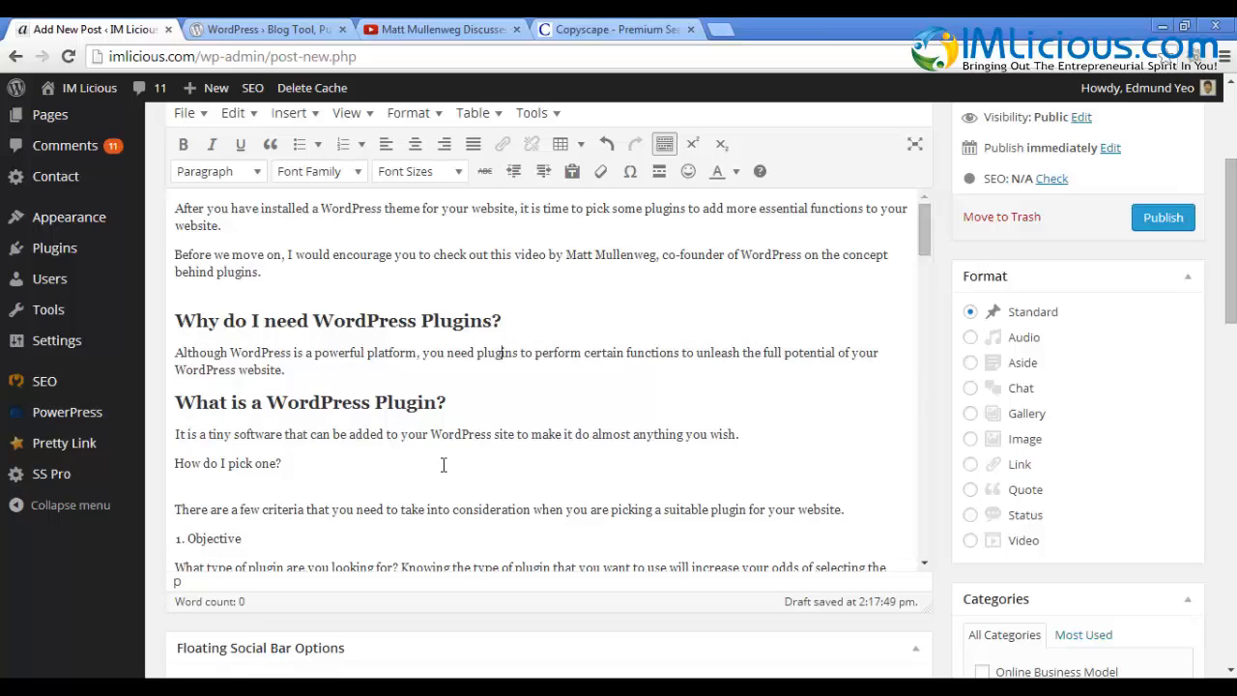
Format the line "How do I pick one?" as Heading 2.
left_click_drag(312, 322, 496, 322)
left_click(492, 350)
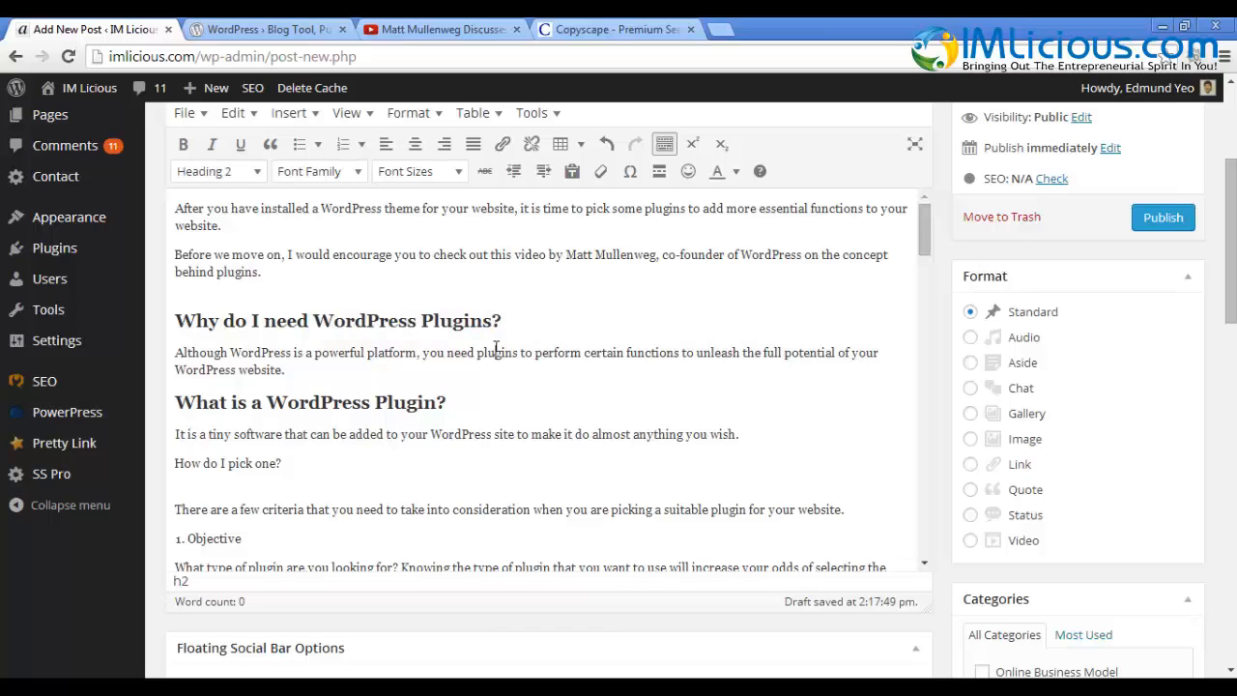
left_click_drag(281, 463, 171, 463)
left_click(219, 171)
left_click(223, 266)
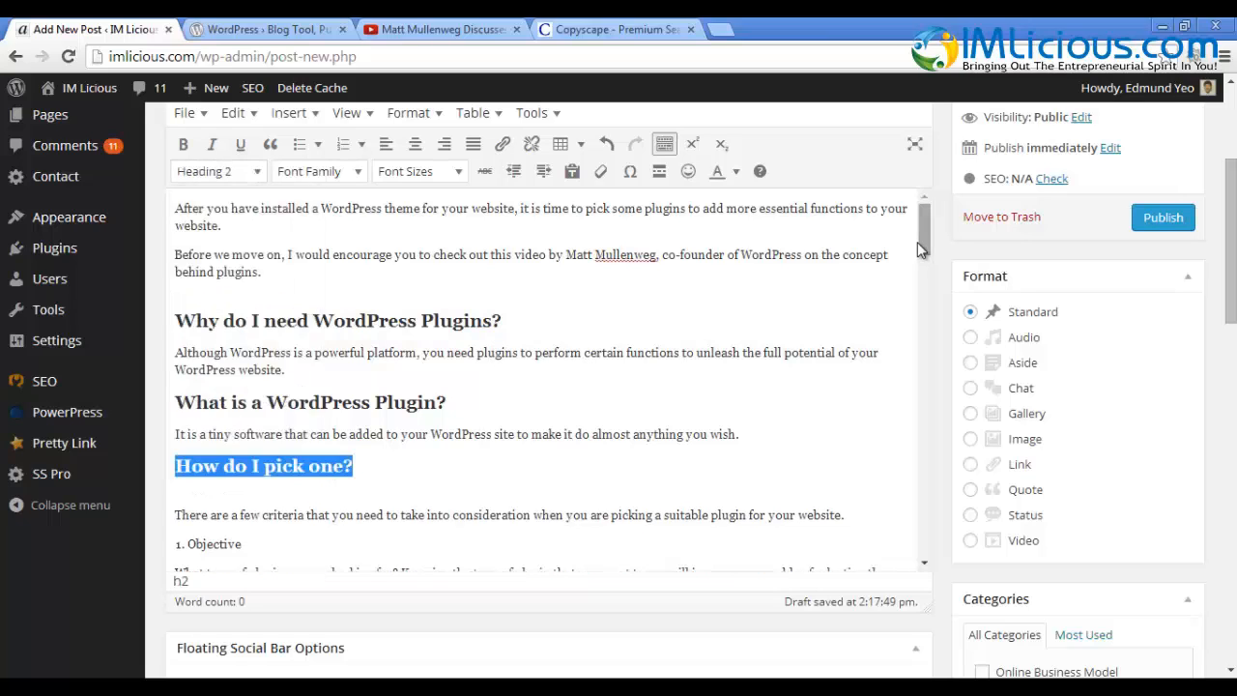
Format the line "Which Plugins Do I Need And Why?" further down the article as Heading 2.
left_click_drag(917, 242, 923, 290)
scroll(923, 290, "down", 2)
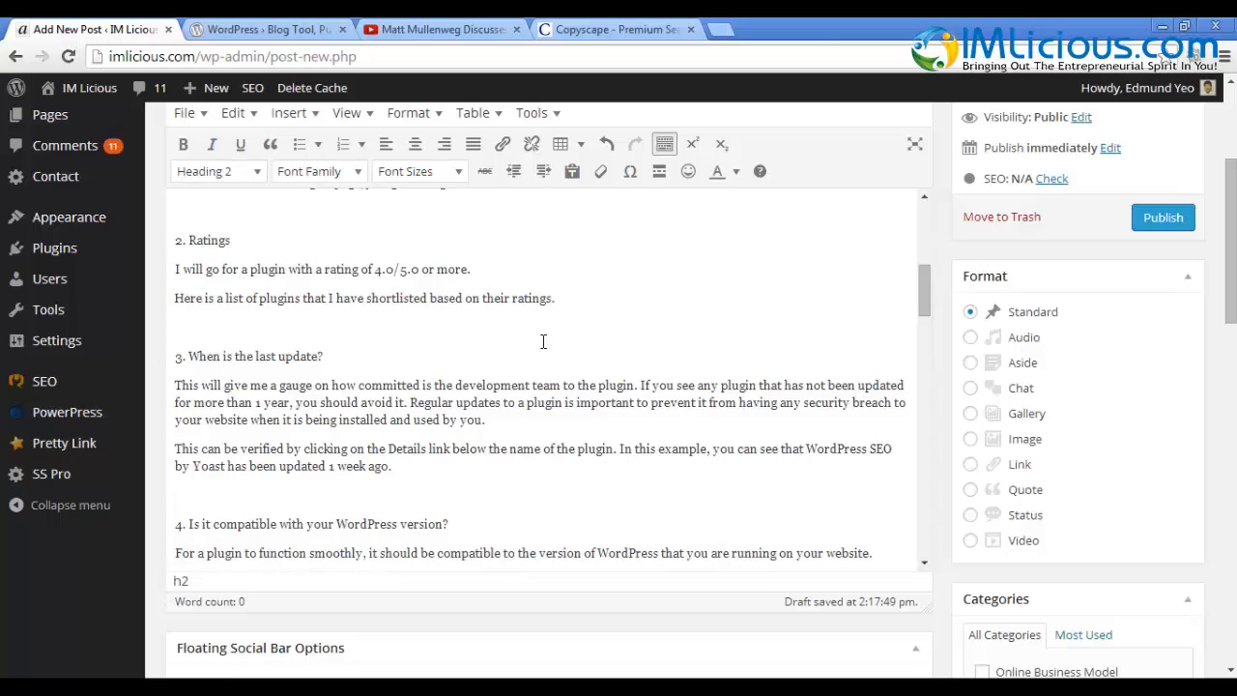
scroll(923, 321, "down", 3)
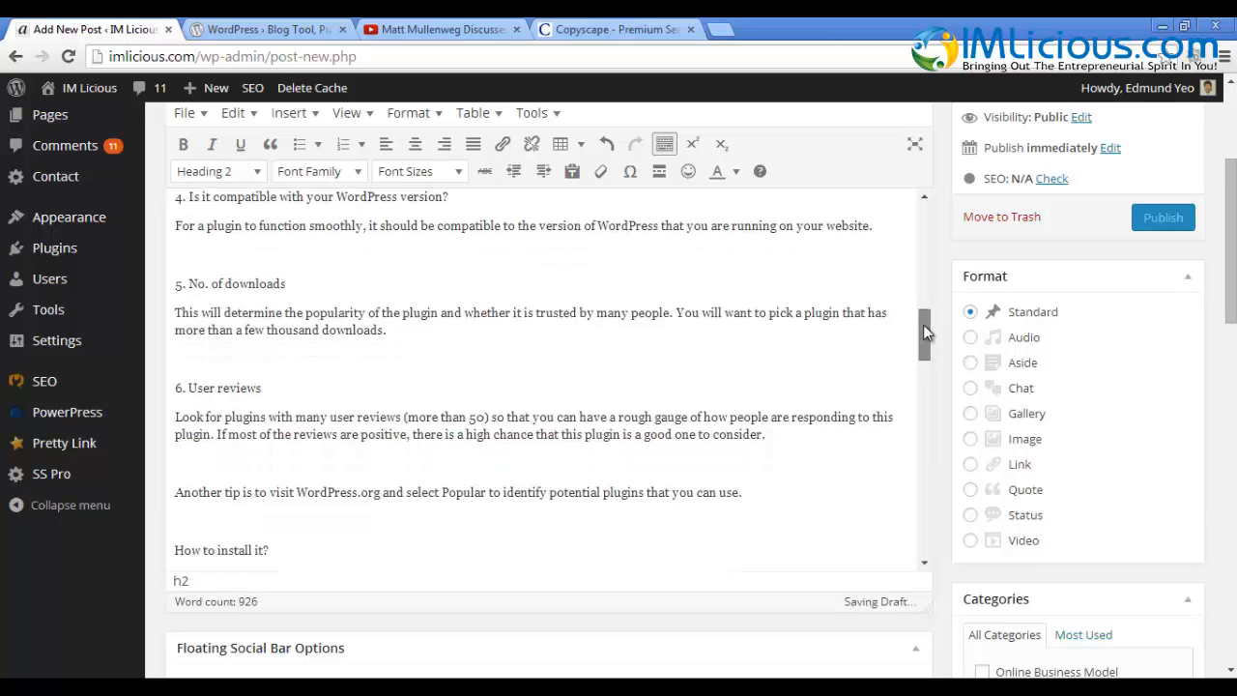
left_click_drag(923, 323, 917, 351)
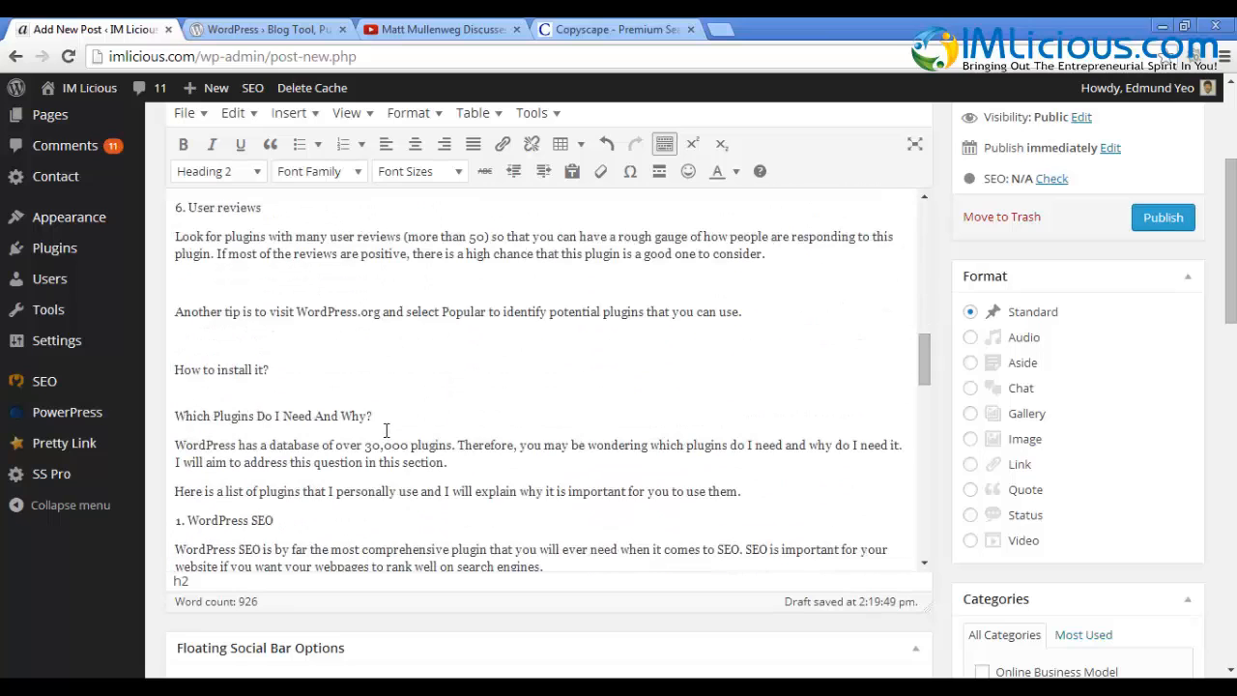
left_click_drag(373, 416, 174, 416)
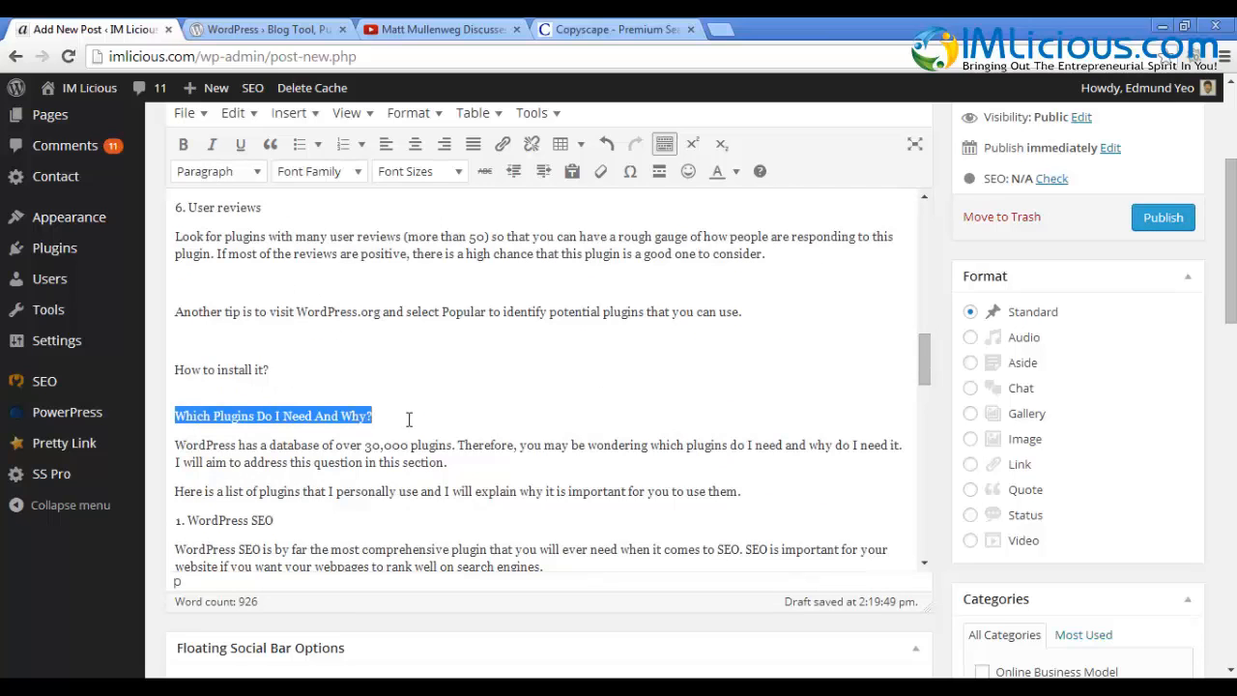
left_click(222, 172)
left_click(240, 336)
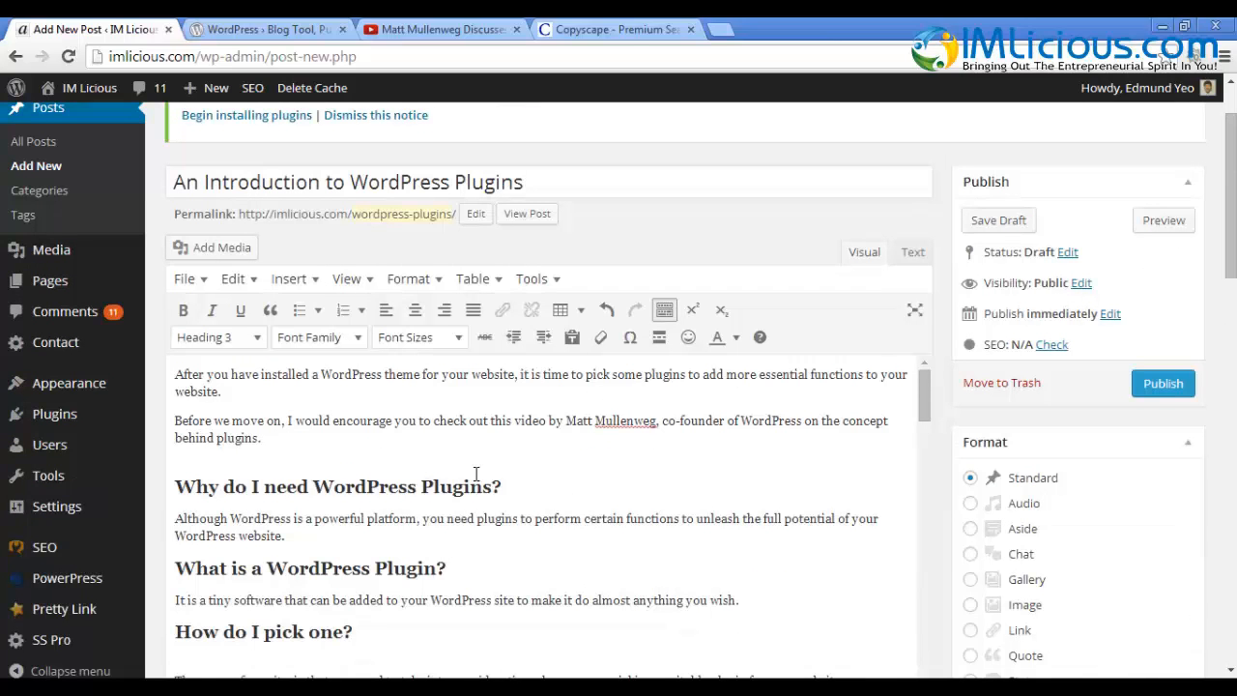
Preview the draft post and look through its headings and body text.
left_click(1165, 223)
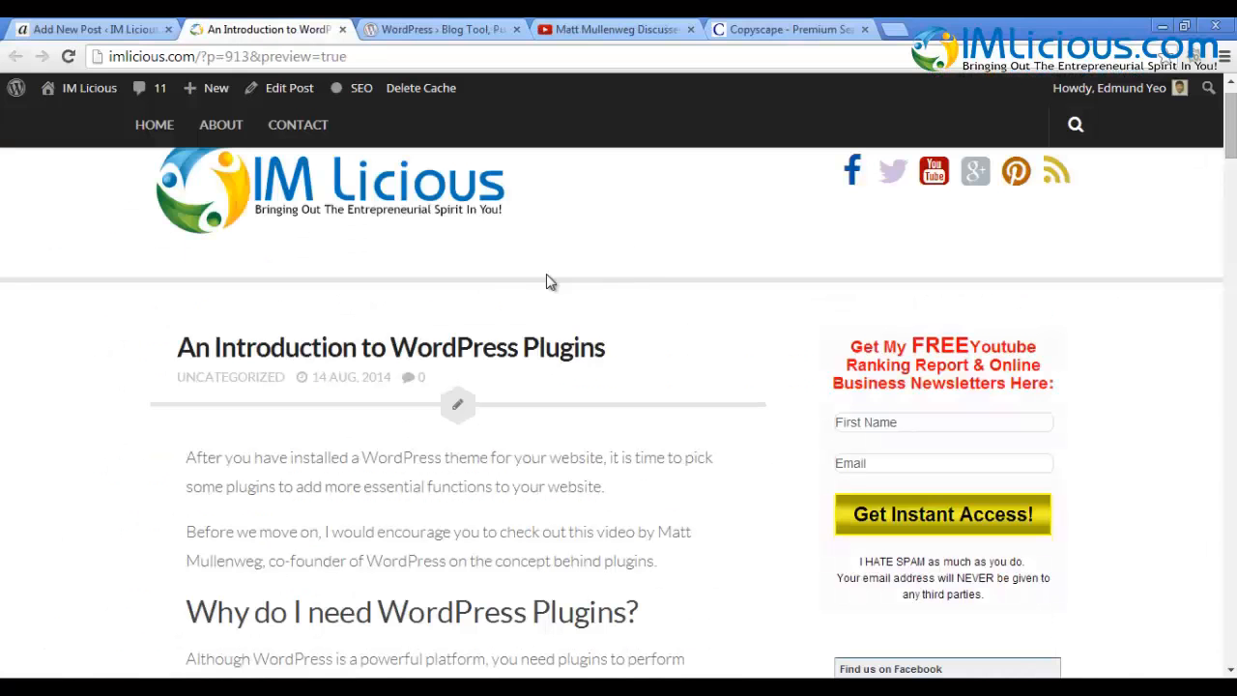
scroll(537, 356, "down", 3)
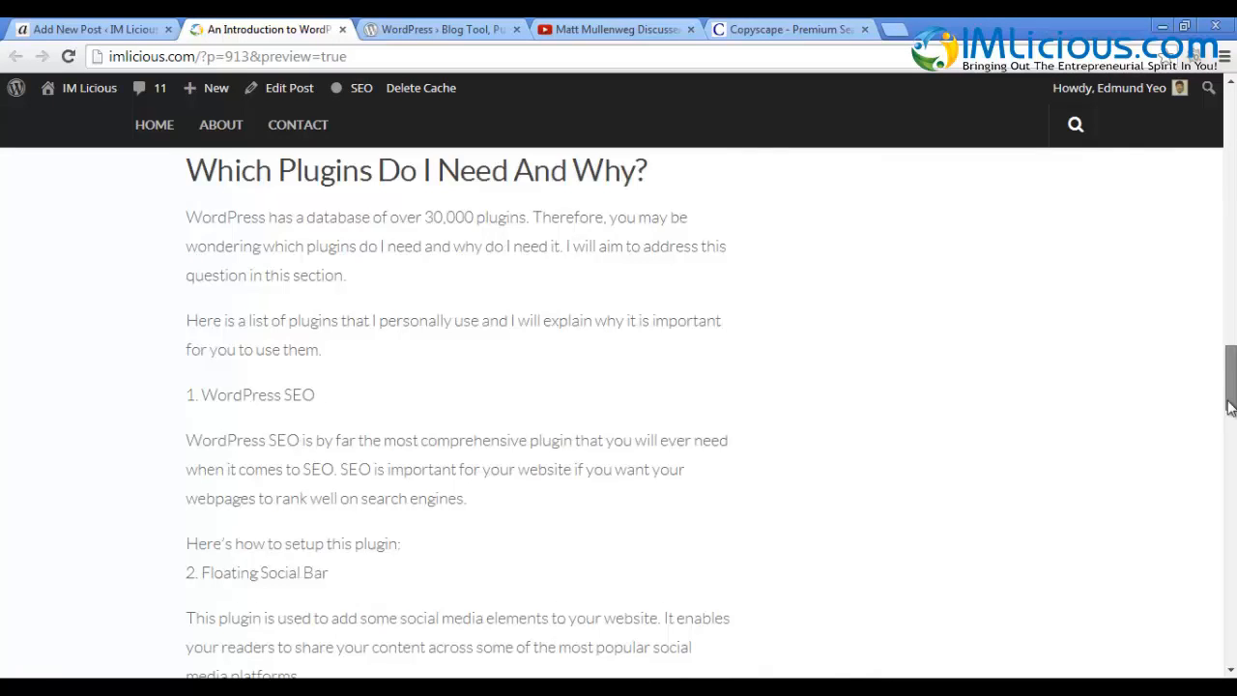
Close the preview, return to the post editor and bold the line "1. Objective" under "How do I pick one?".
scroll(353, 375, "down", 10)
left_click(115, 33)
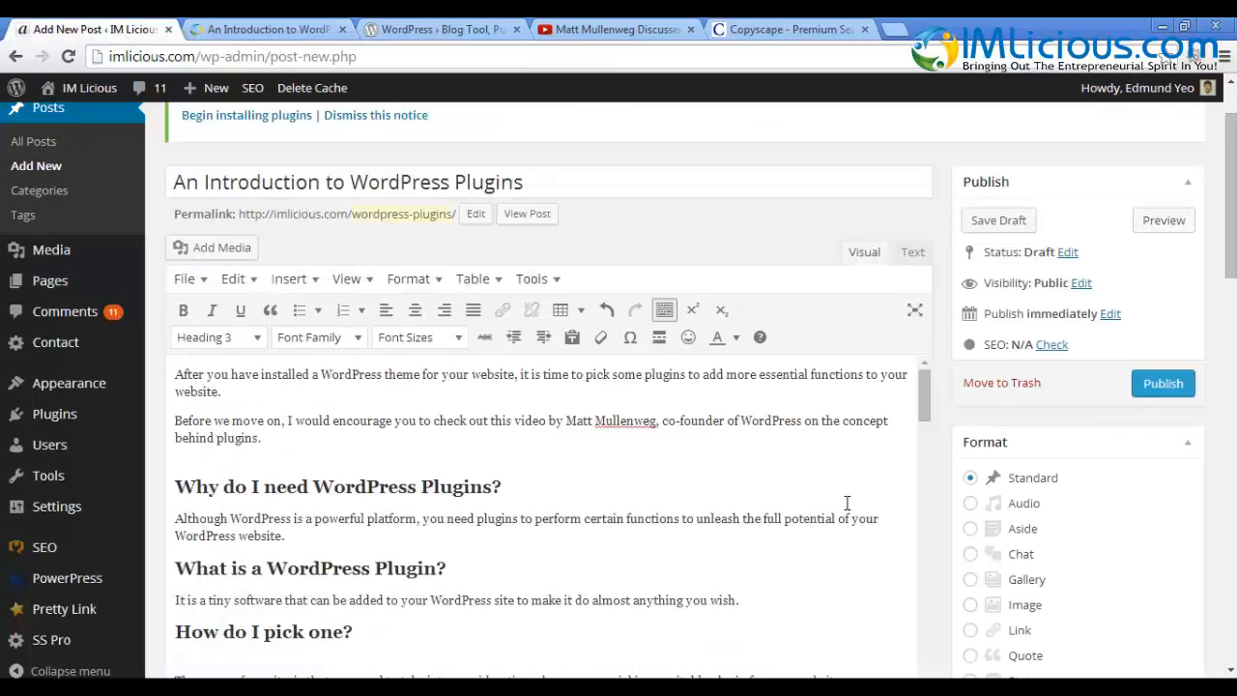
scroll(613, 519, "down", 5)
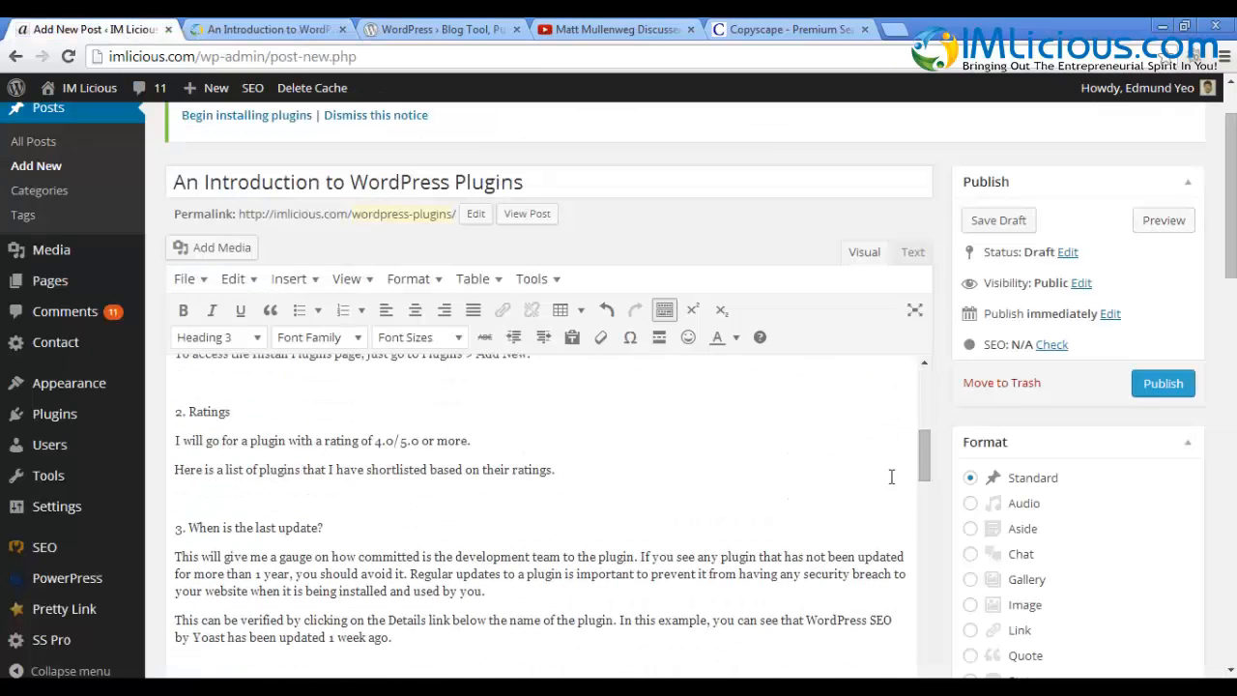
left_click_drag(921, 453, 839, 335)
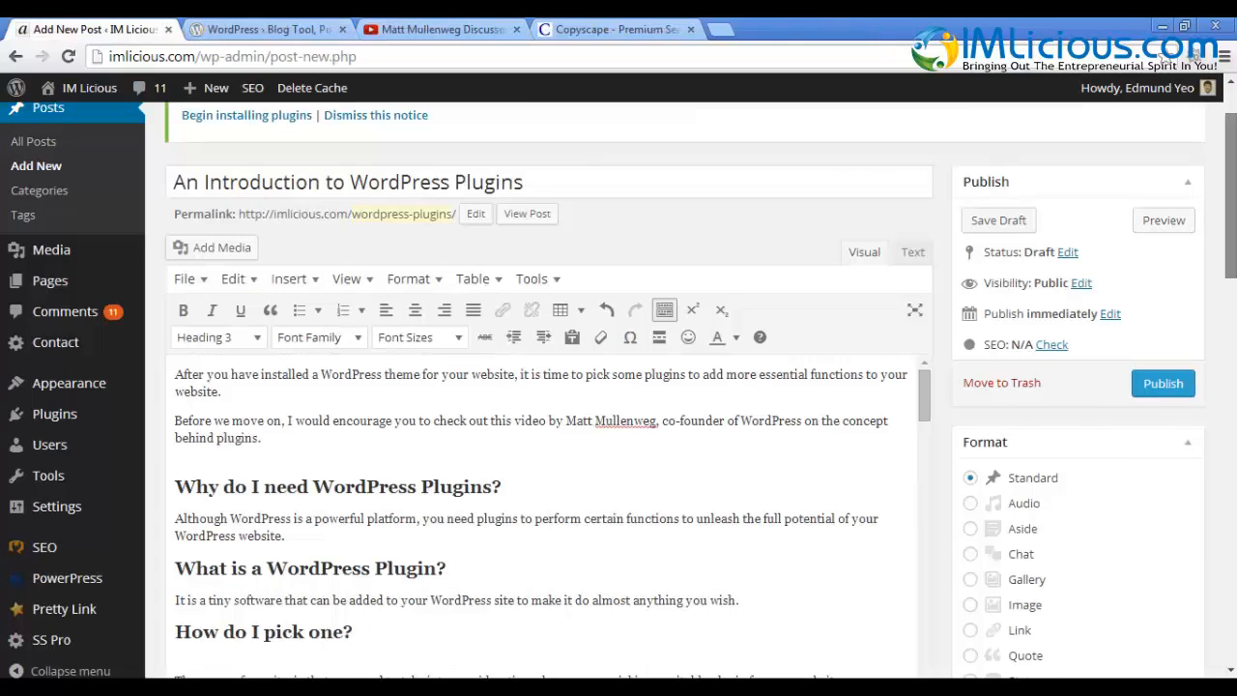
left_click_drag(1231, 194, 1232, 257)
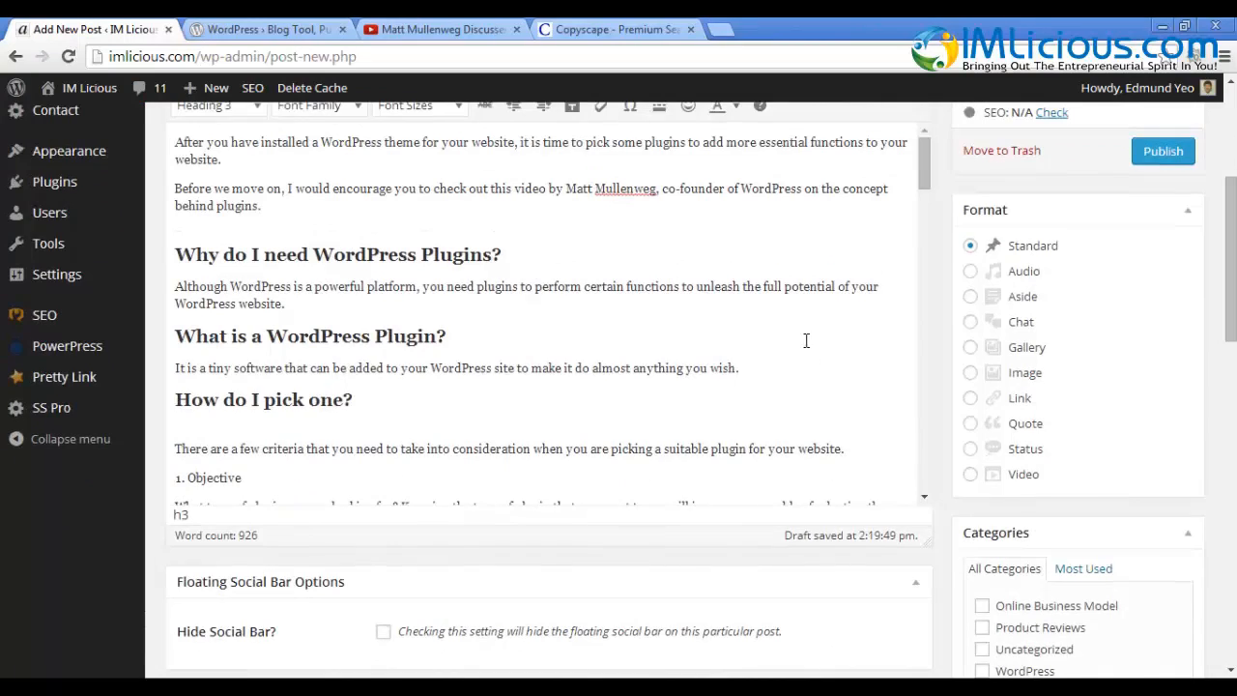
scroll(807, 334, "up", 1)
left_click_drag(917, 223, 917, 247)
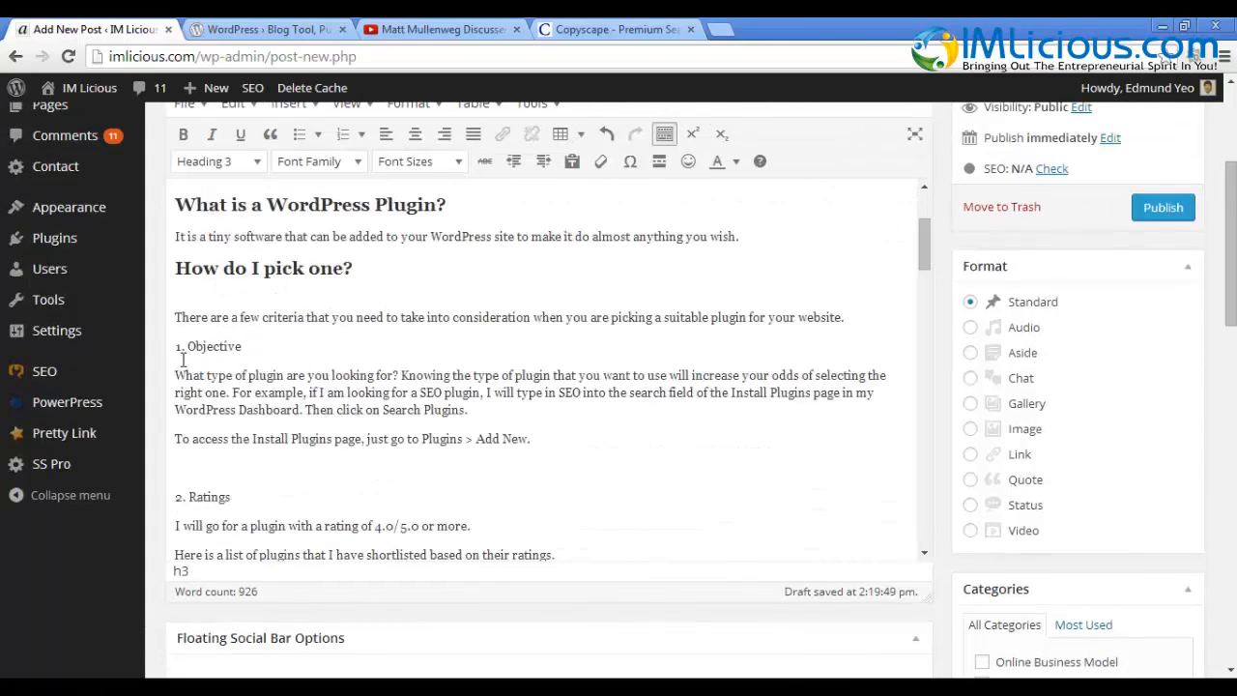
left_click_drag(175, 346, 247, 346)
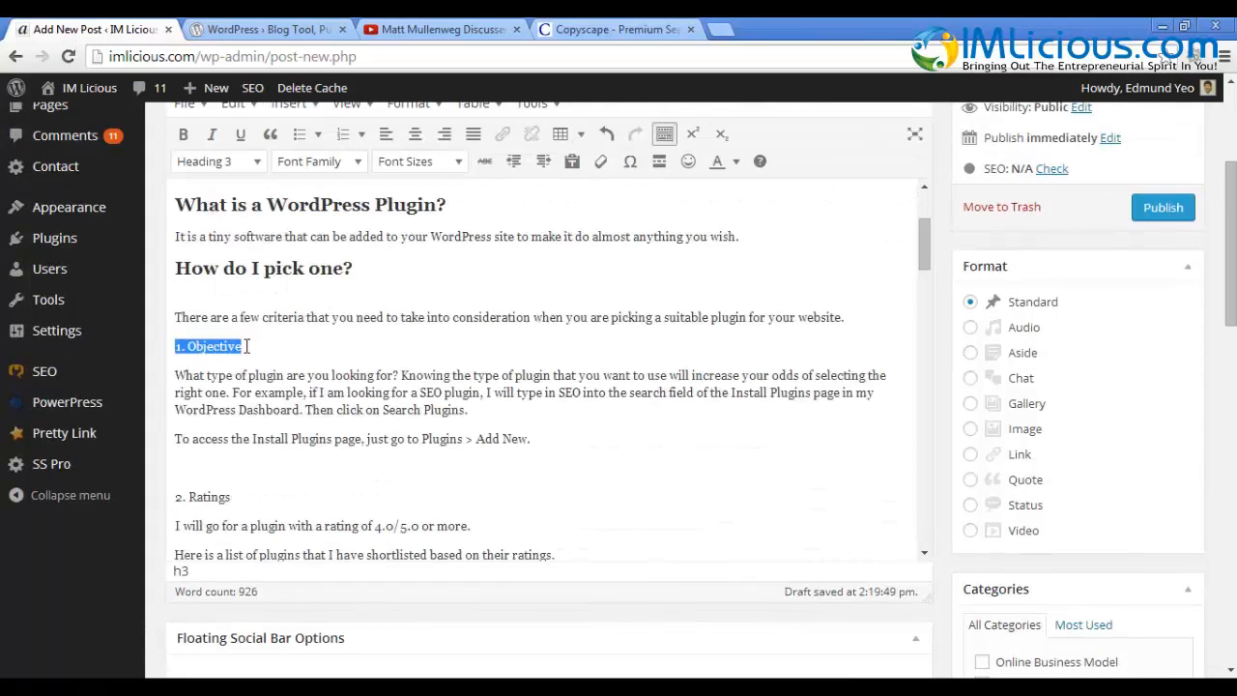
left_click(183, 134)
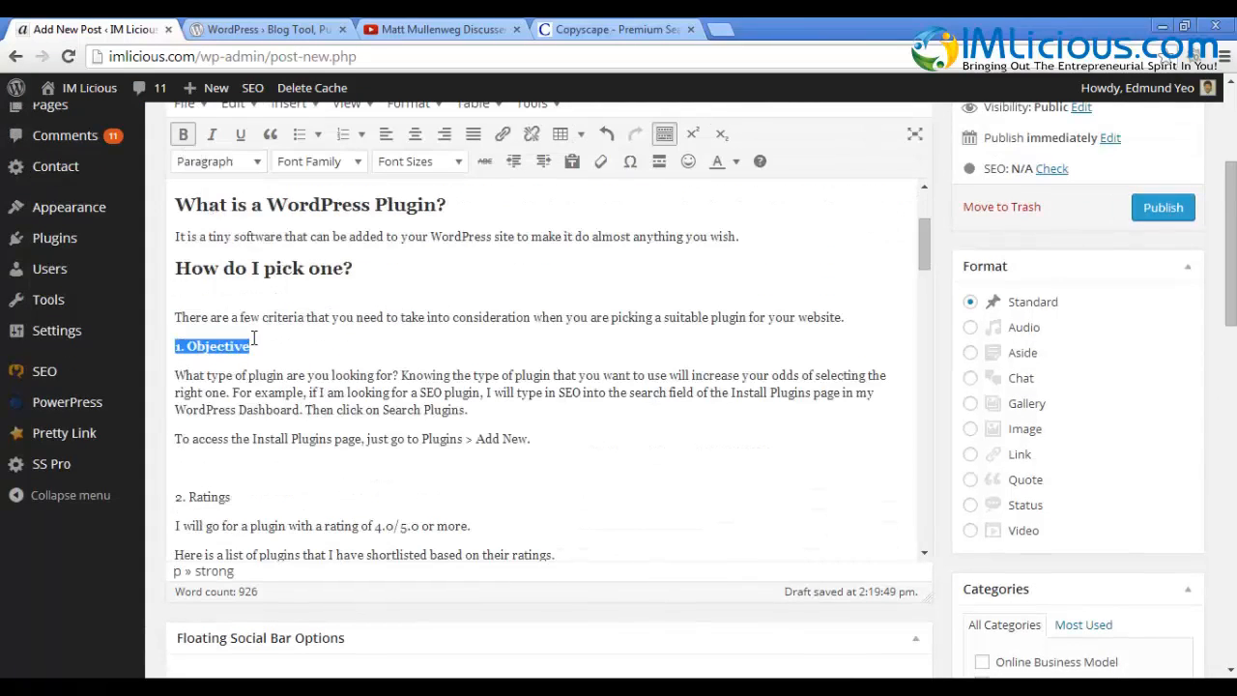
Italicize and underline the bold line "1. Objective".
left_click(215, 135)
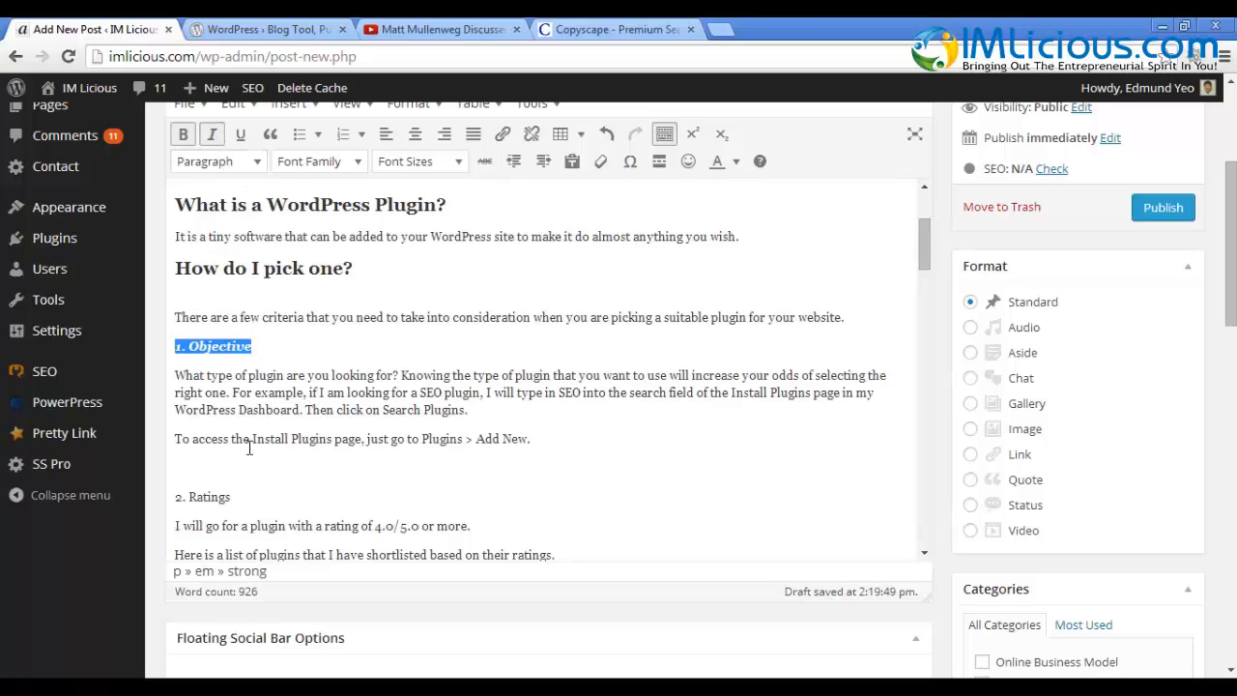
left_click(240, 133)
left_click(272, 350)
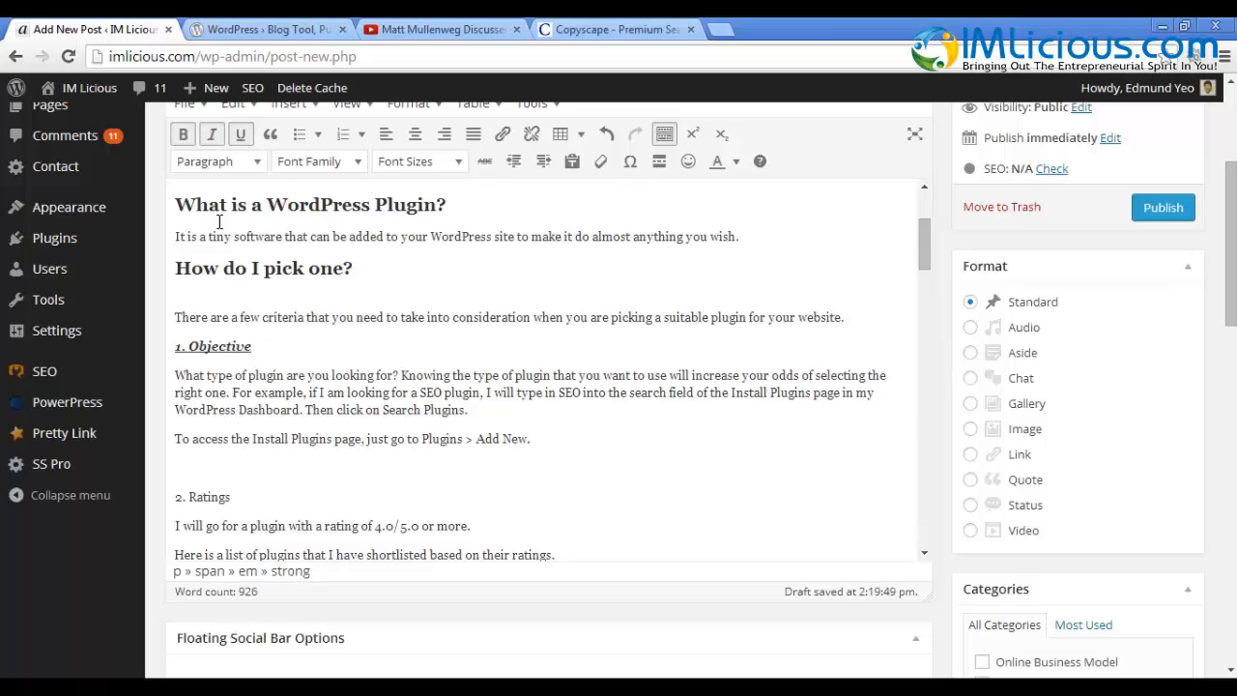
Remove the underline and italics from the line "1. Objective", keeping it bold.
triple_click(220, 349)
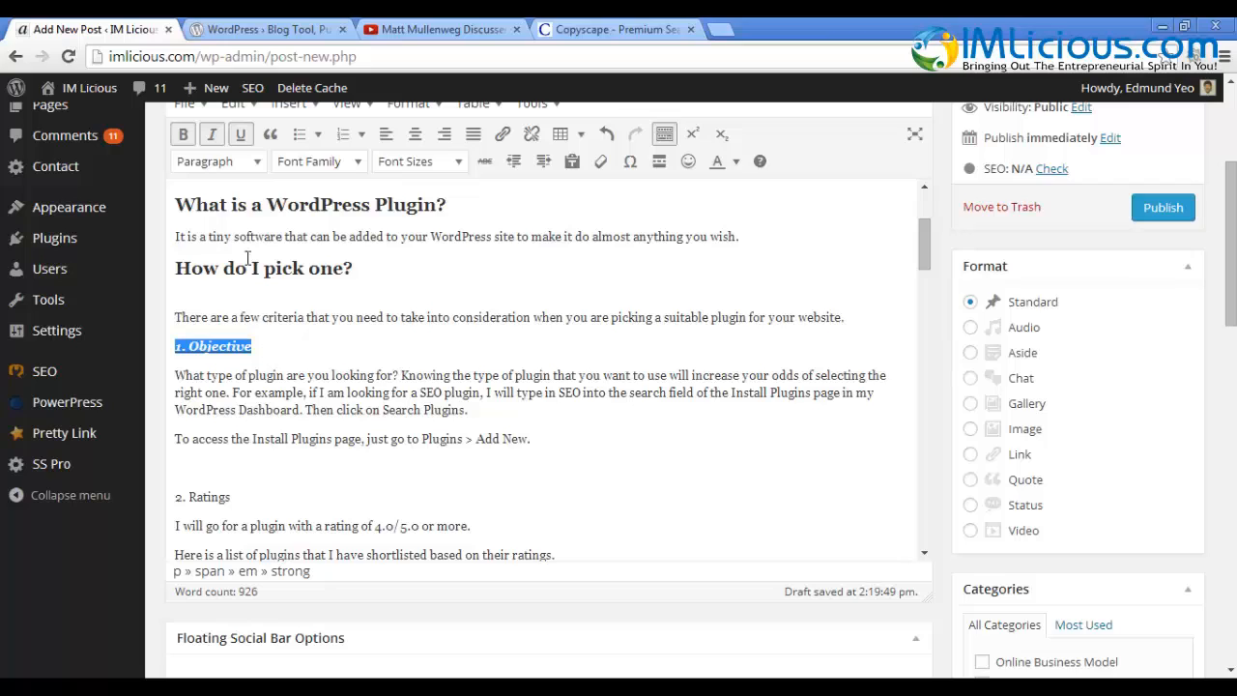
left_click(241, 134)
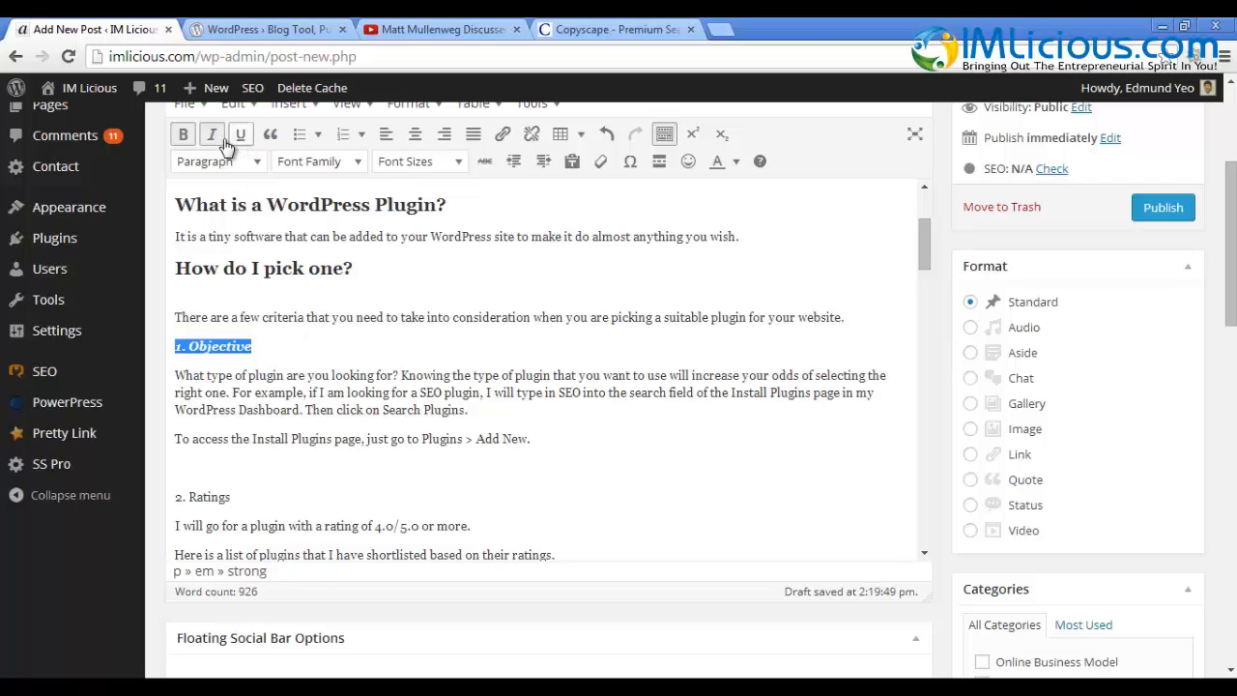
left_click(221, 138)
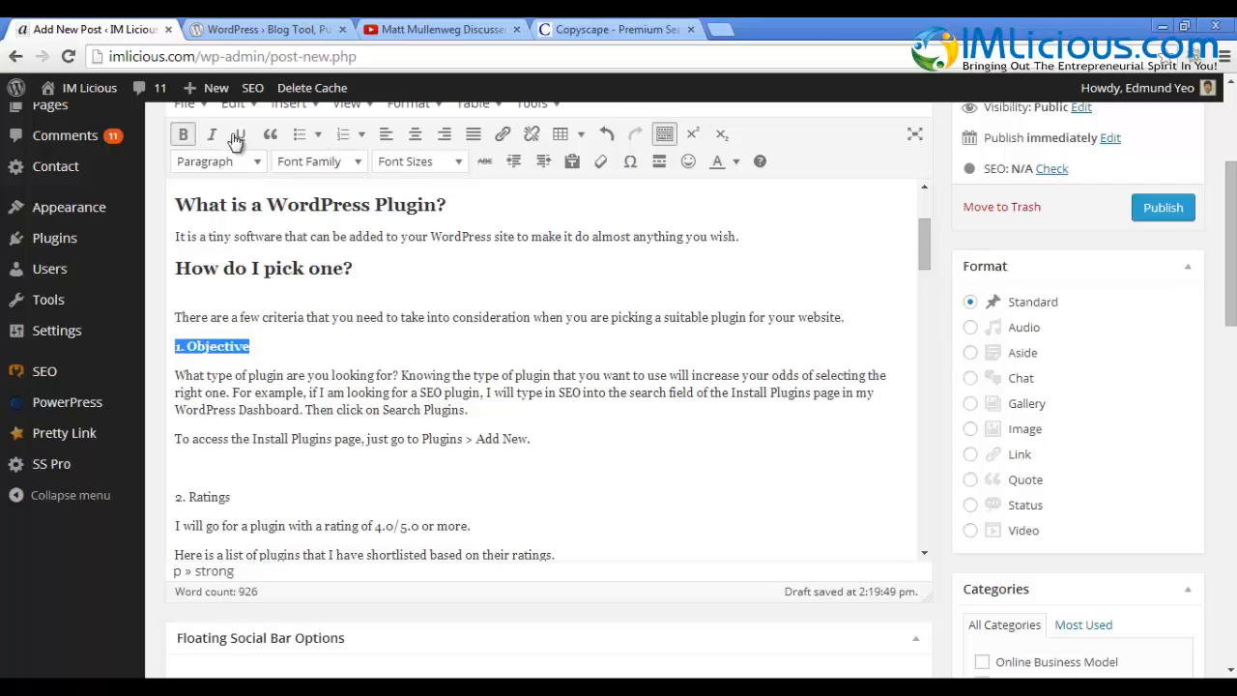
left_click_drag(255, 347, 174, 347)
left_click(180, 348)
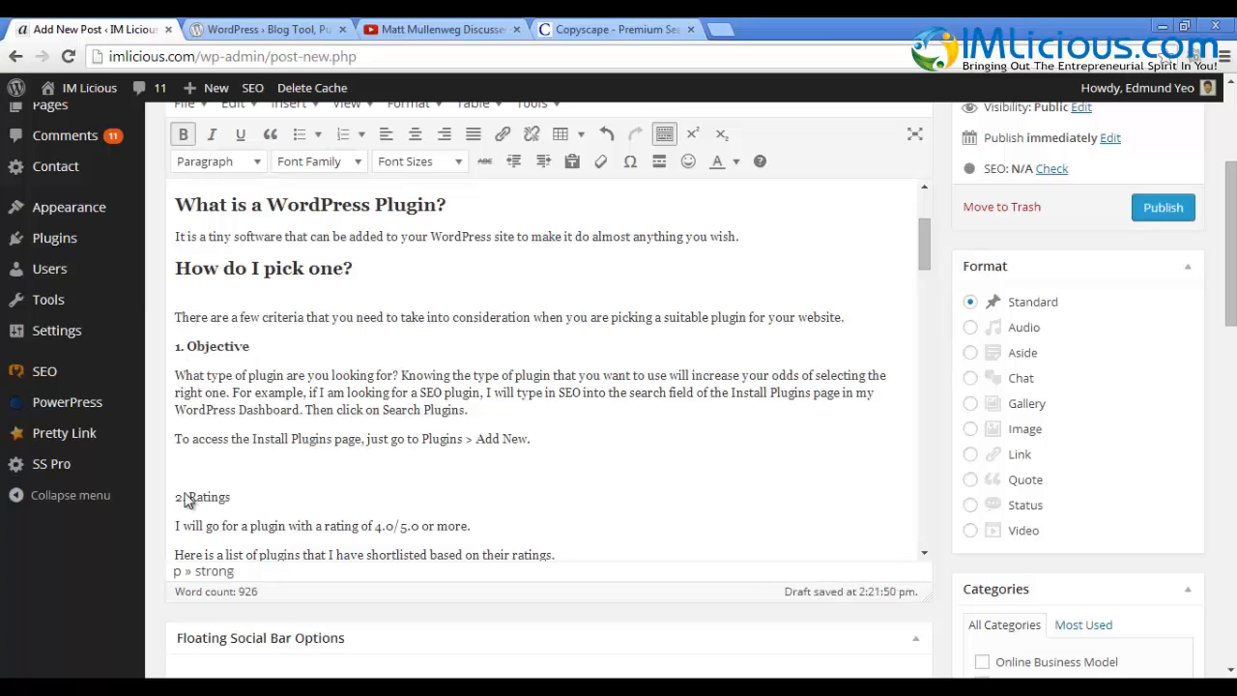
Bold the numbered criteria lines from "2. Ratings" through "6. User reviews".
left_click_drag(178, 498, 232, 497)
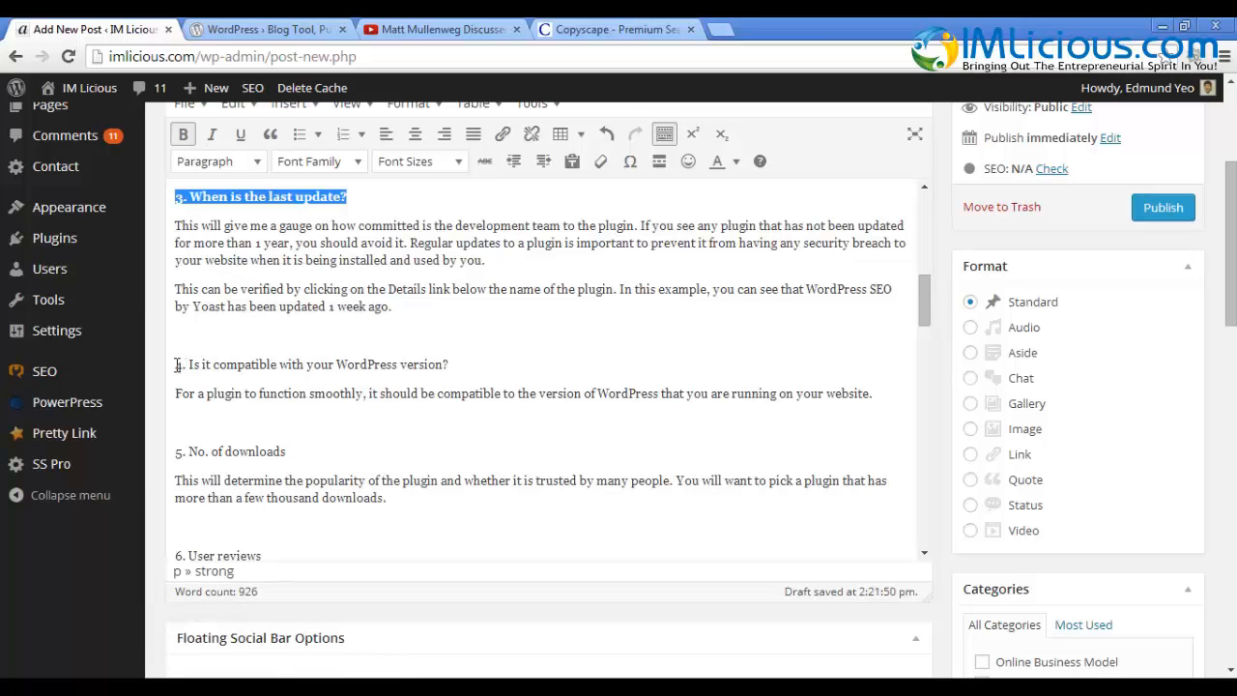
left_click_drag(177, 364, 450, 366)
left_click(182, 133)
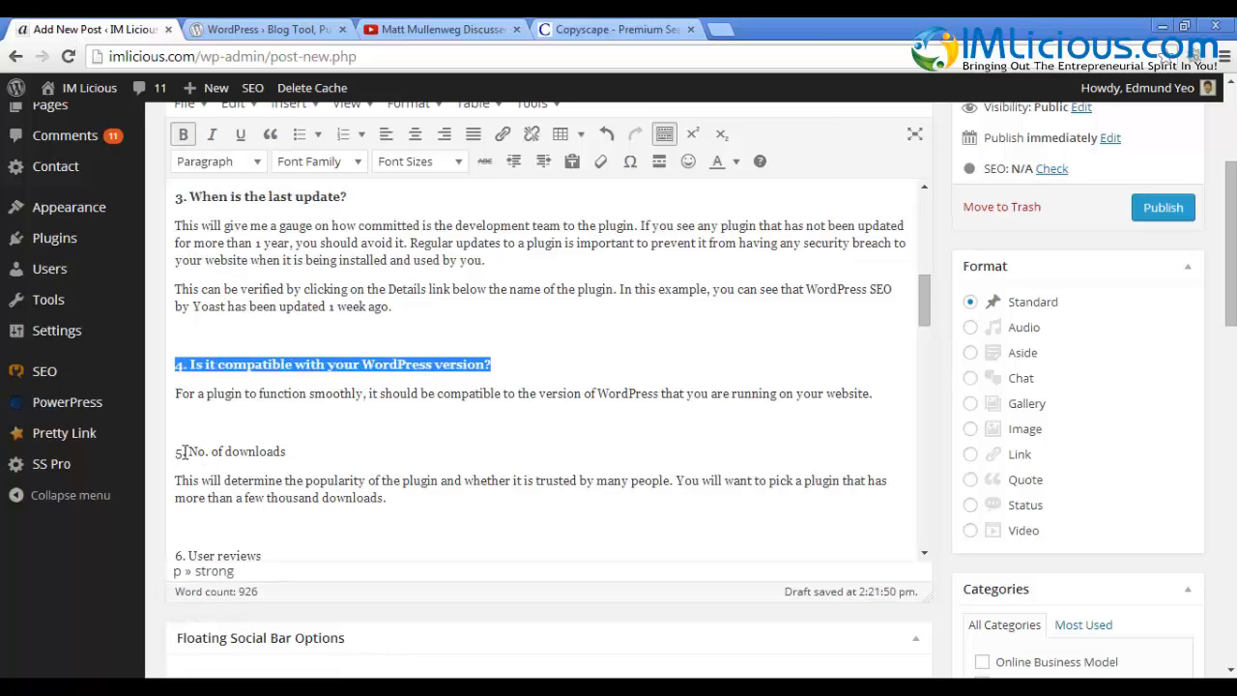
left_click_drag(175, 451, 286, 452)
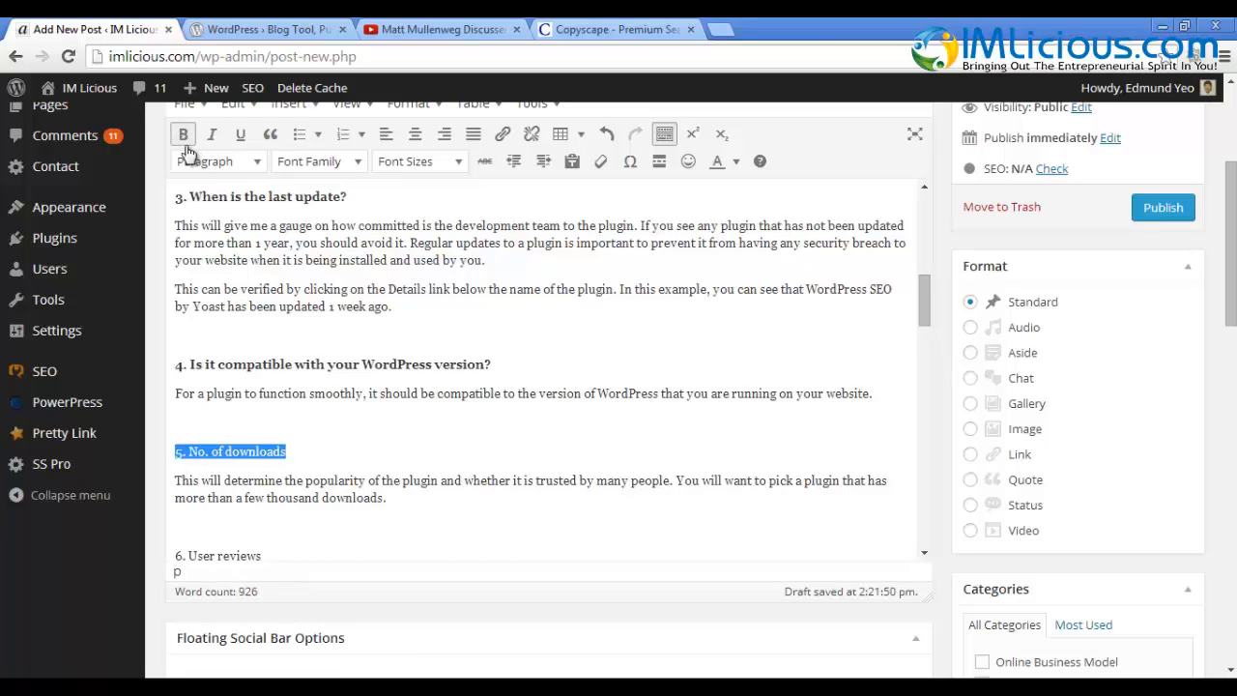
left_click(184, 136)
scroll(323, 384, "down", 2)
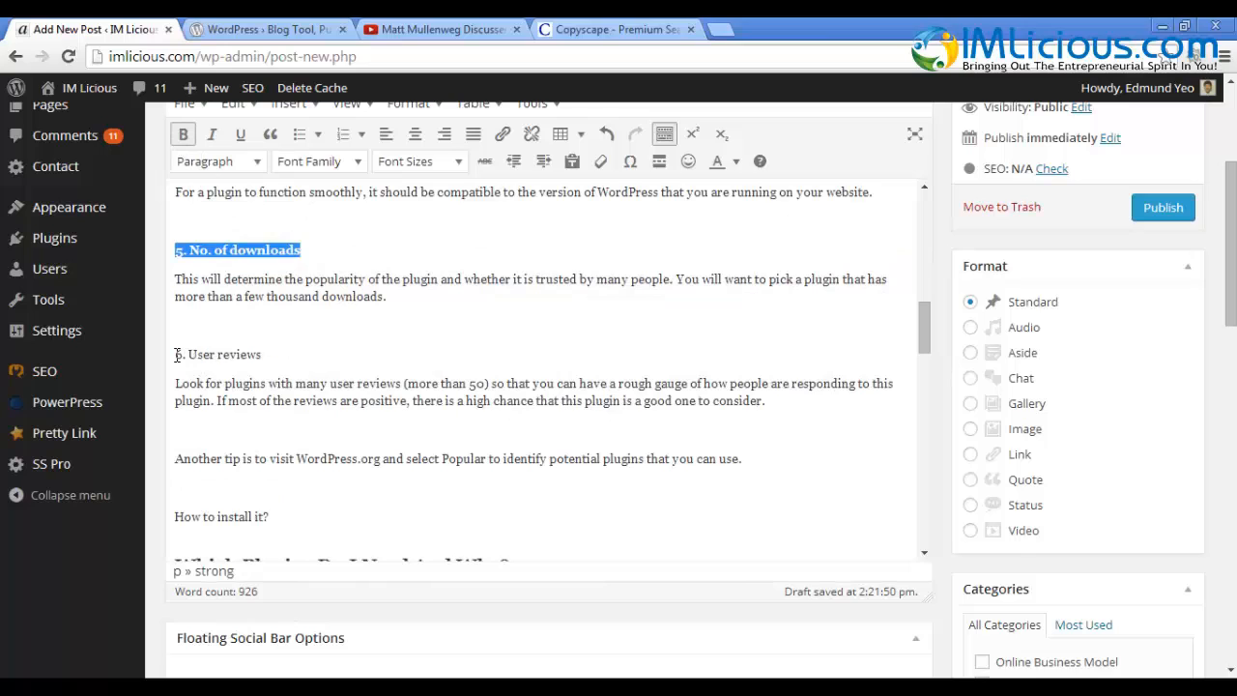
left_click_drag(178, 355, 275, 355)
left_click(183, 133)
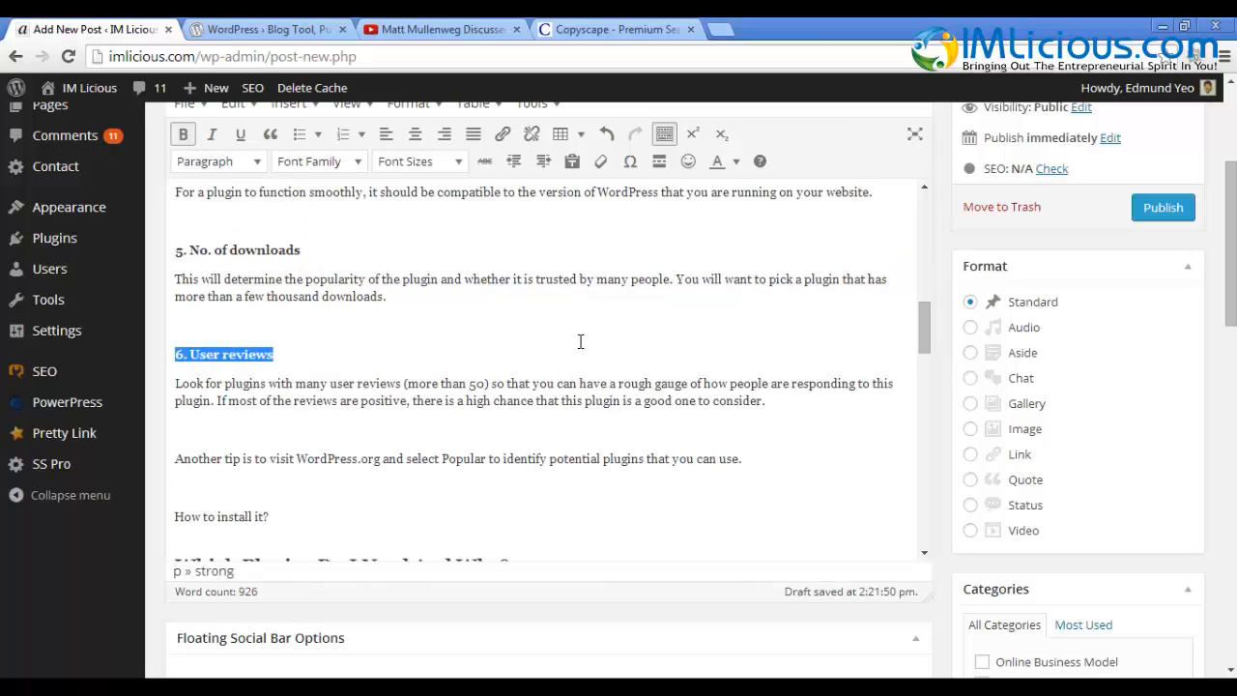
Bold the lines "1. WordPress SEO" and "2. Floating Social Bar" under "Which Plugins Do I Need And Why?".
scroll(804, 451, "down", 3)
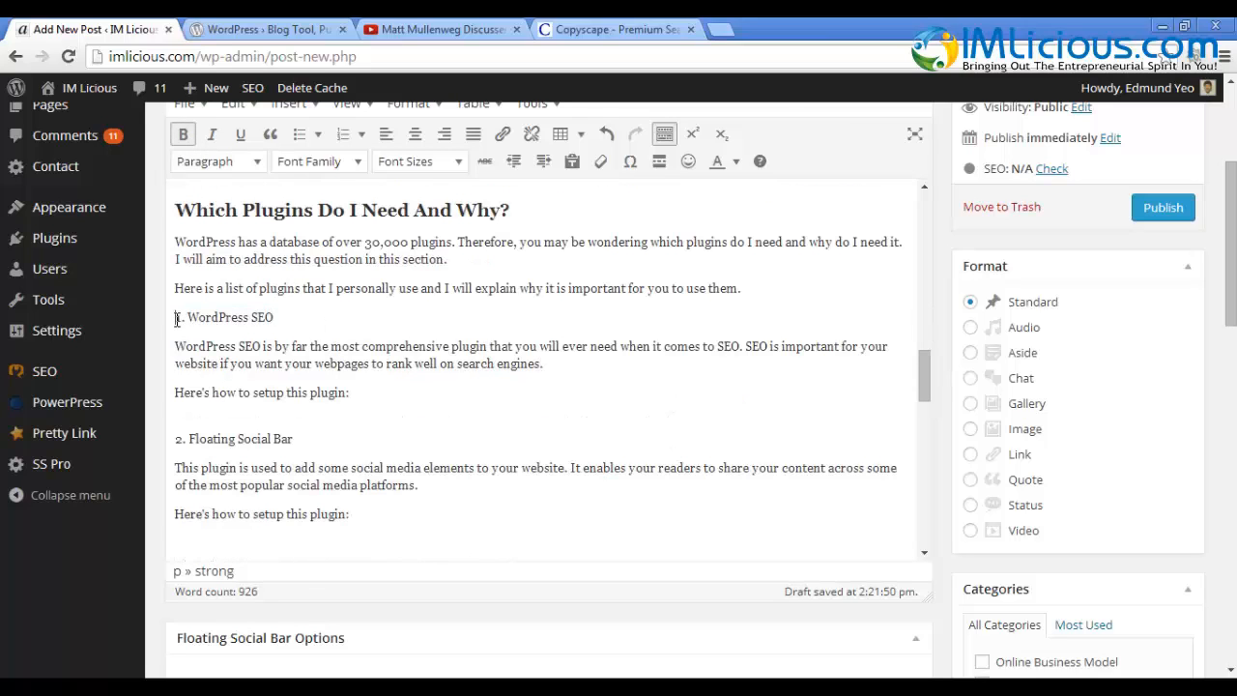
left_click_drag(175, 317, 286, 317)
left_click(183, 134)
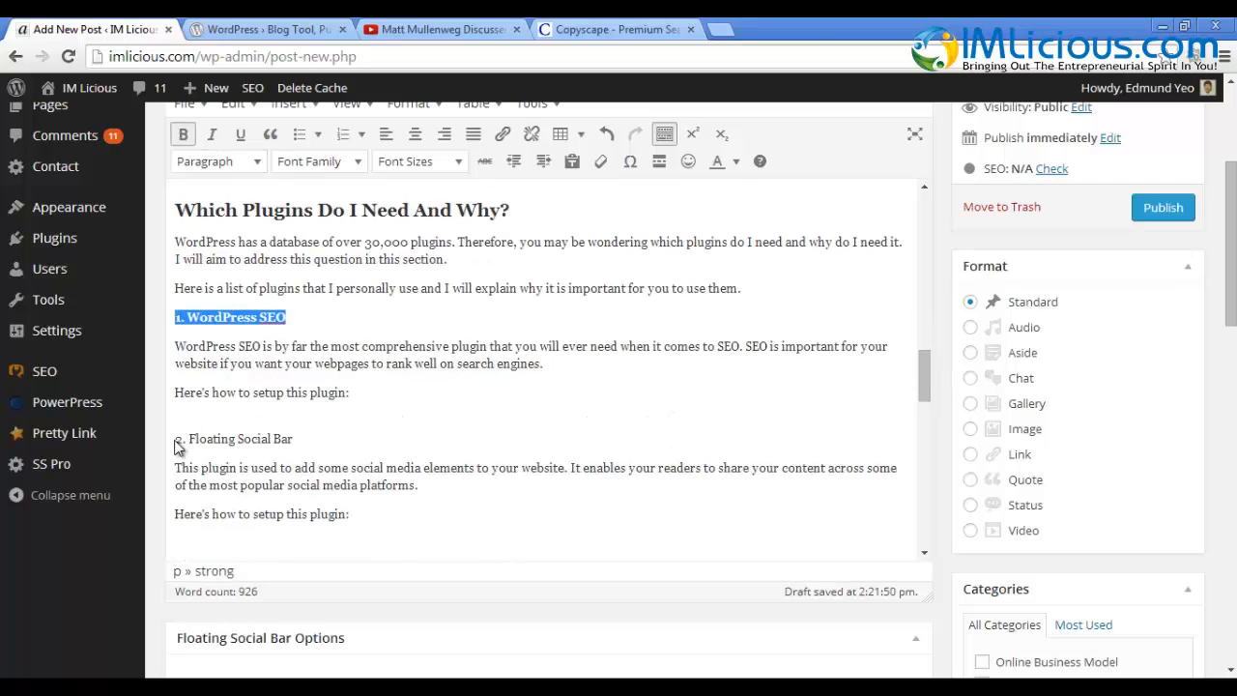
left_click_drag(175, 439, 198, 438)
left_click_drag(314, 429, 172, 439)
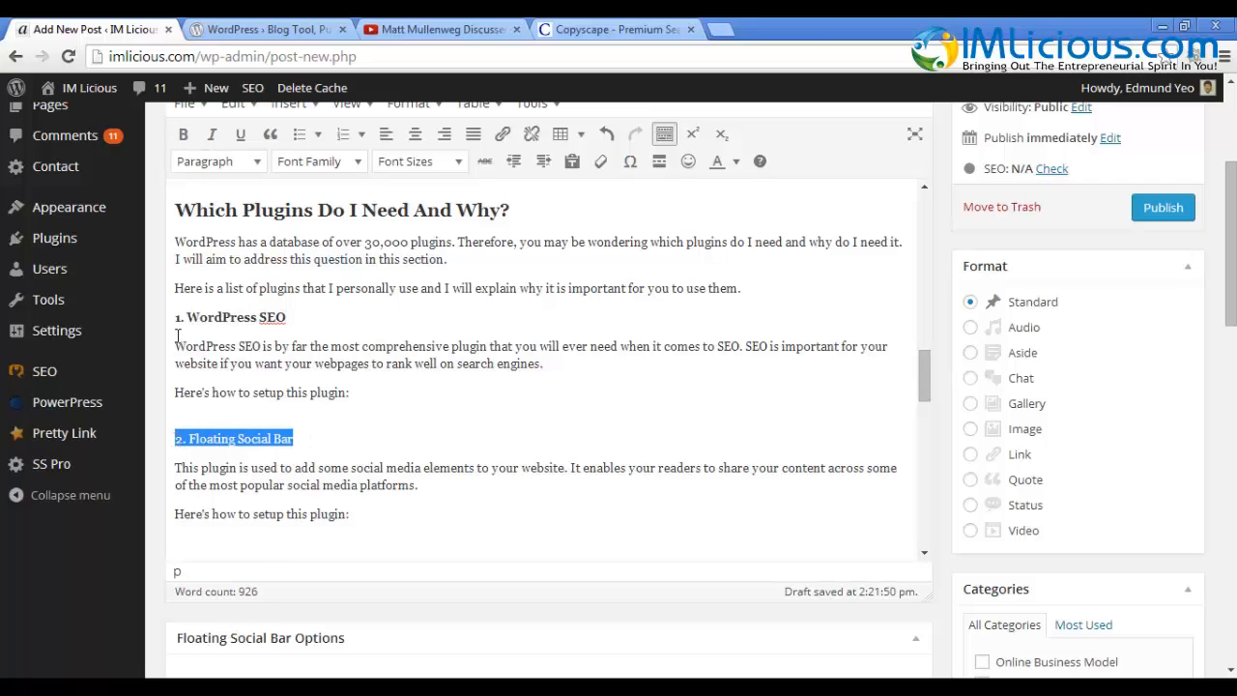
left_click(183, 134)
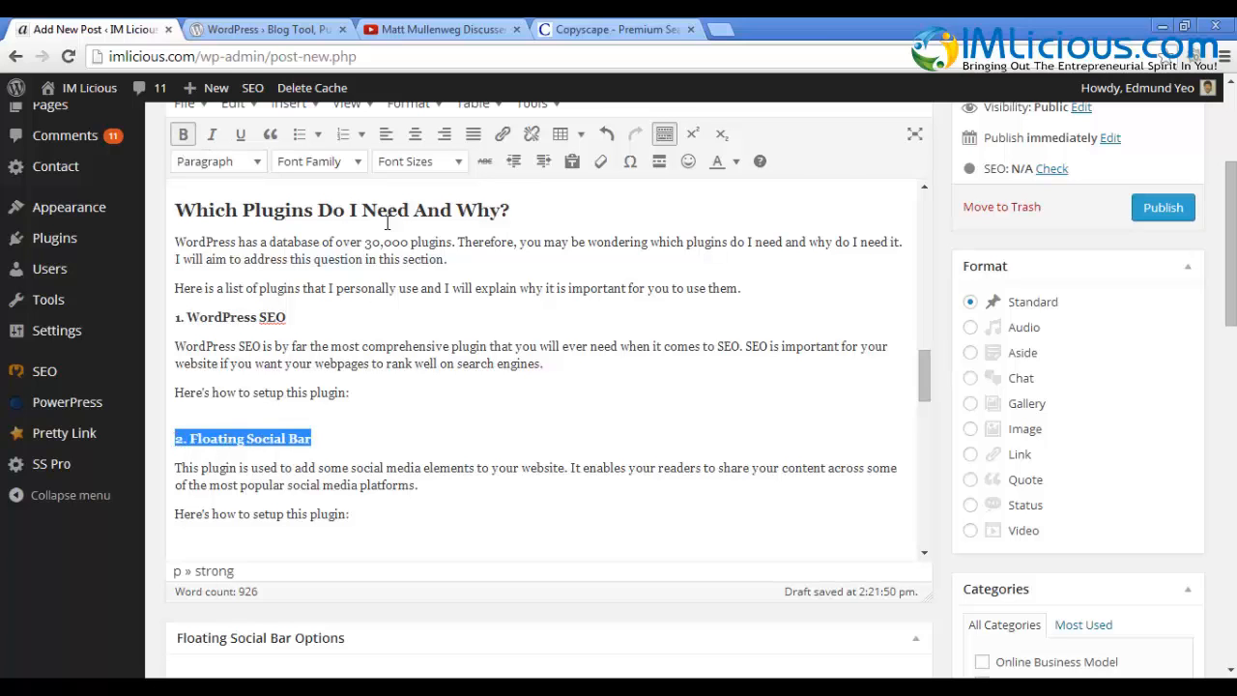
Insert the word "WordPress" before "plugins" in the article's opening sentence.
scroll(926, 325, "up", 12)
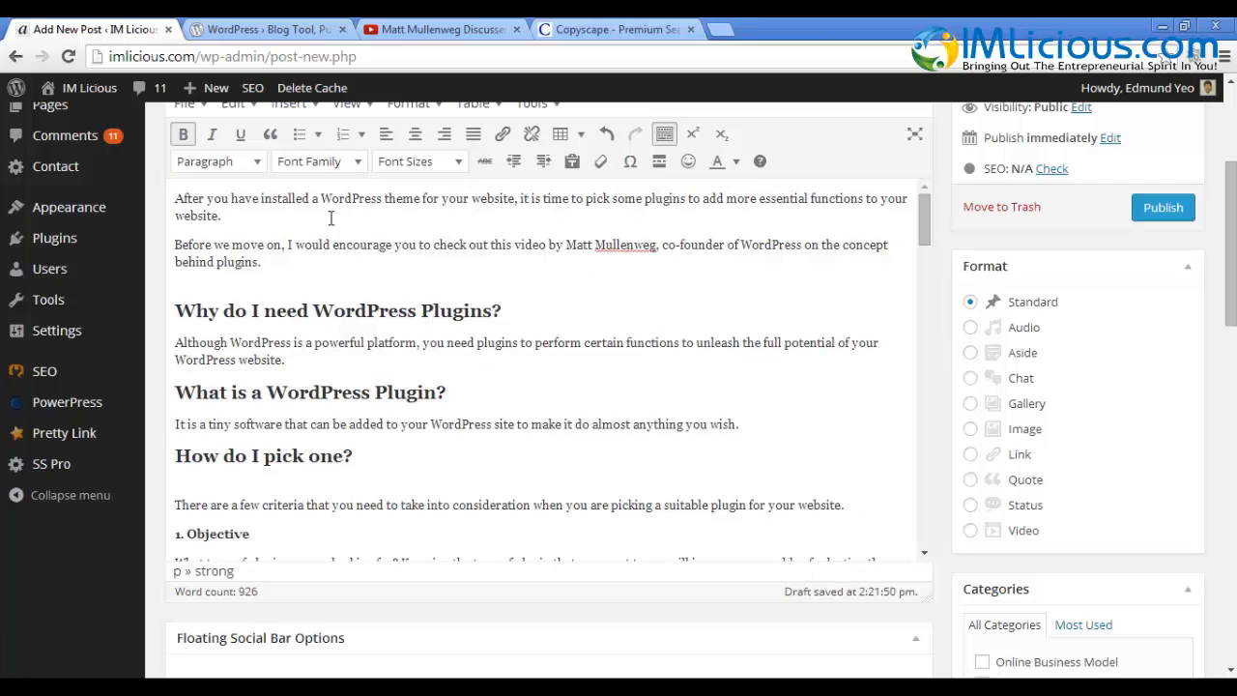
left_click(653, 214)
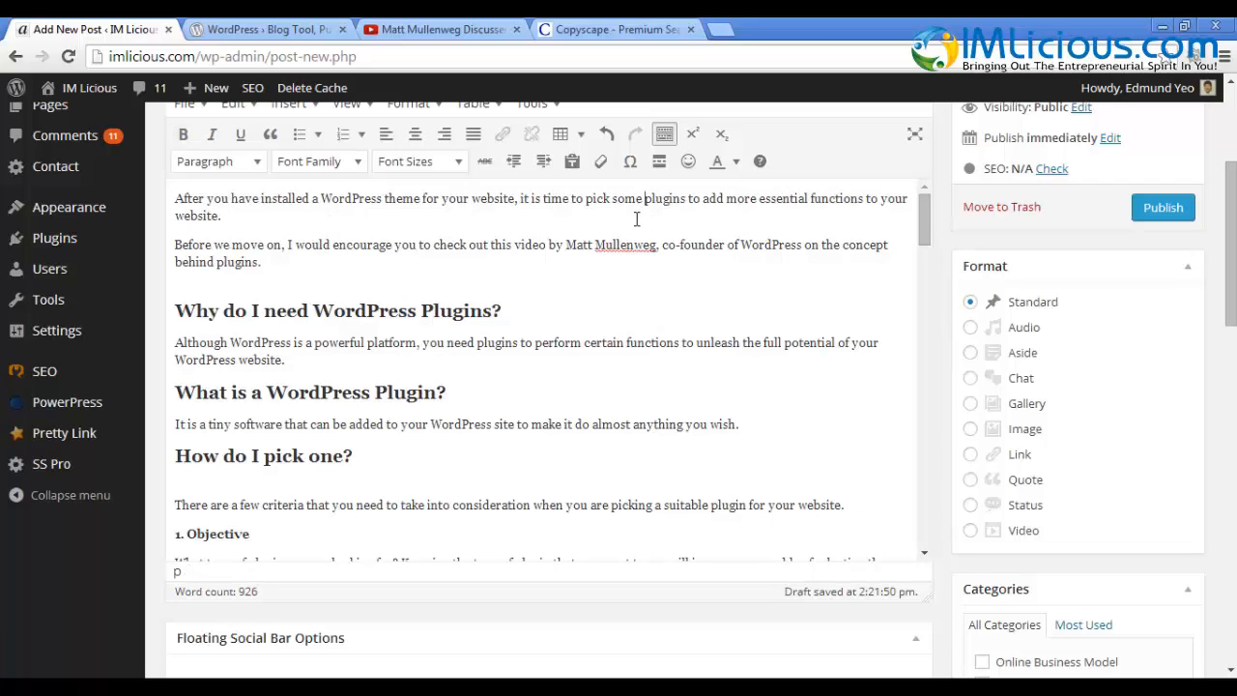
left_click(218, 219)
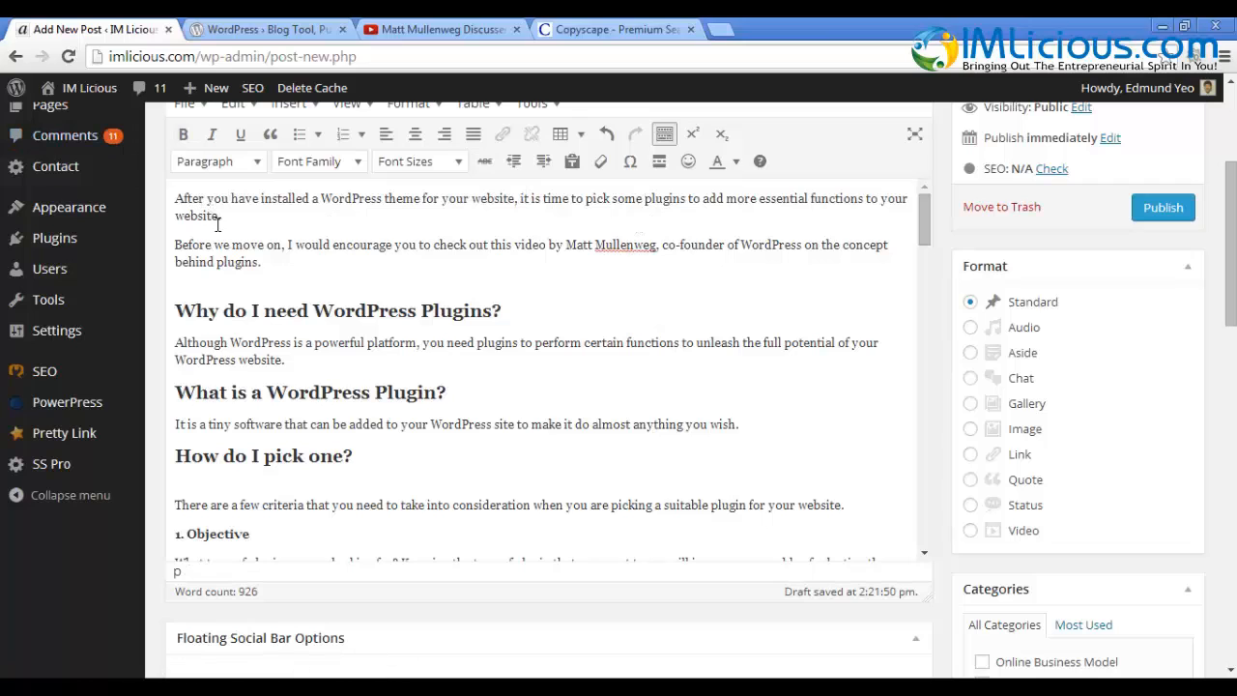
left_click(643, 199)
type("Word")
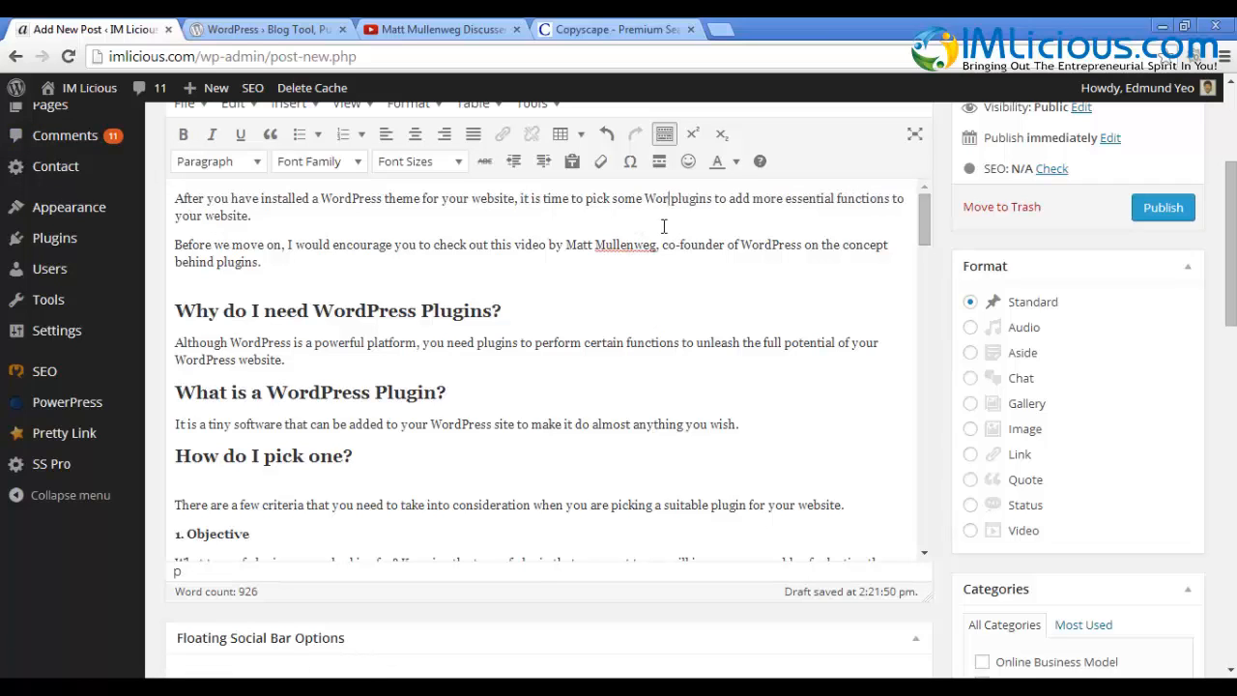
type("Press")
key("Down")
Append a dash and the author's first name to the sentence under "What is a WordPress Plugin?" and format it as a blockquote.
scroll(676, 319, "up", 1)
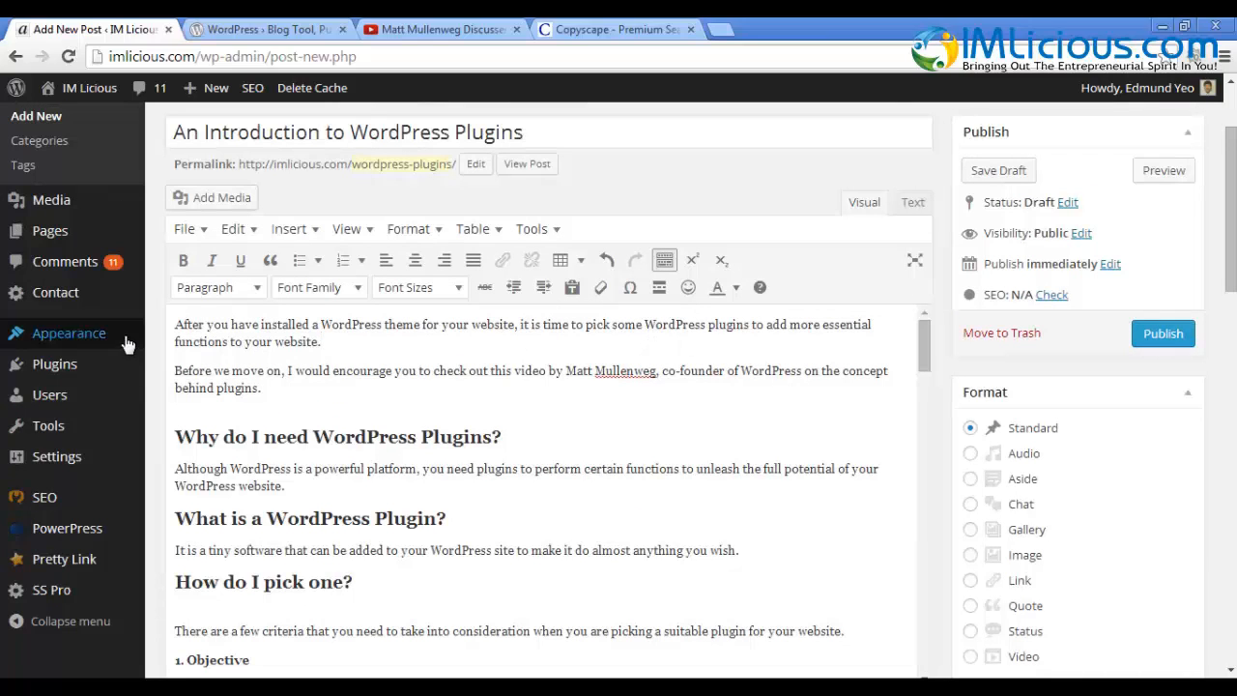
scroll(926, 190, "down", 5)
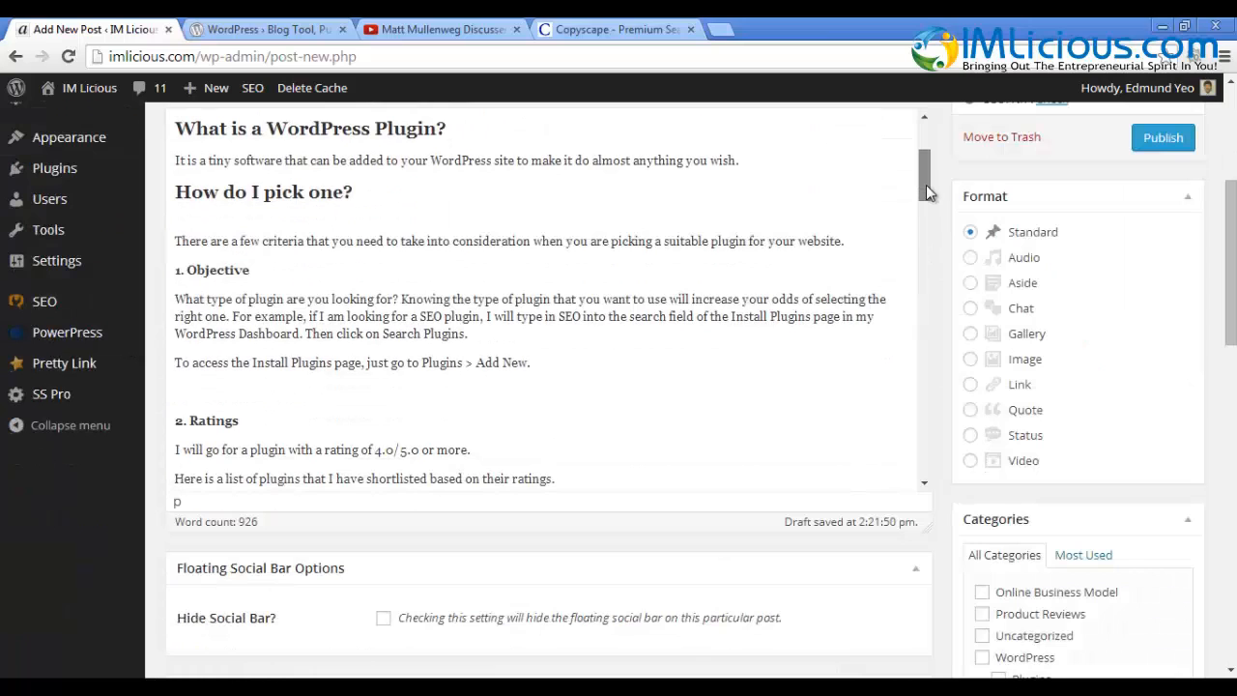
scroll(926, 185, "up", 5)
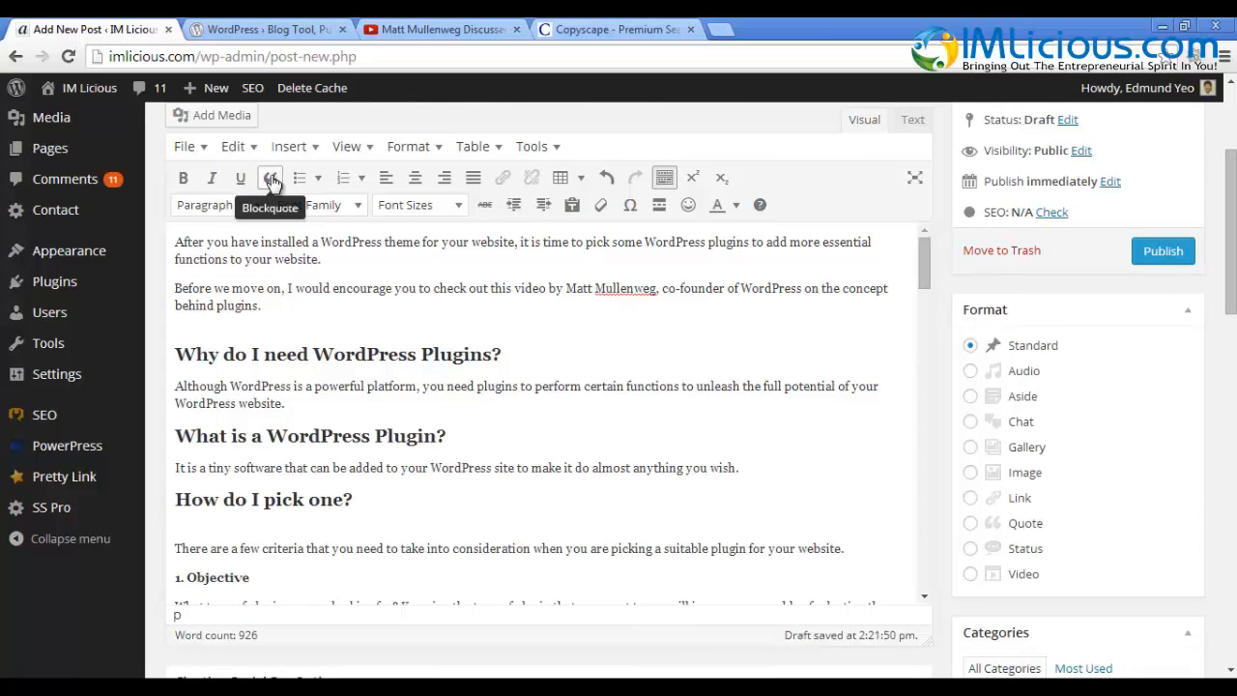
left_click_drag(763, 468, 197, 474)
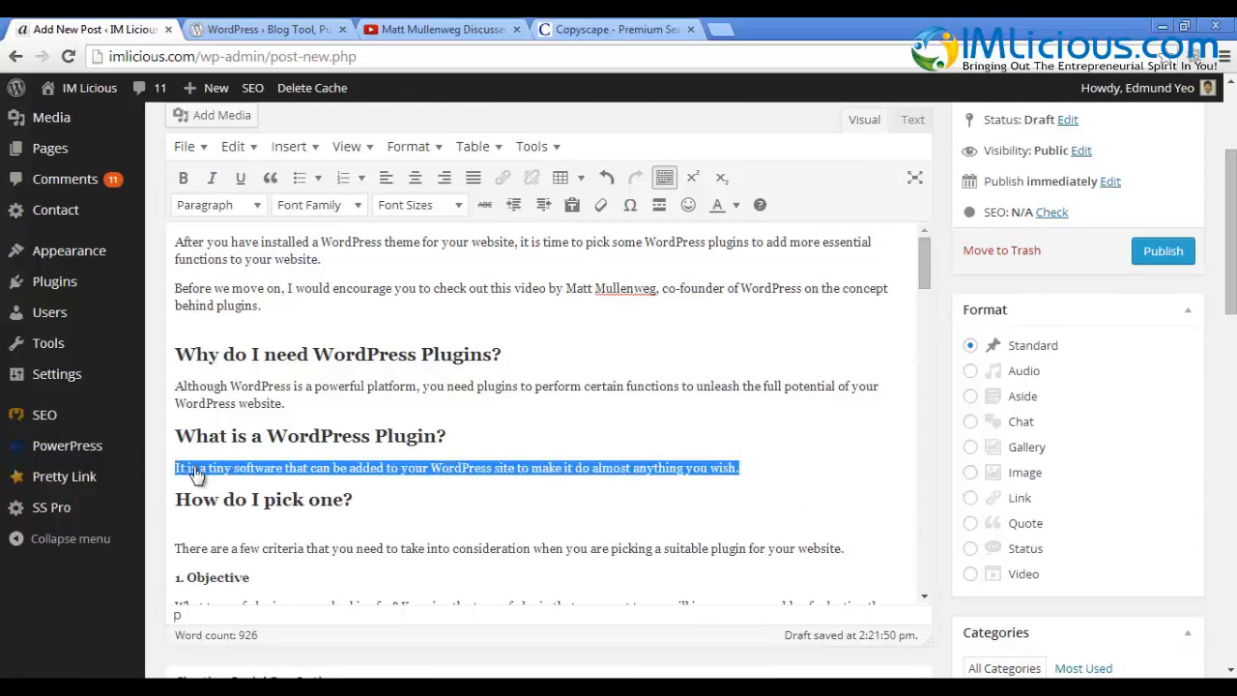
left_click(752, 468)
type("- Edmund")
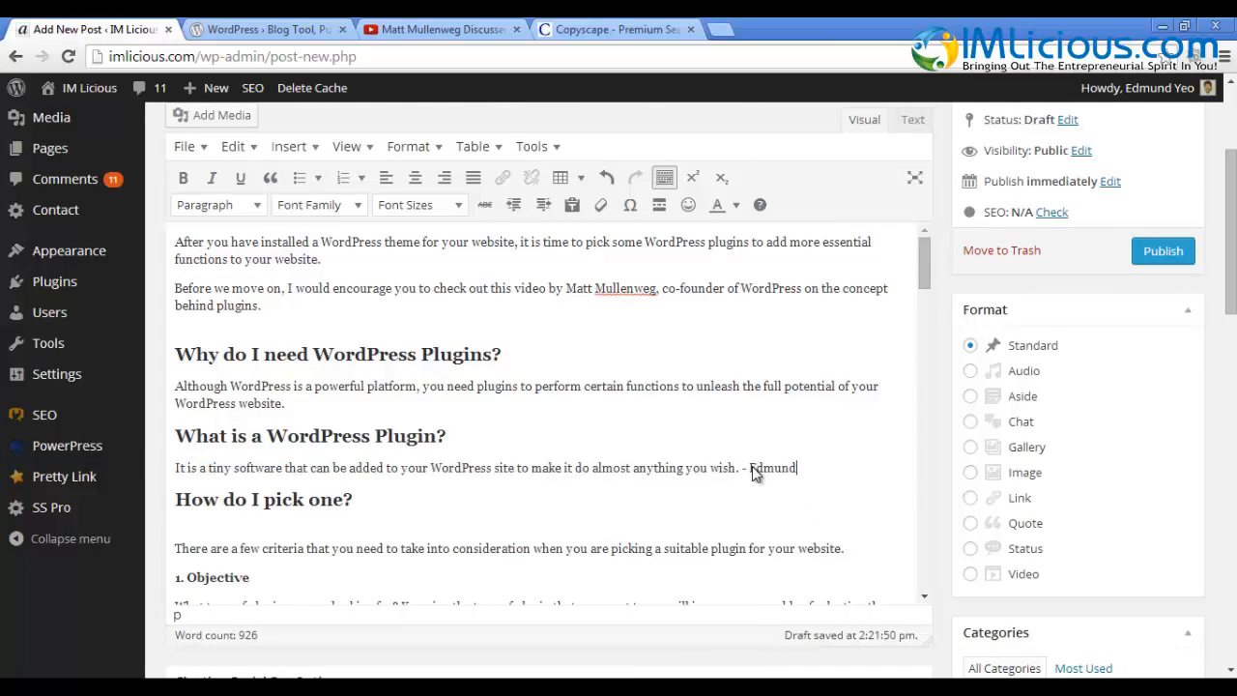
left_click_drag(752, 468, 174, 468)
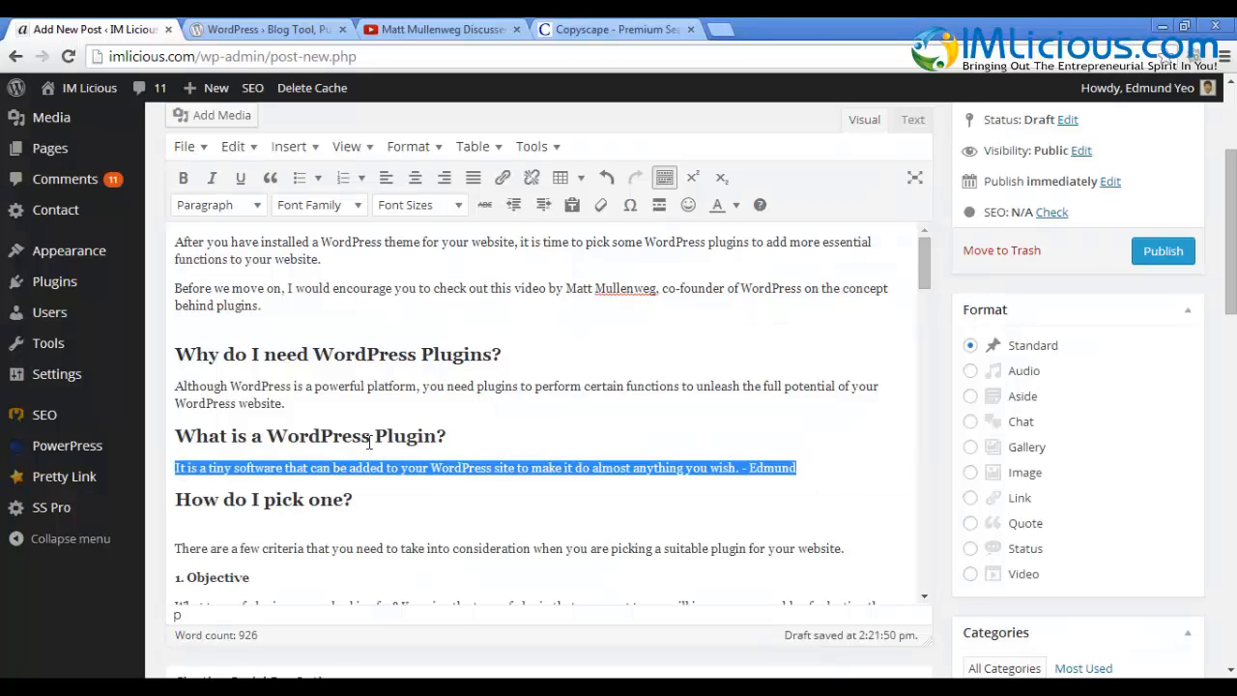
left_click(270, 177)
Preview the draft post and check how the blockquote and the bold numbered lines look.
scroll(1212, 243, "up", 1)
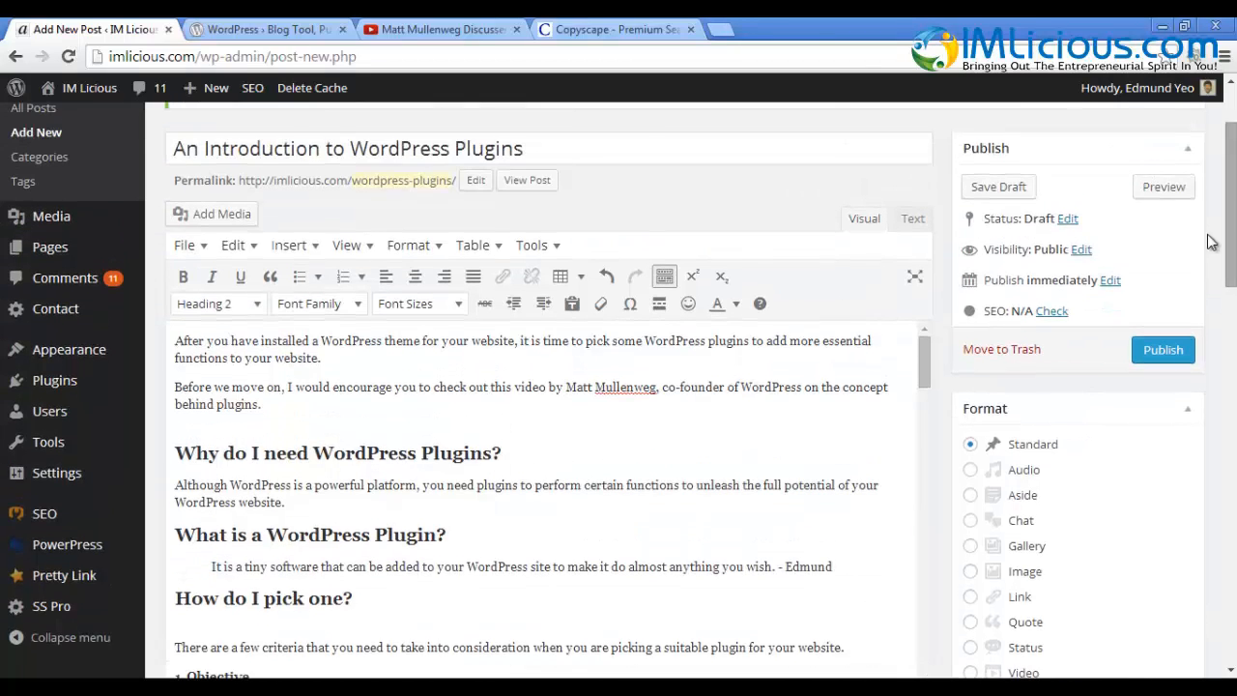
left_click(1164, 187)
scroll(1164, 187, "down", 3)
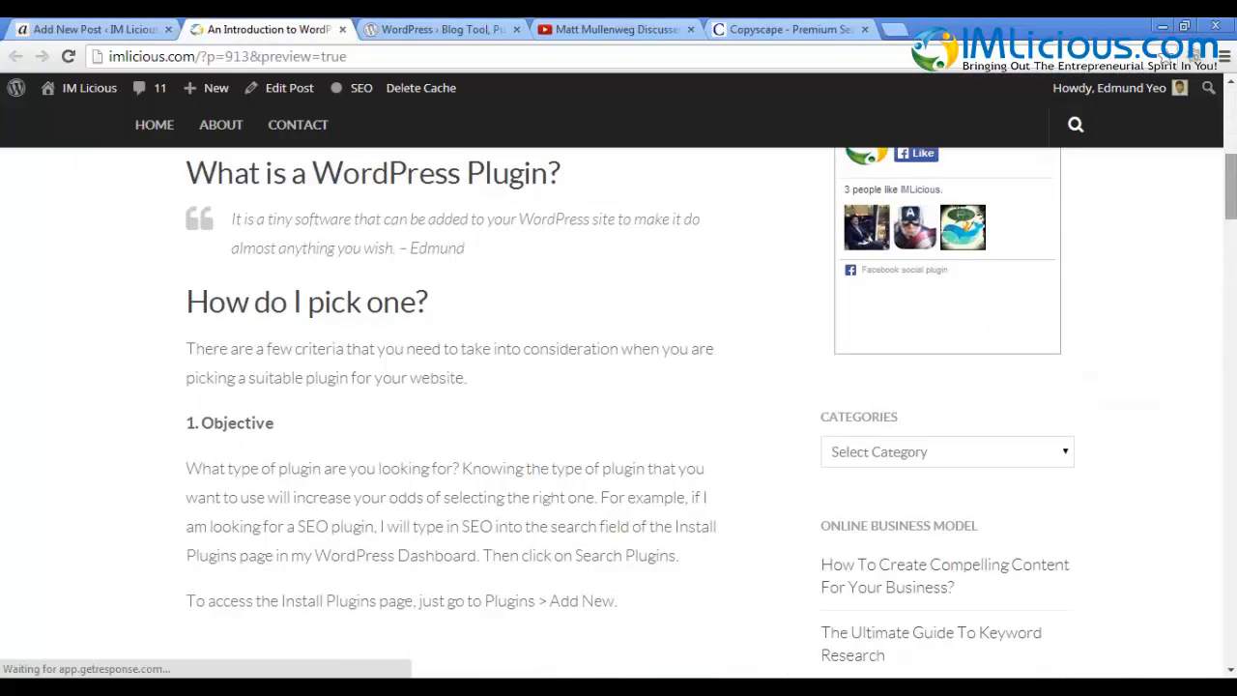
scroll(318, 345, "up", 1)
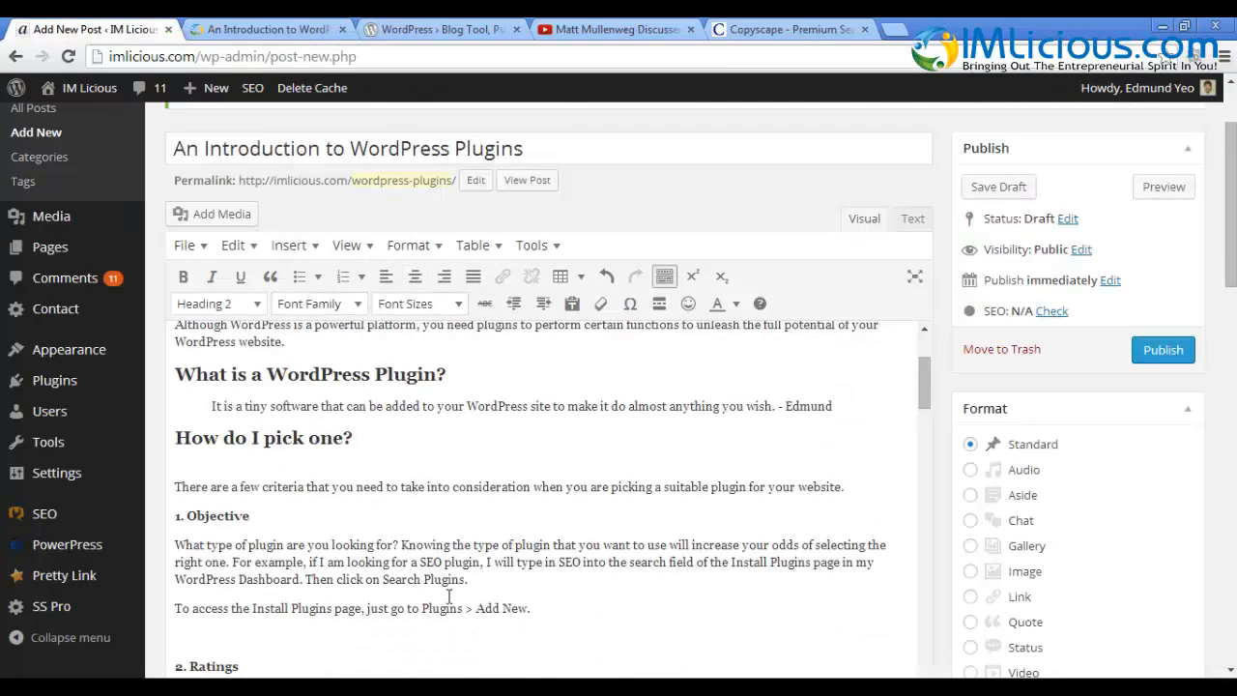
Try centre, right and left alignment on the first paragraph under "1. Objective", and finish with it justified.
left_click_drag(469, 580, 114, 543)
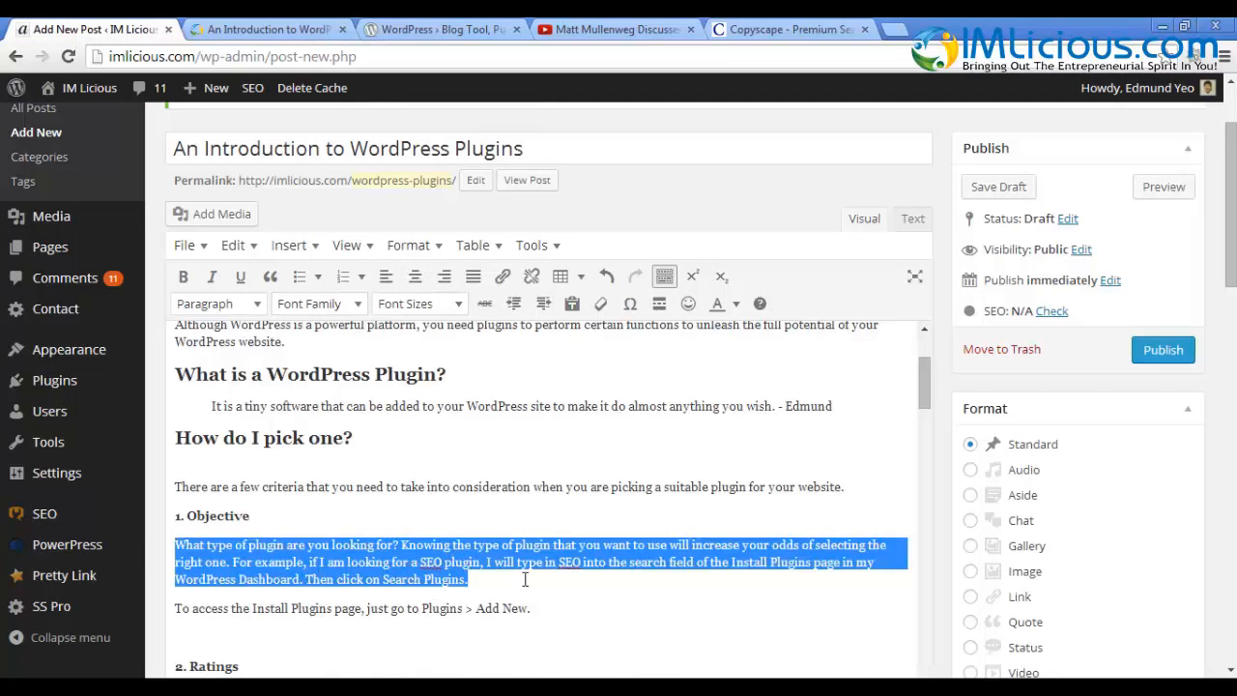
left_click(416, 278)
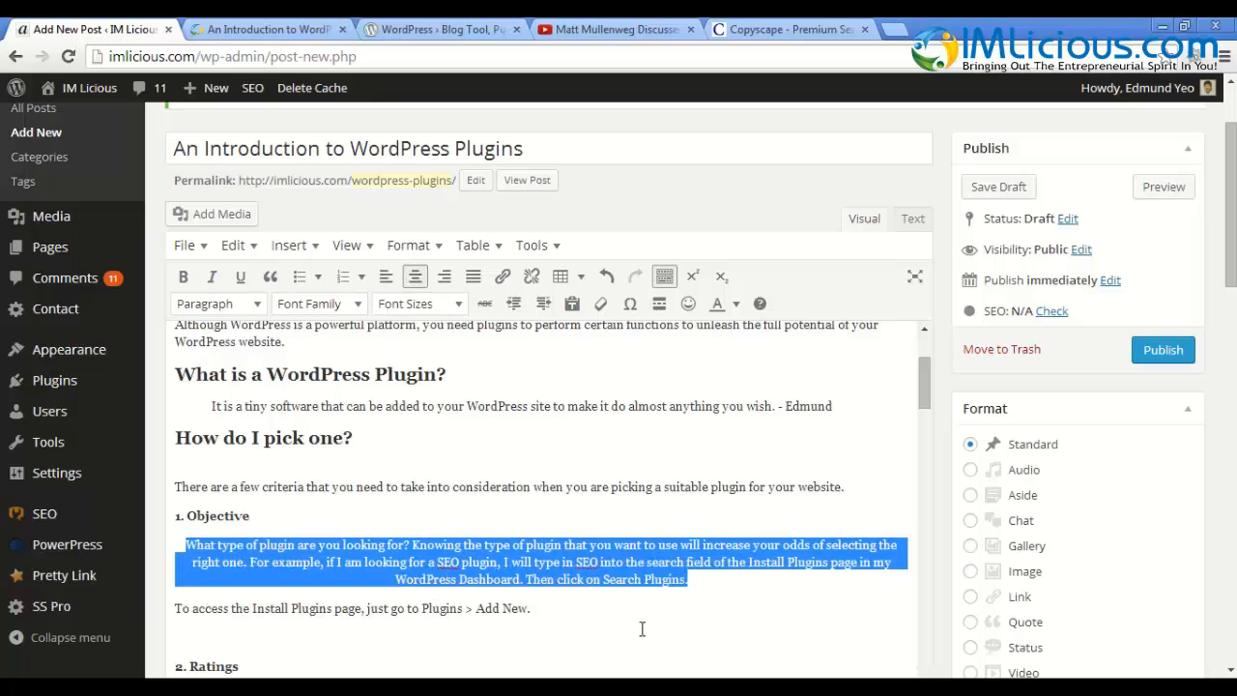
key("alt+shift+r")
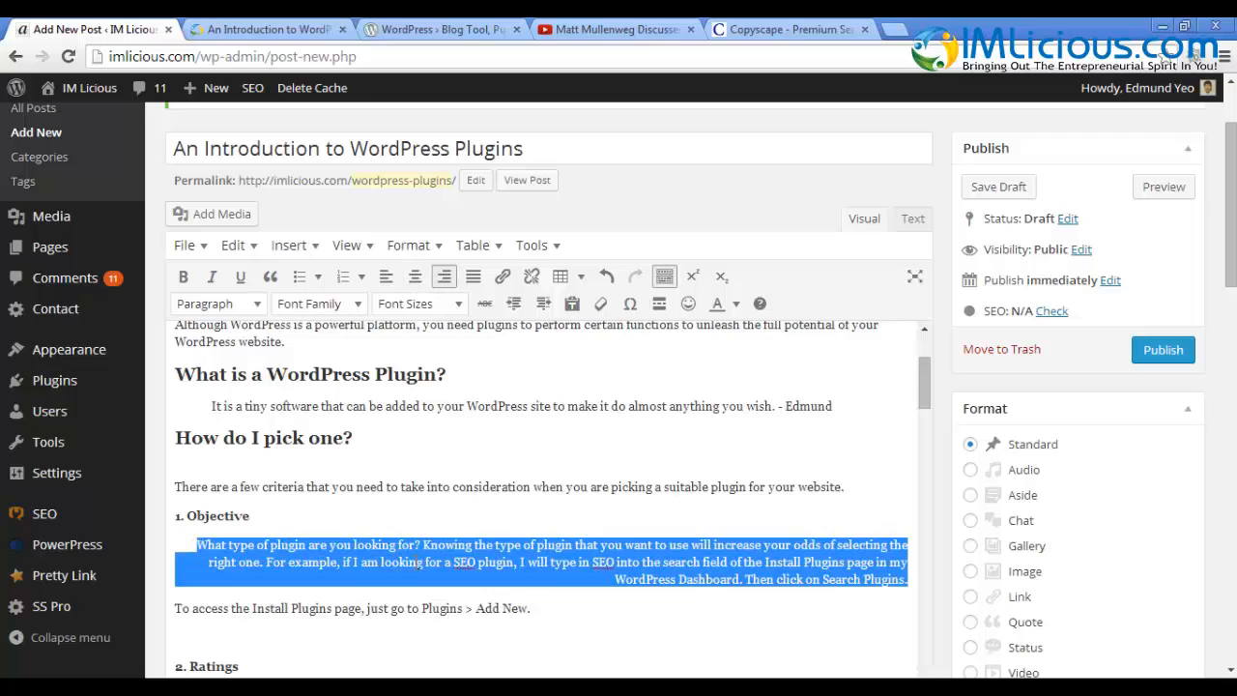
left_click(386, 277)
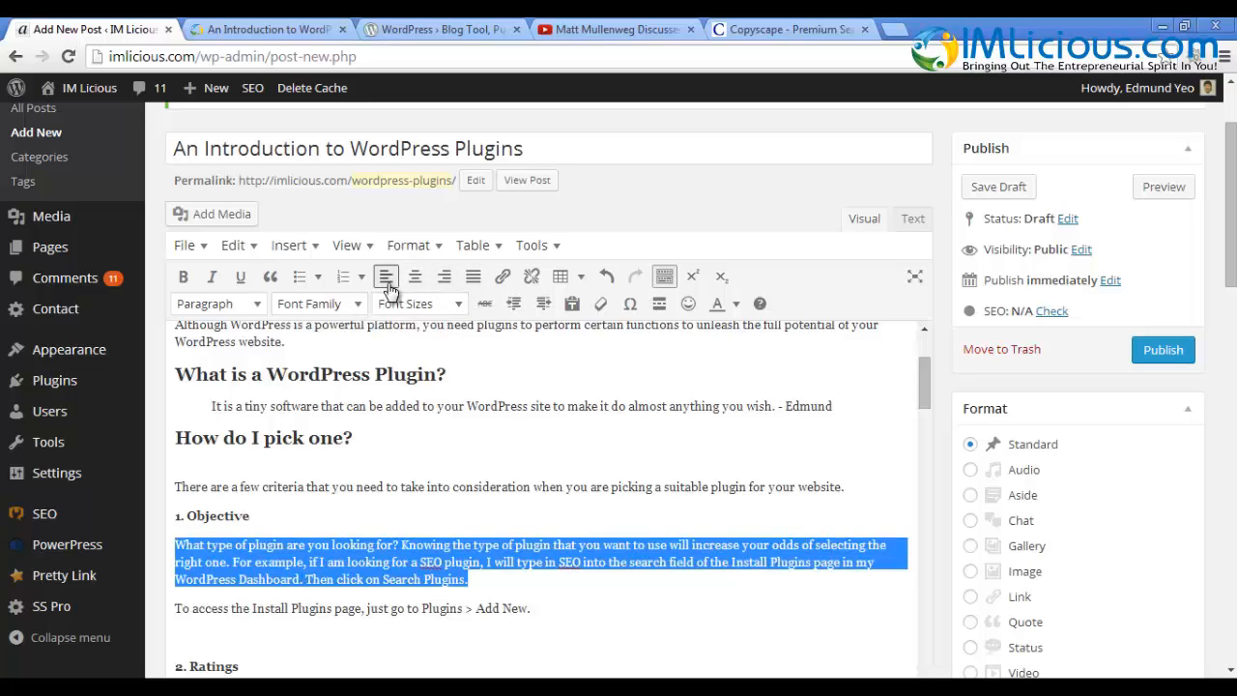
left_click(473, 277)
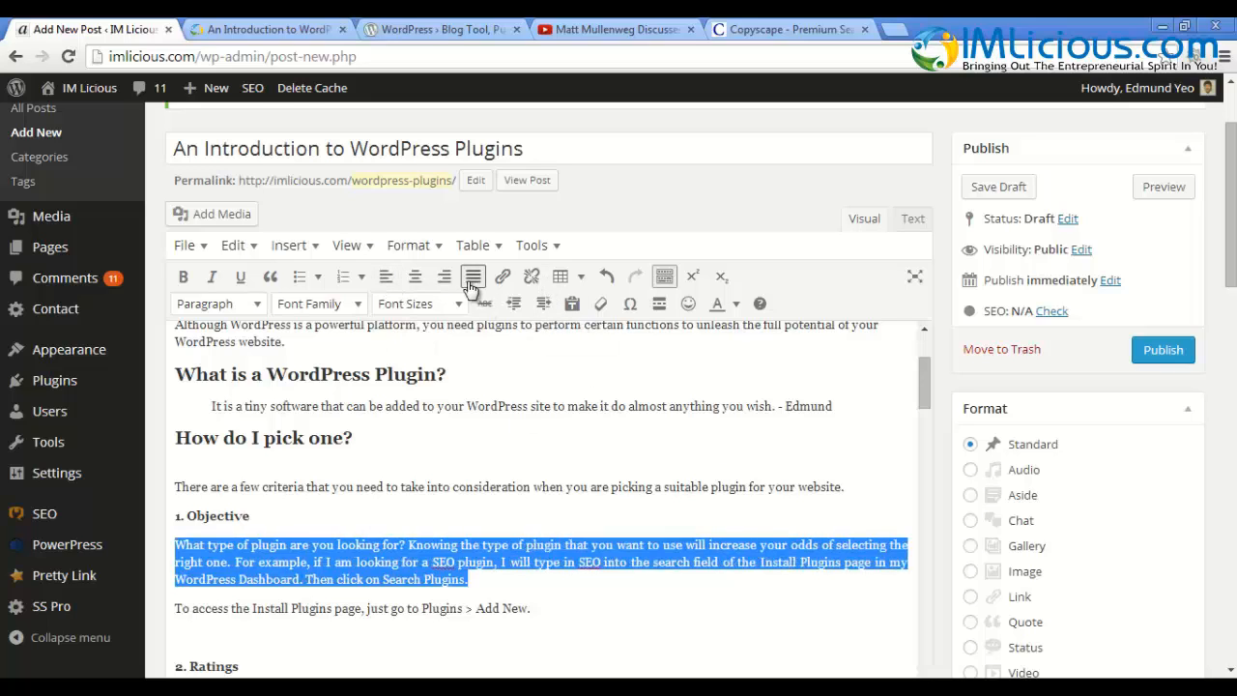
left_click(473, 578)
left_click_drag(474, 576, 177, 538)
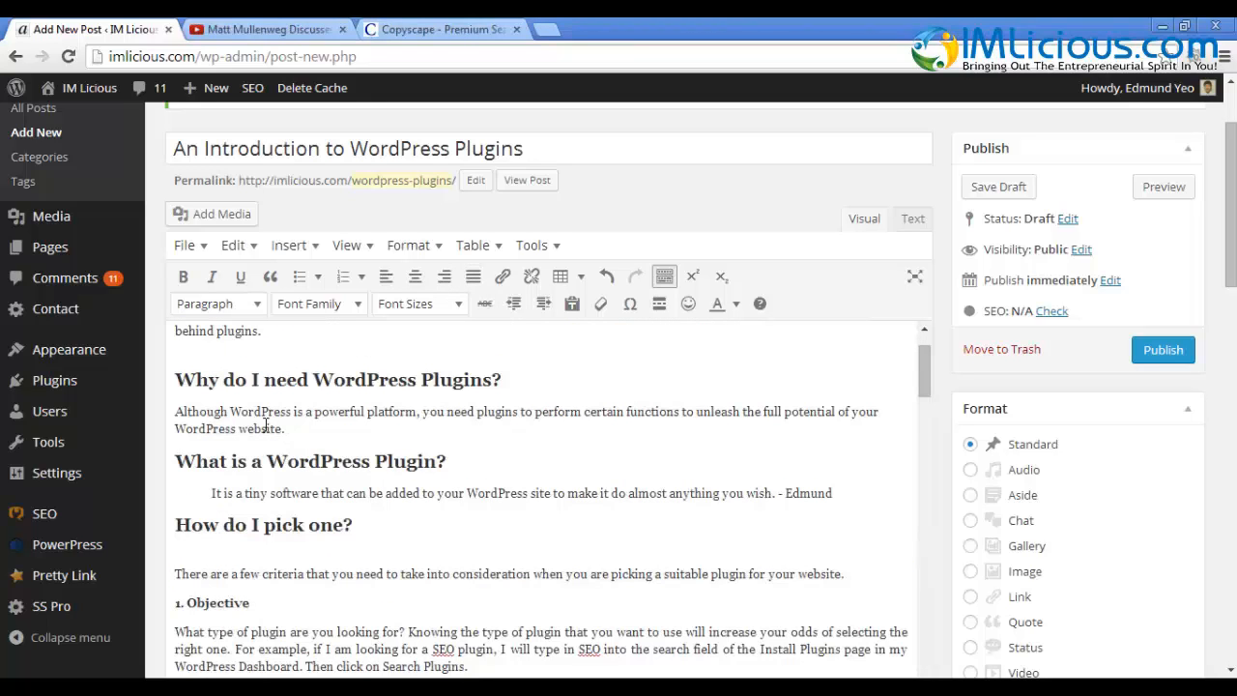
left_click_drag(229, 412, 291, 411)
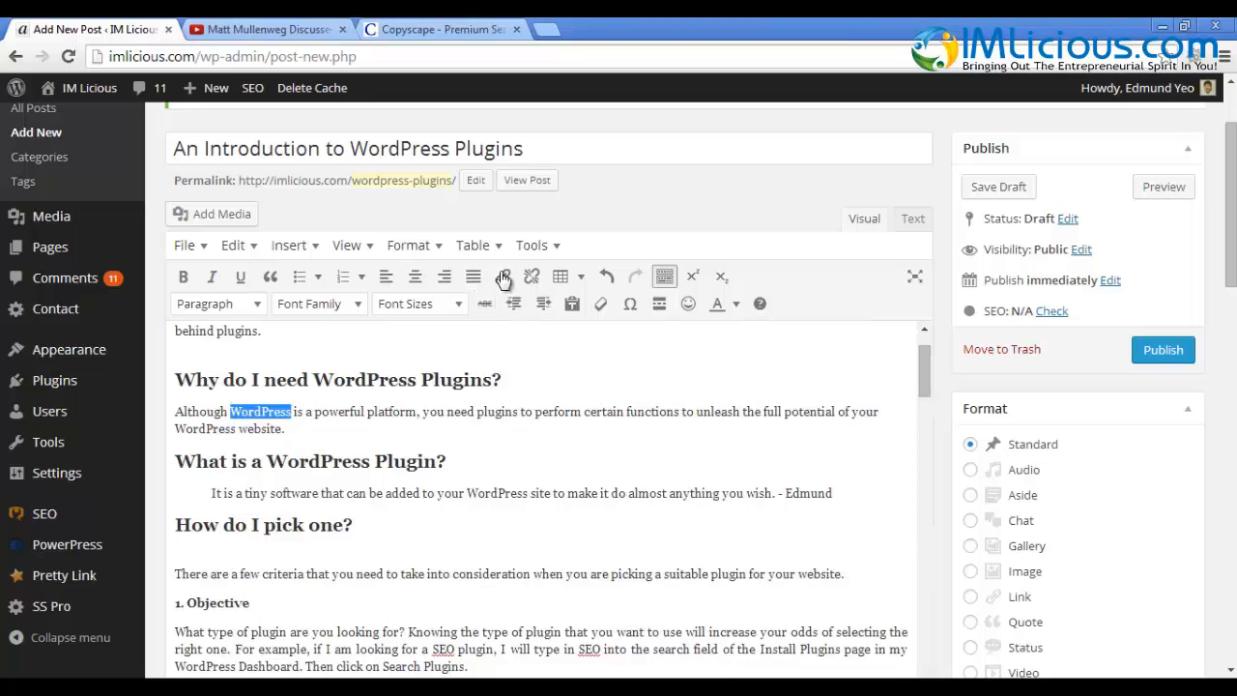
left_click(503, 280)
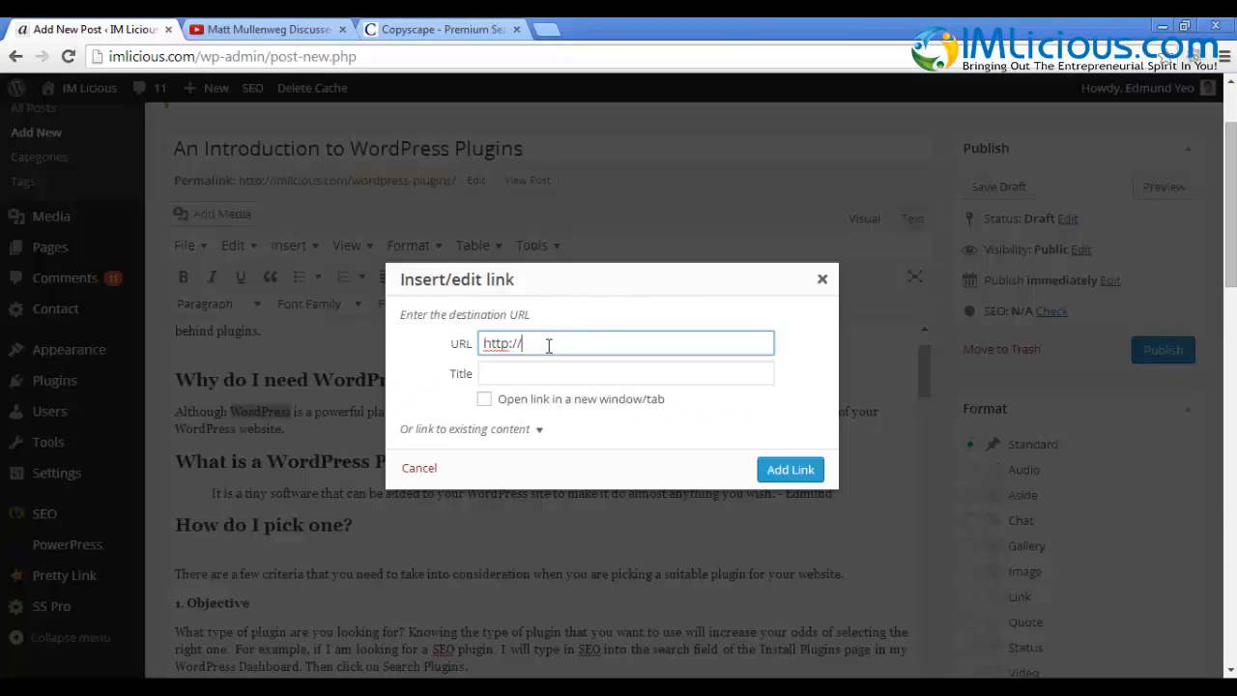
type("wordpress.org")
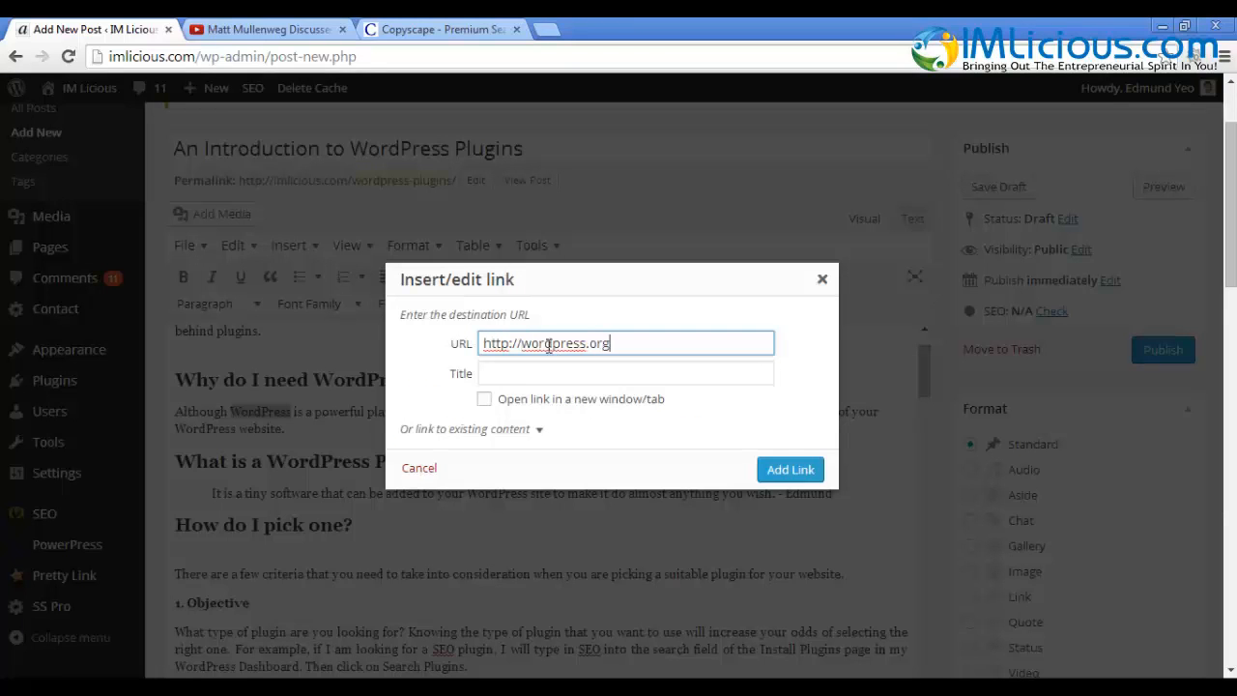
left_click(502, 373)
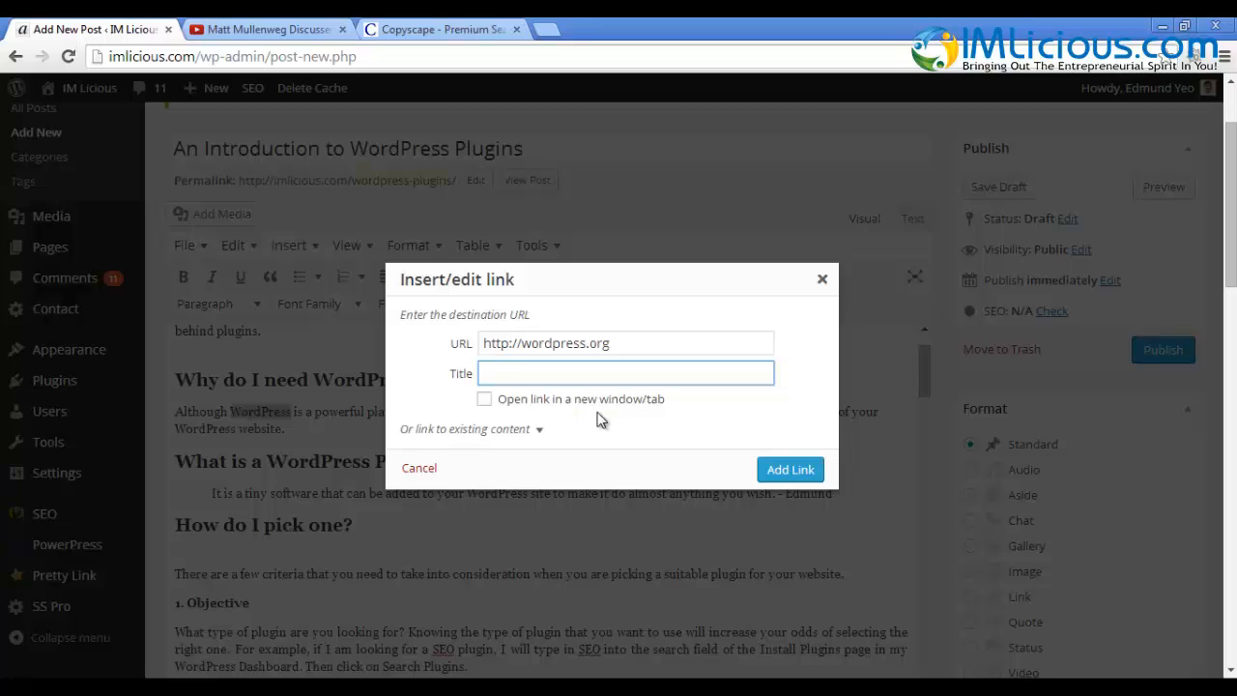
left_click(488, 402)
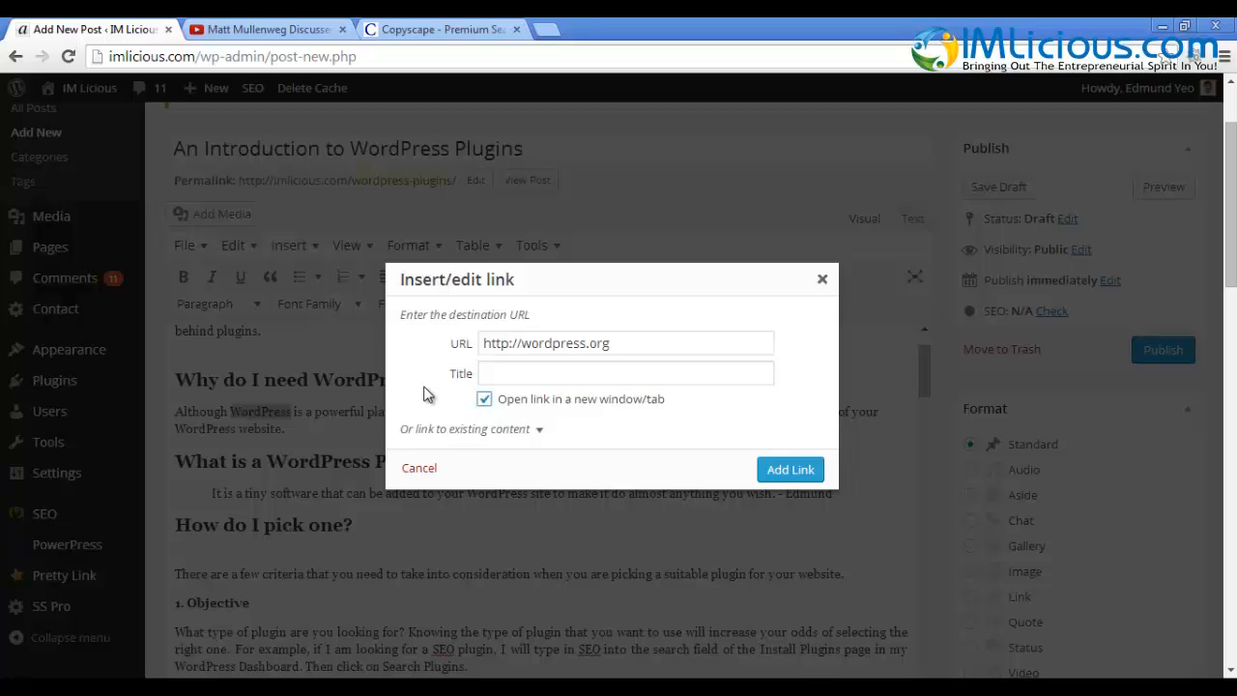
left_click(519, 375)
type("Official ")
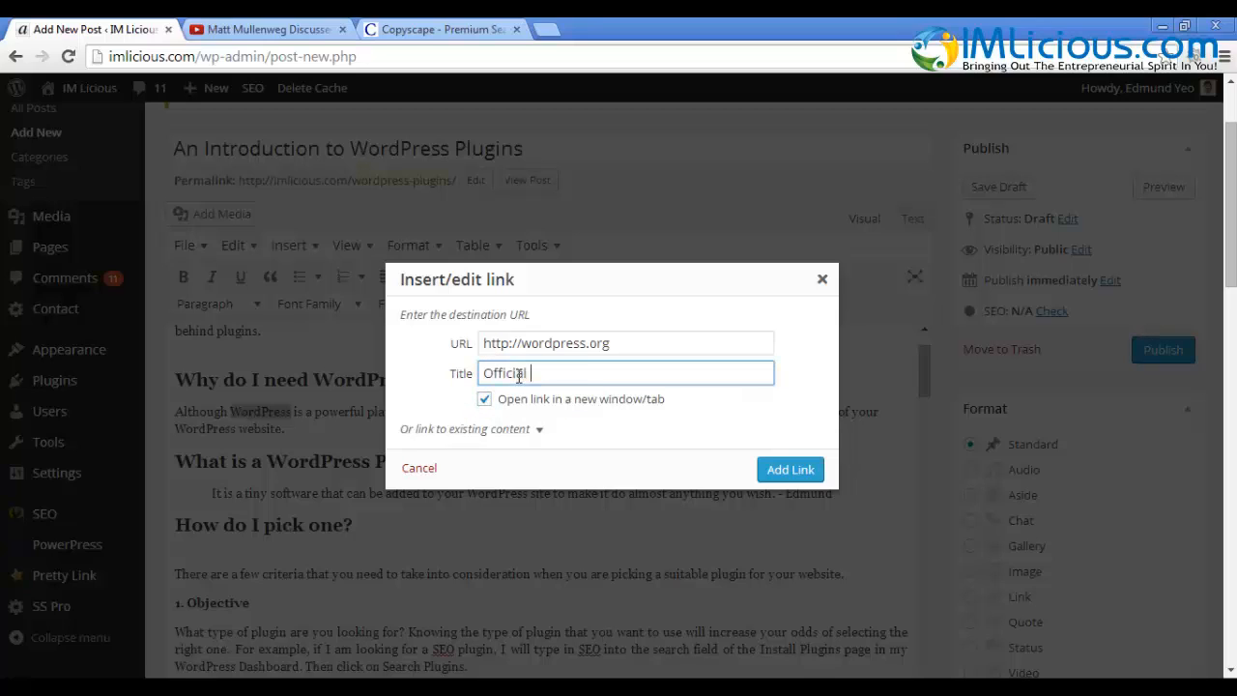
type("website")
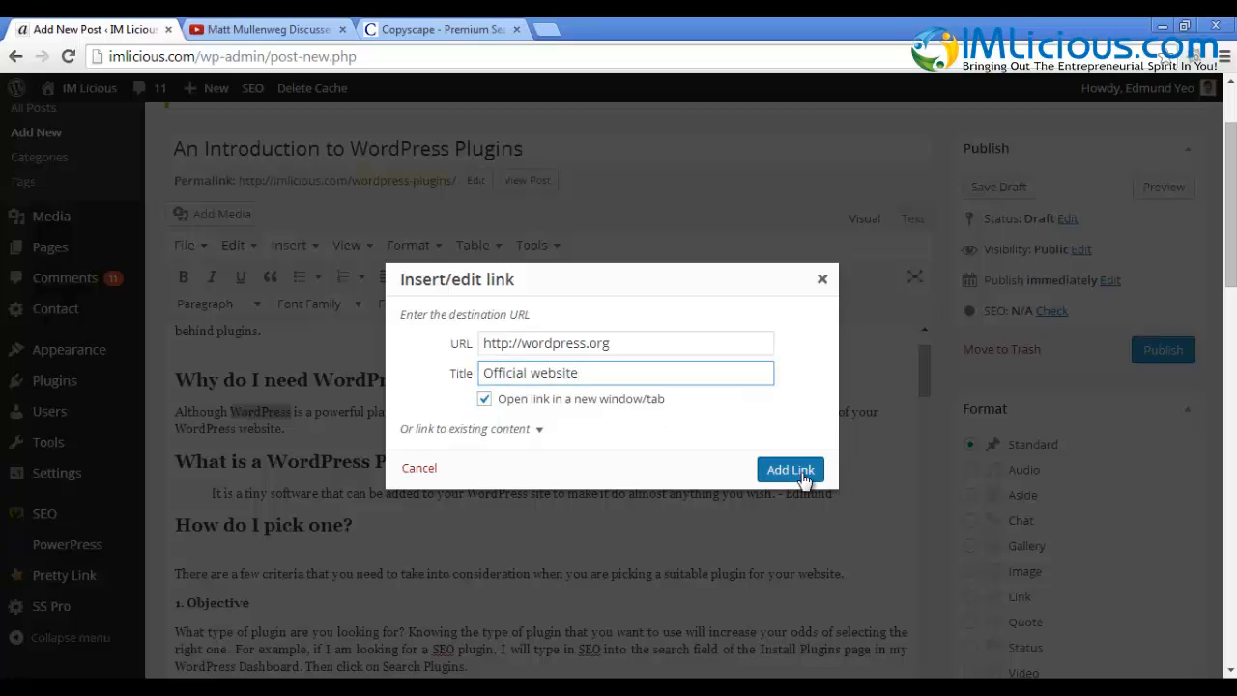
left_click(790, 470)
left_click(1163, 186)
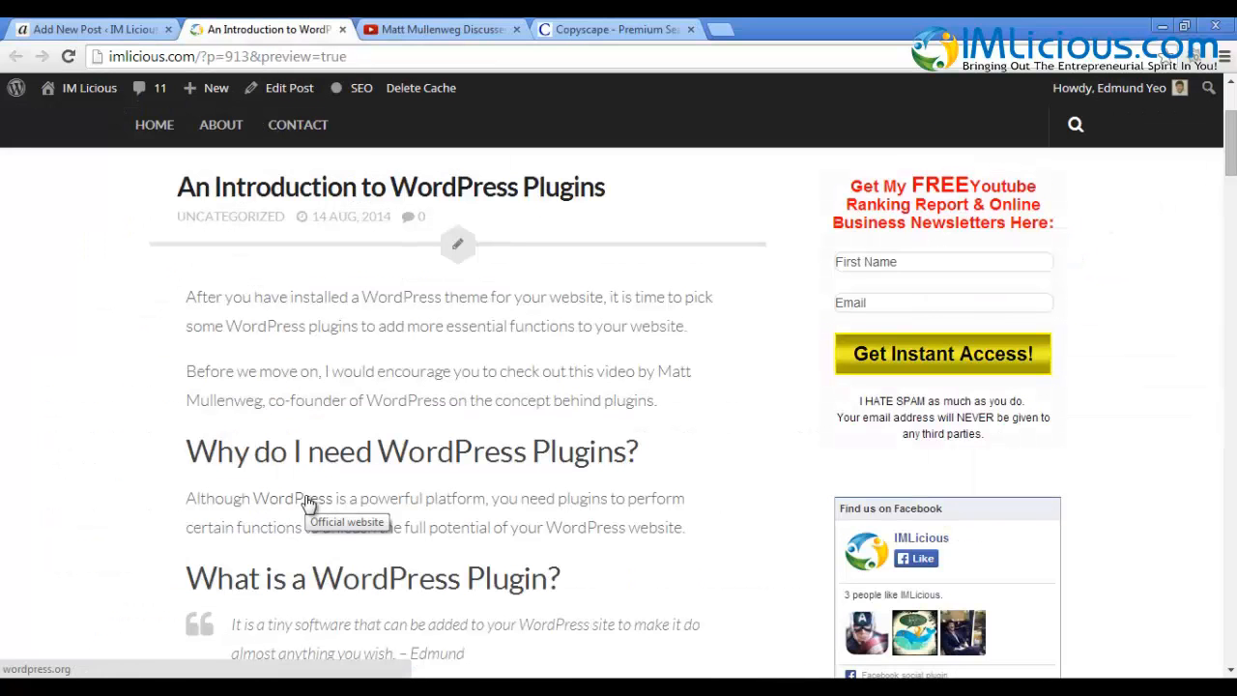
left_click(305, 501)
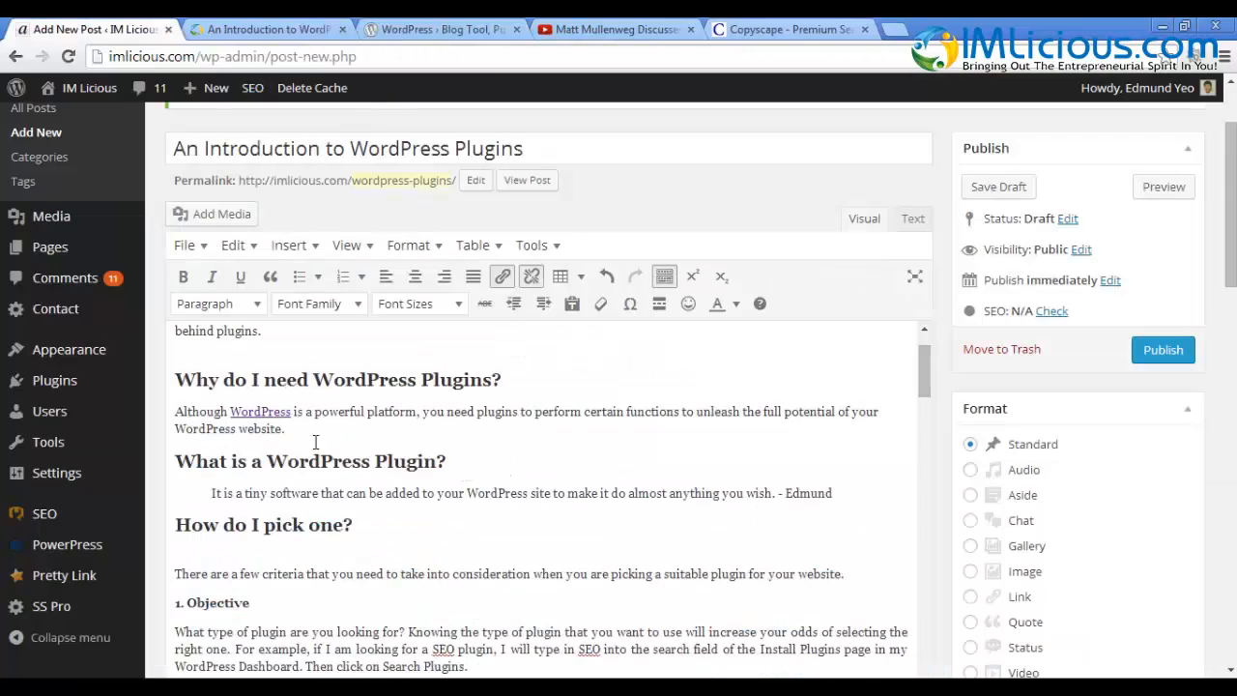
Change the "WordPress" link so it does not open in a new tab, and test it in the post preview.
left_click(503, 277)
left_click(488, 404)
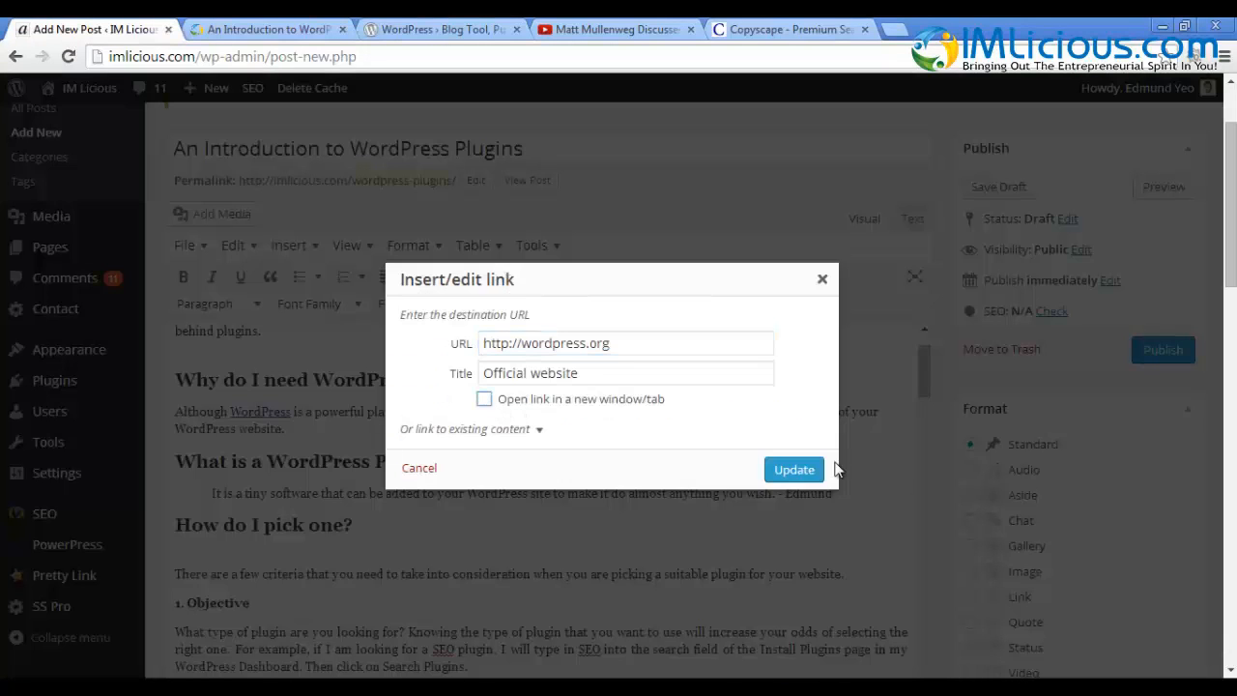
left_click(794, 469)
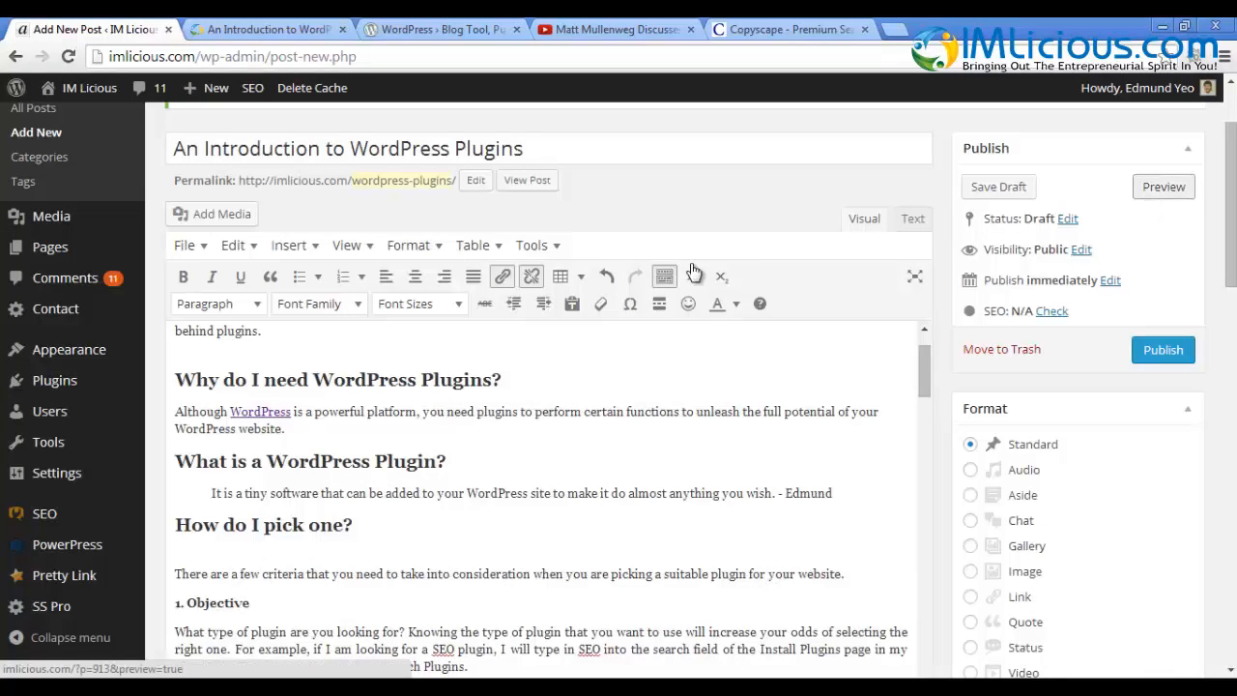
left_click(1163, 189)
left_click(280, 567)
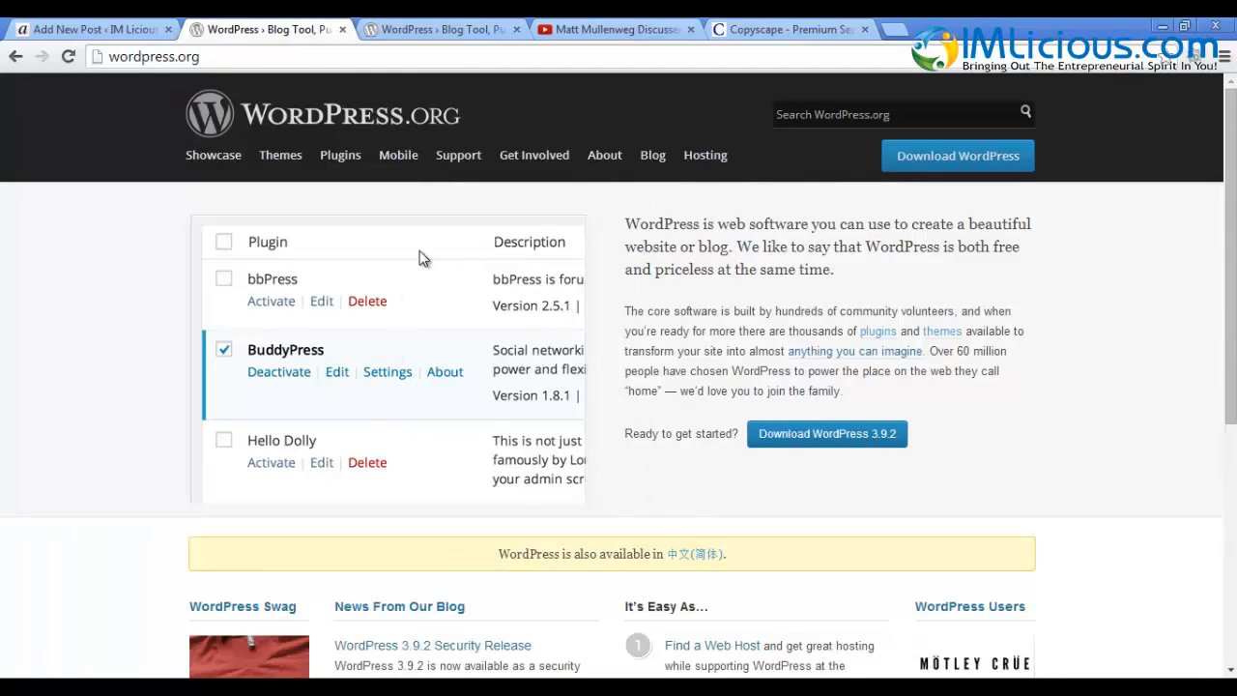
key("ctrl+shift+Tab")
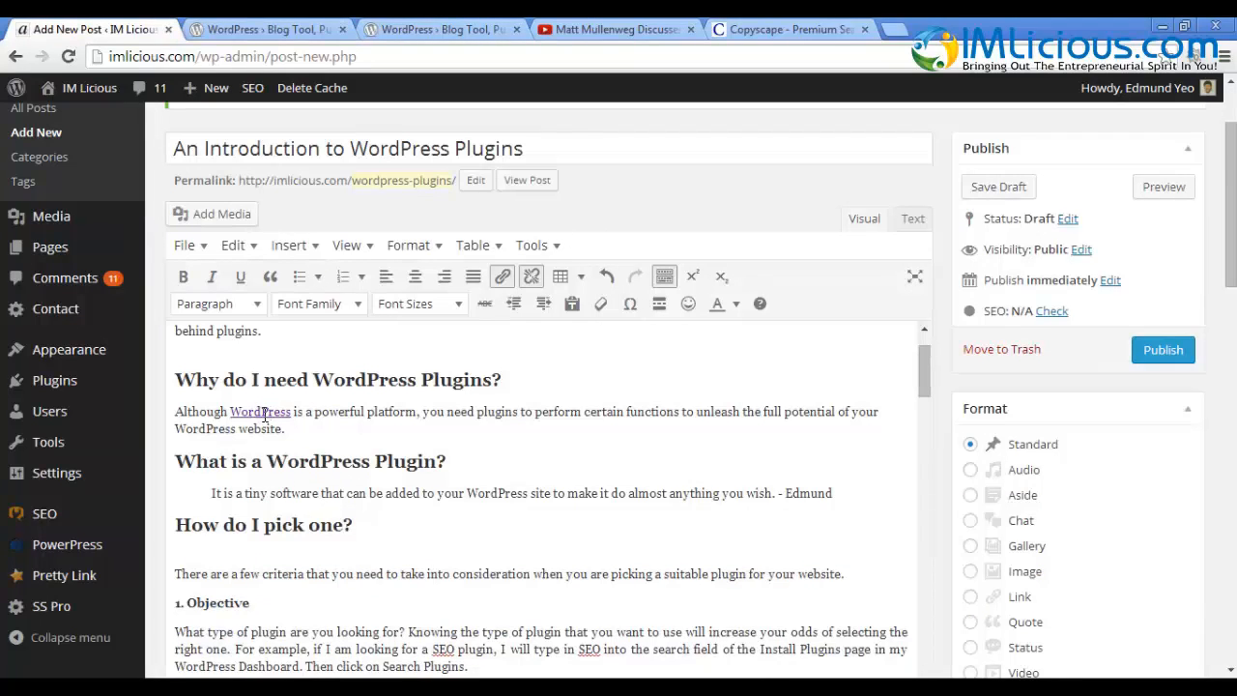
Remove the hyperlink from the word "WordPress" under "Why do I need WordPress Plugins?".
left_click(532, 277)
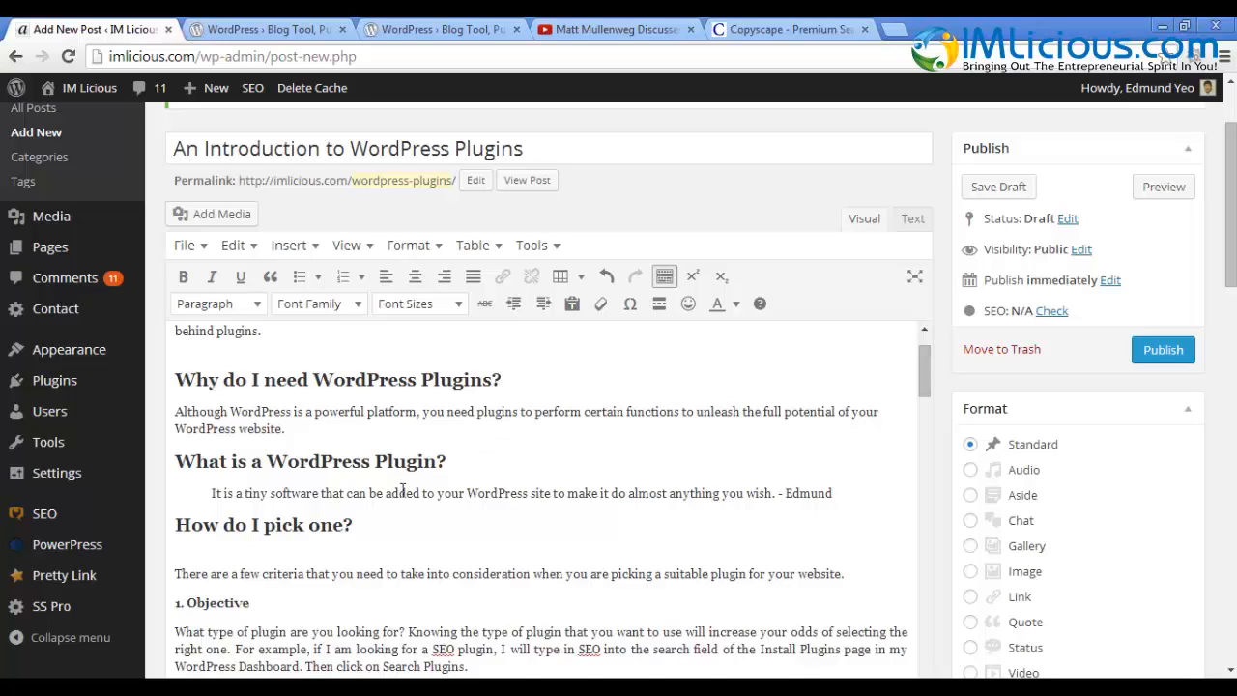
Turn the two opening paragraphs into a bulleted list and try the Circle, Disc and Square bullet styles.
scroll(917, 360, "up", 1)
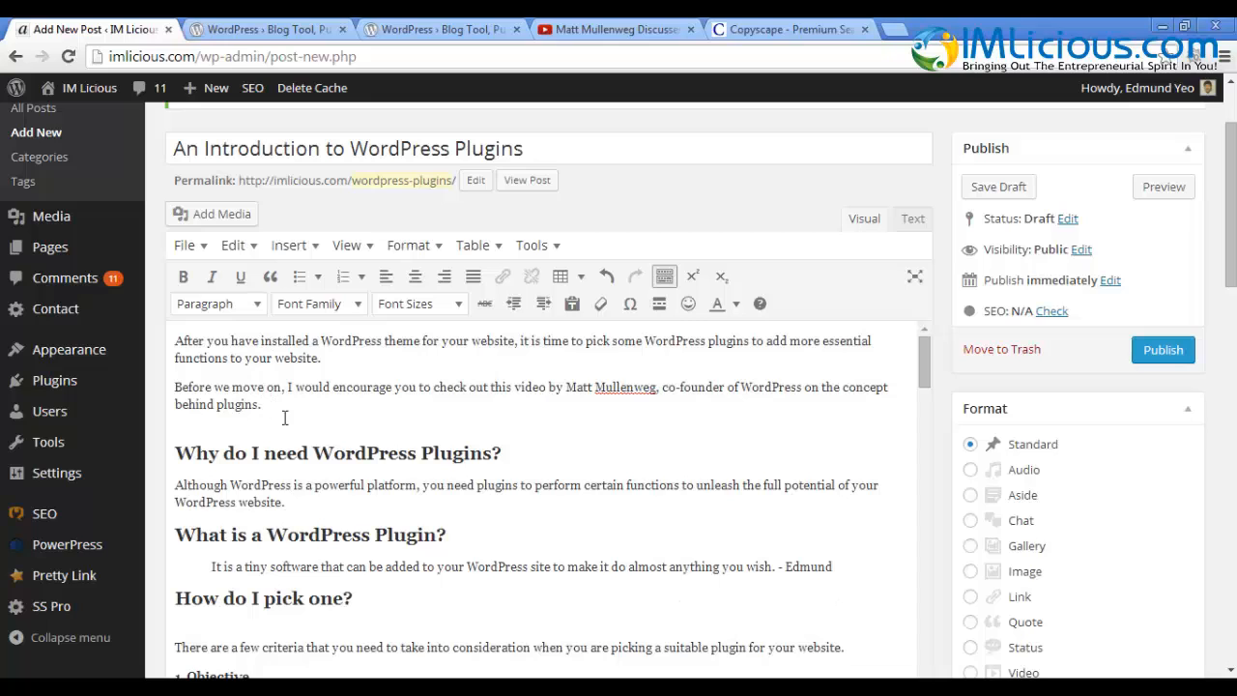
left_click_drag(285, 410, 287, 359)
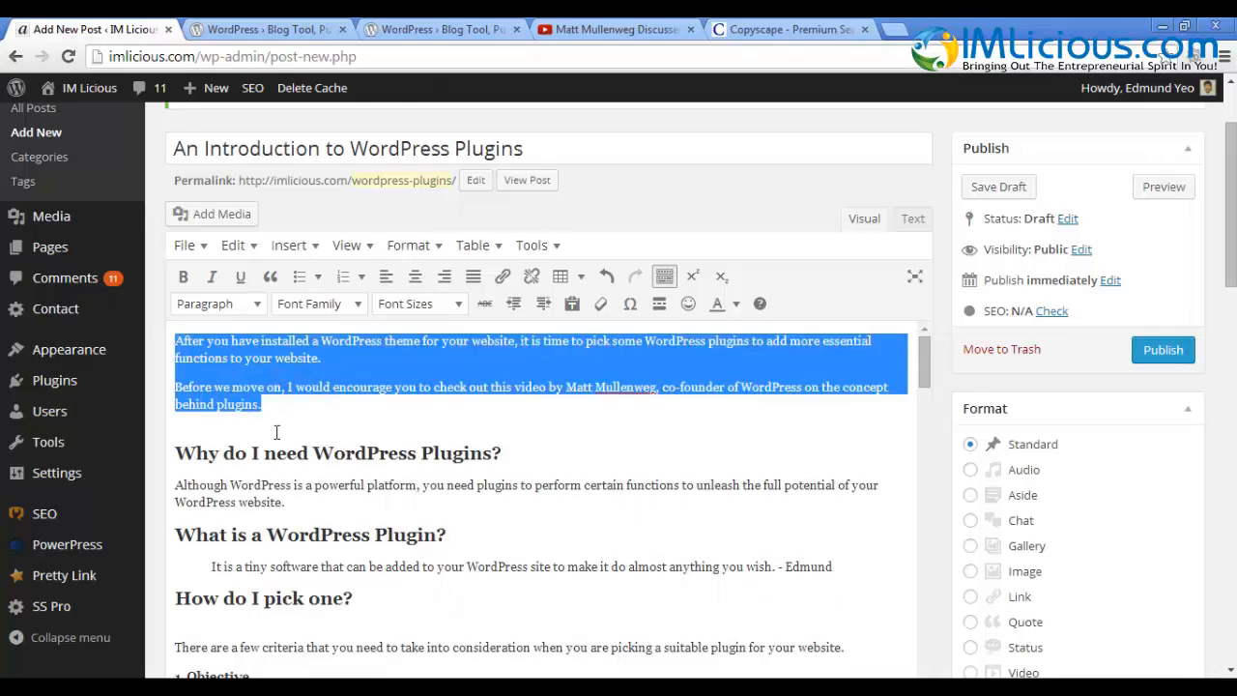
left_click(301, 281)
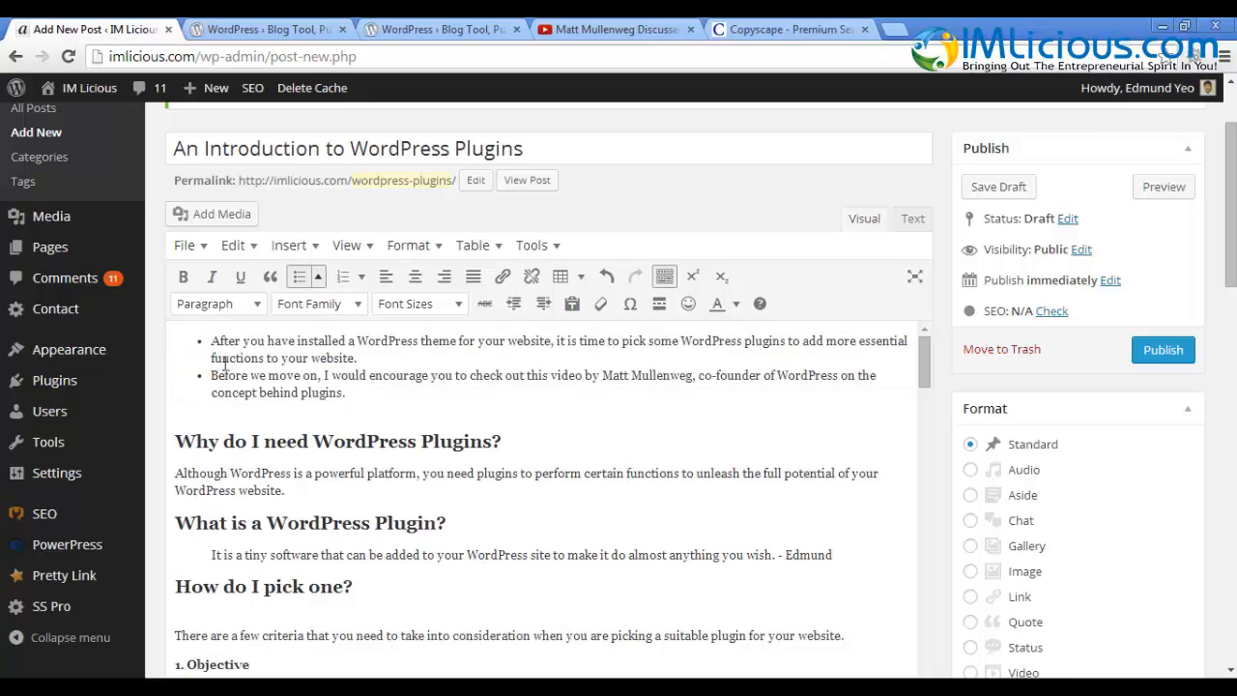
left_click(318, 280)
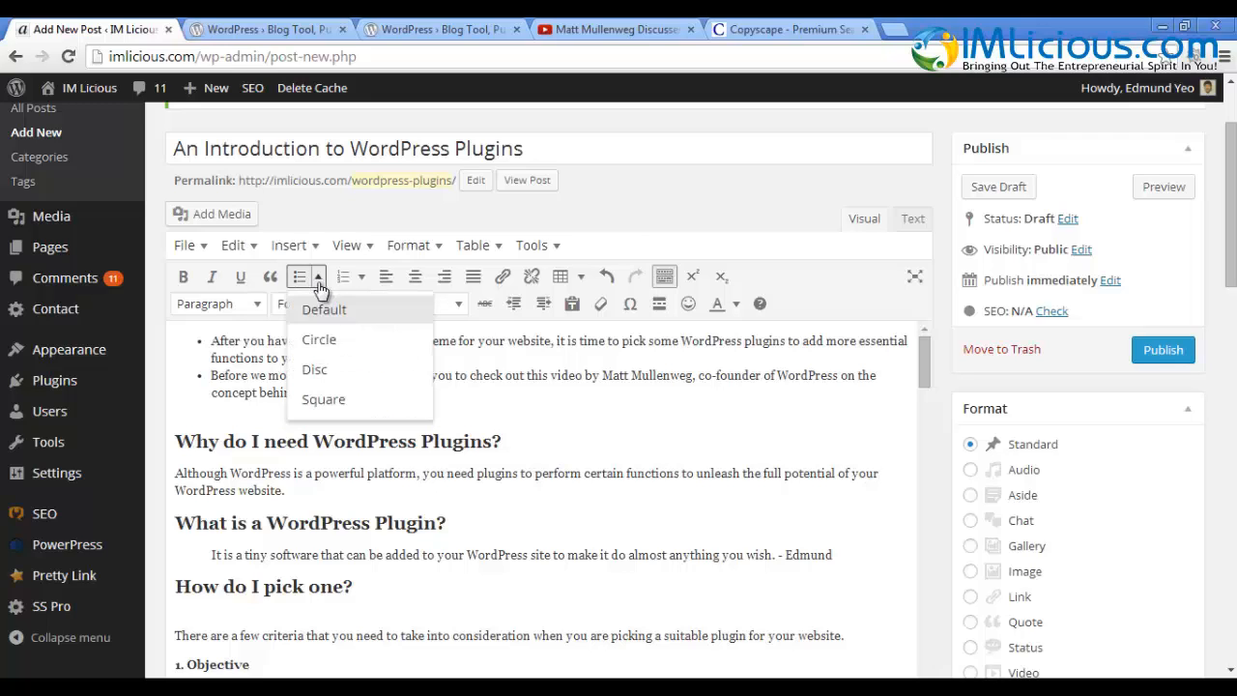
left_click(332, 346)
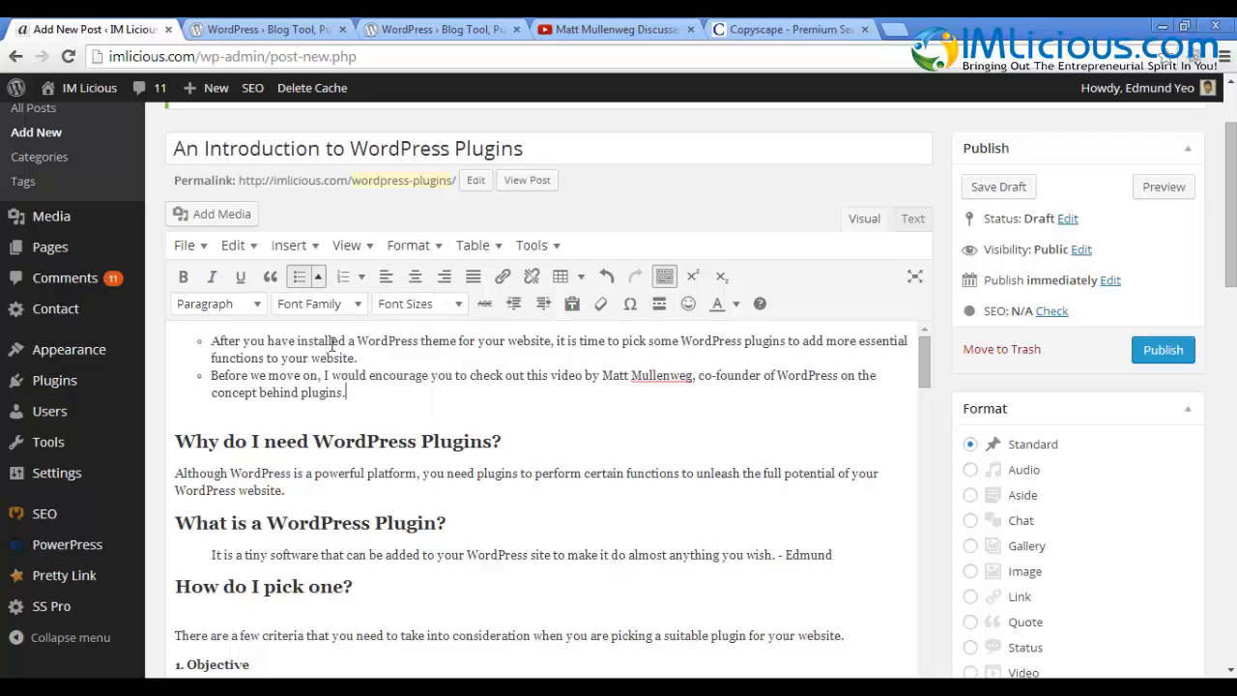
left_click(318, 276)
left_click(332, 369)
left_click(318, 276)
left_click(333, 399)
Remove the bullets from the two opening paragraphs and format them as a numbered list.
left_click_drag(376, 404, 199, 337)
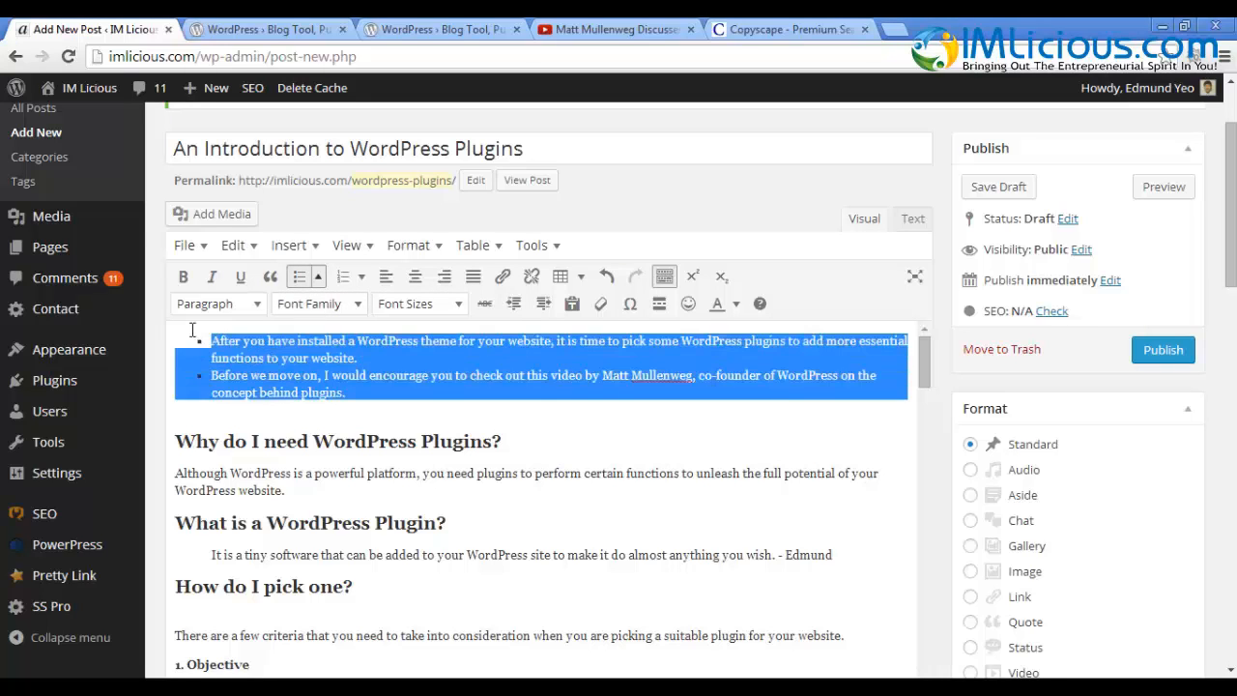
left_click(300, 277)
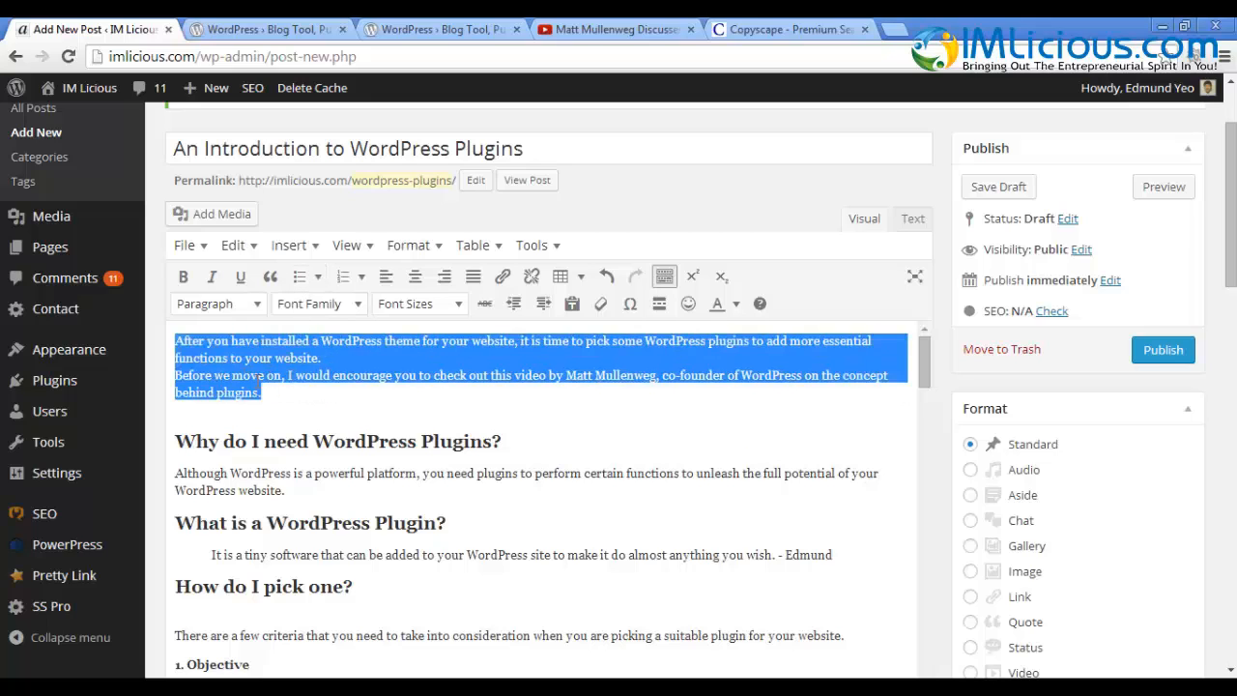
left_click(271, 382)
left_click_drag(288, 396, 123, 326)
left_click(347, 280)
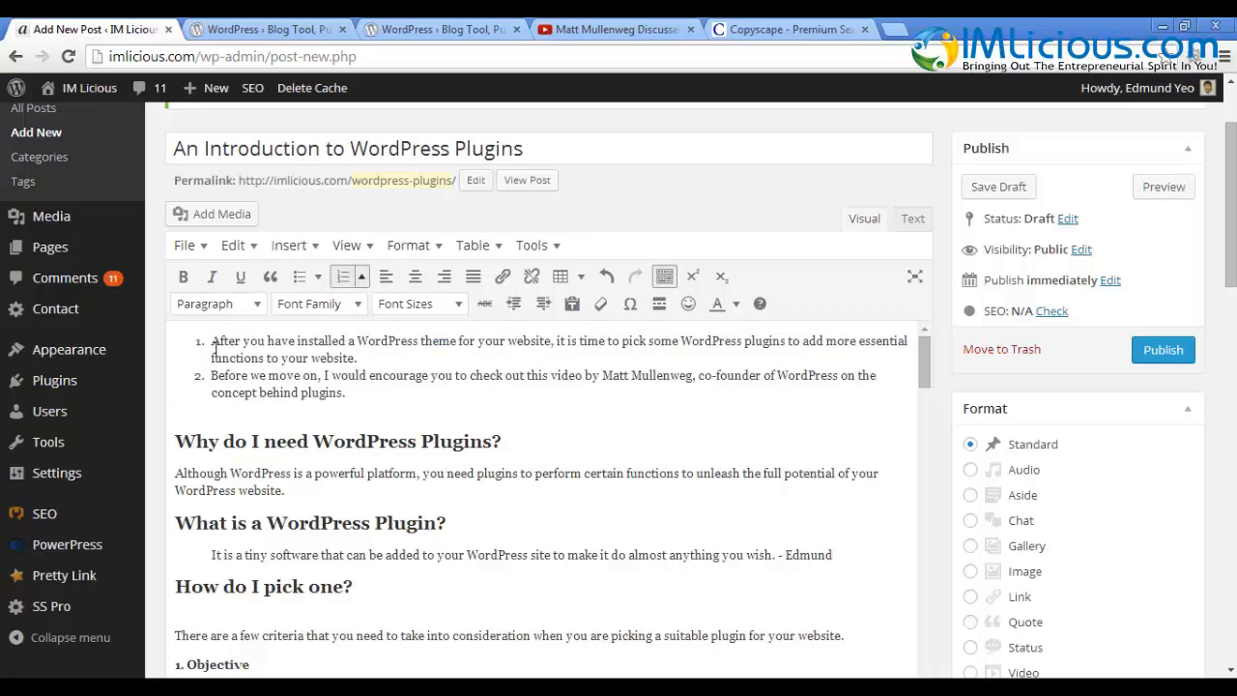
Try the Lower Alpha, Lower Greek, Lower Roman, Upper Alpha and Upper Roman numbering styles on the two opening paragraphs, ending on Default.
left_click_drag(358, 391, 180, 342)
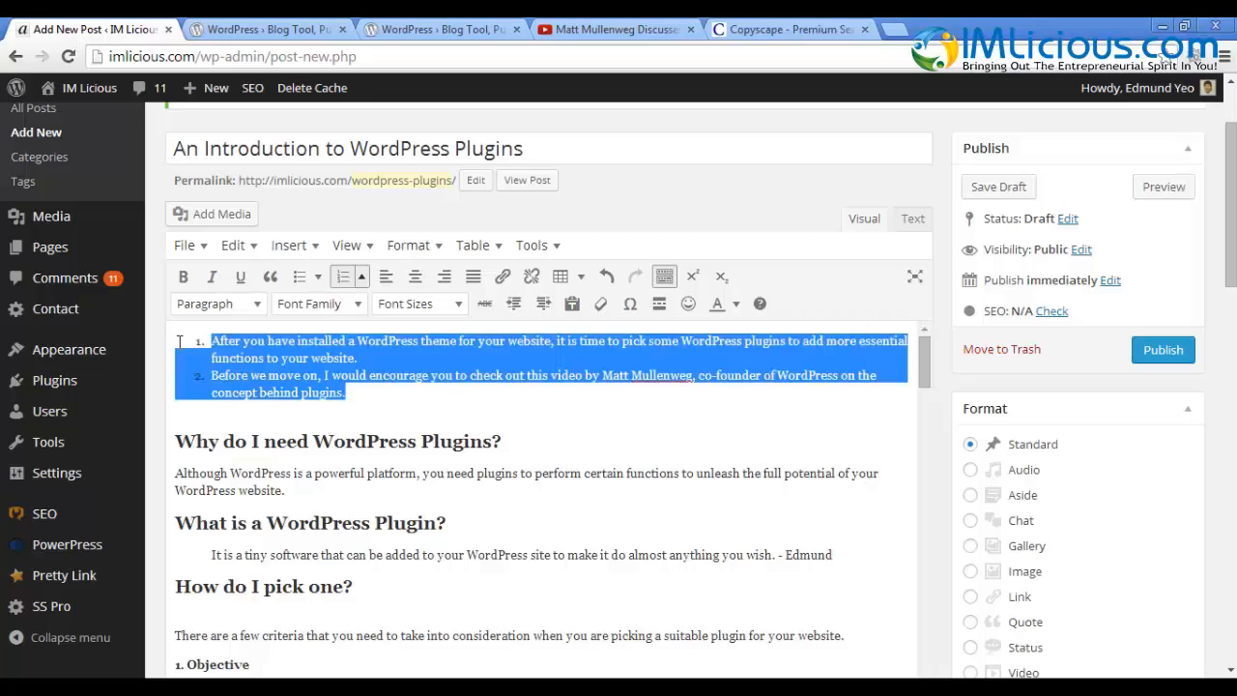
left_click(363, 280)
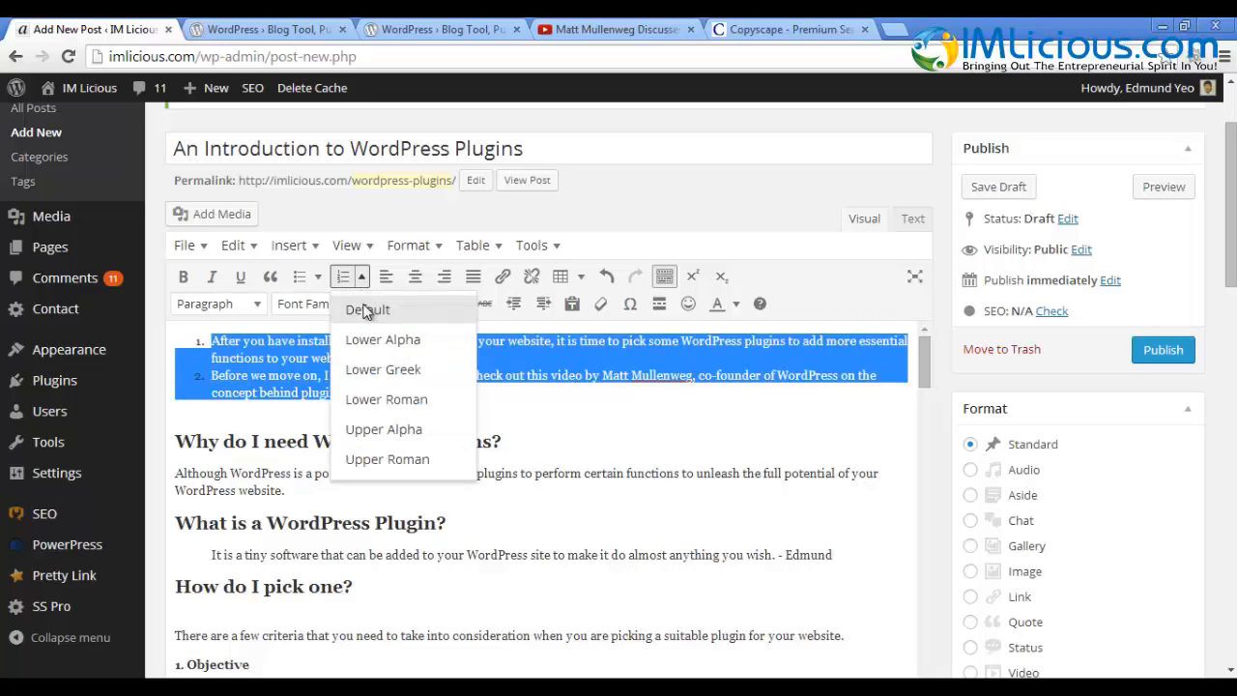
left_click(359, 339)
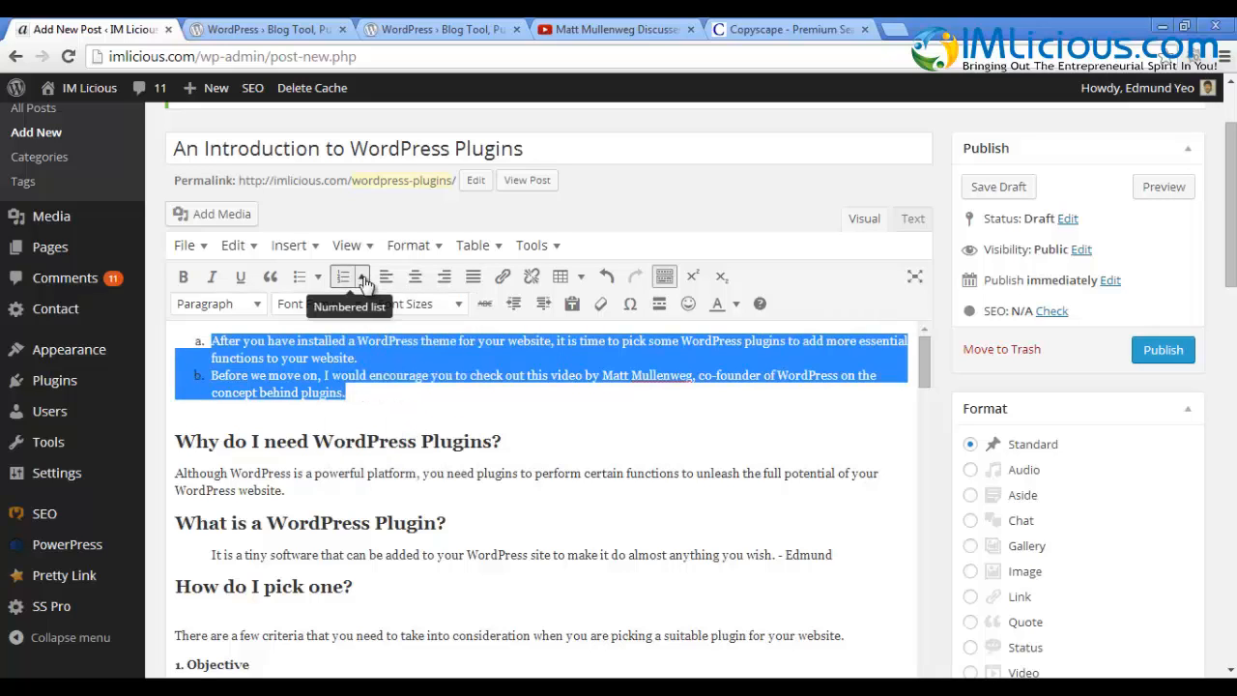
left_click(362, 278)
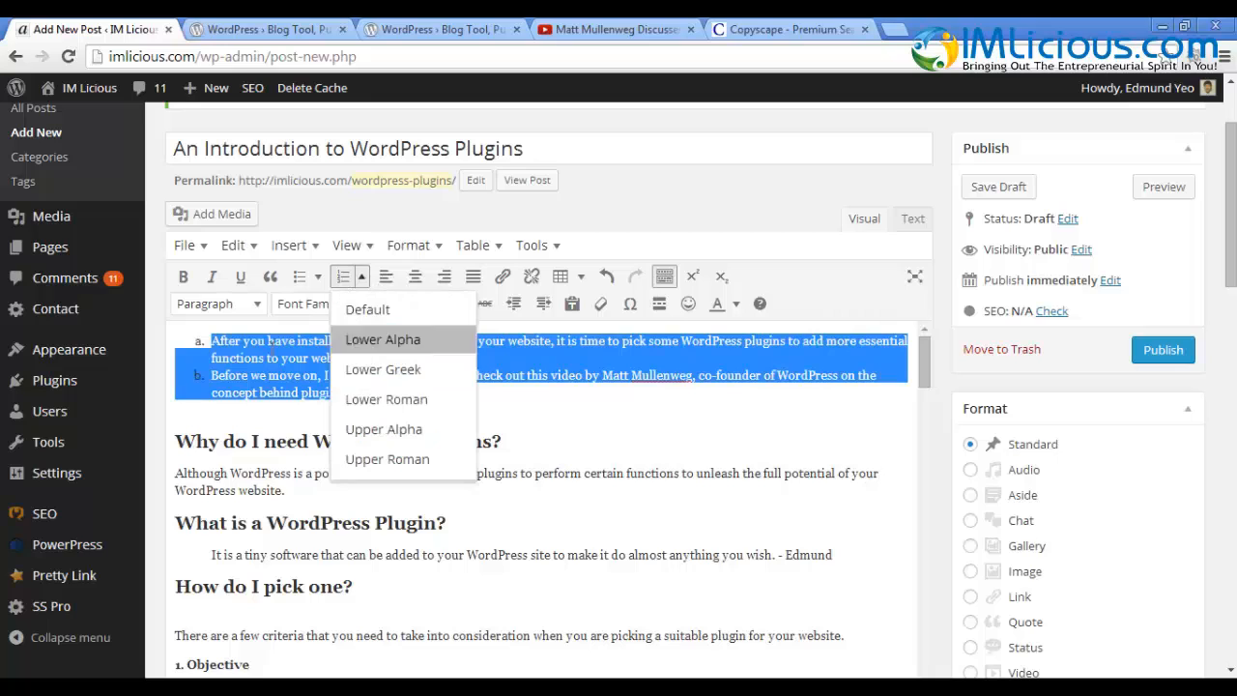
left_click(391, 369)
left_click(364, 278)
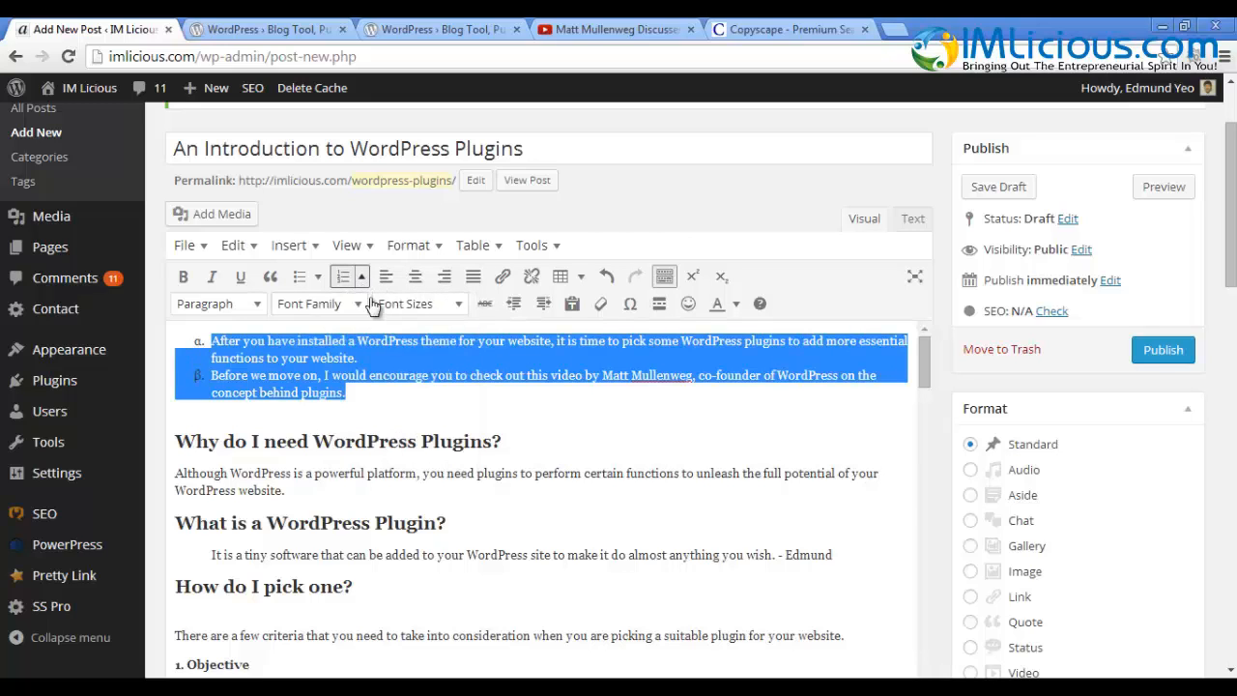
left_click(406, 398)
left_click(362, 278)
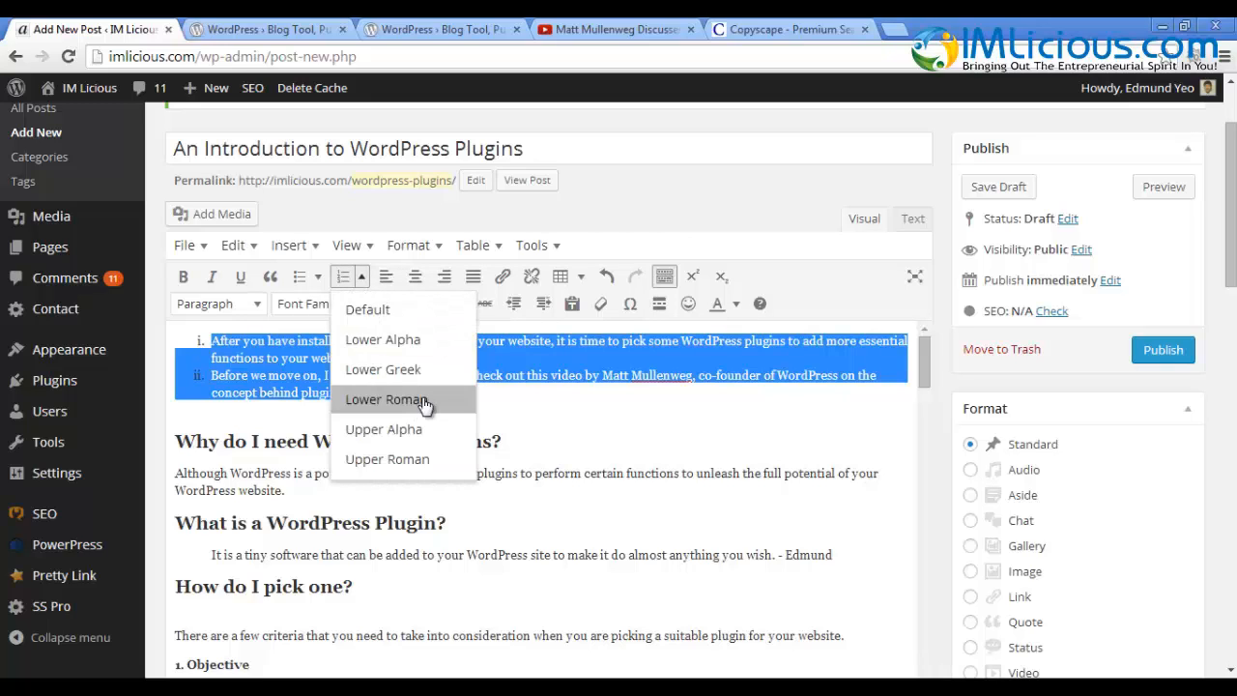
left_click(404, 433)
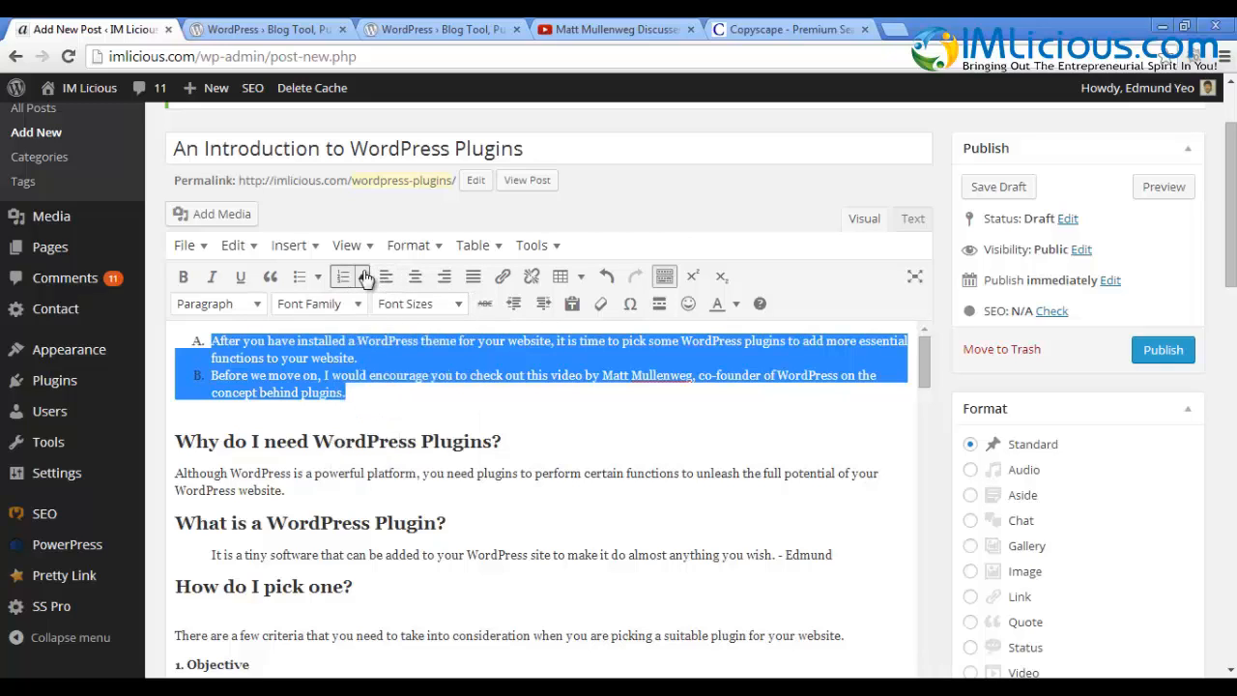
left_click(365, 278)
left_click(397, 454)
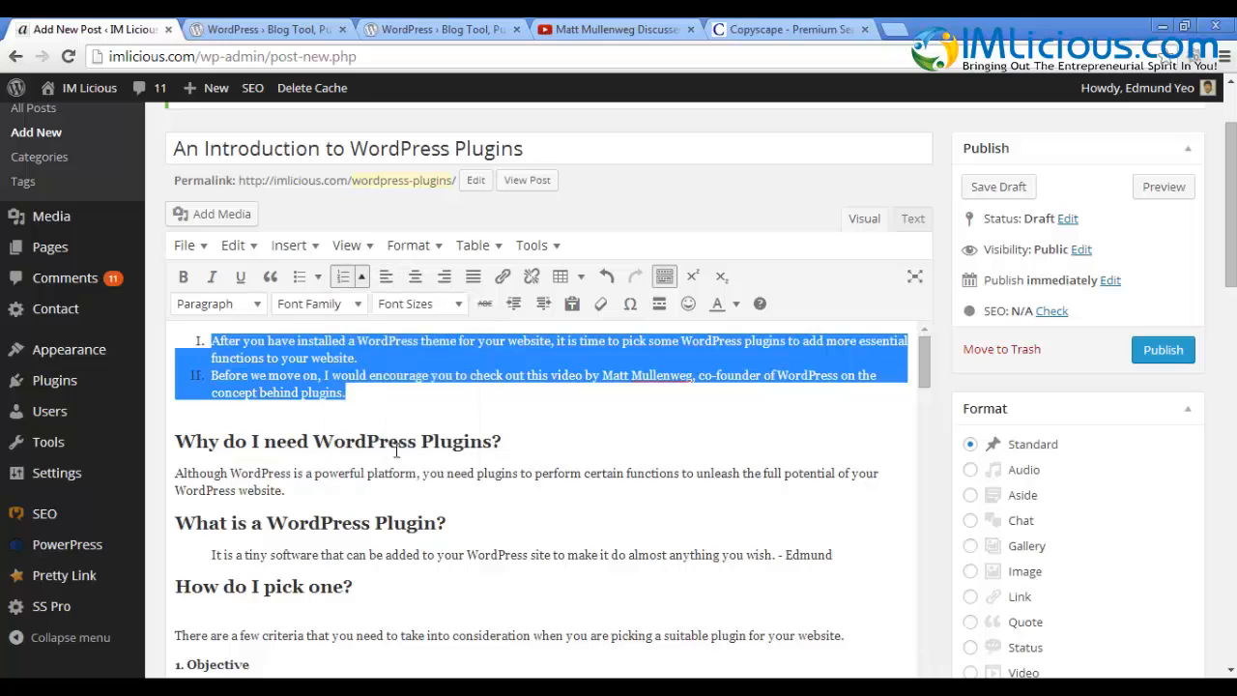
left_click(361, 278)
left_click(385, 311)
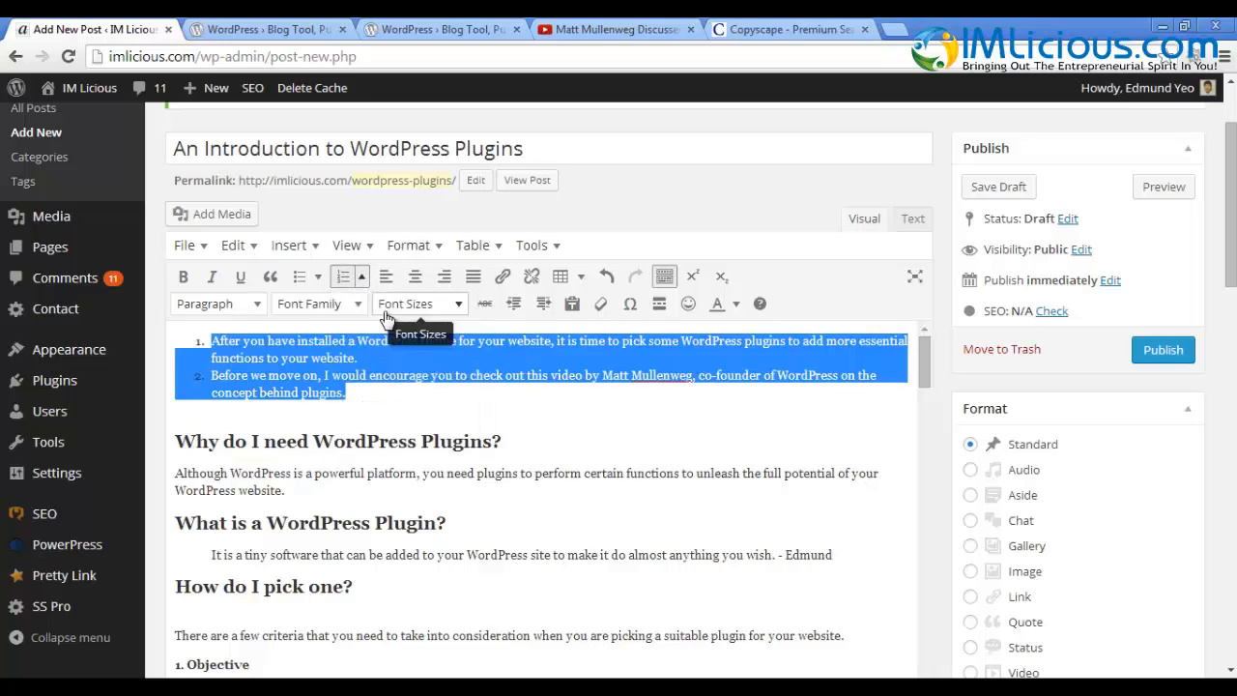
Remove the numbering from the two opening paragraphs and separate them with a paragraph break.
left_click(365, 387)
left_click_drag(365, 387, 191, 329)
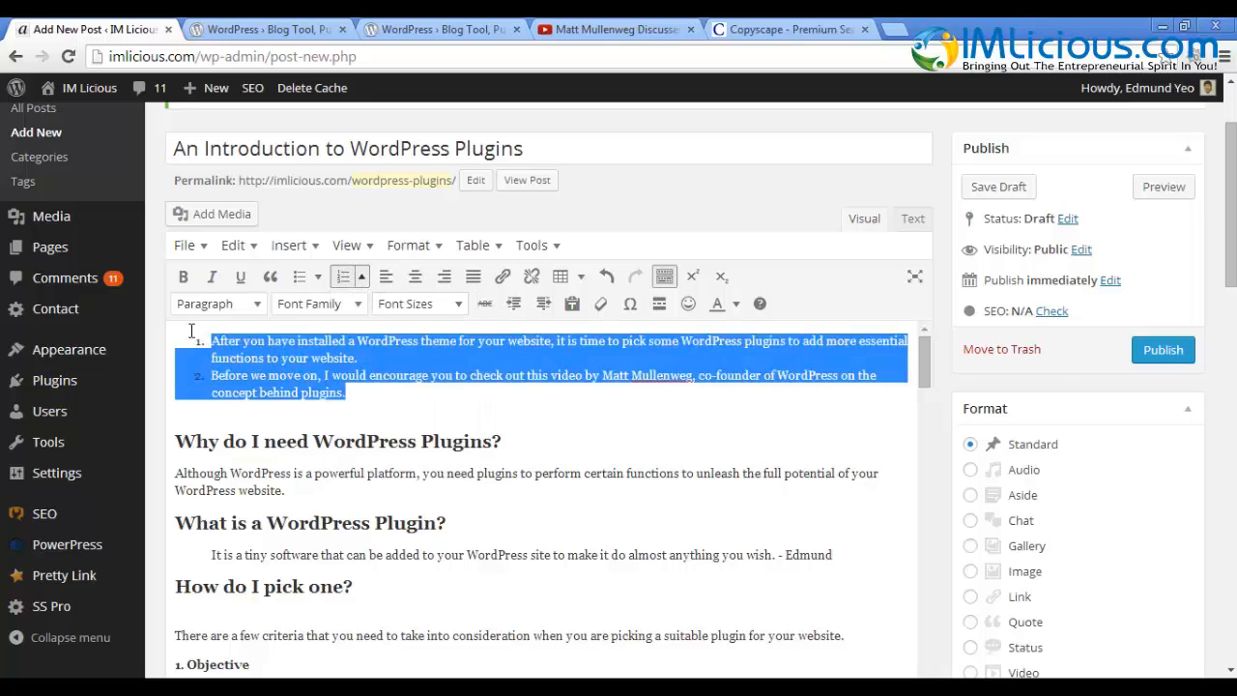
left_click(344, 276)
left_click(351, 360)
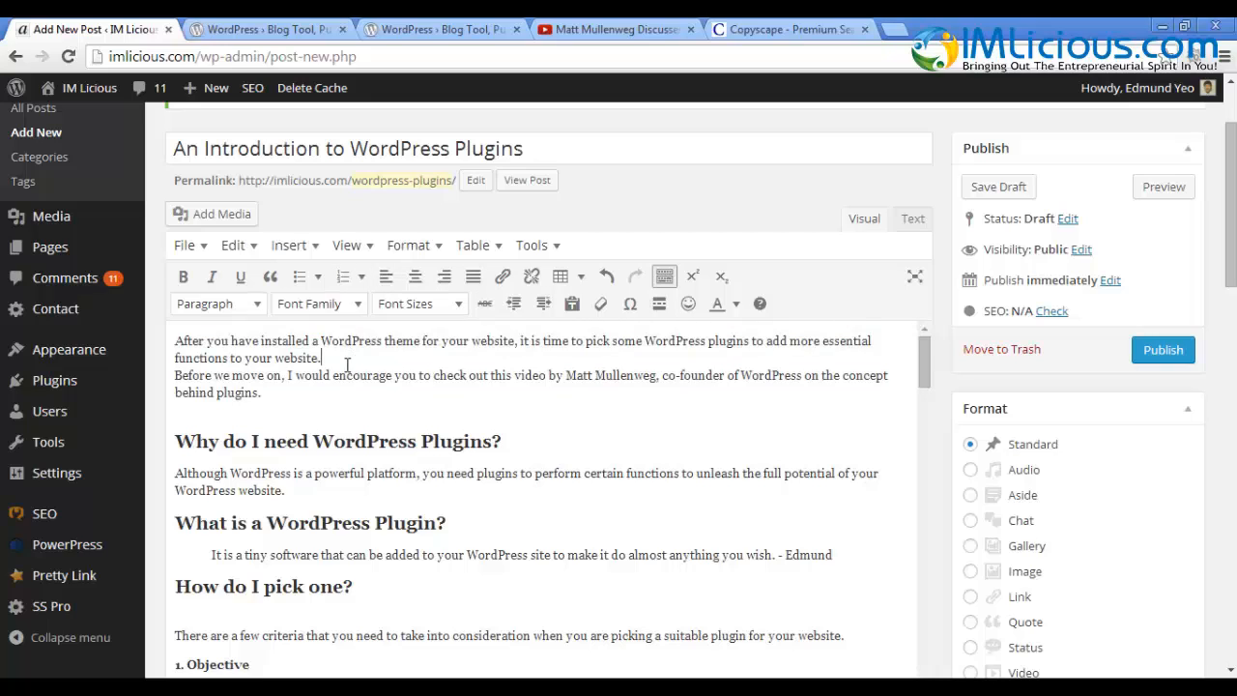
key("Return")
key("BackSpace")
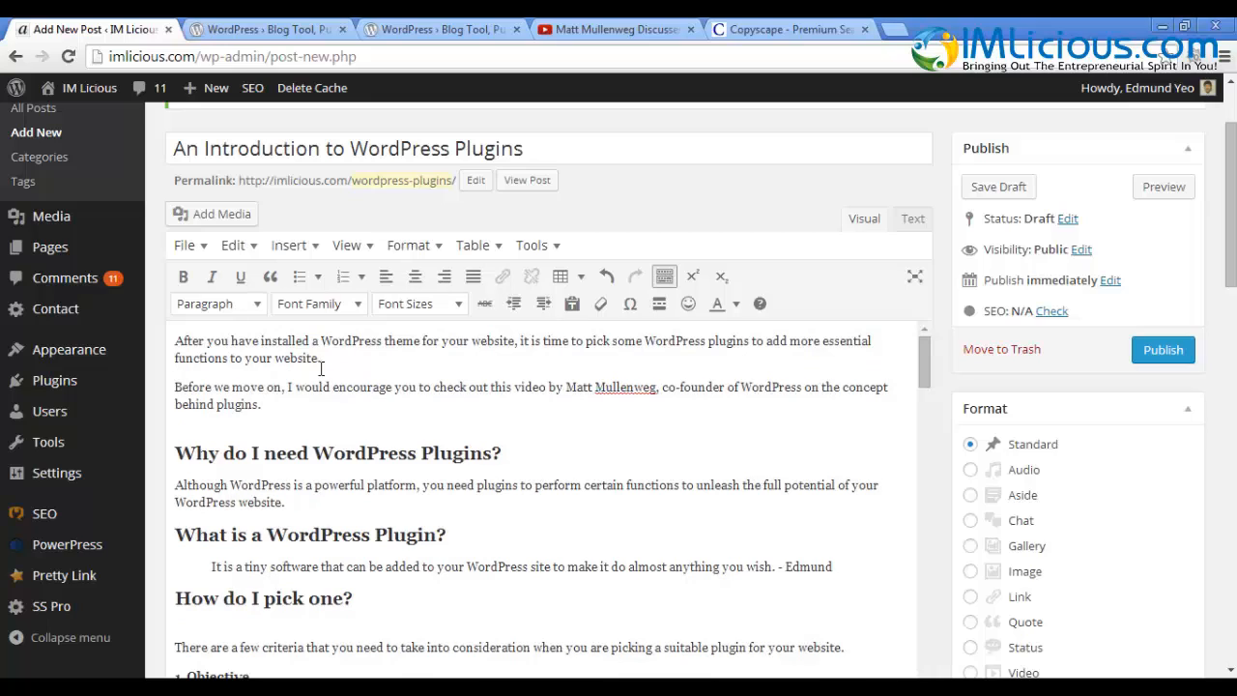
left_click(580, 281)
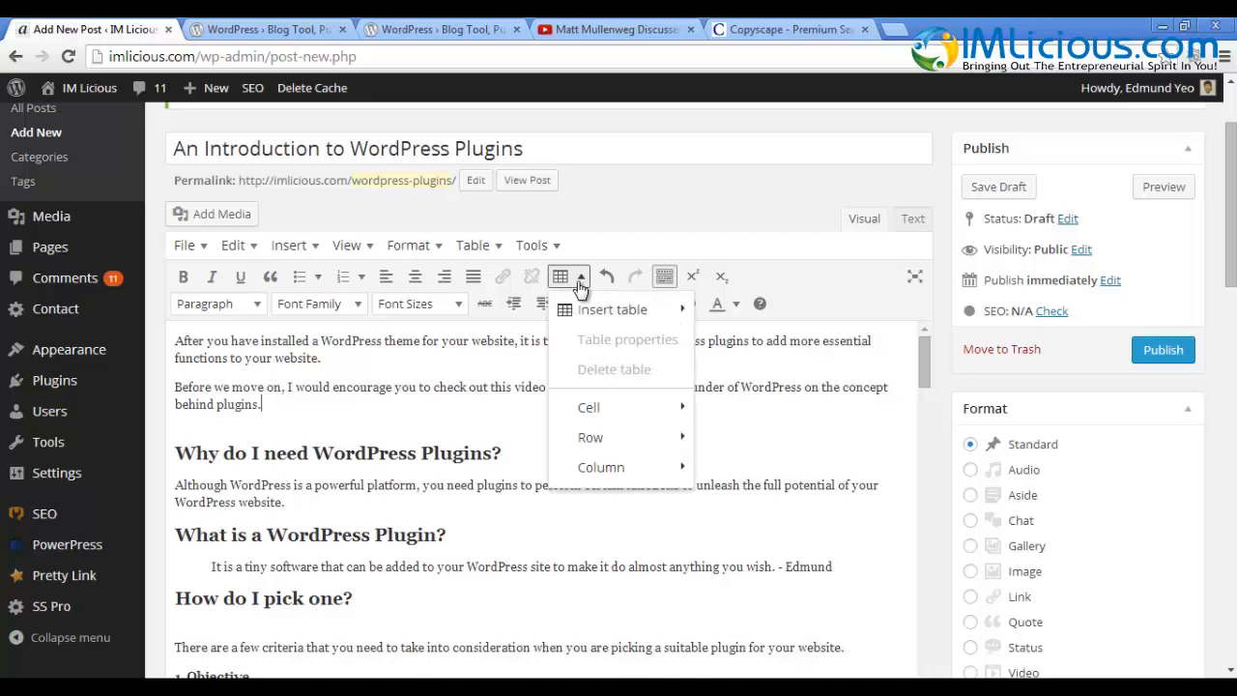
mouse_move(596, 323)
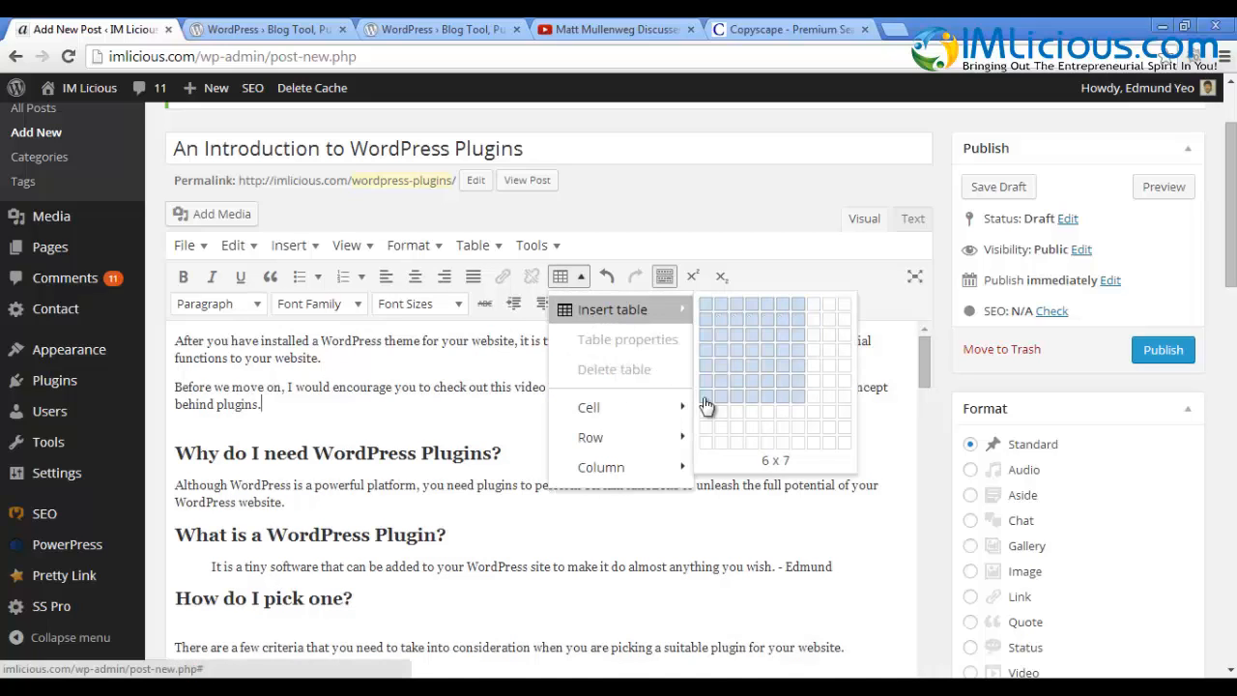
mouse_move(595, 413)
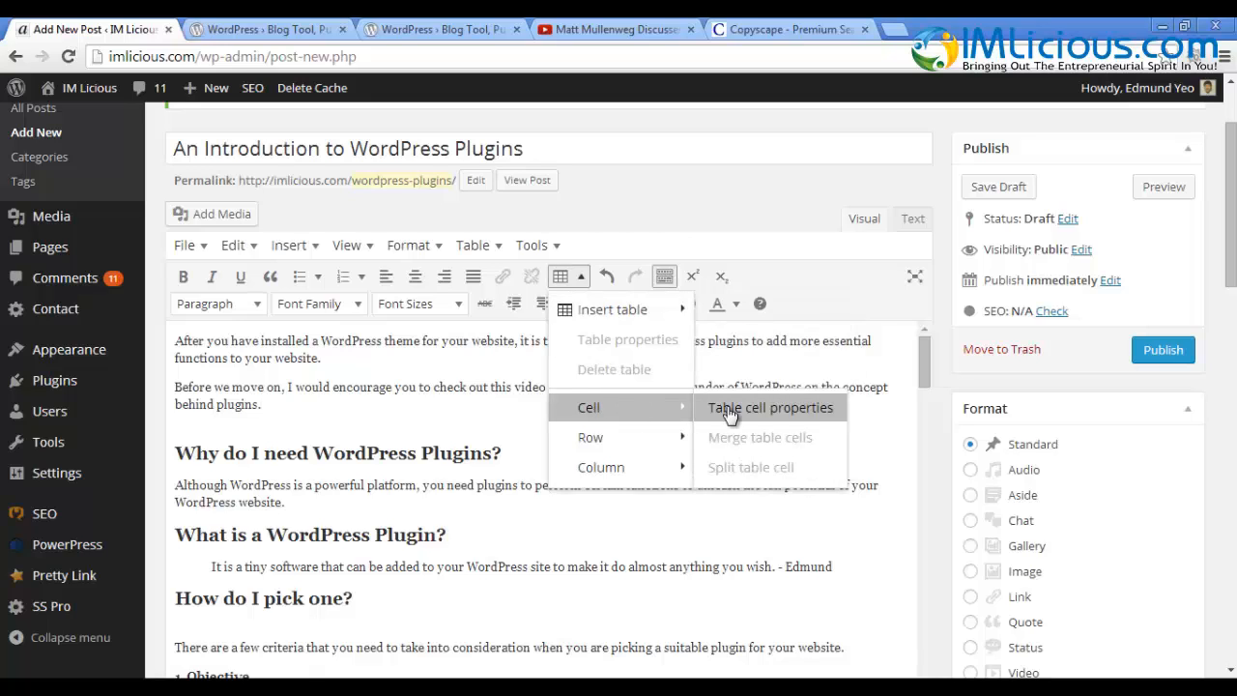
left_click(606, 277)
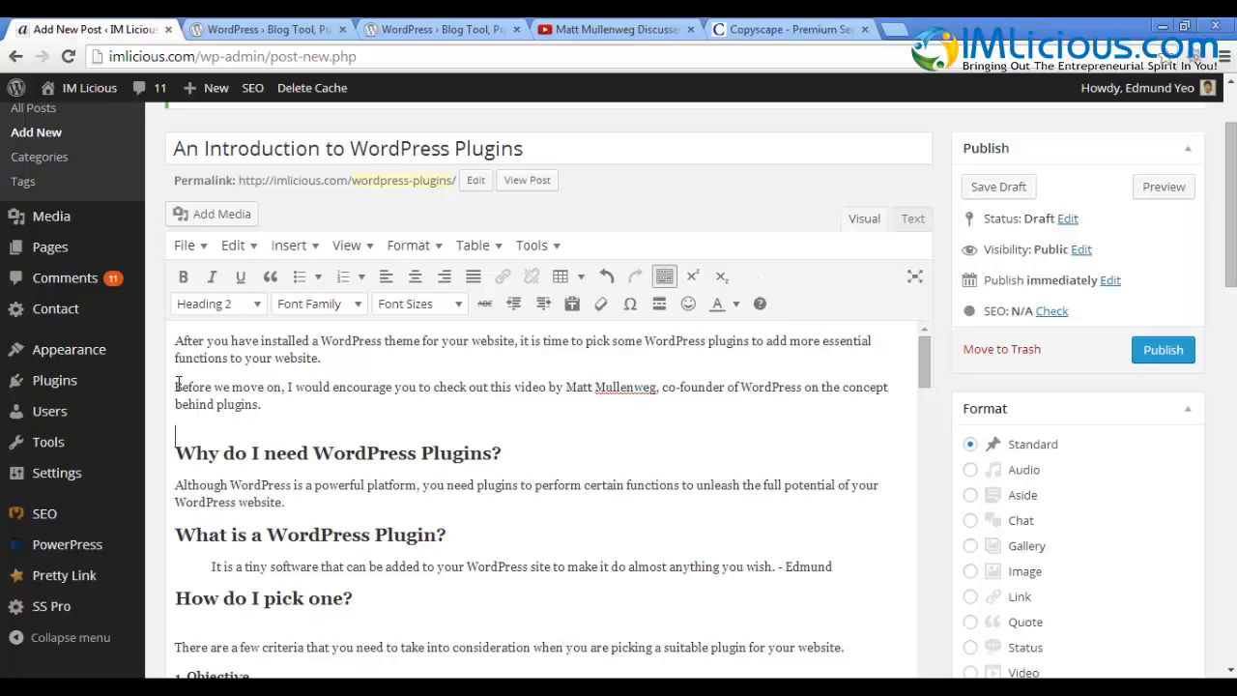
Colour the word "Before" at the start of the second paragraph blue.
left_click_drag(174, 388, 216, 390)
left_click(736, 304)
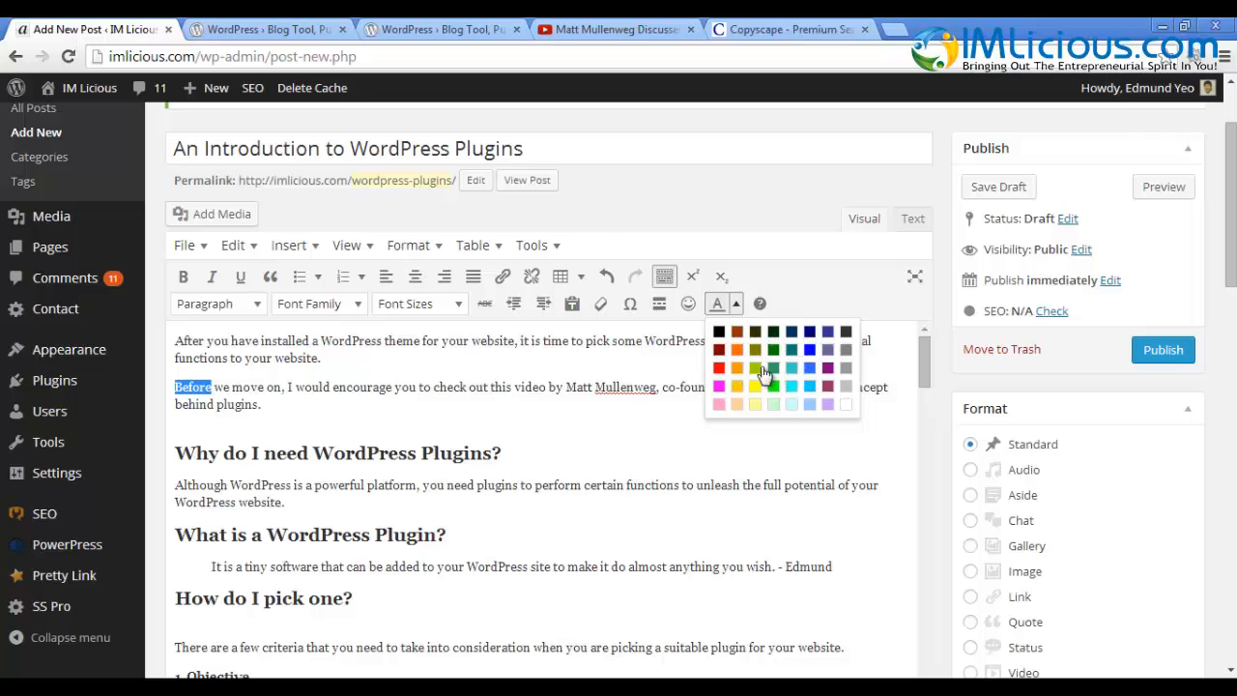
left_click(811, 350)
left_click(213, 389)
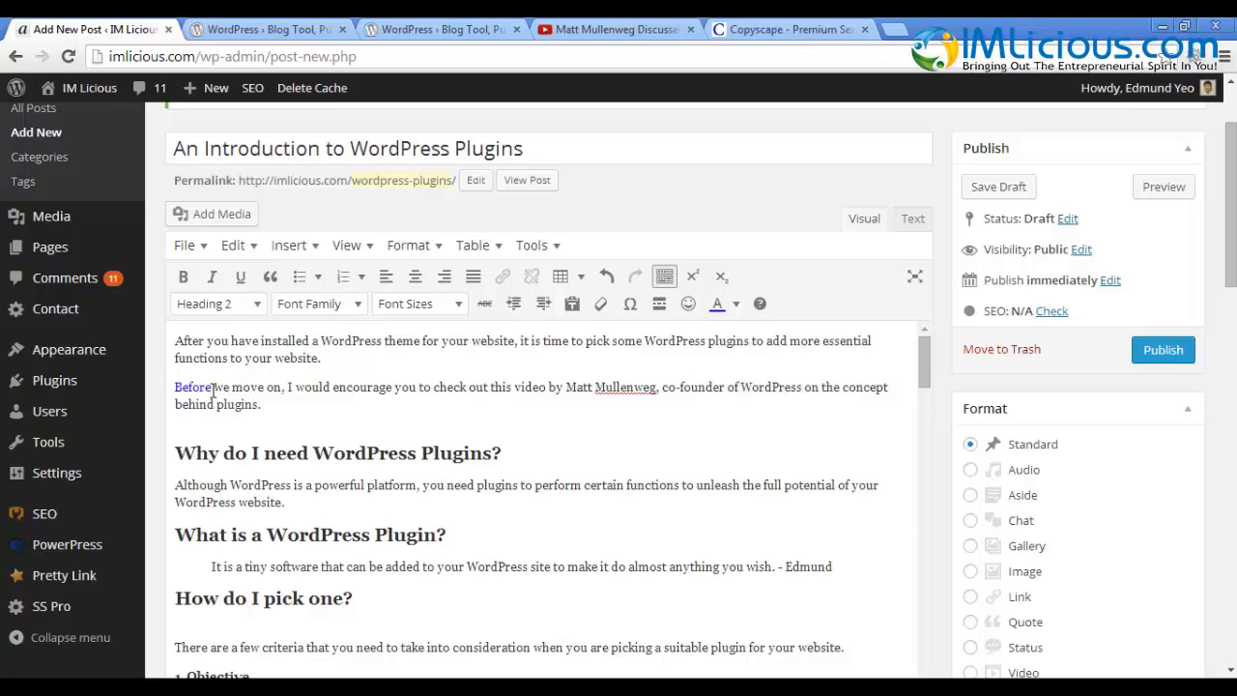
Insert the tongue-out emoticon (:-P) at the end of the second paragraph.
left_click(261, 404)
left_click(687, 303)
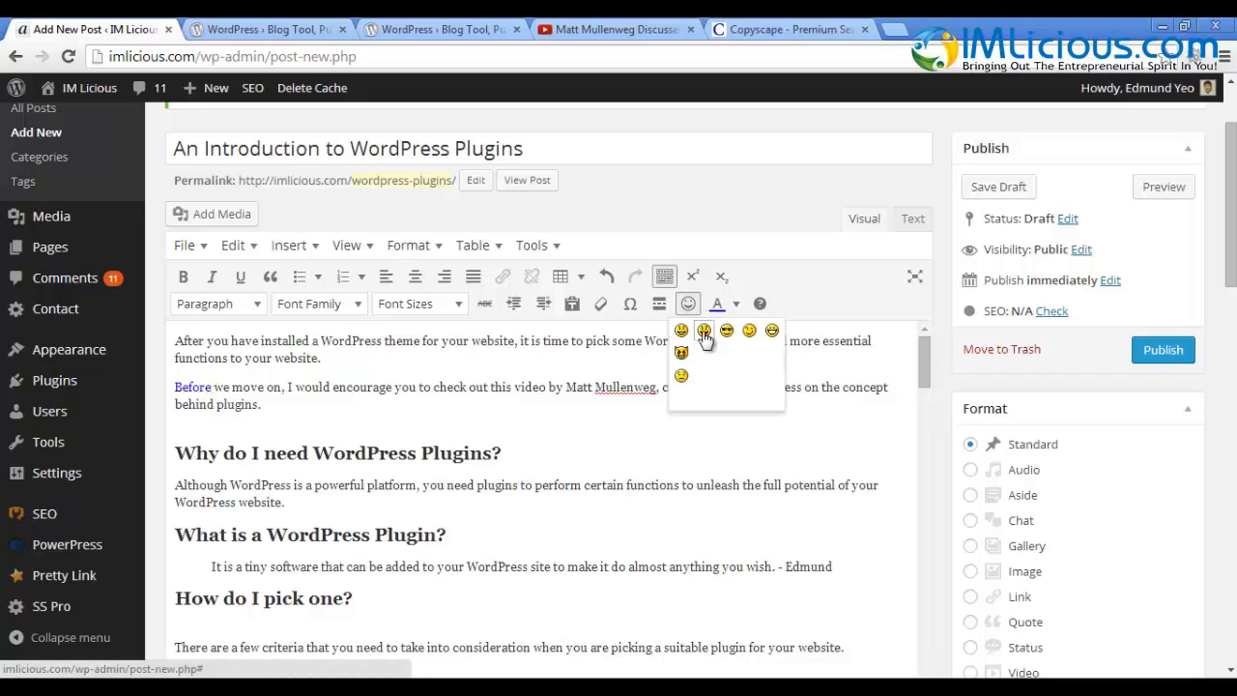
left_click(704, 330)
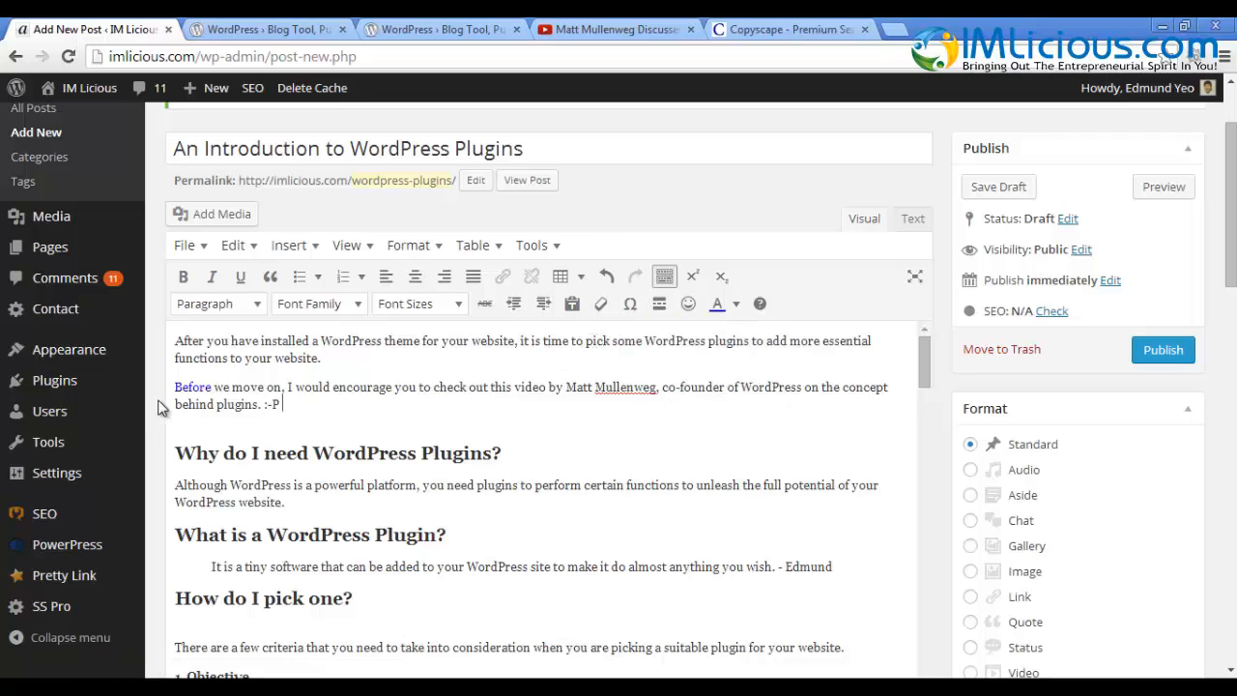
Try indenting the second paragraph one level and return it to its original indentation.
left_click(543, 306)
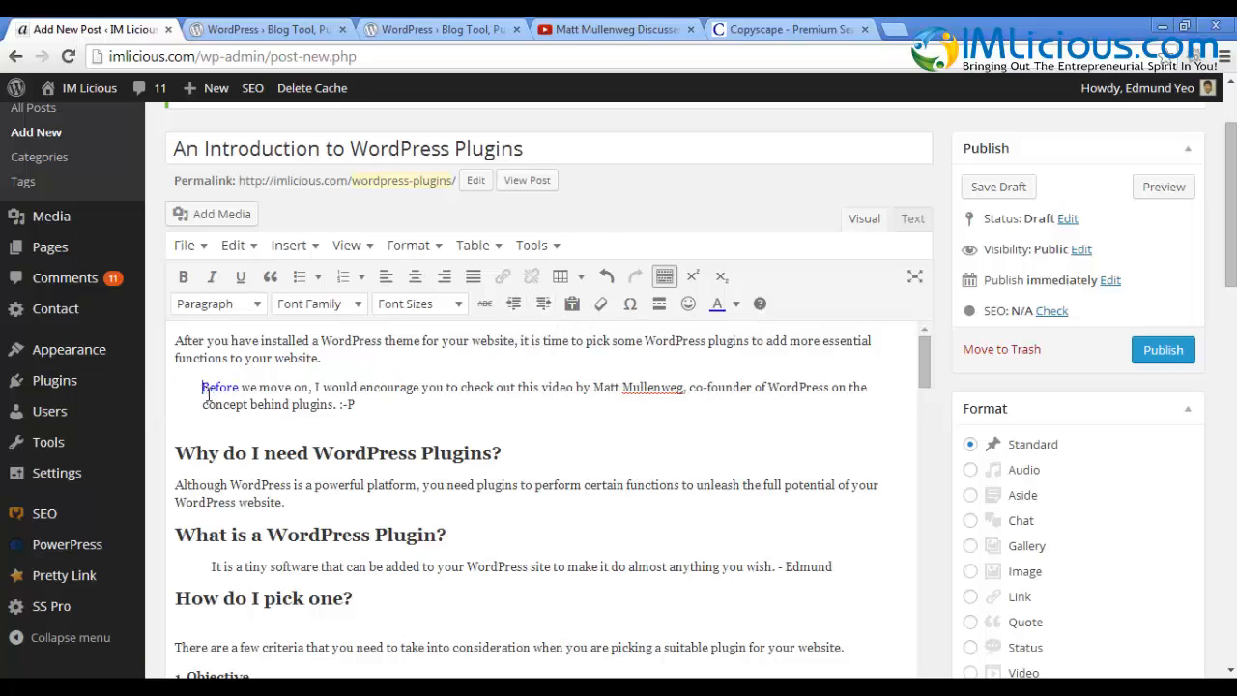
left_click(515, 306)
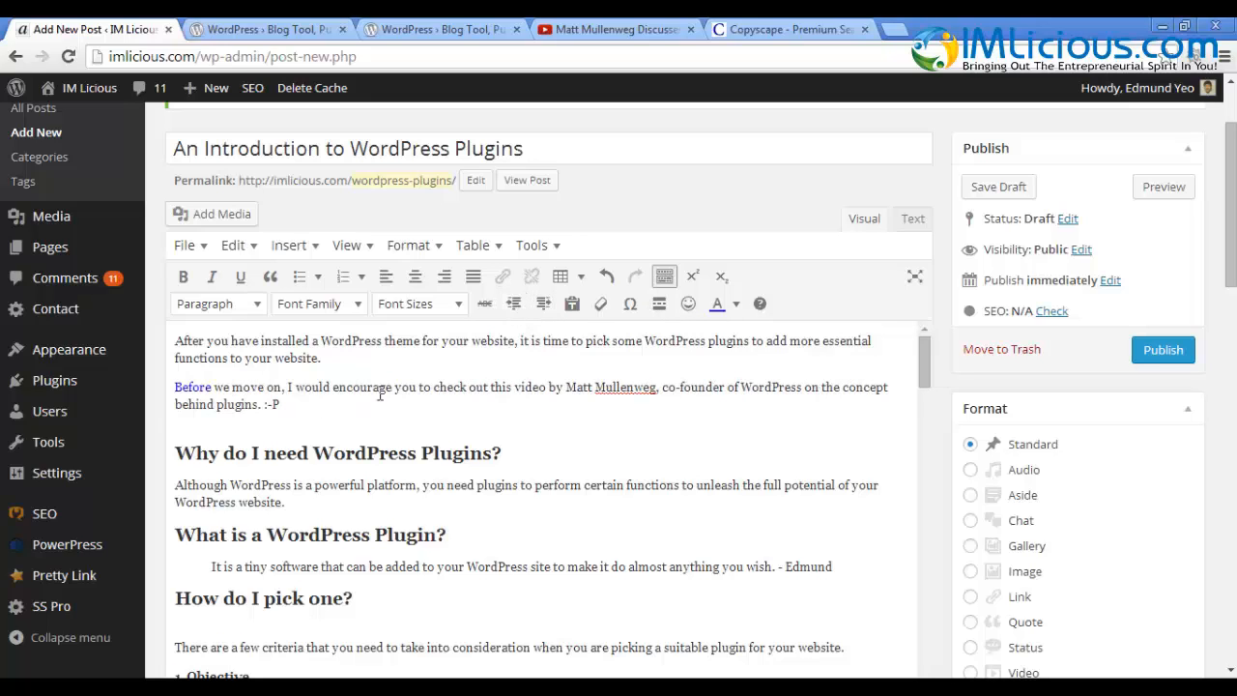
Apply strikethrough to the word "encourage" in the second paragraph.
double_click(337, 387)
left_click(484, 303)
left_click(420, 418)
Set the font size of the second paragraph's sentence to 18pt.
left_click_drag(259, 405, 175, 386)
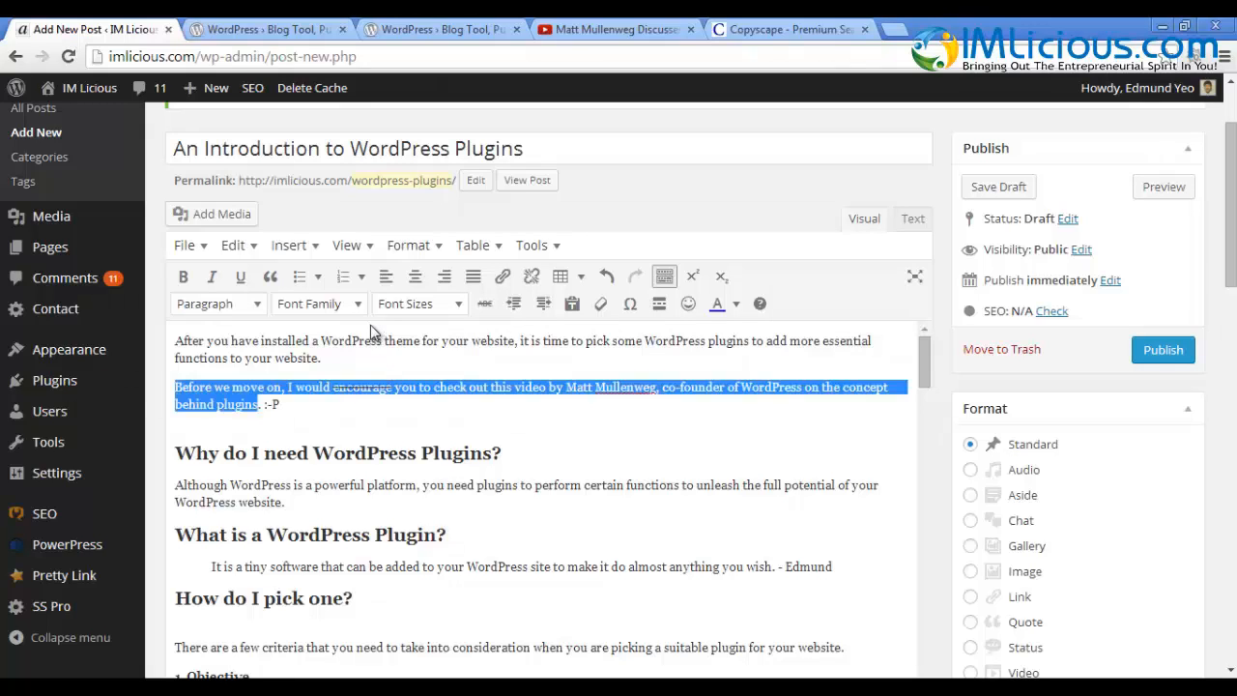
left_click(444, 304)
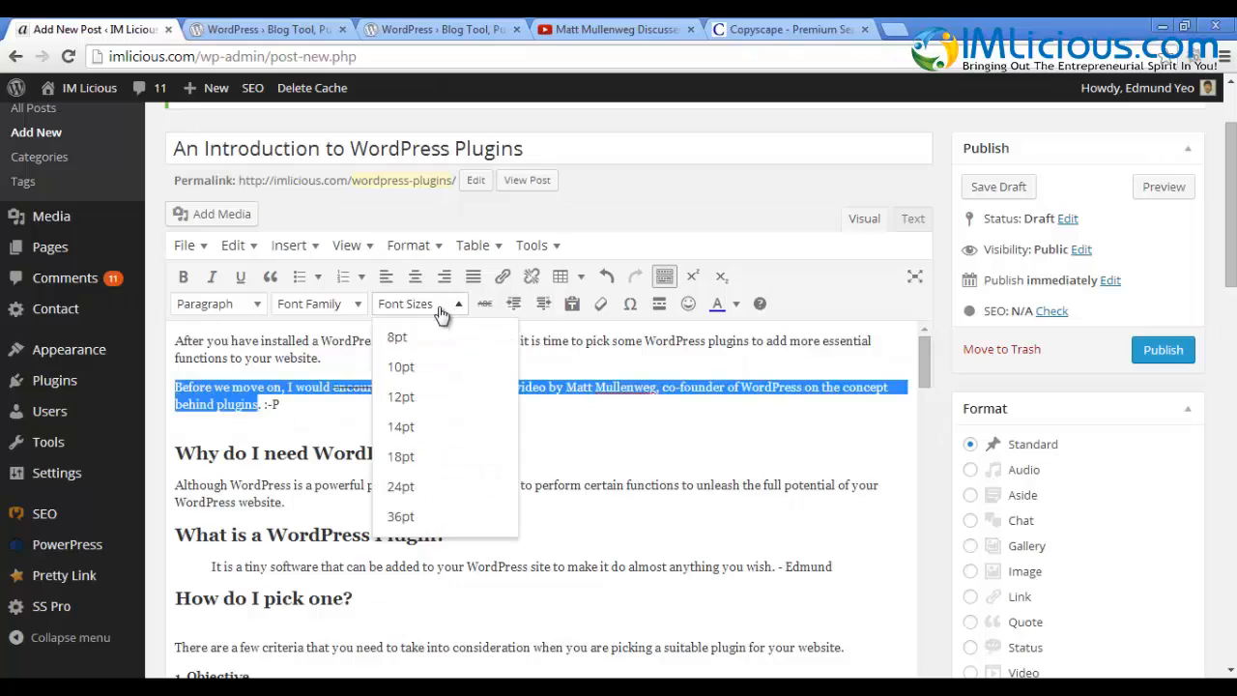
left_click(412, 458)
left_click(514, 441)
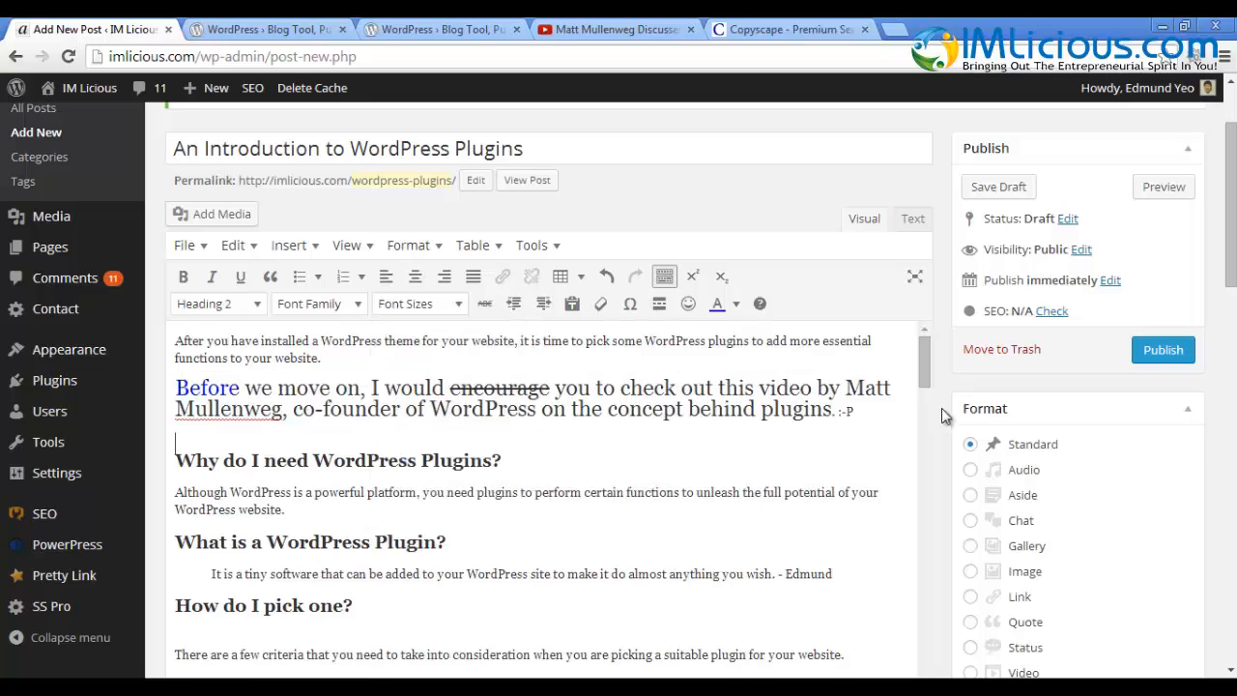
Try the Comic Sans MS font on the second paragraph and set its font family to Georgia.
left_click_drag(837, 414, 29, 385)
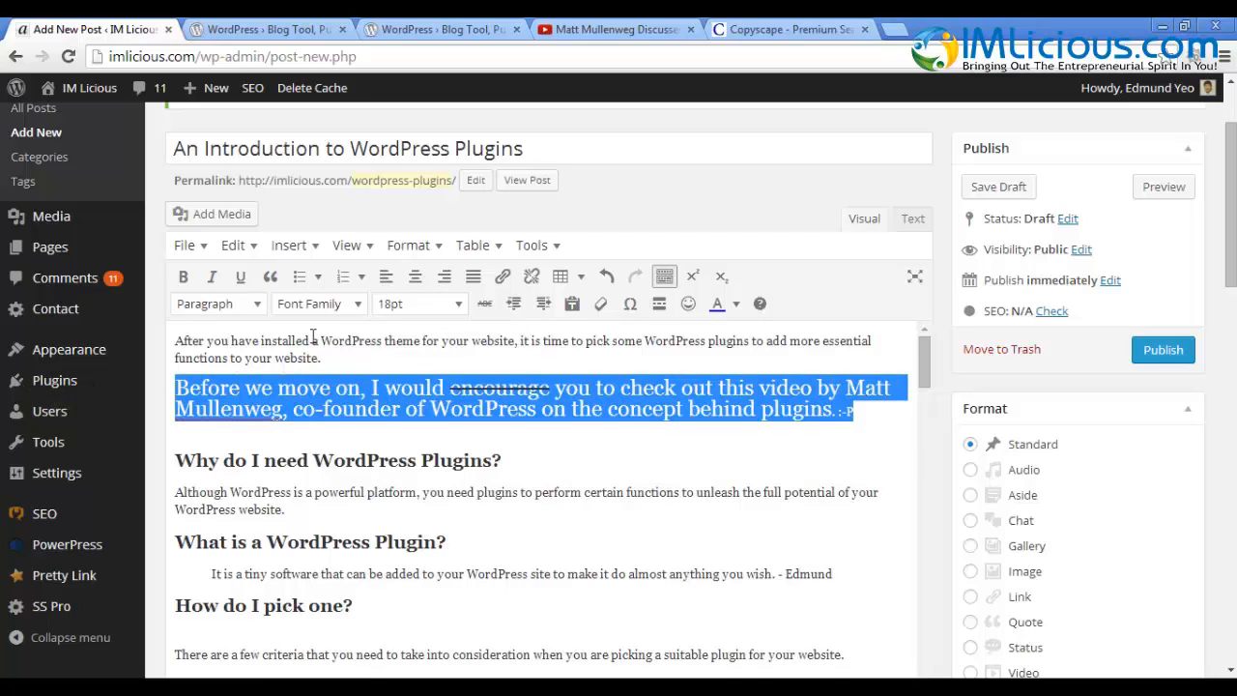
left_click(340, 306)
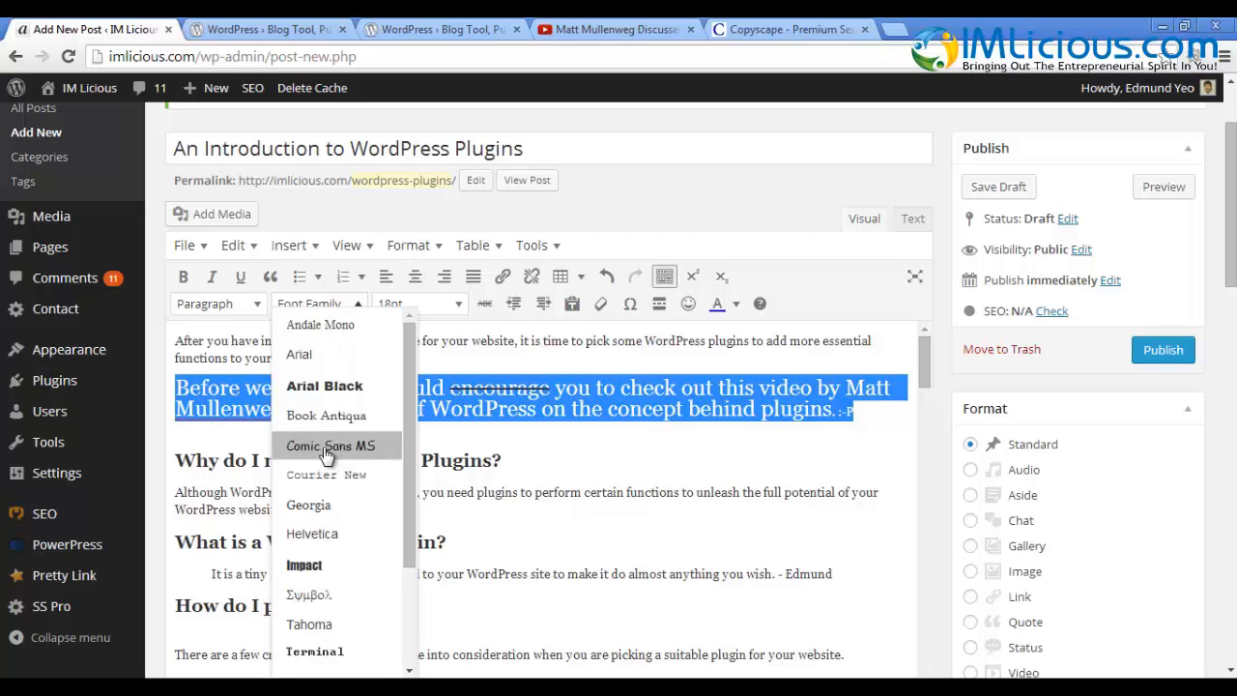
left_click(331, 445)
left_click(319, 303)
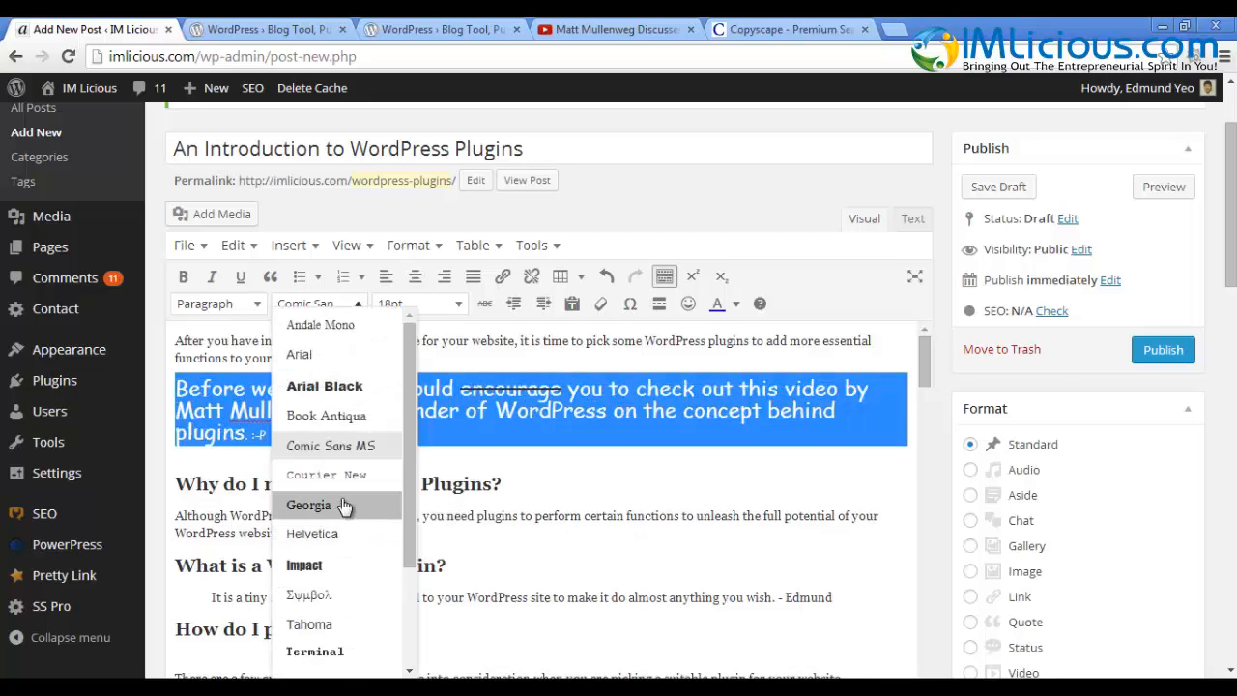
left_click(308, 505)
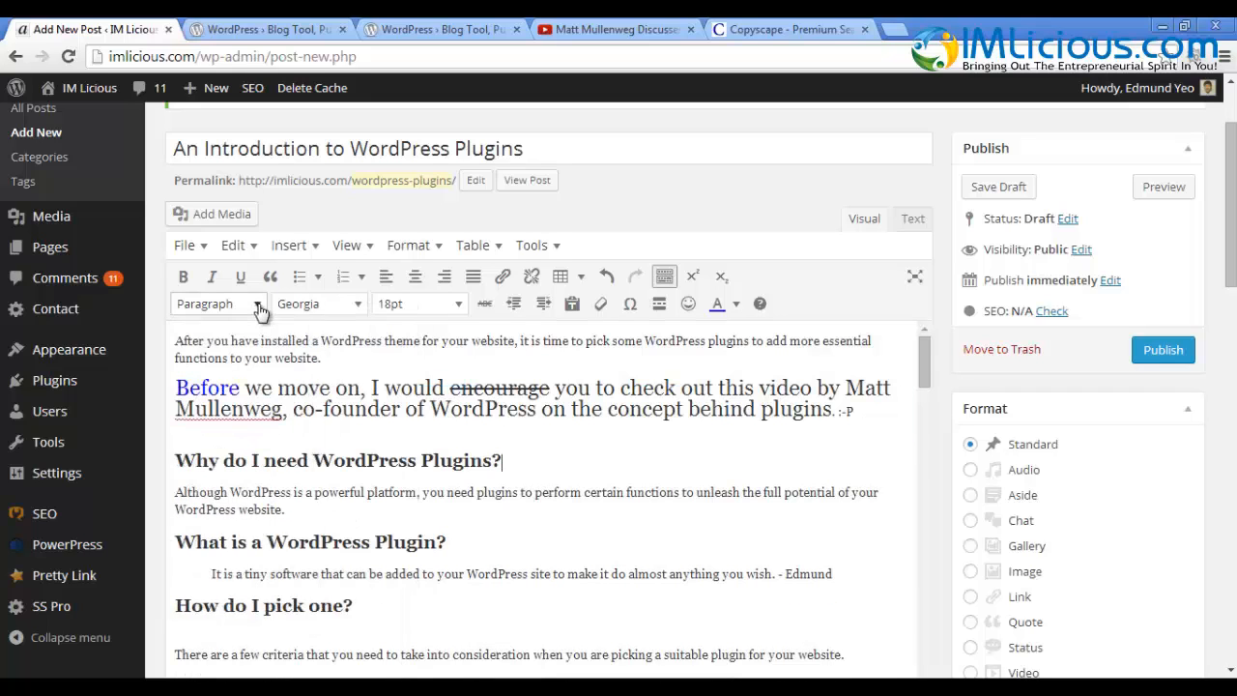
left_click(259, 305)
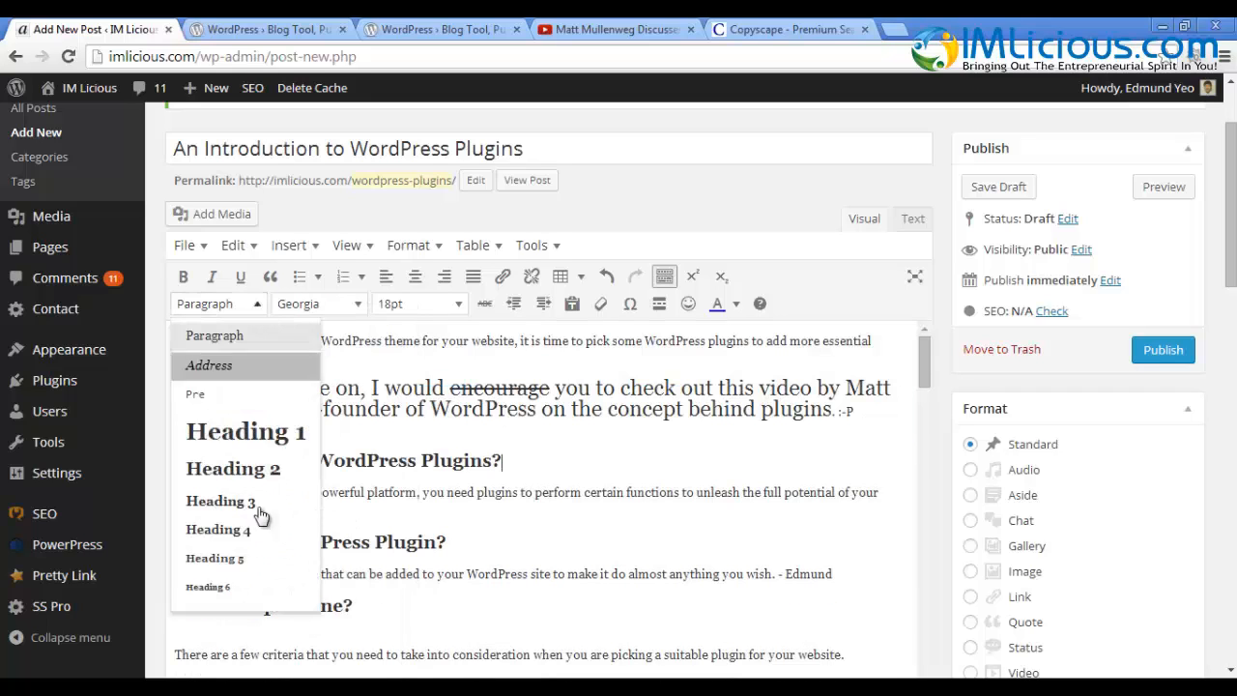
left_click(544, 447)
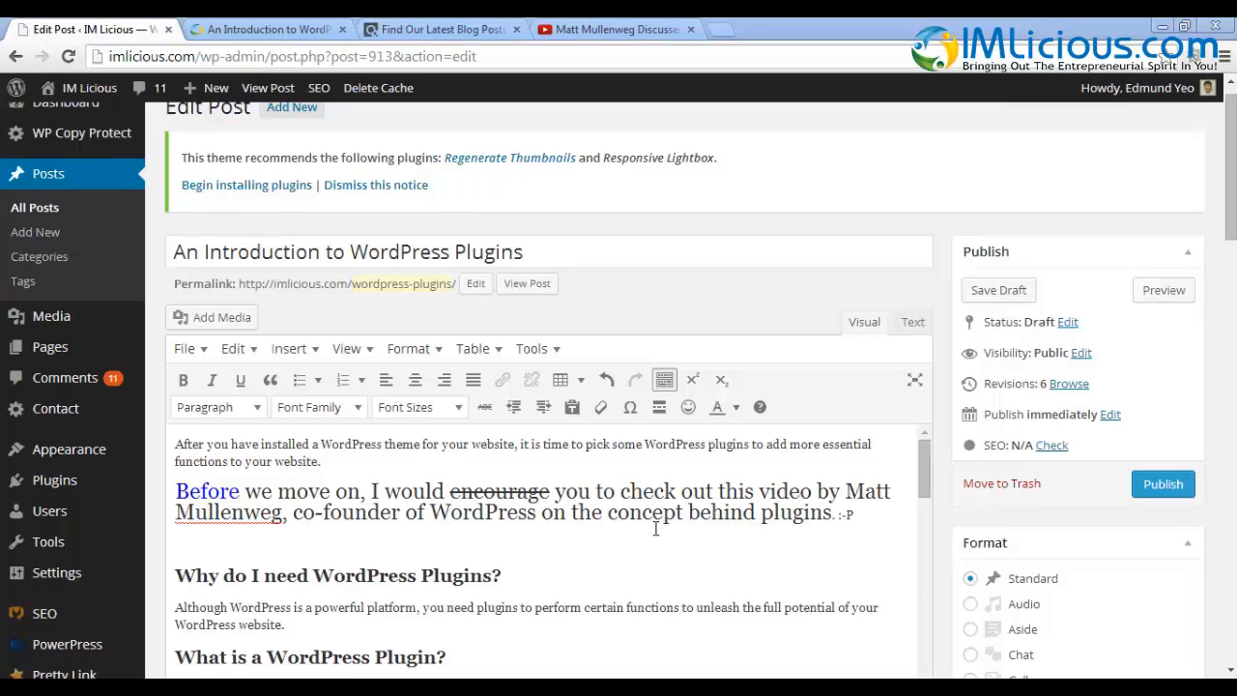
Insert a page break just above the line "How to install it?" in the post.
left_click_drag(1231, 227, 1232, 279)
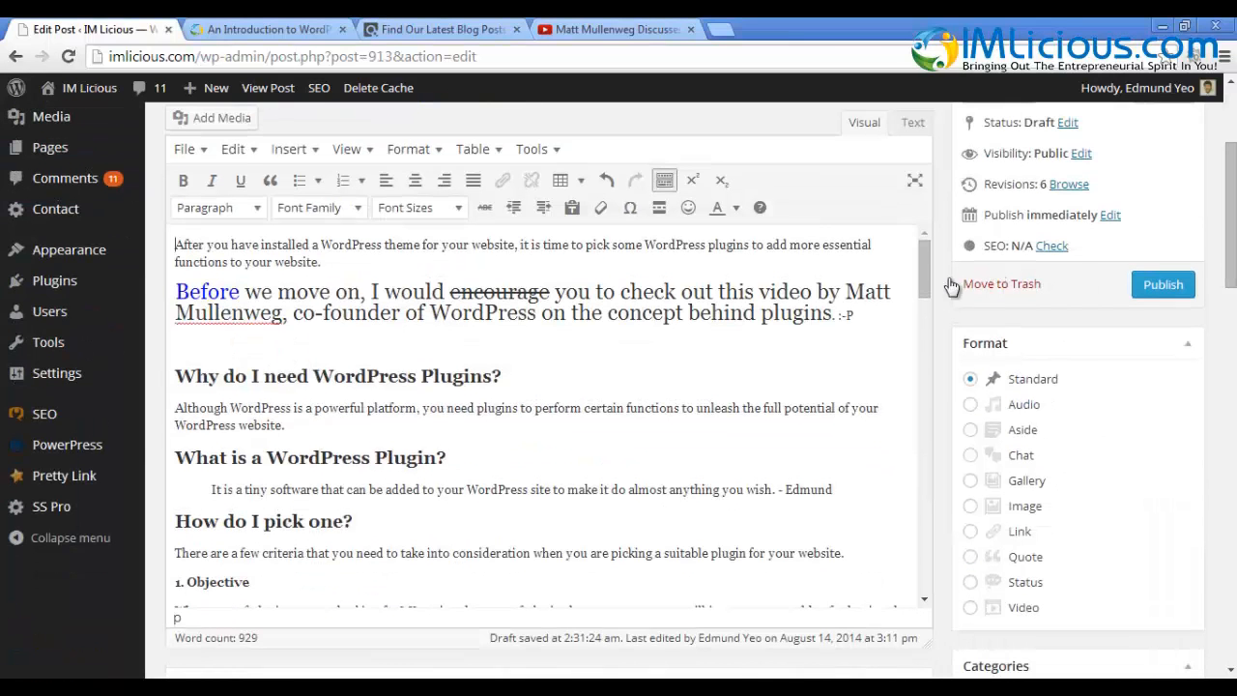
left_click_drag(926, 275, 927, 421)
left_click(194, 377)
left_click(295, 149)
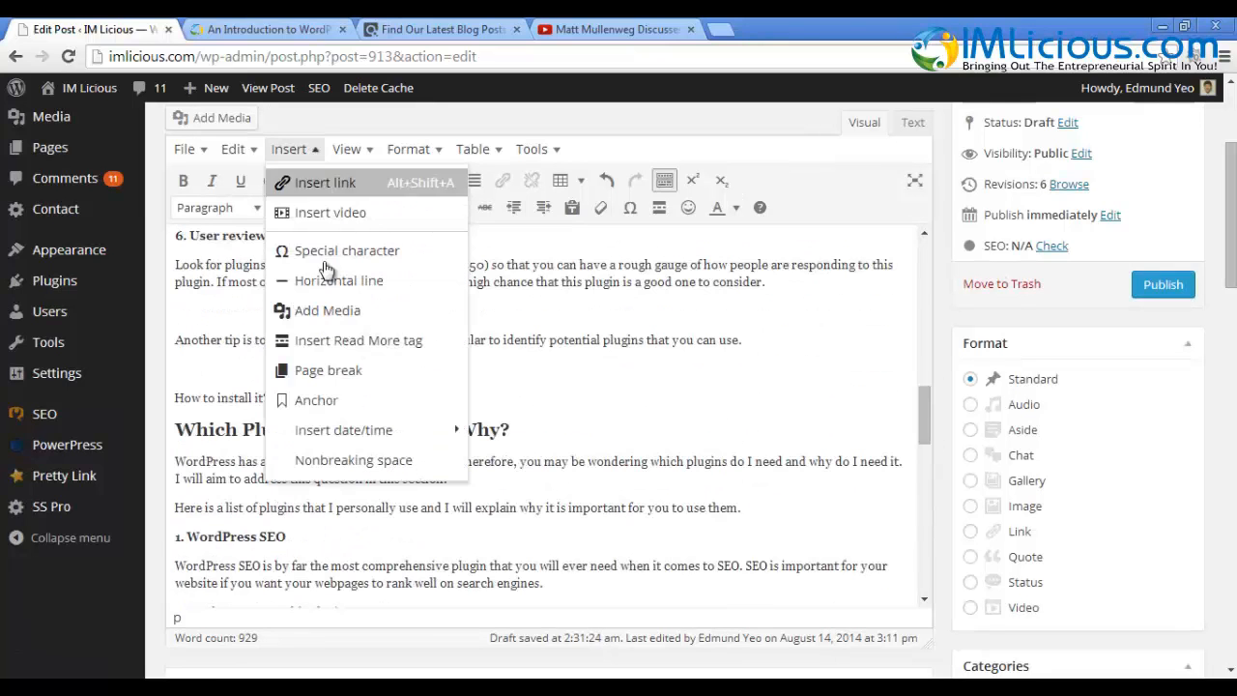
left_click(349, 373)
Preview the post and examine the page links at the end of its first page.
left_click_drag(1231, 231, 1232, 176)
left_click(1185, 310)
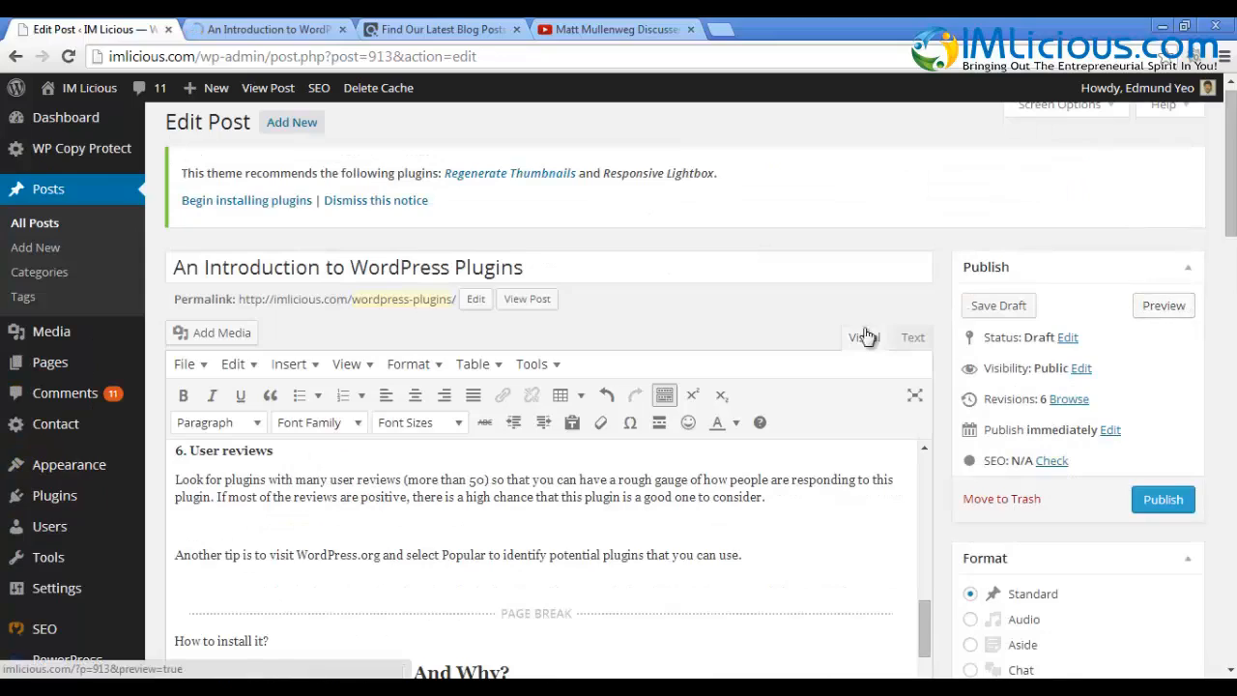
left_click_drag(1227, 376, 1227, 569)
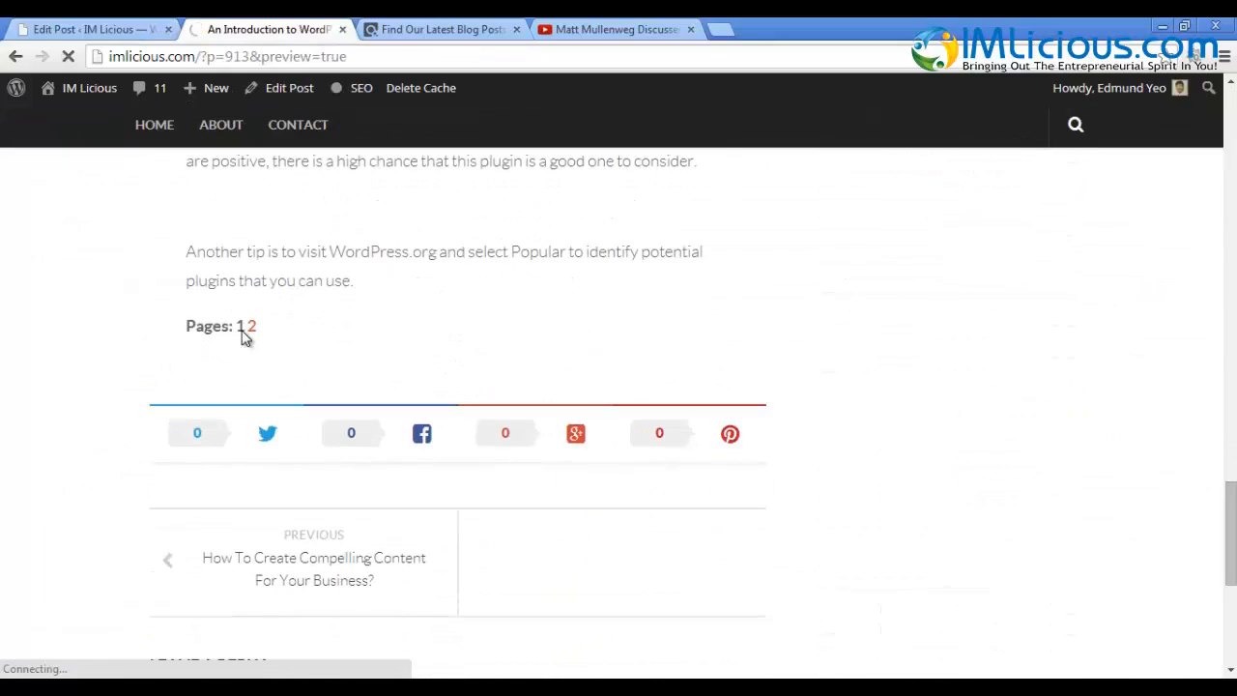
View page 2 of the post preview, go back to page 1 and look through it, and return to the Edit Post tab.
left_click(251, 330)
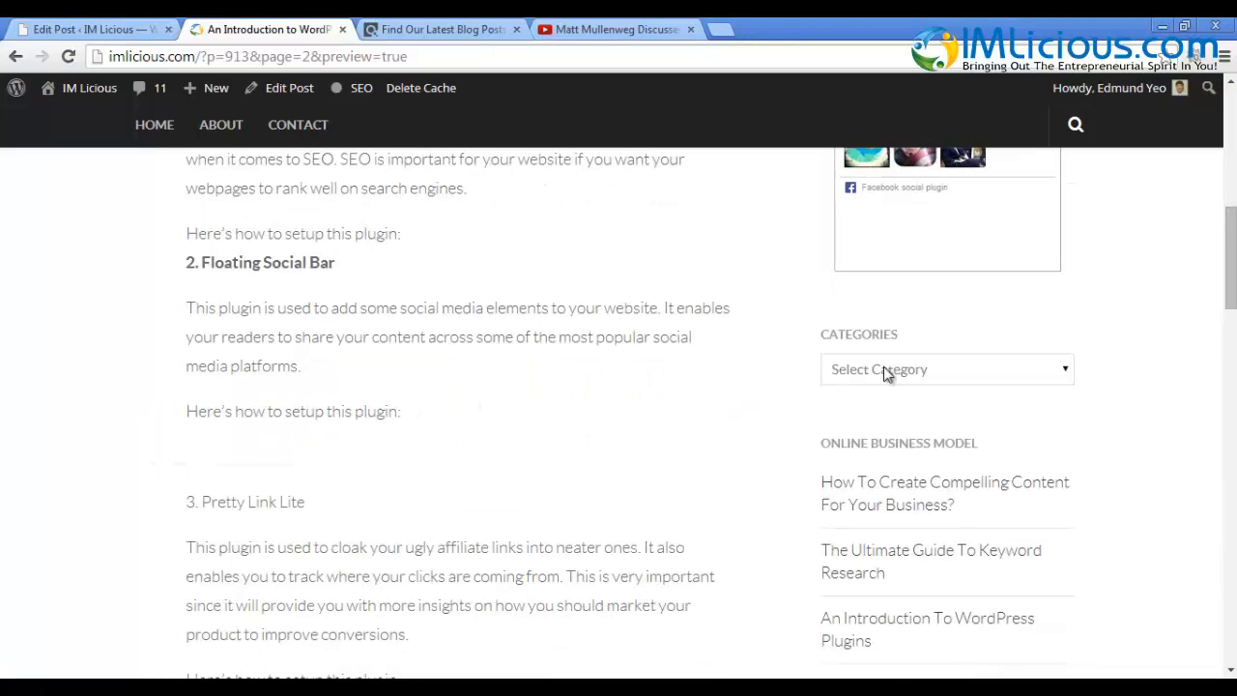
scroll(884, 367, "down", 15)
left_click(241, 362)
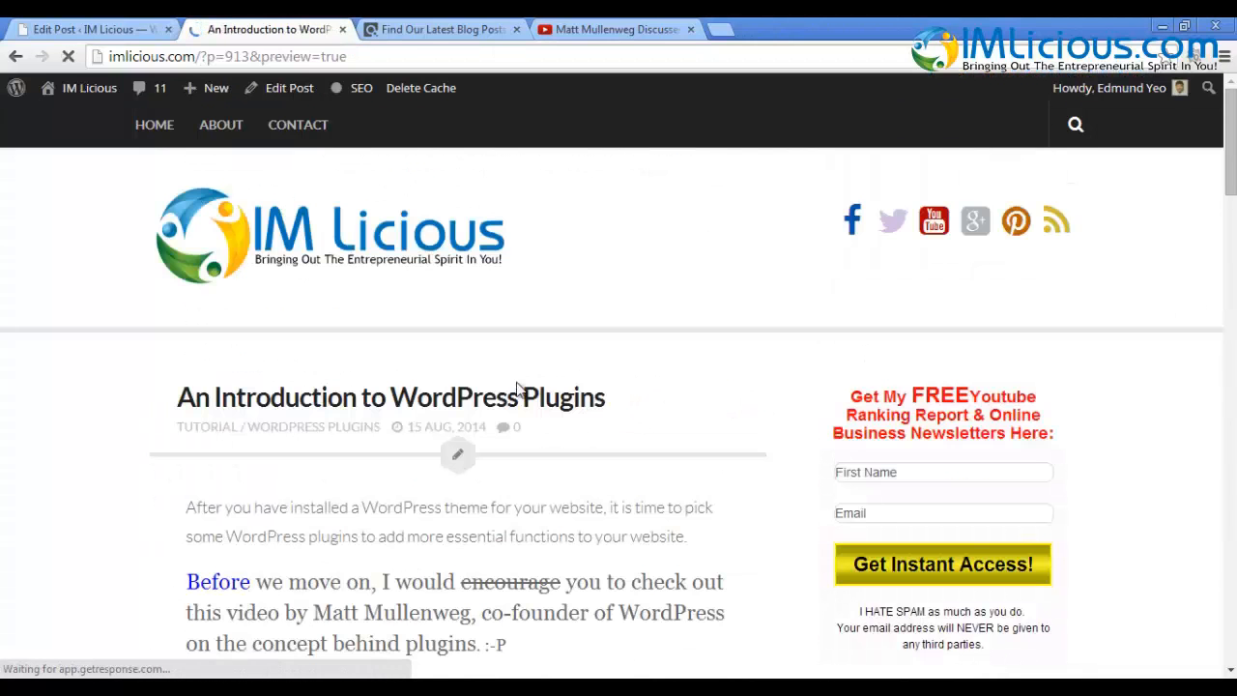
left_click_drag(1235, 175, 1235, 301)
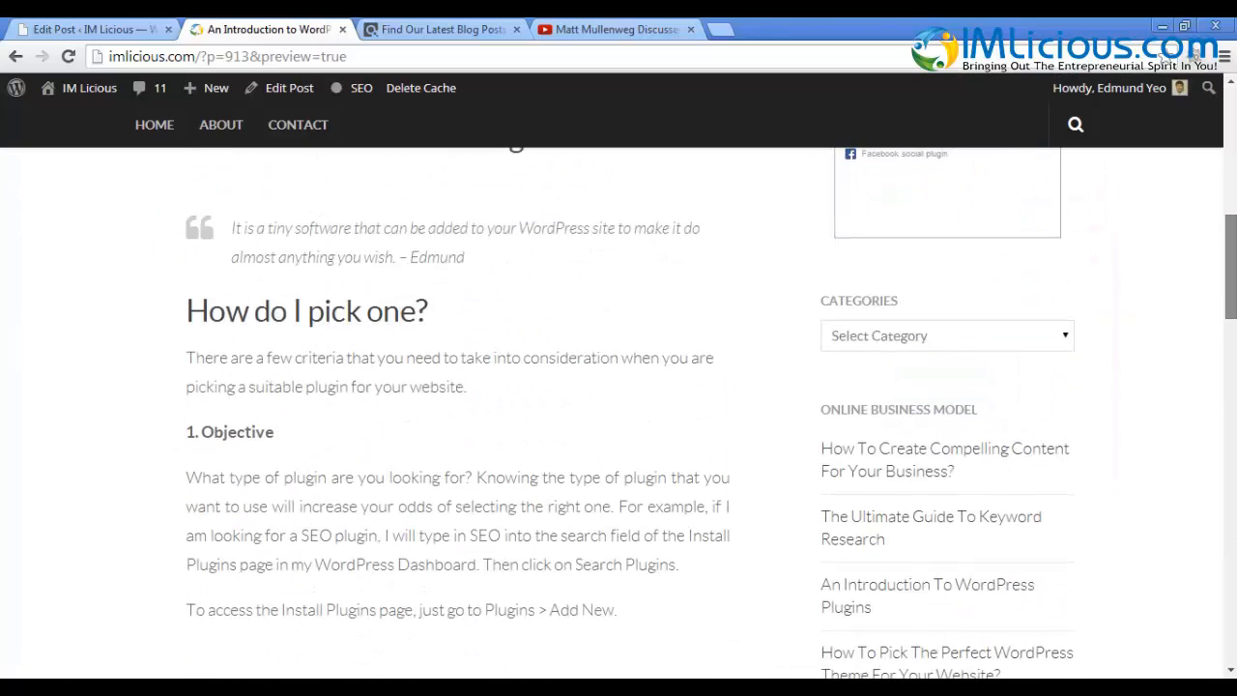
key("ctrl+shift+Tab")
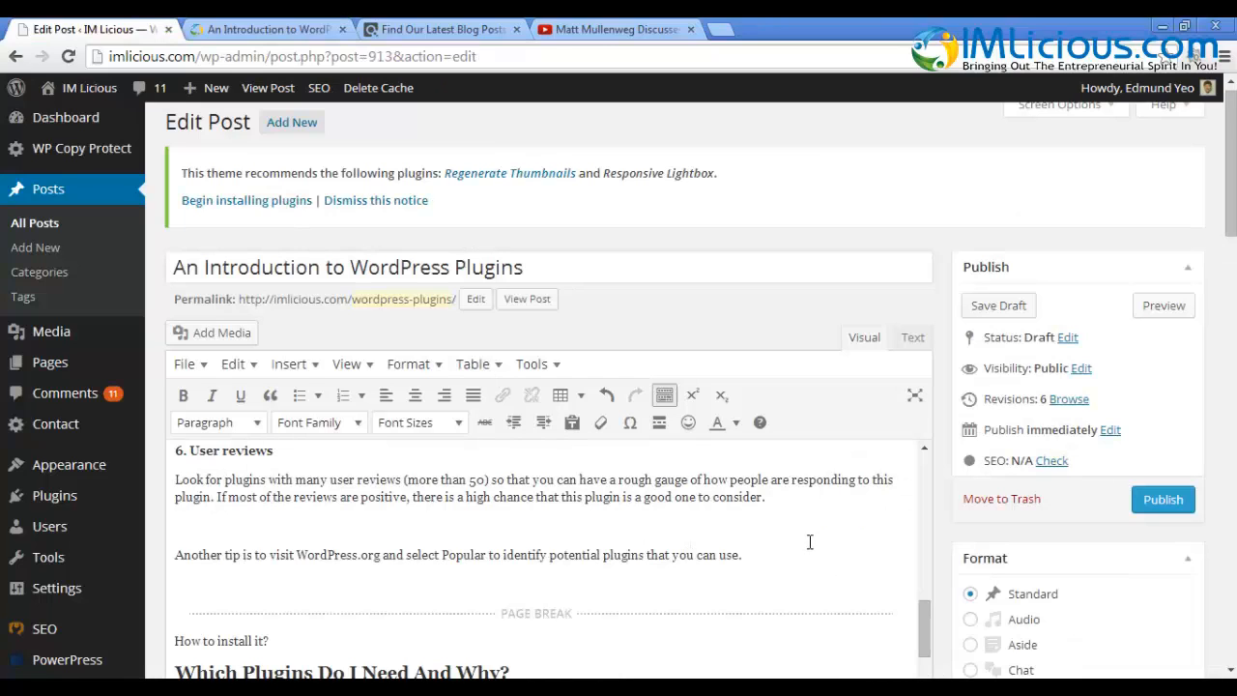
Switch to the ClickBank blog and open the first post's Continue Reading link to examine how an excerpt leads to the full article.
left_click_drag(922, 616, 700, 546)
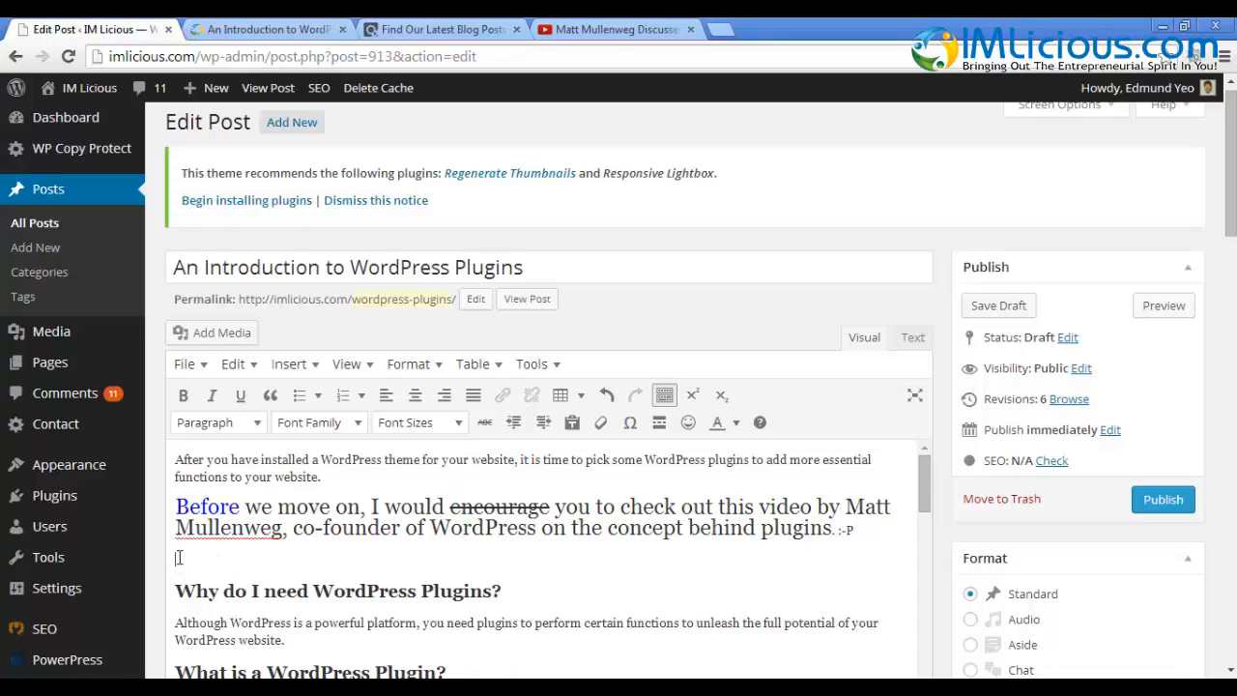
left_click(440, 30)
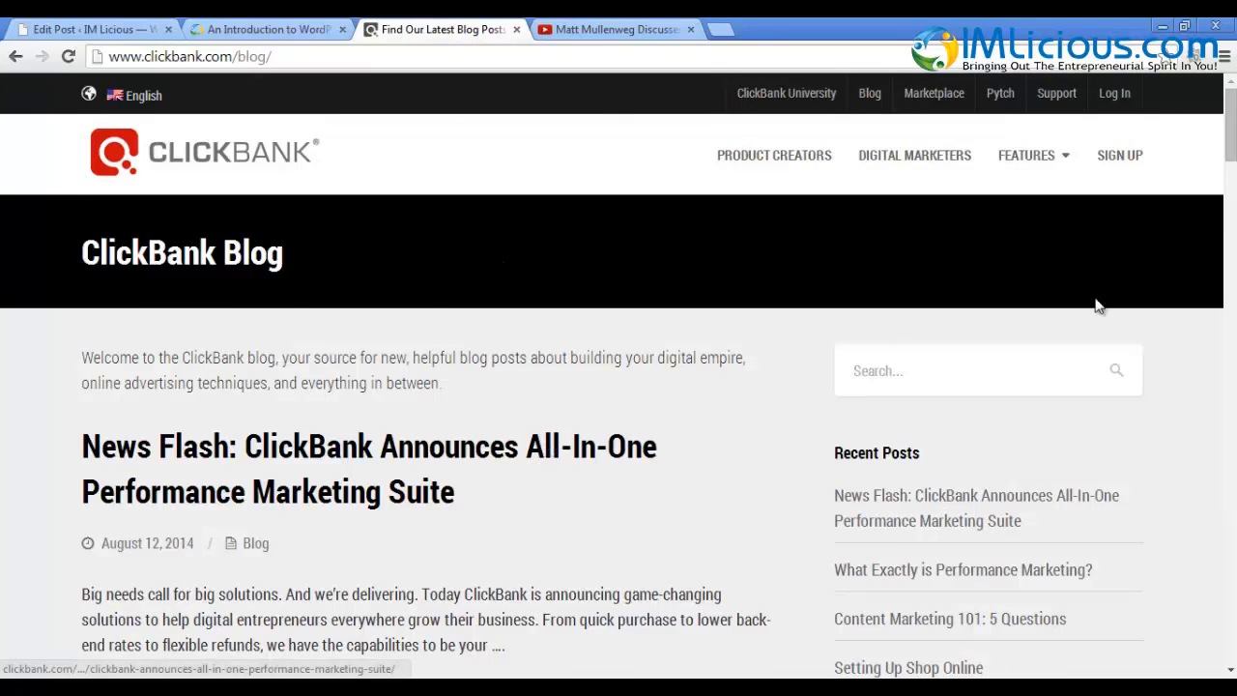
scroll(1097, 306, "down", 3)
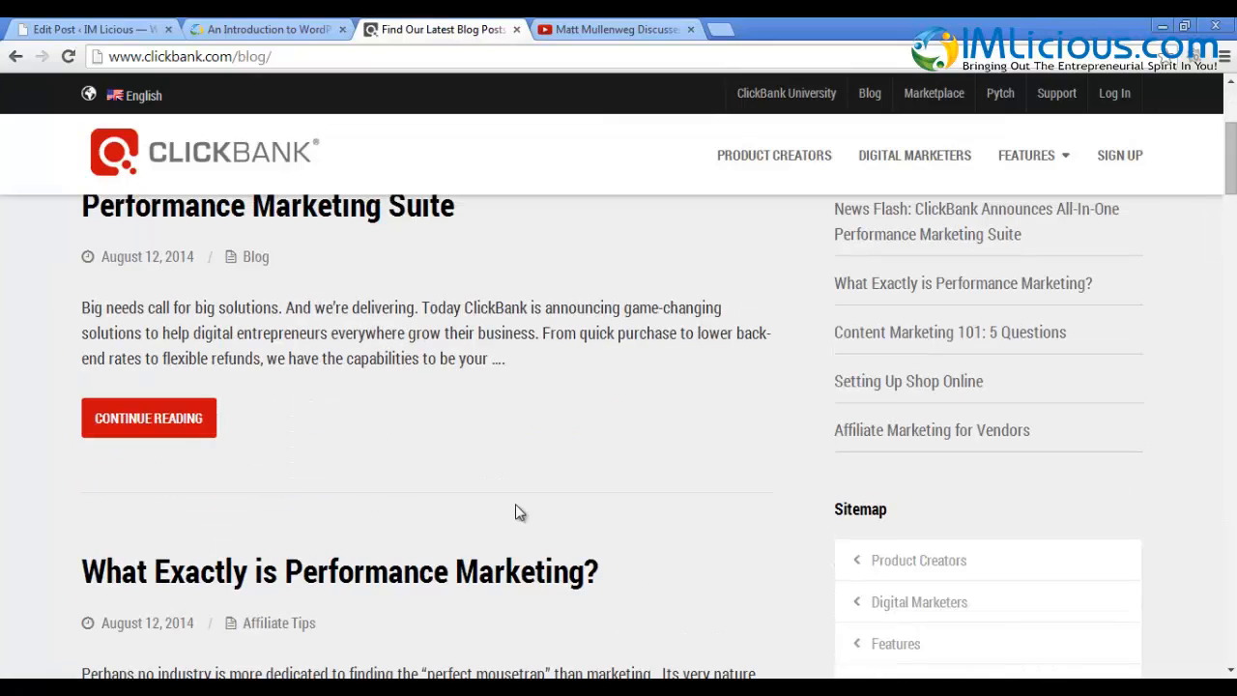
left_click_drag(1230, 189, 1234, 486)
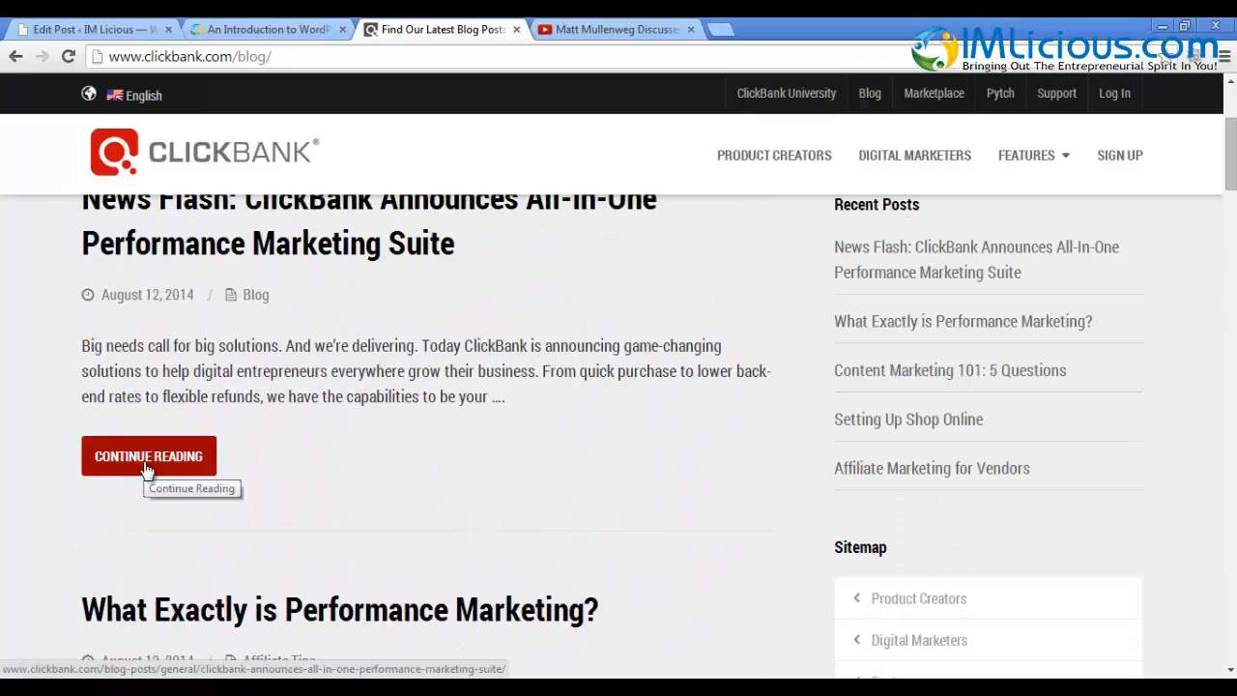
left_click(147, 469)
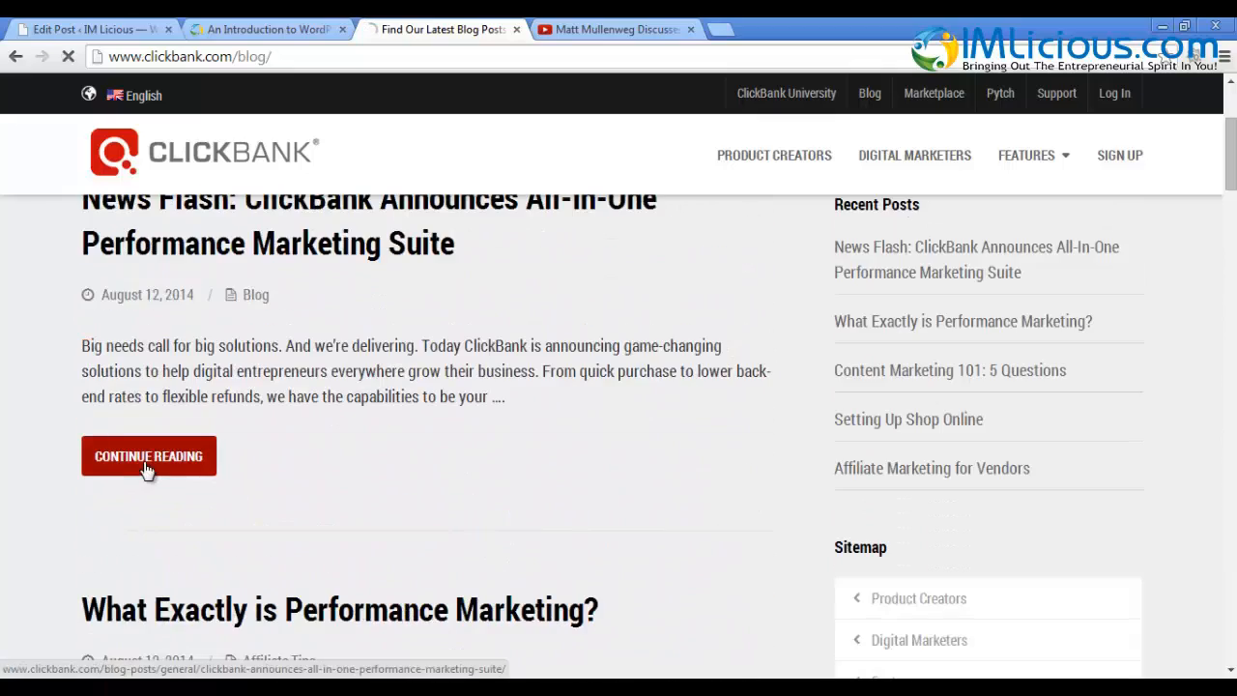
scroll(283, 478, "down", 10)
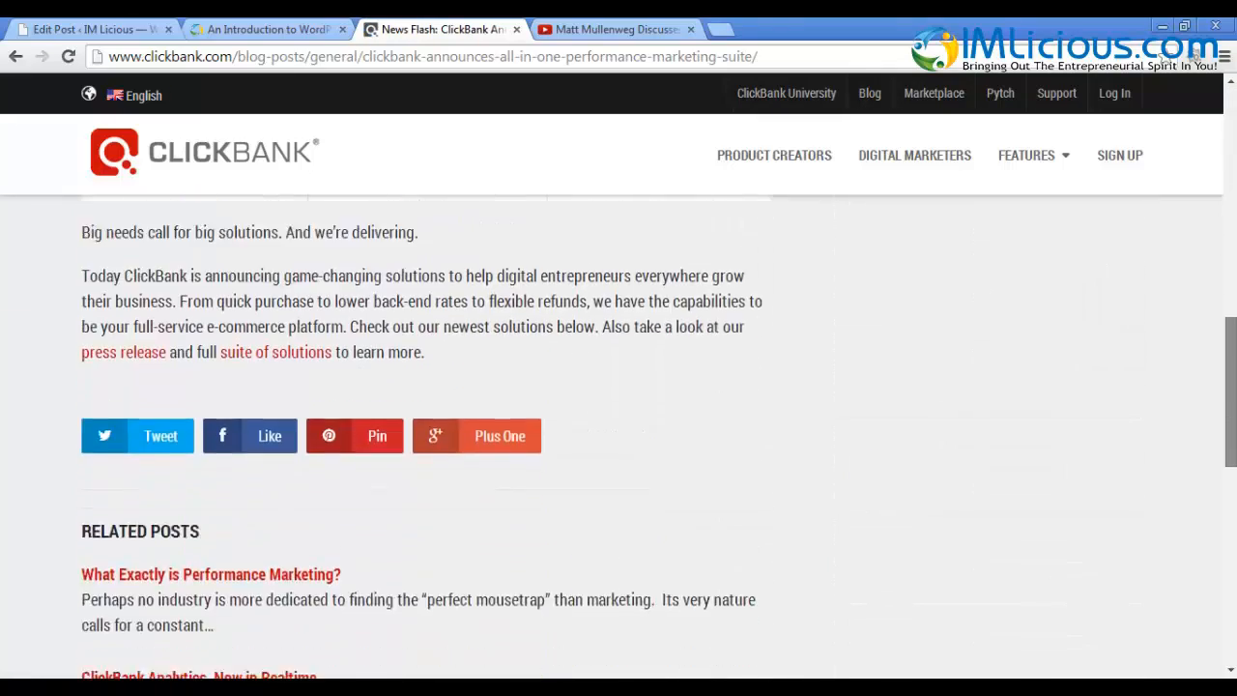
scroll(484, 394, "down", 2)
scroll(484, 394, "up", 12)
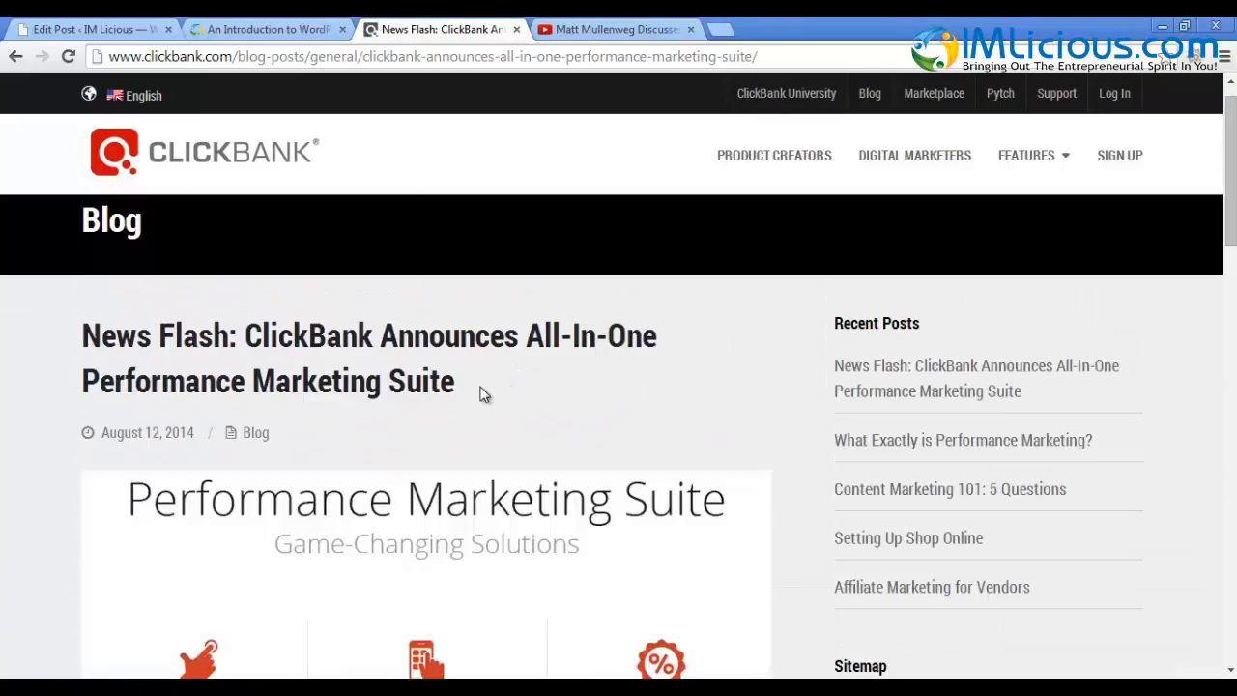
Switch back to the Edit Post tab and insert a Read More tag below the second paragraph.
left_click(93, 30)
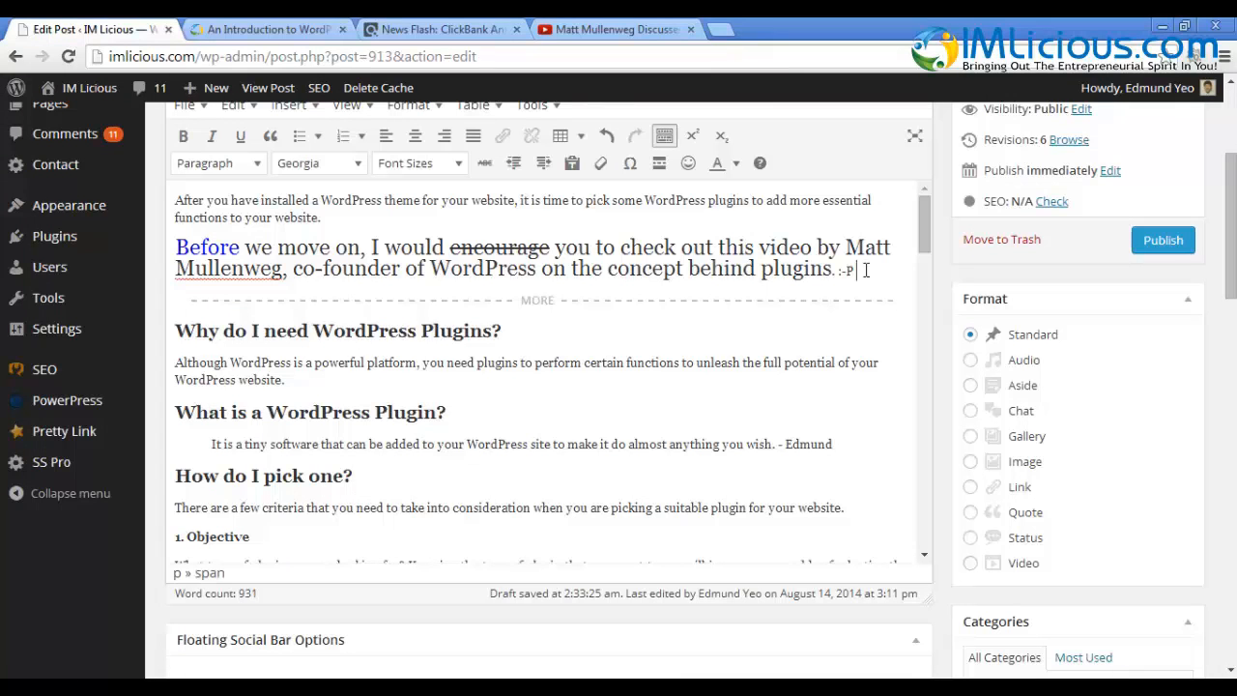
Switch to the YouTube video about plugins and copy its 480 × 360 iframe embed code.
left_click(609, 29)
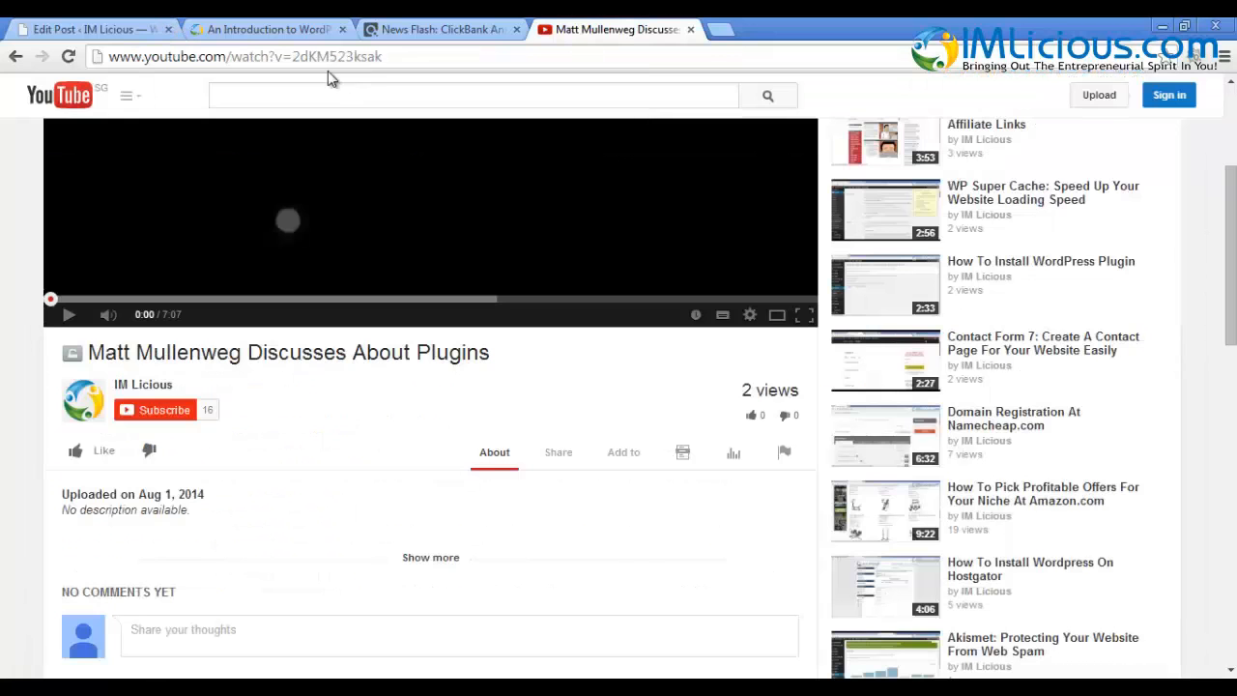
left_click(559, 453)
left_click(160, 537)
scroll(504, 557, "down", 1)
left_click(161, 483)
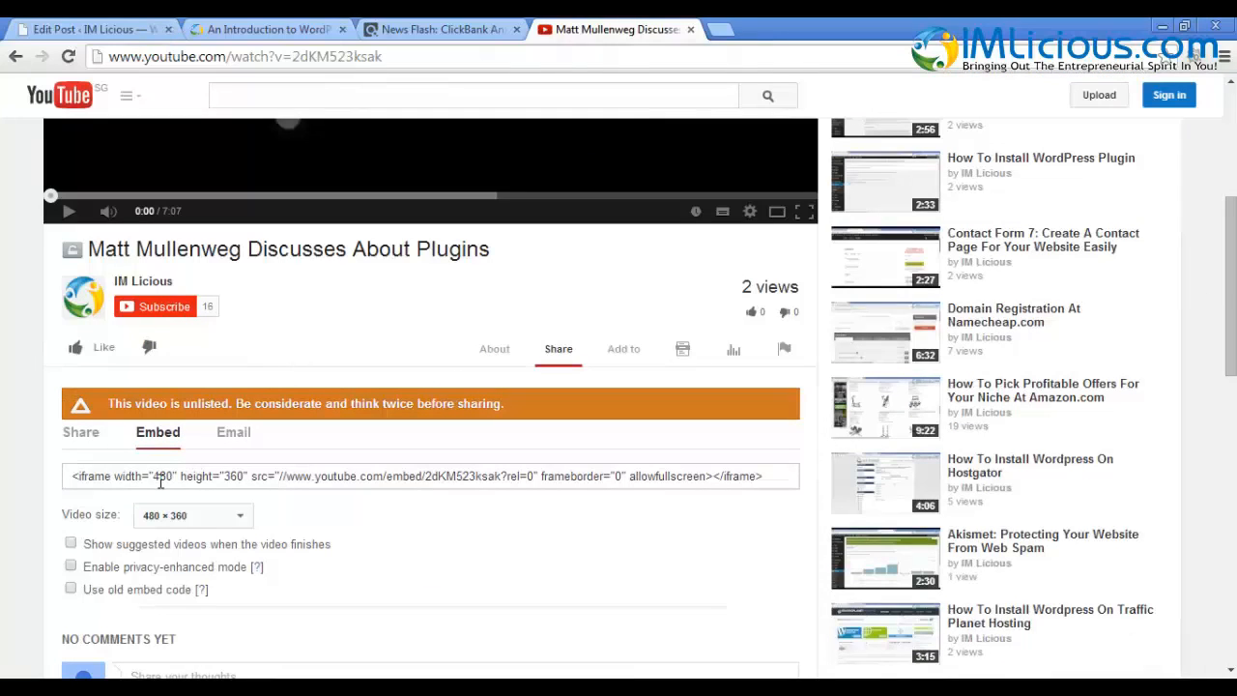
left_click_drag(69, 477, 797, 459)
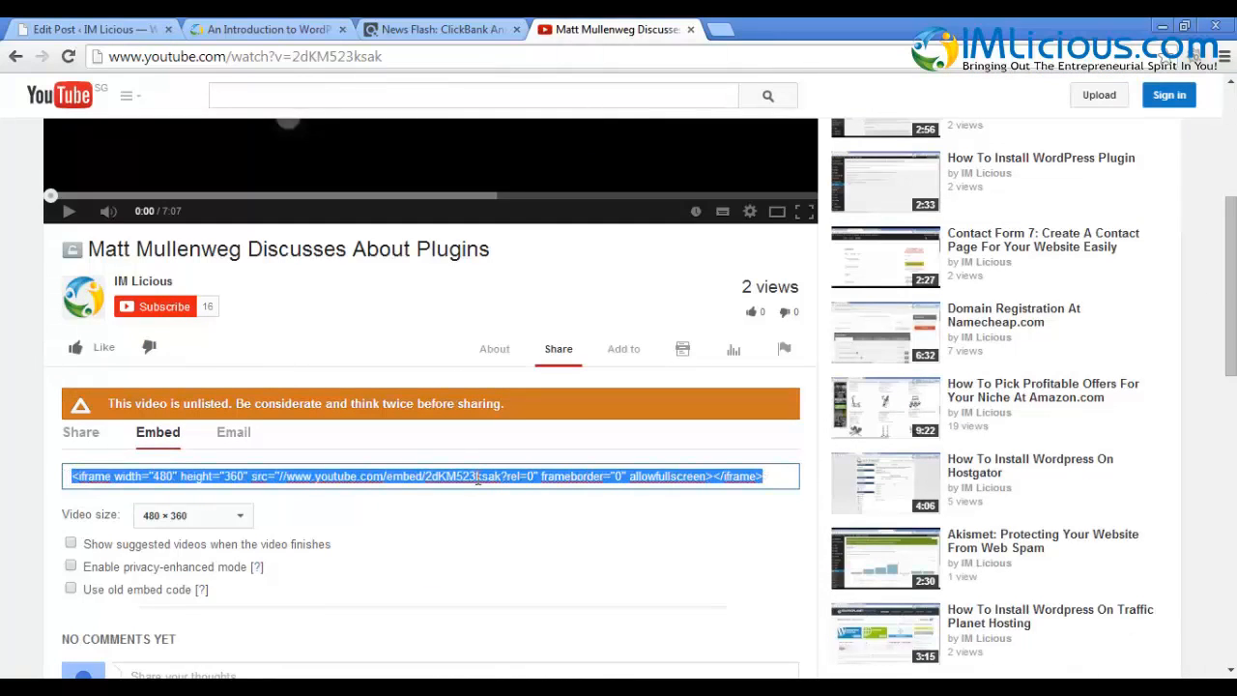
right_click(477, 478)
left_click(544, 253)
Paste the video's embed code into the post's HTML on the blank line above the Read More tag, and centre the video in the visual editor.
left_click(92, 29)
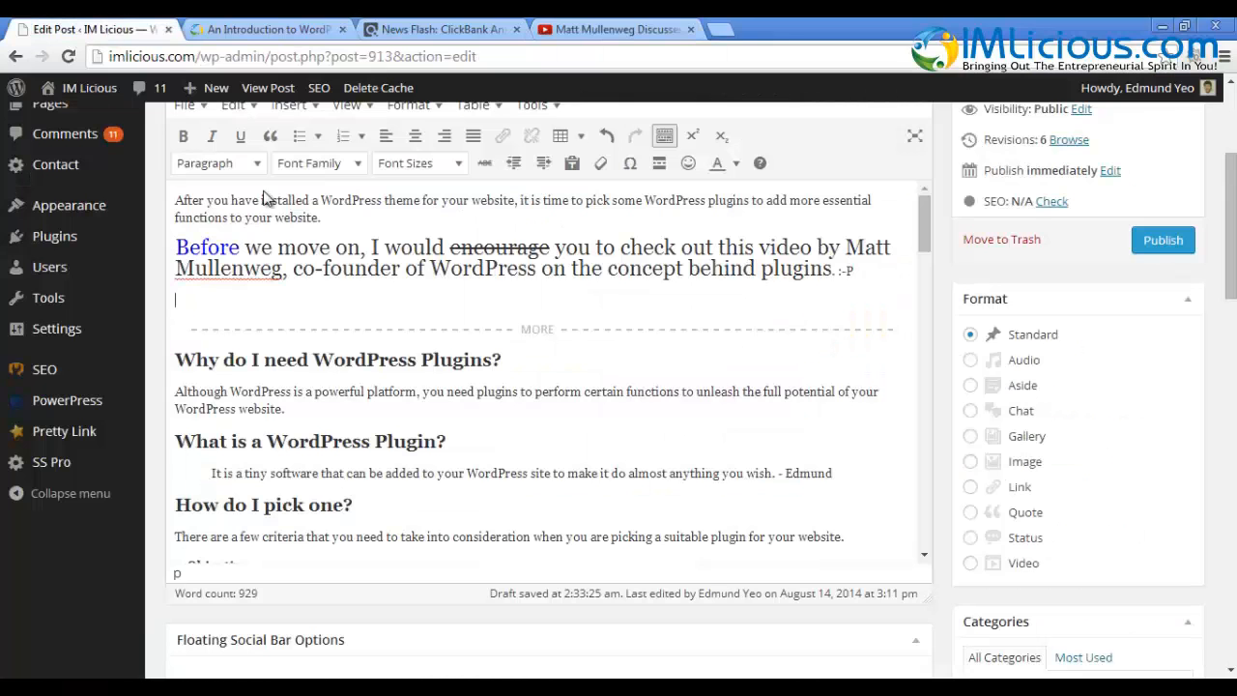
scroll(601, 289, "up", 2)
left_click(912, 248)
right_click(202, 348)
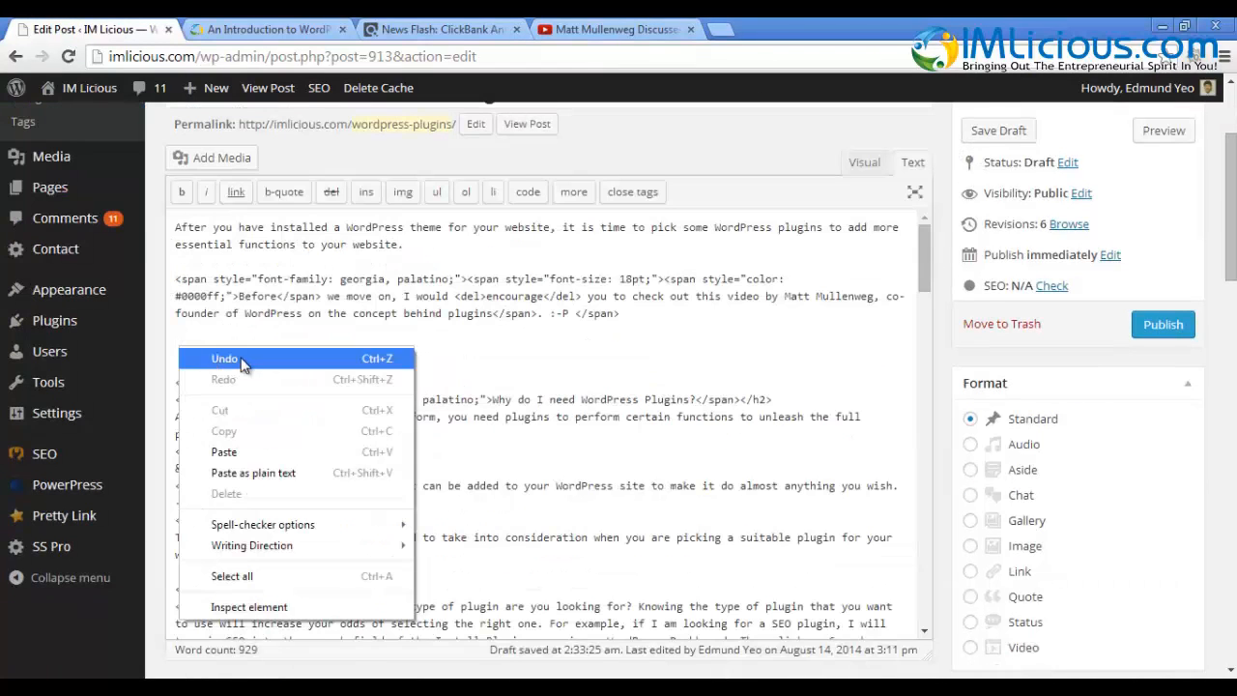
left_click(237, 451)
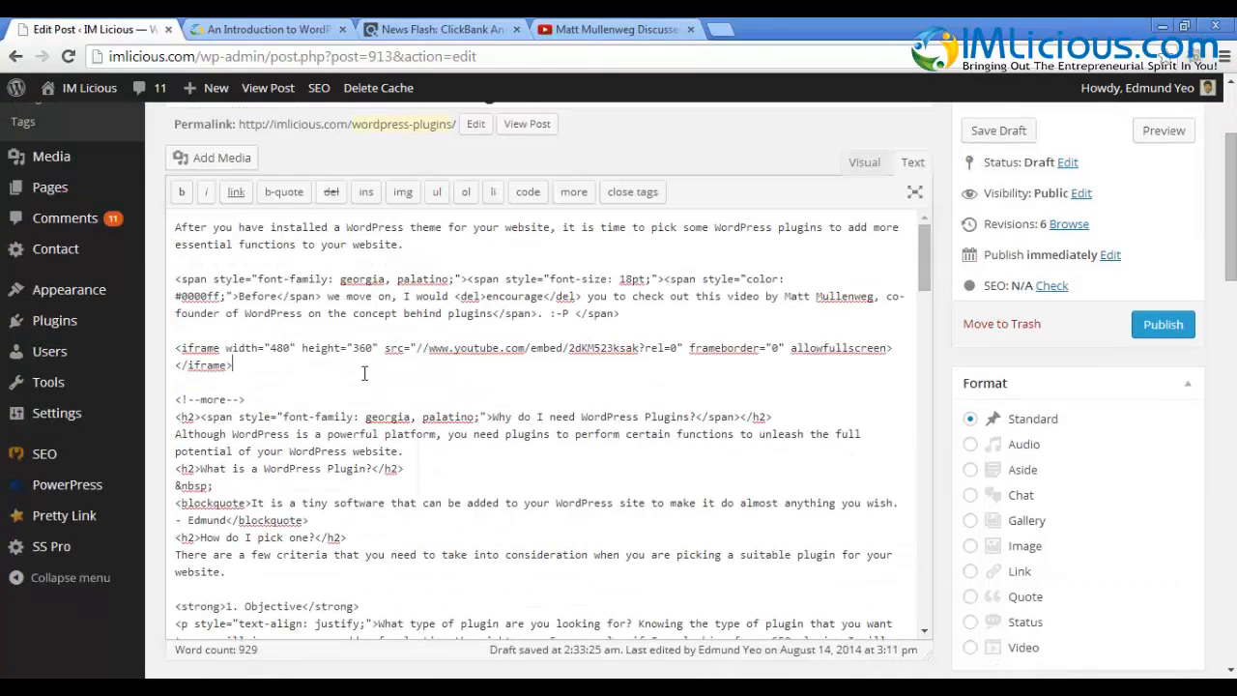
left_click(863, 163)
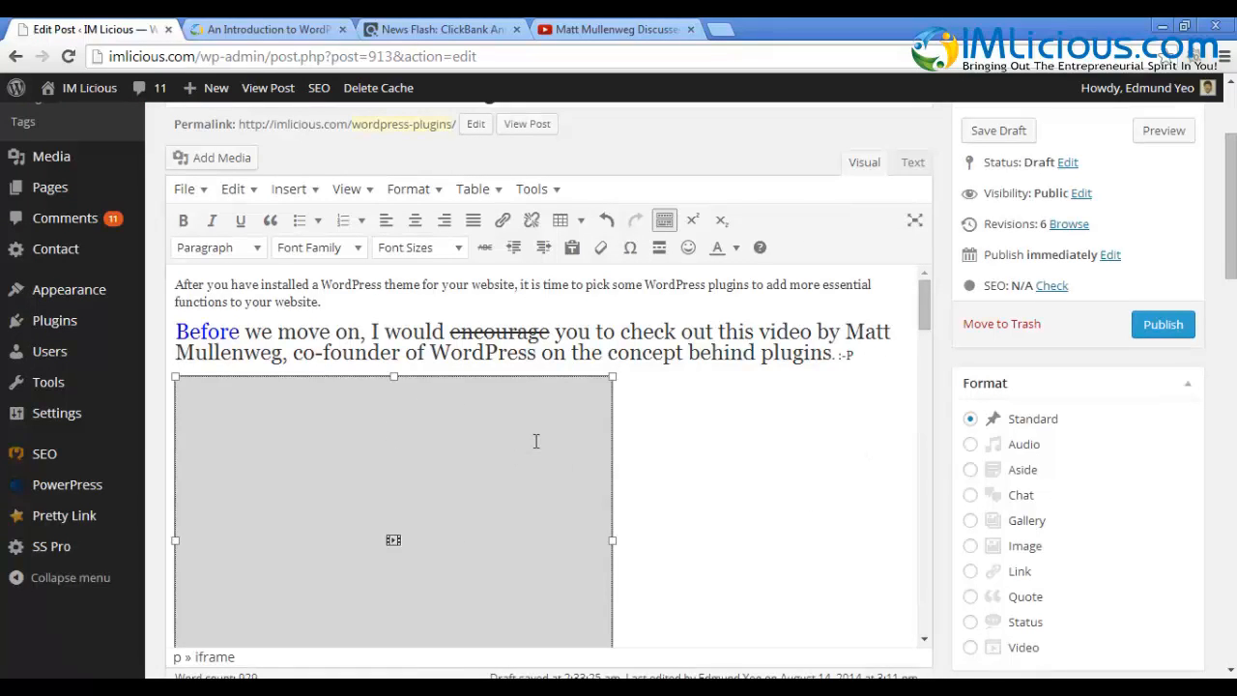
left_click(415, 220)
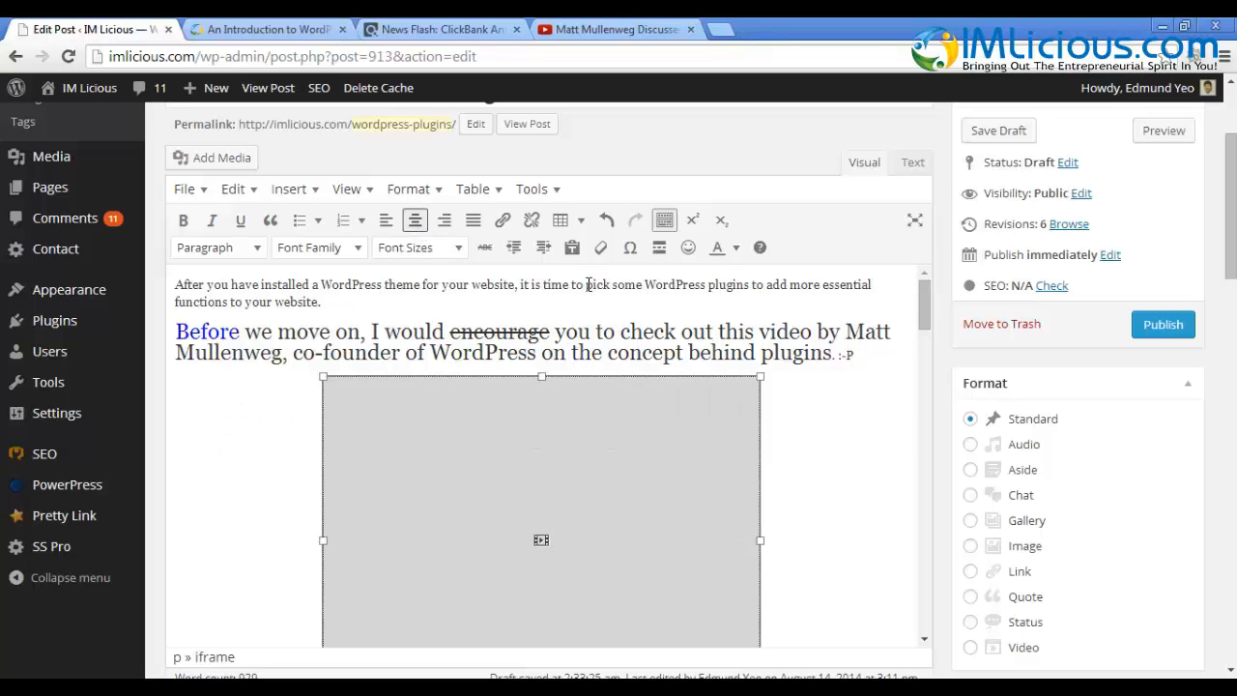
Preview the post and briefly play the embedded video to check that it works.
scroll(1172, 263, "up", 2)
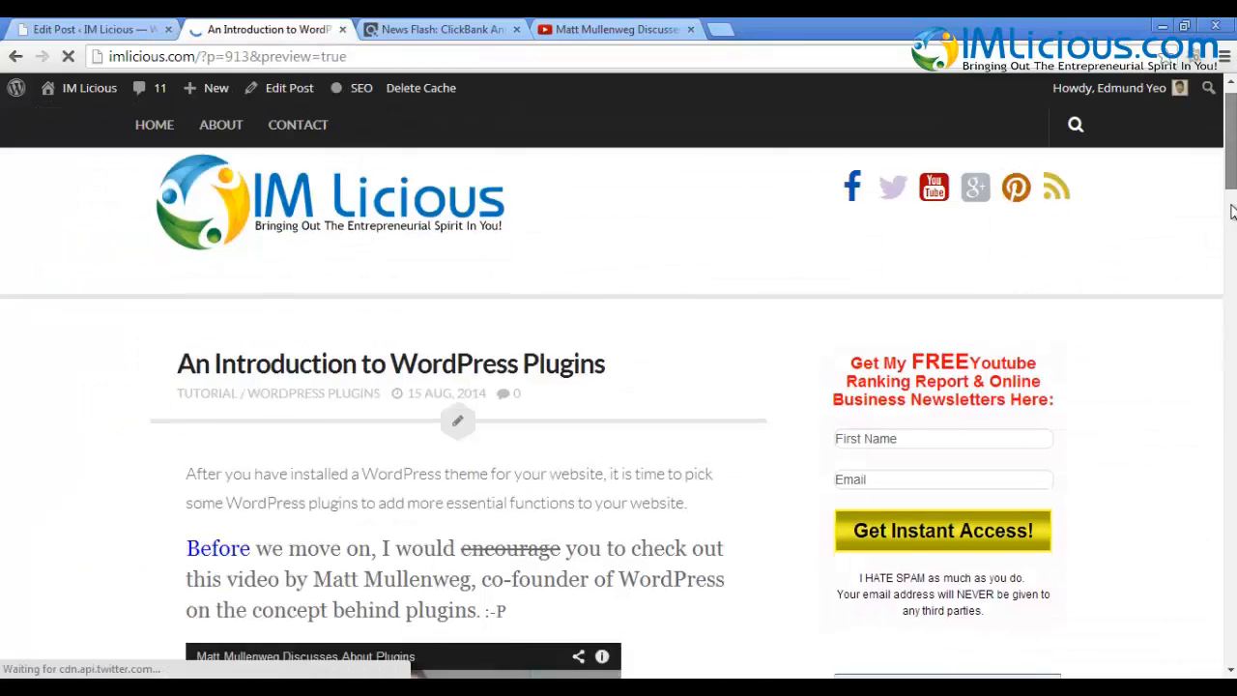
scroll(500, 348, "down", 5)
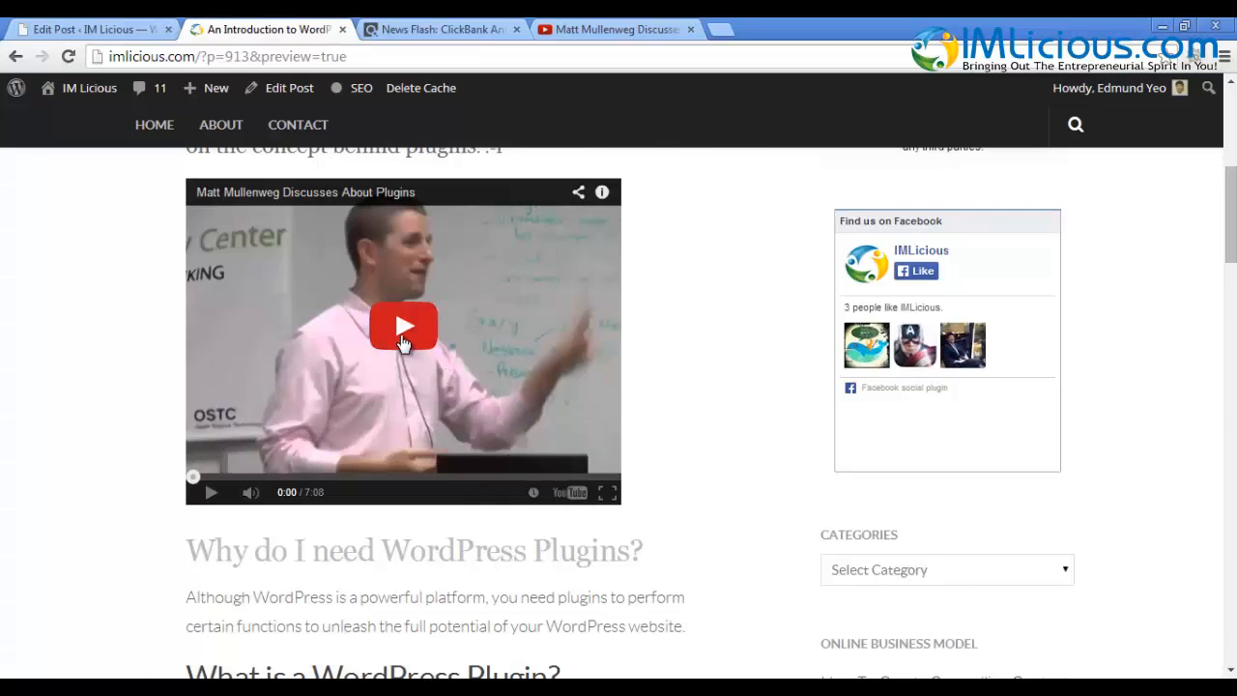
left_click(401, 333)
left_click(400, 334)
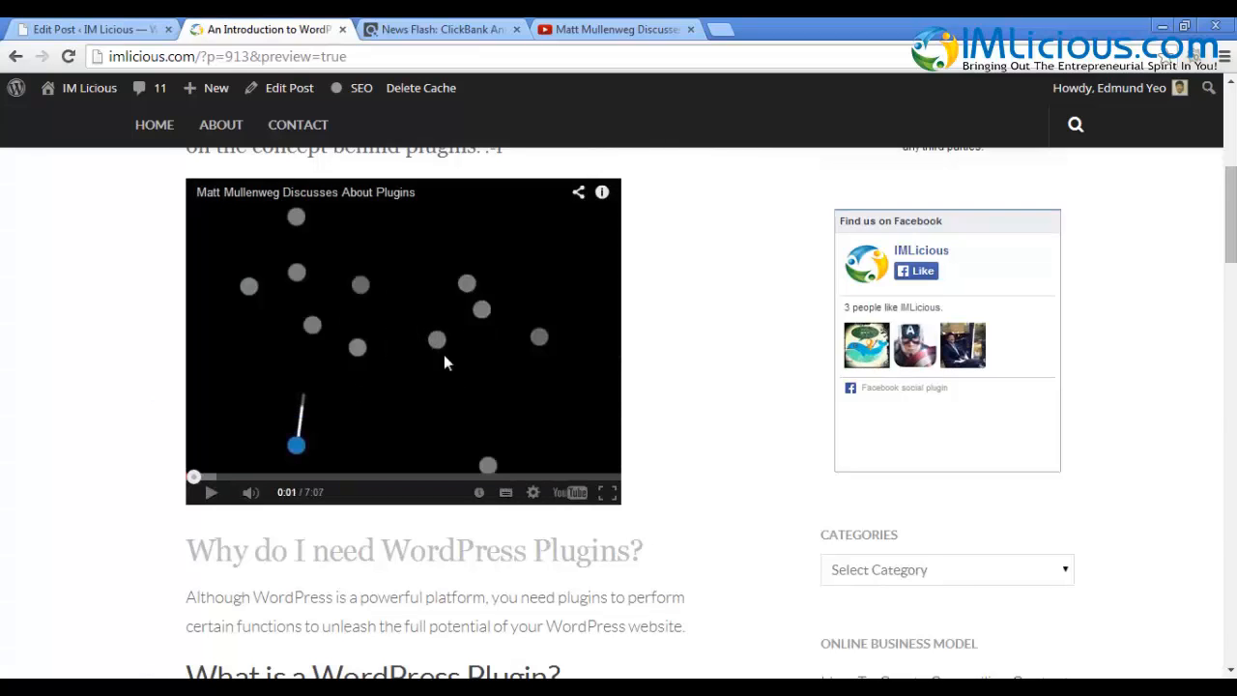
Back in the Edit Post tab, add media at the blank line above "2. Ratings" by uploading Wordpress Plugin 2.png.
key("ctrl+shift+Tab")
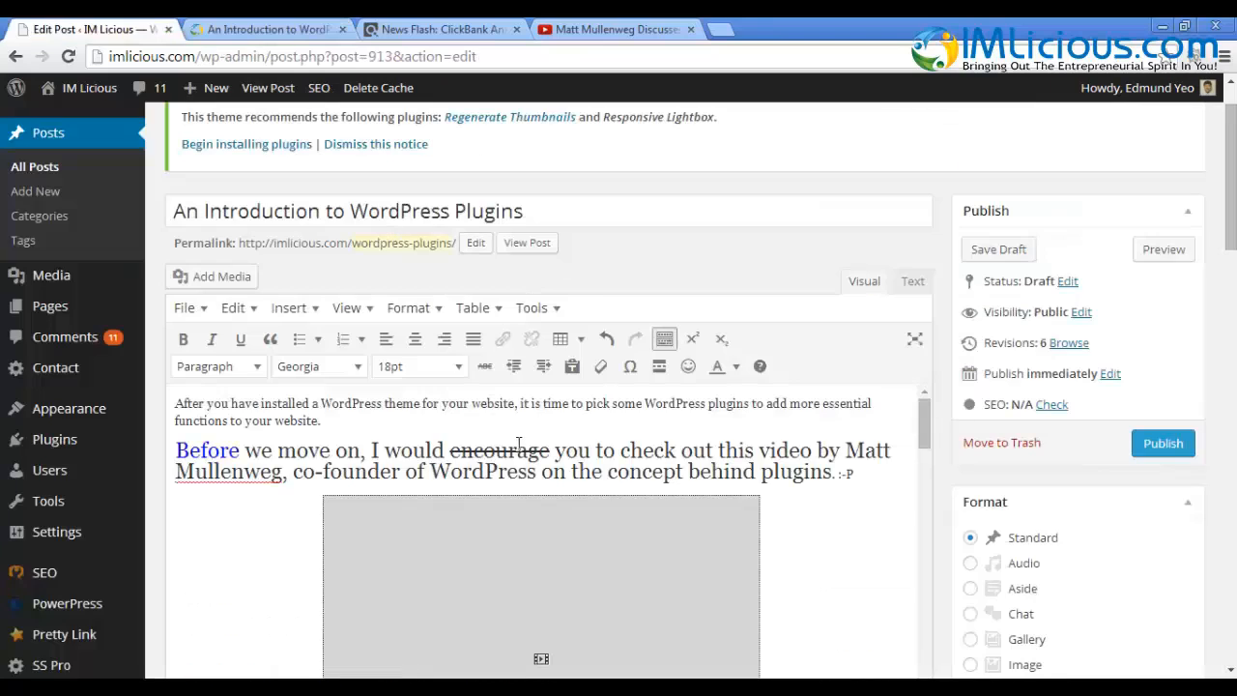
left_click_drag(926, 242, 928, 331)
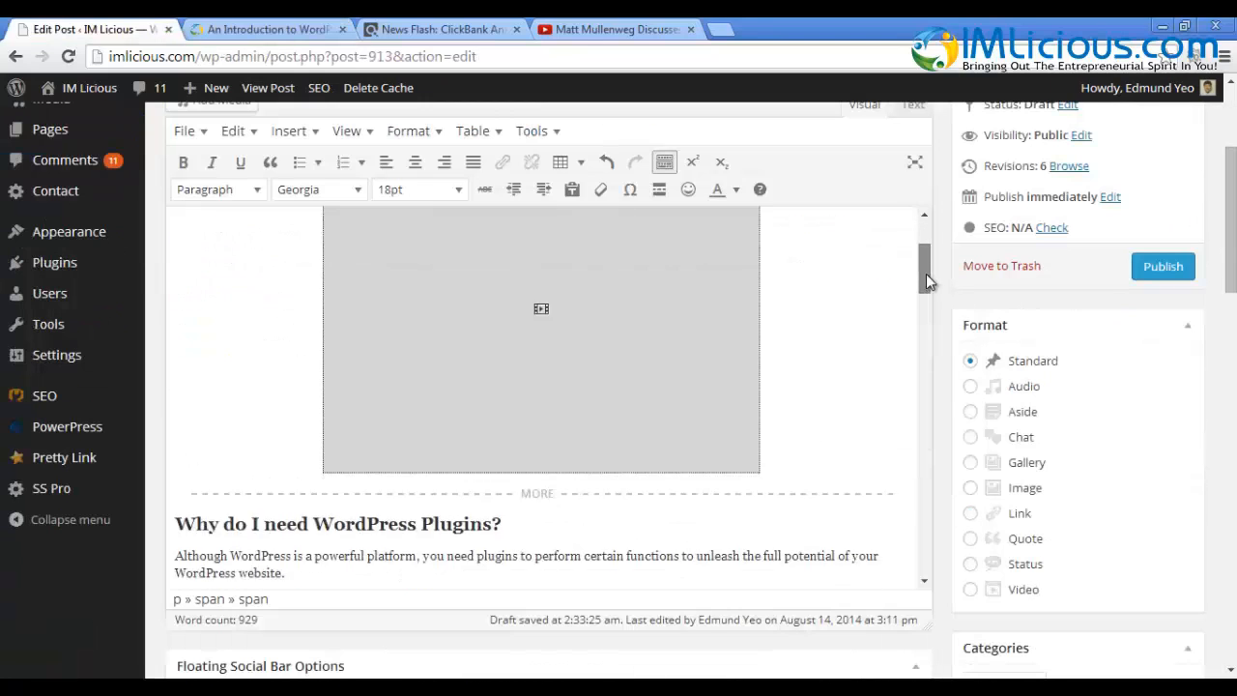
left_click(438, 356)
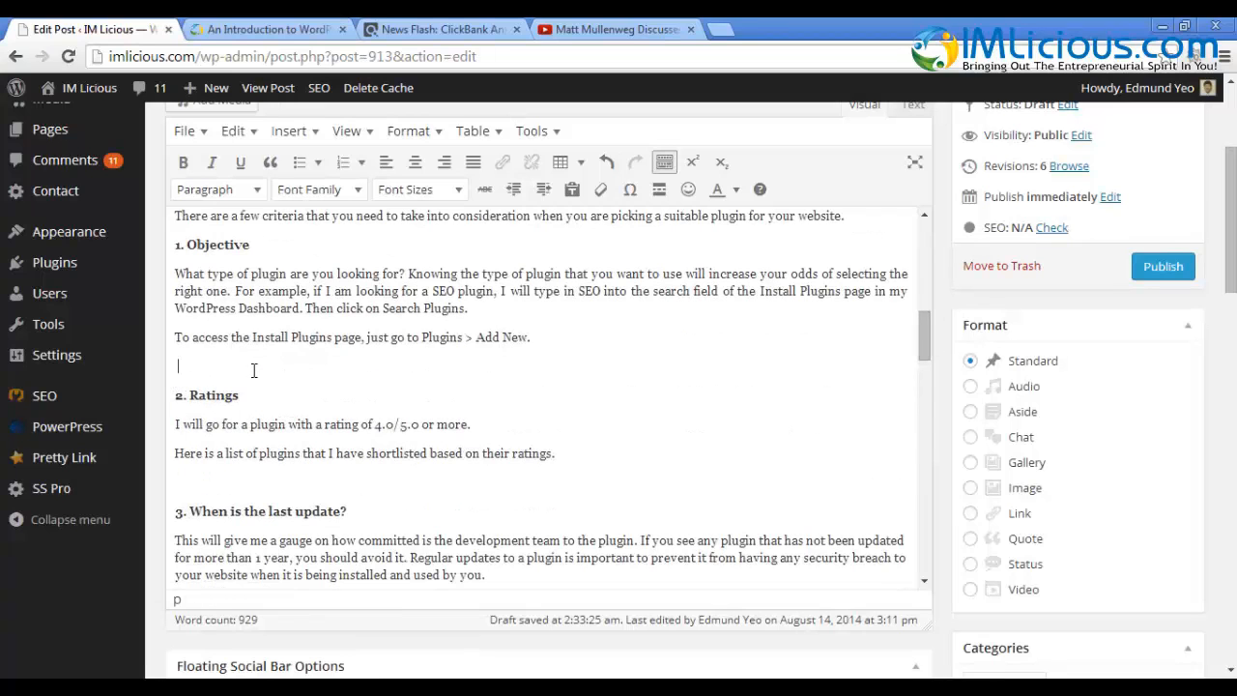
scroll(779, 307, "up", 1)
left_click(218, 166)
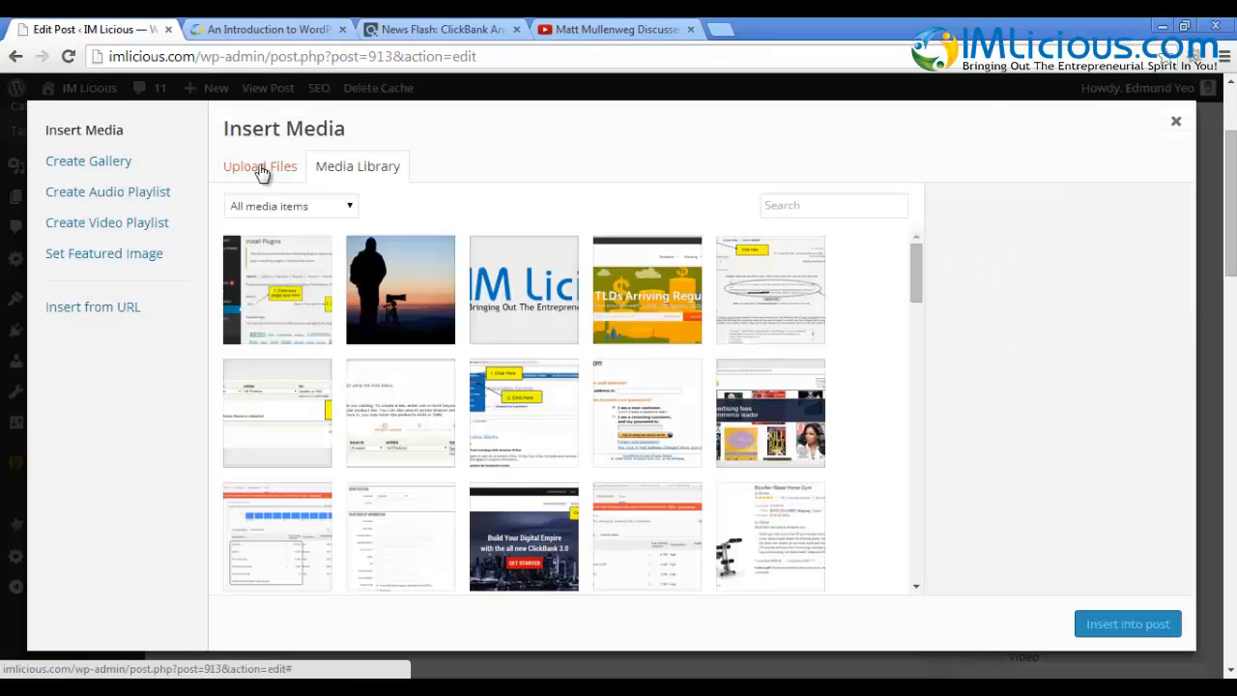
left_click(684, 434)
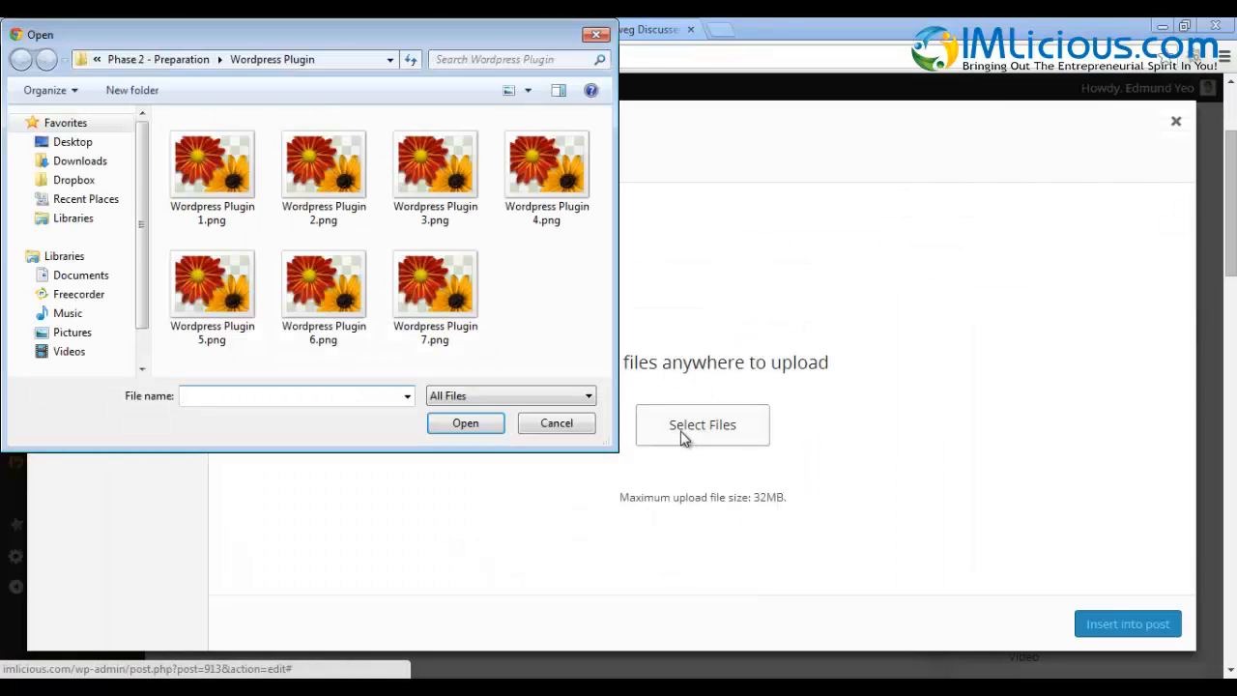
double_click(329, 191)
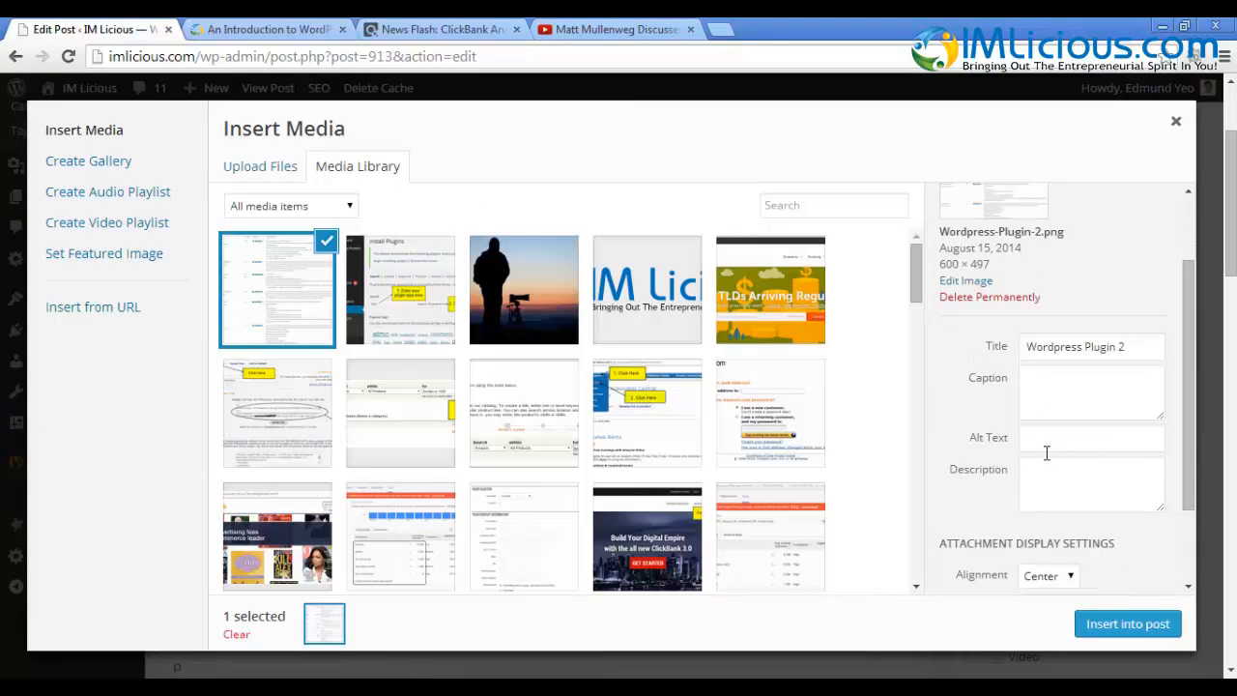
Give the Wordpress Plugin 2 image the alt text "Wordpress Plugin" and the caption "A screenshot of wordpress plugins".
scroll(1173, 377, "down", 1)
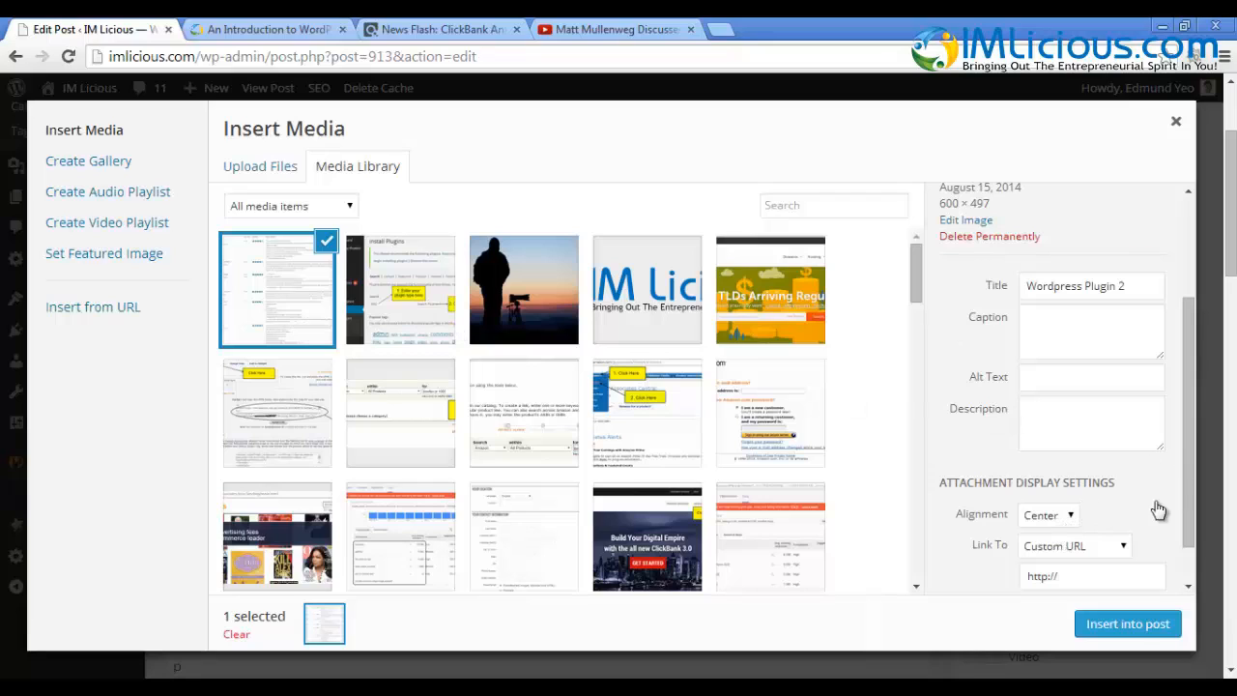
scroll(1192, 512, "down", 1)
left_click(1063, 561)
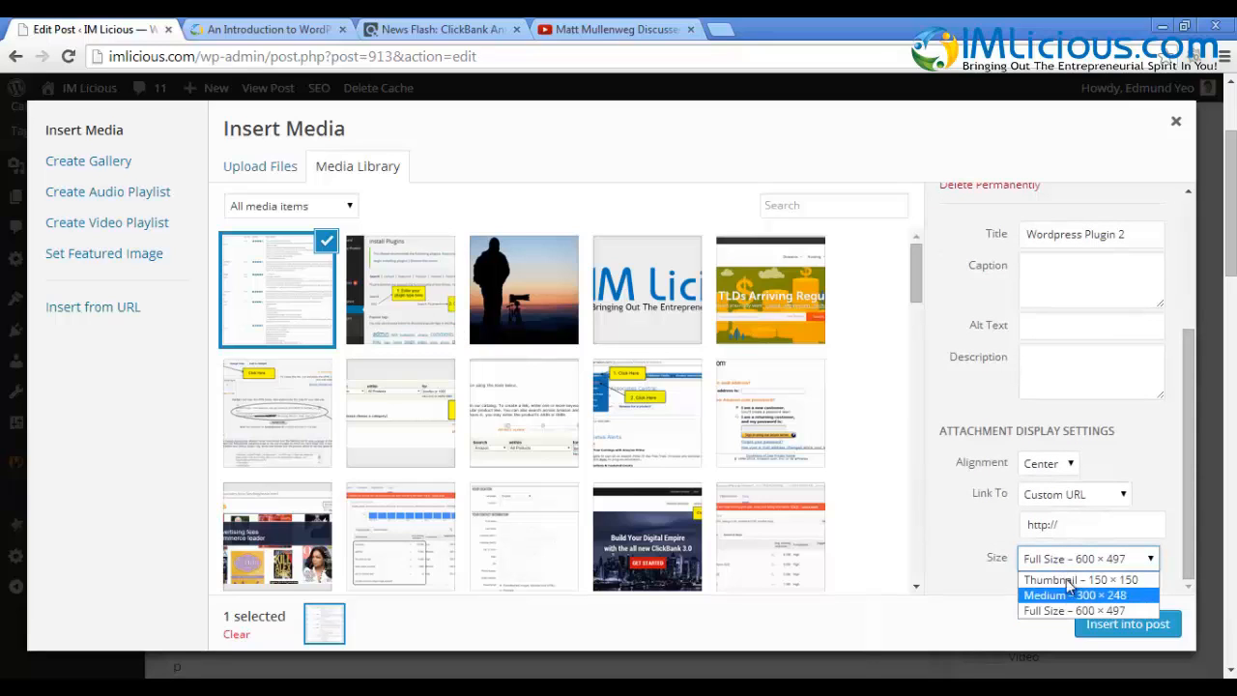
left_click(964, 553)
left_click(1040, 325)
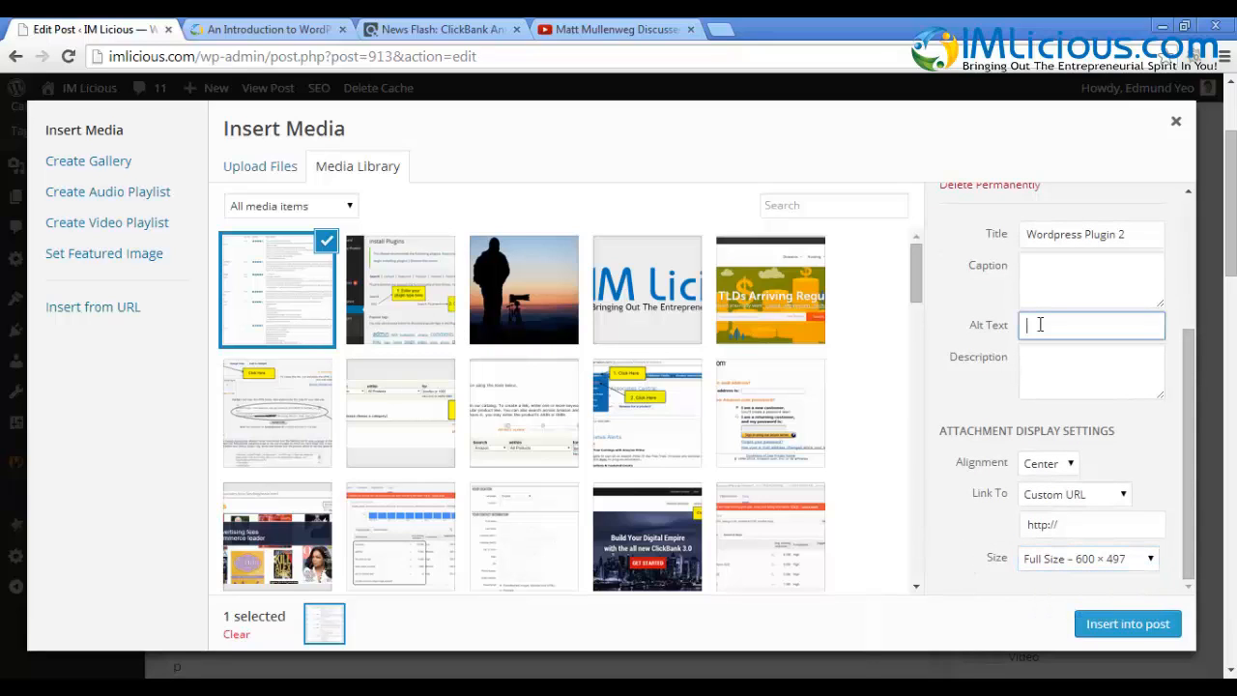
type("Wordpress Plugin")
left_click(1085, 277)
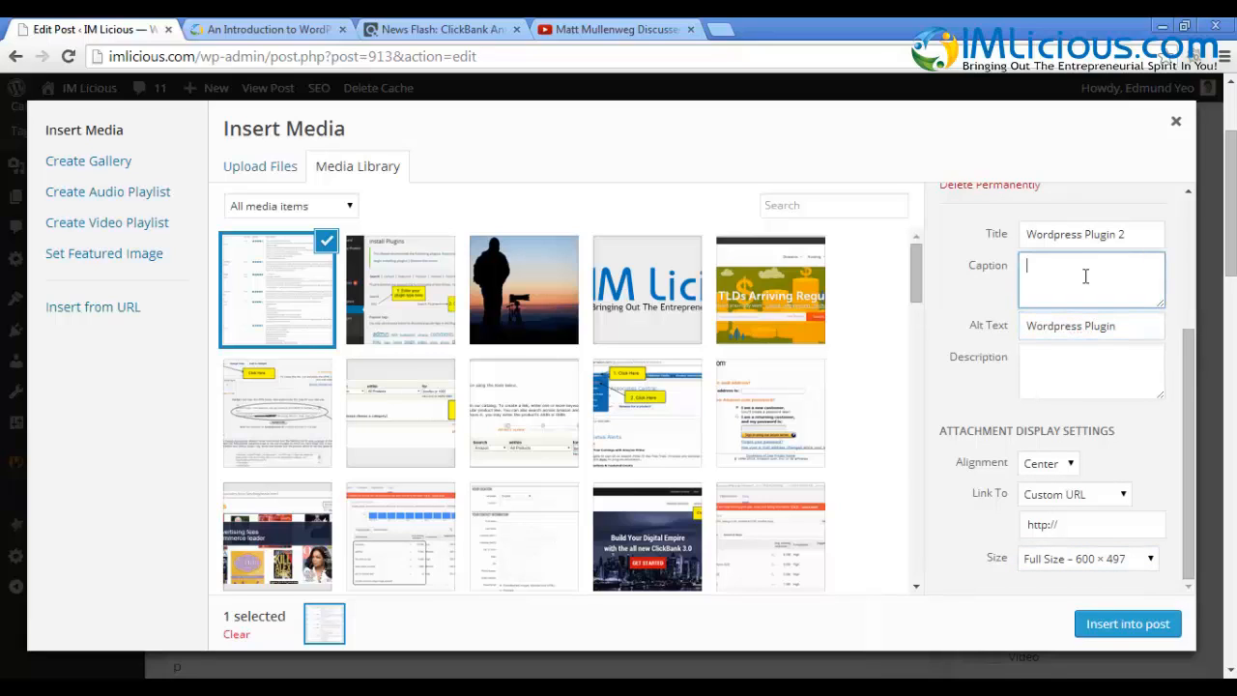
type("A screenshot of wordpress plugins")
left_click(1042, 376)
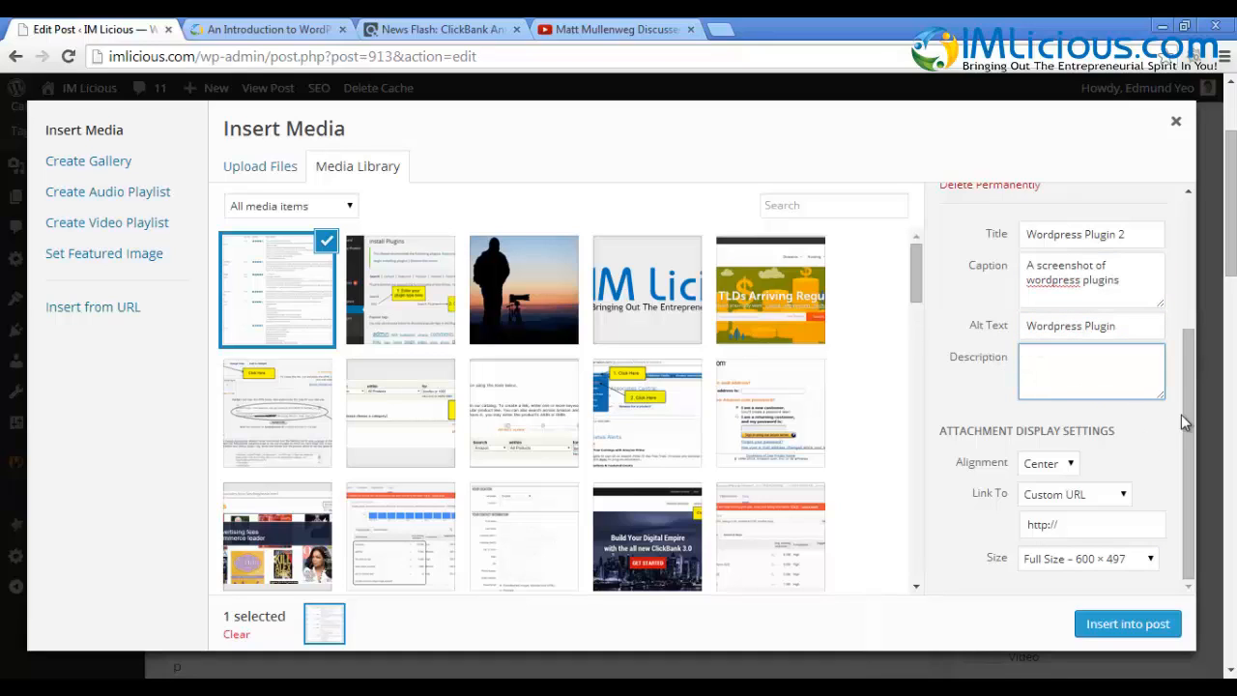
left_click(1092, 525)
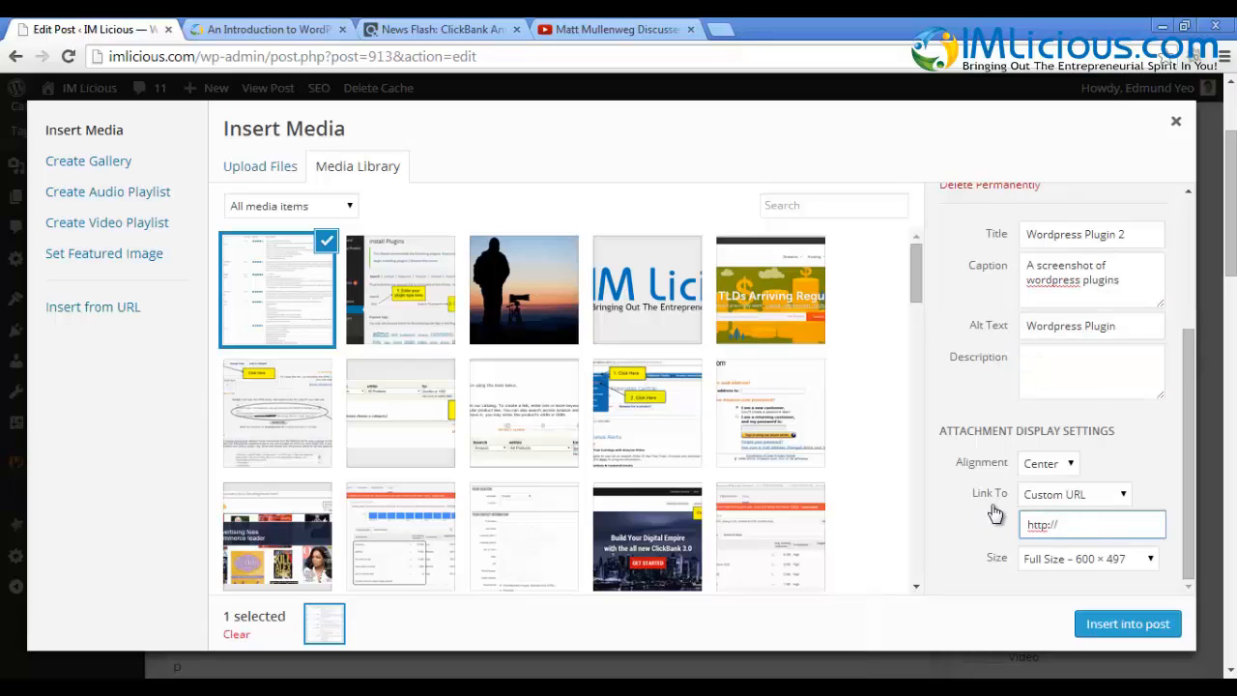
type("wordpress.")
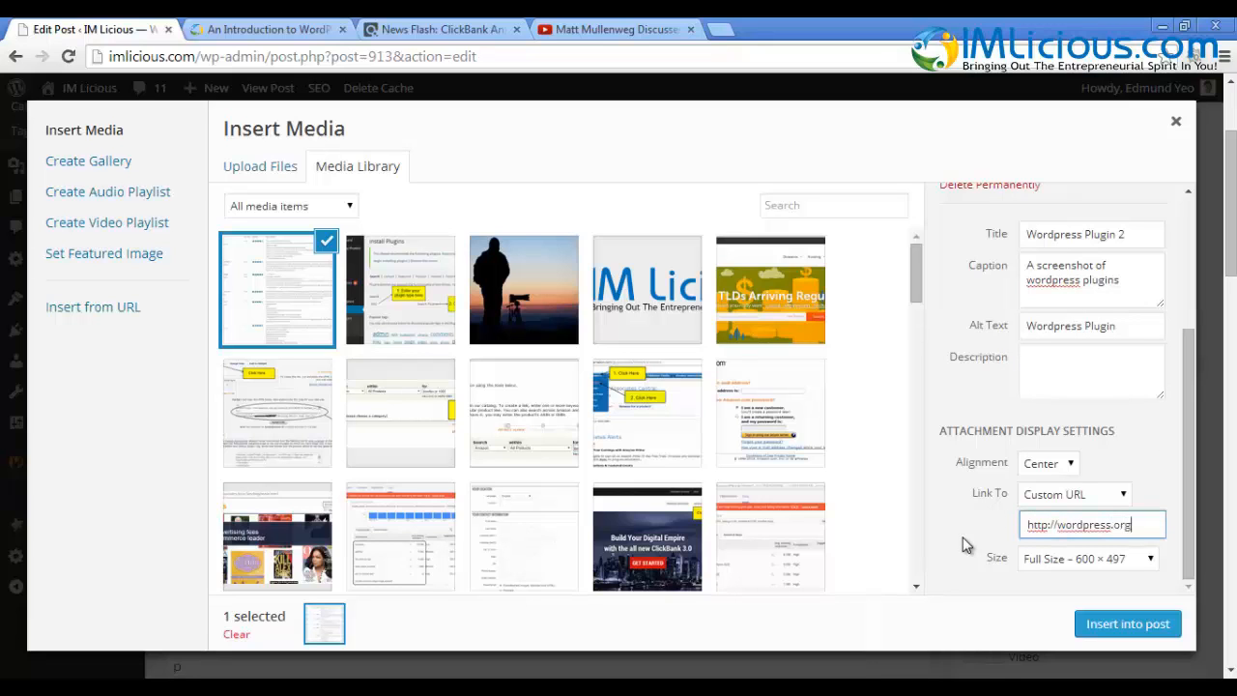
type("org")
left_click(1102, 623)
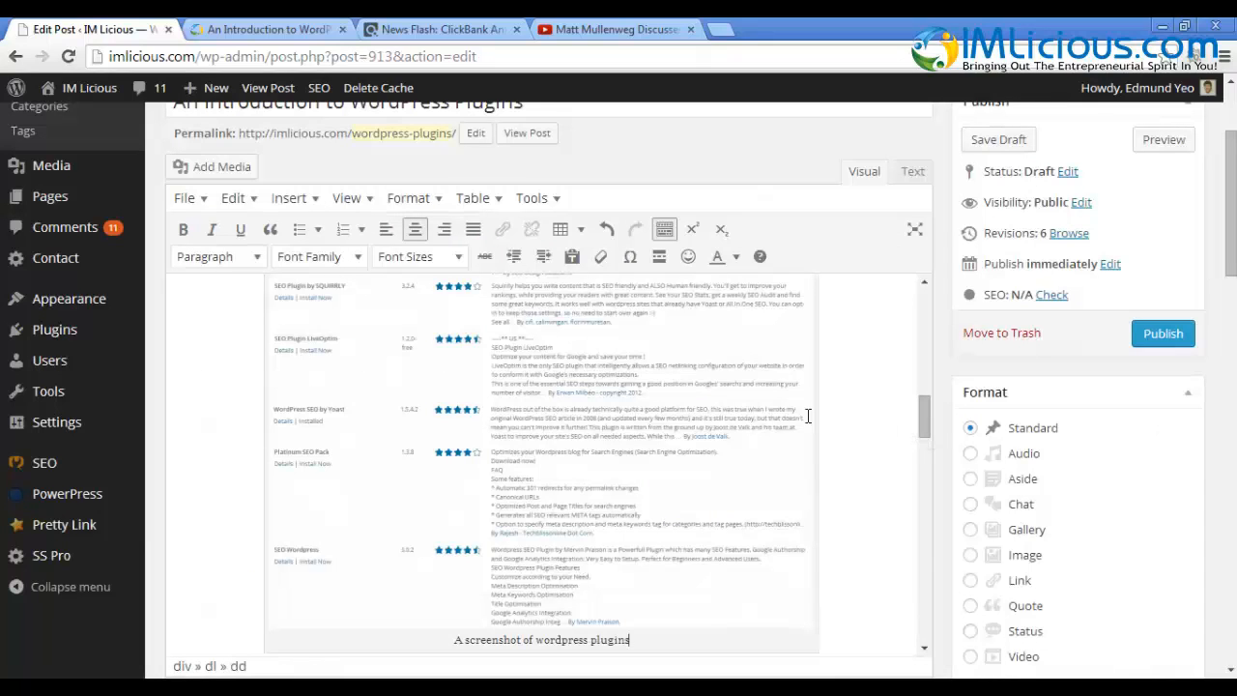
Preview the post and check the inserted plugin screenshot with its caption and link.
scroll(928, 409, "up", 3)
left_click(1164, 139)
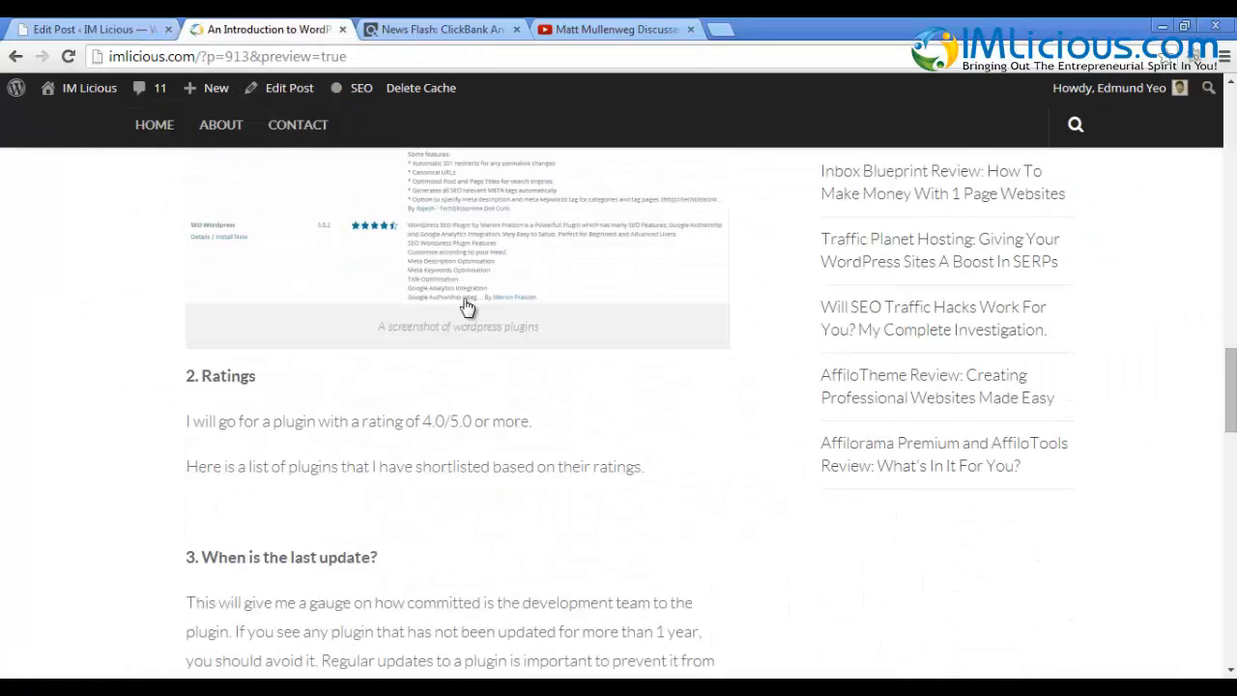
scroll(401, 333, "up", 1)
scroll(1233, 366, "up", 2)
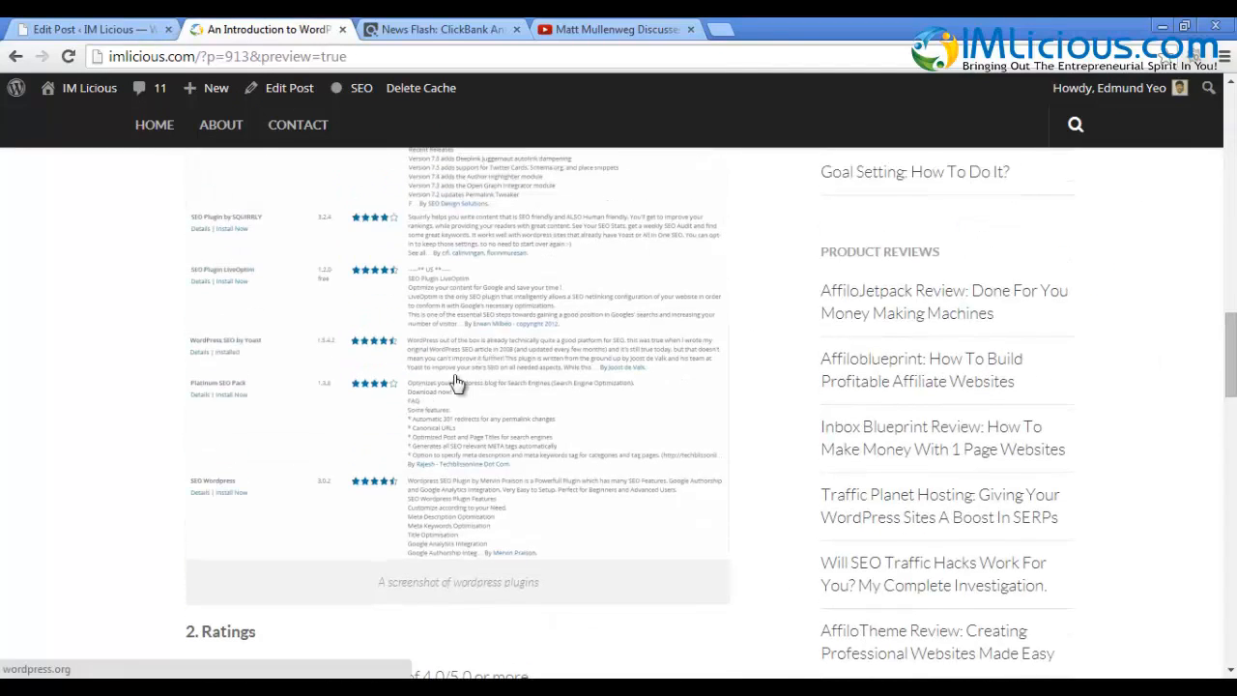
key("F5")
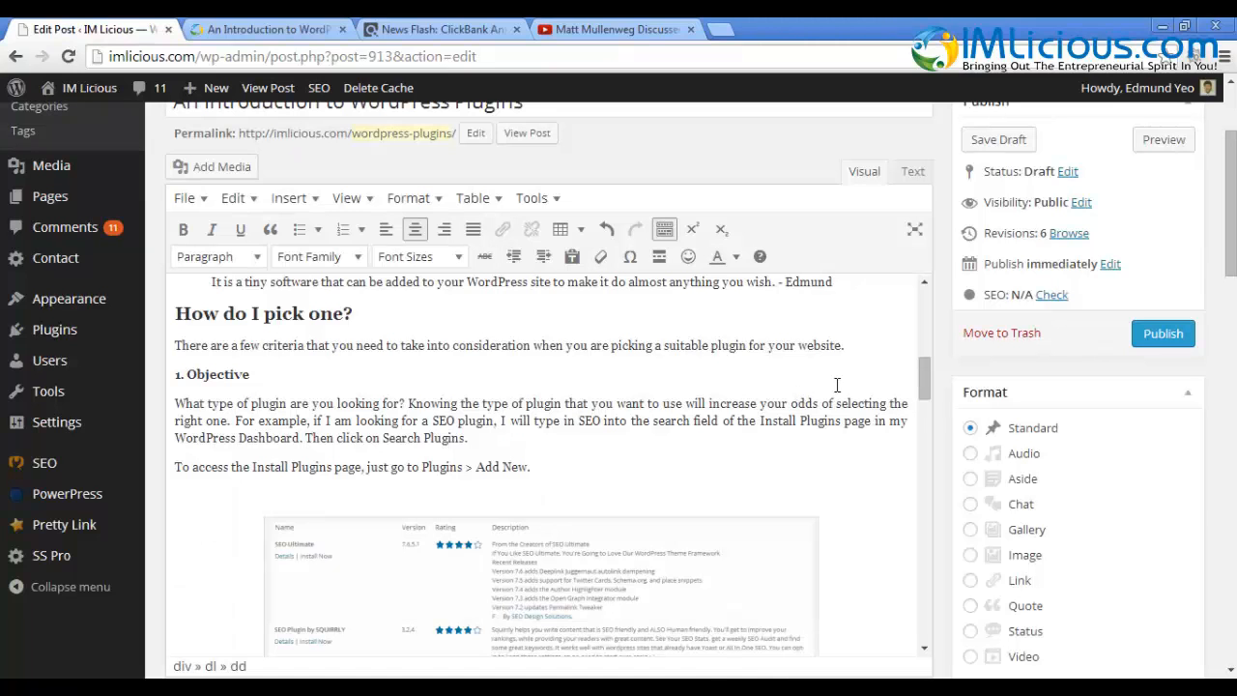
Back in the Edit Post tab, delete the embedded video above the Read More tag.
left_click_drag(922, 377, 820, 345)
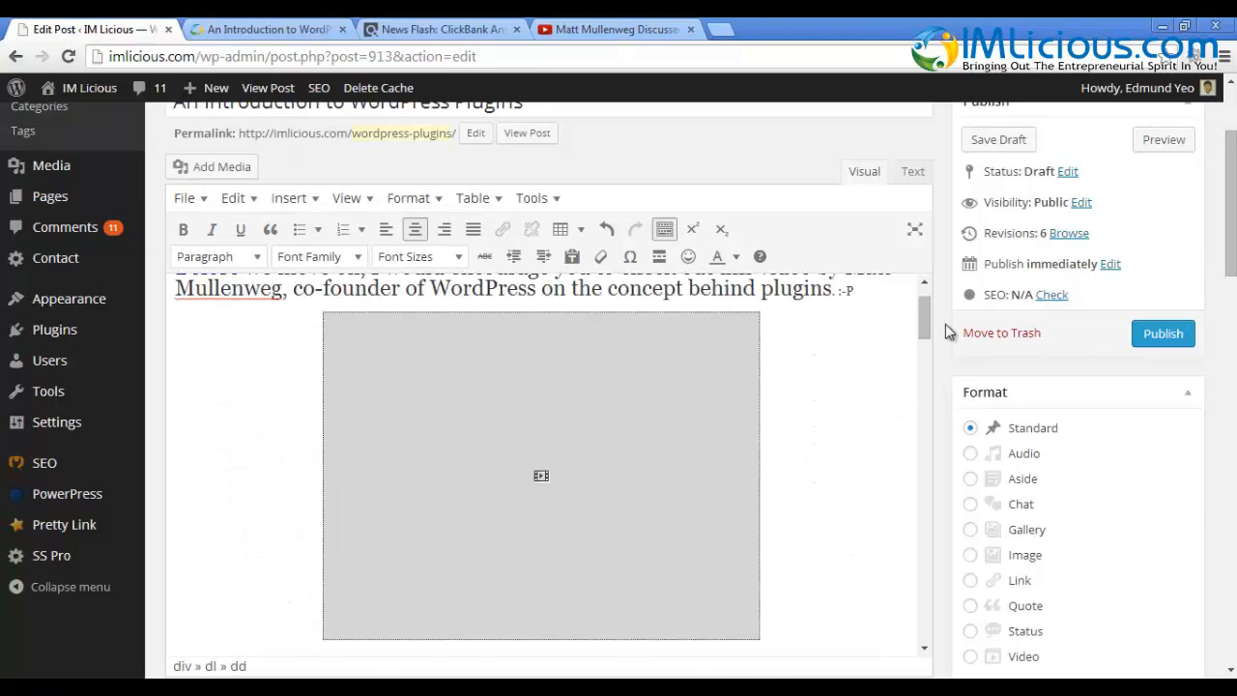
mouse_move(931, 312)
left_mouse_down()
mouse_move(931, 375)
mouse_move(929, 296)
left_mouse_up()
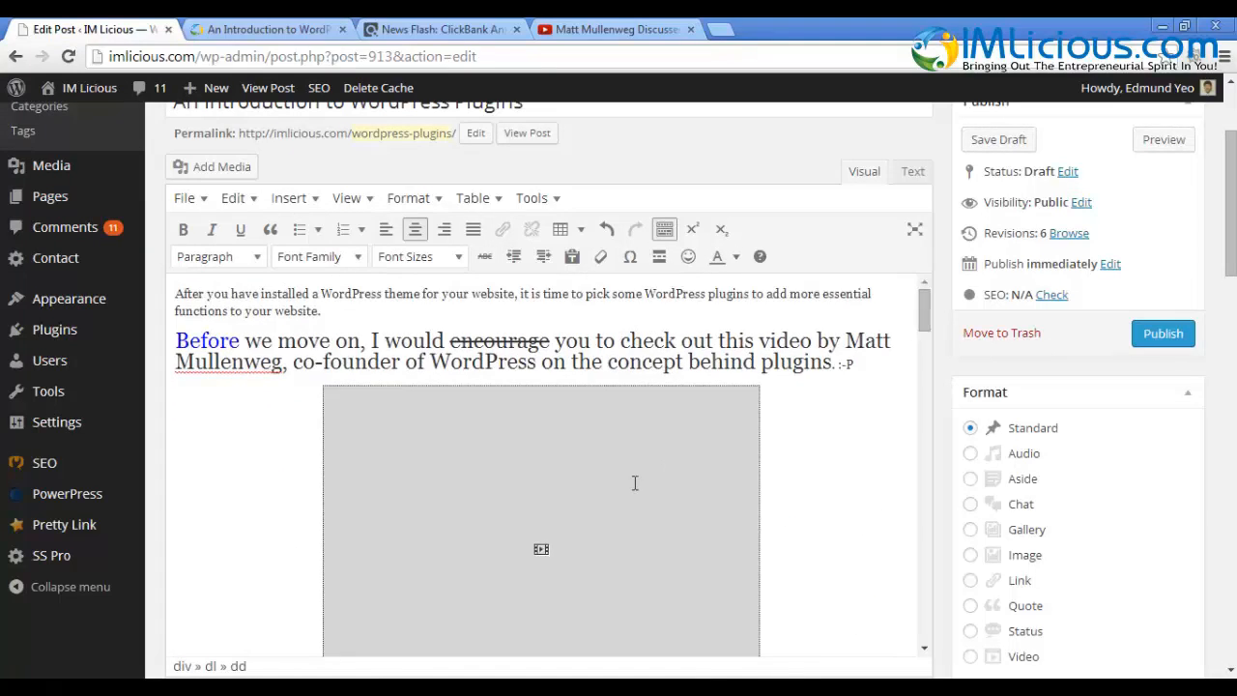
left_click(523, 491)
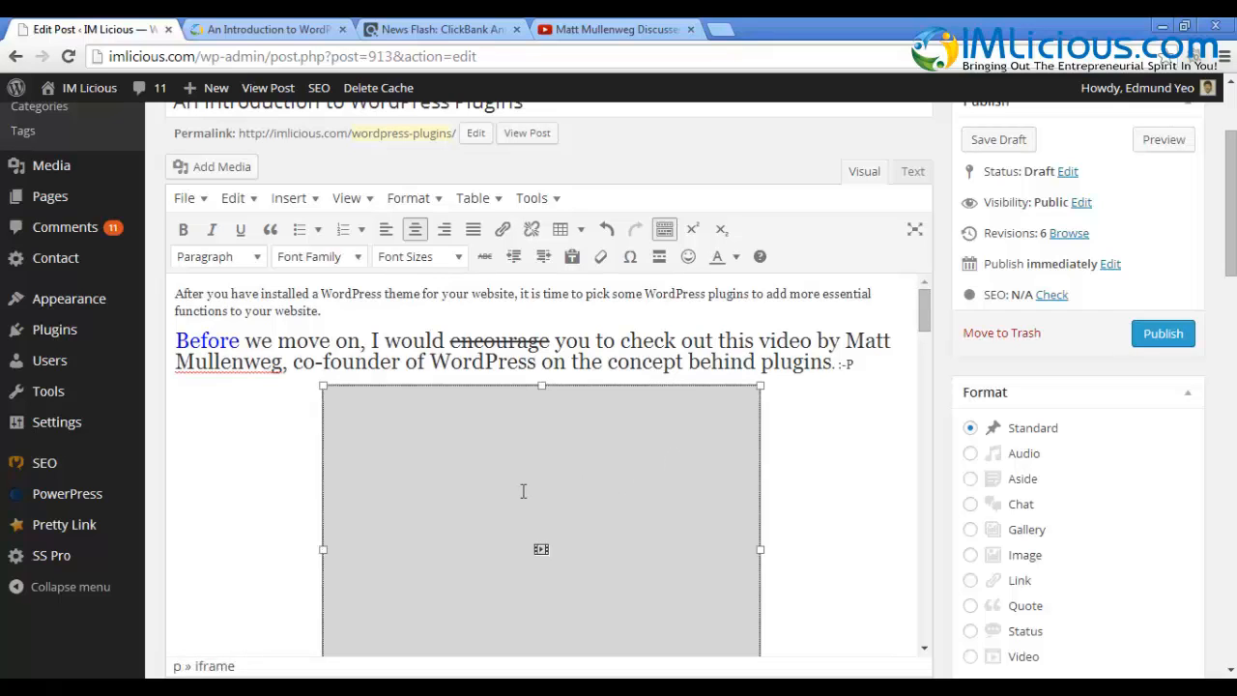
key("Delete")
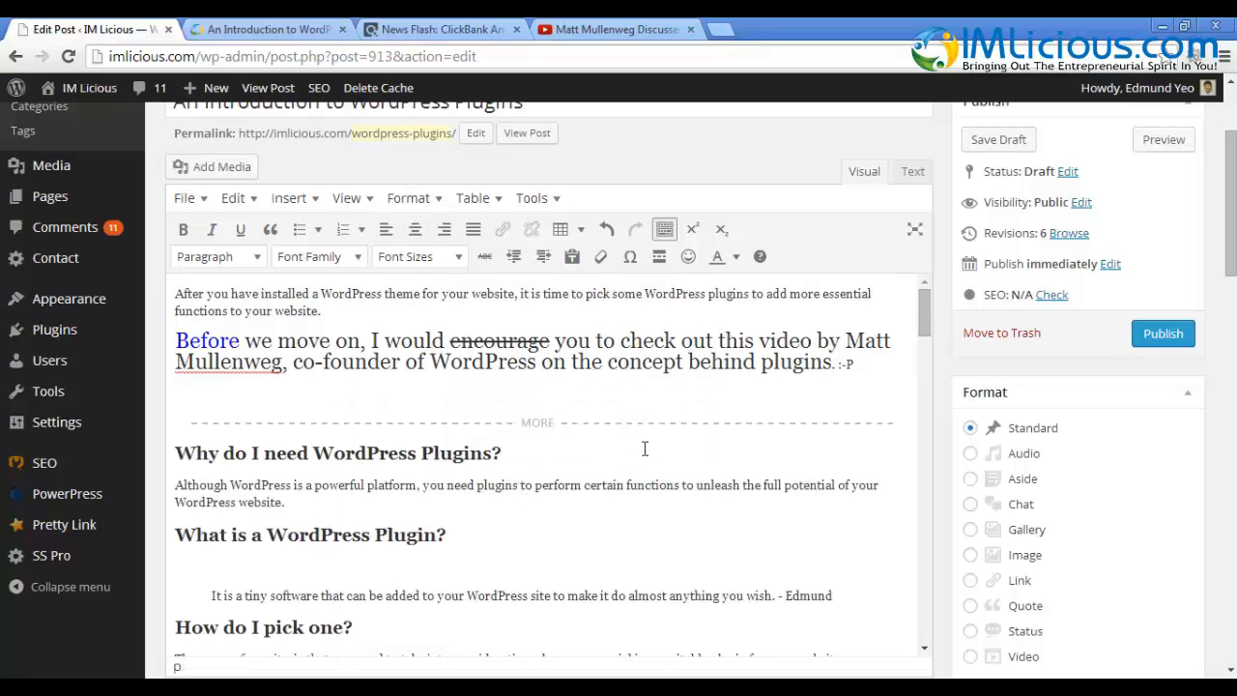
Remove the captioned plugin screenshot above "2. Ratings" from the post.
scroll(886, 386, "down", 10)
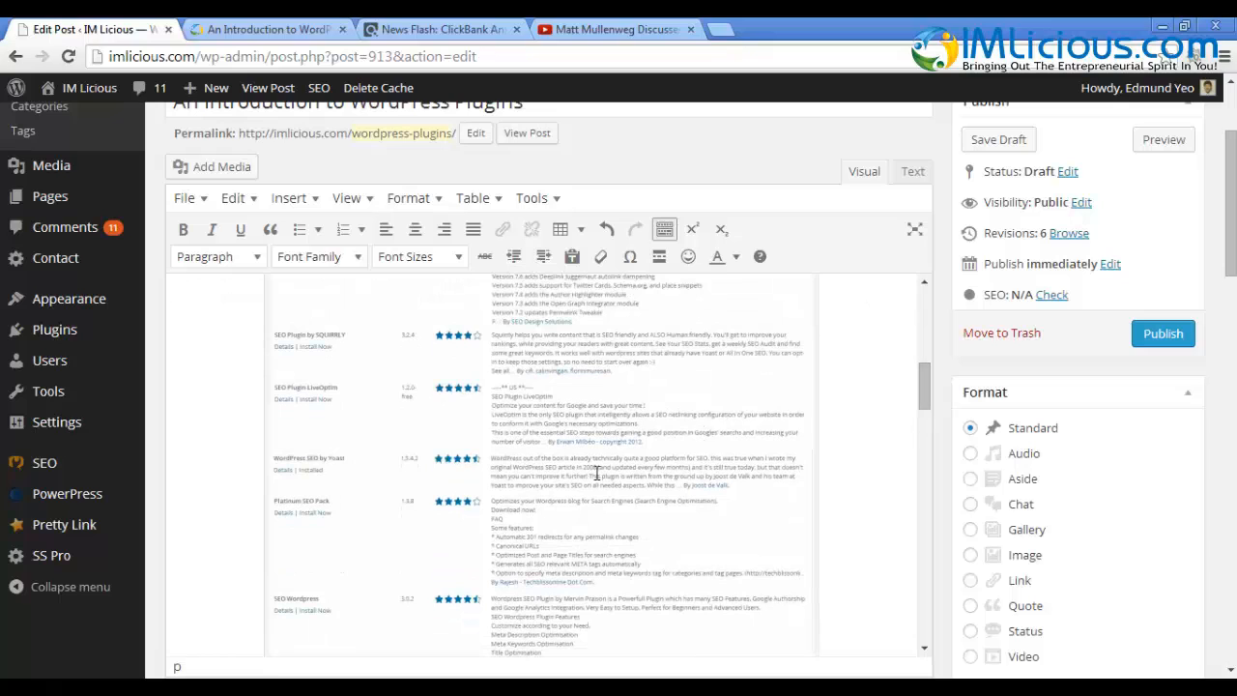
left_click(592, 471)
scroll(580, 397, "up", 3)
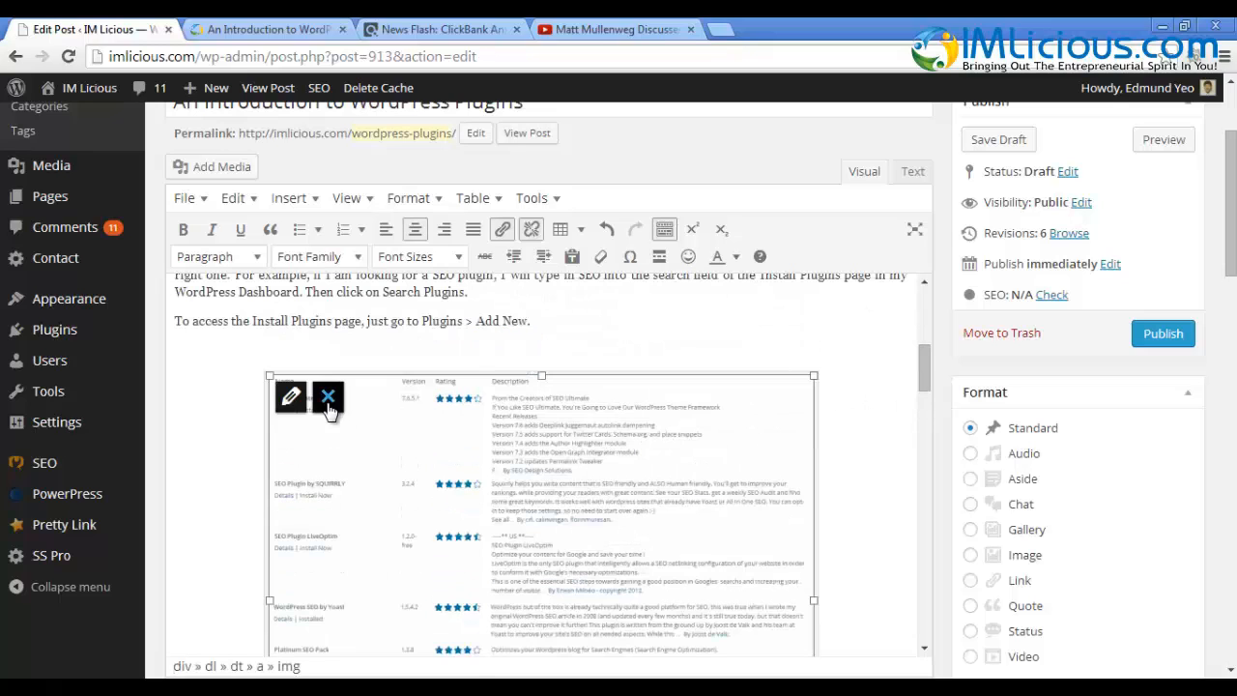
left_click(327, 396)
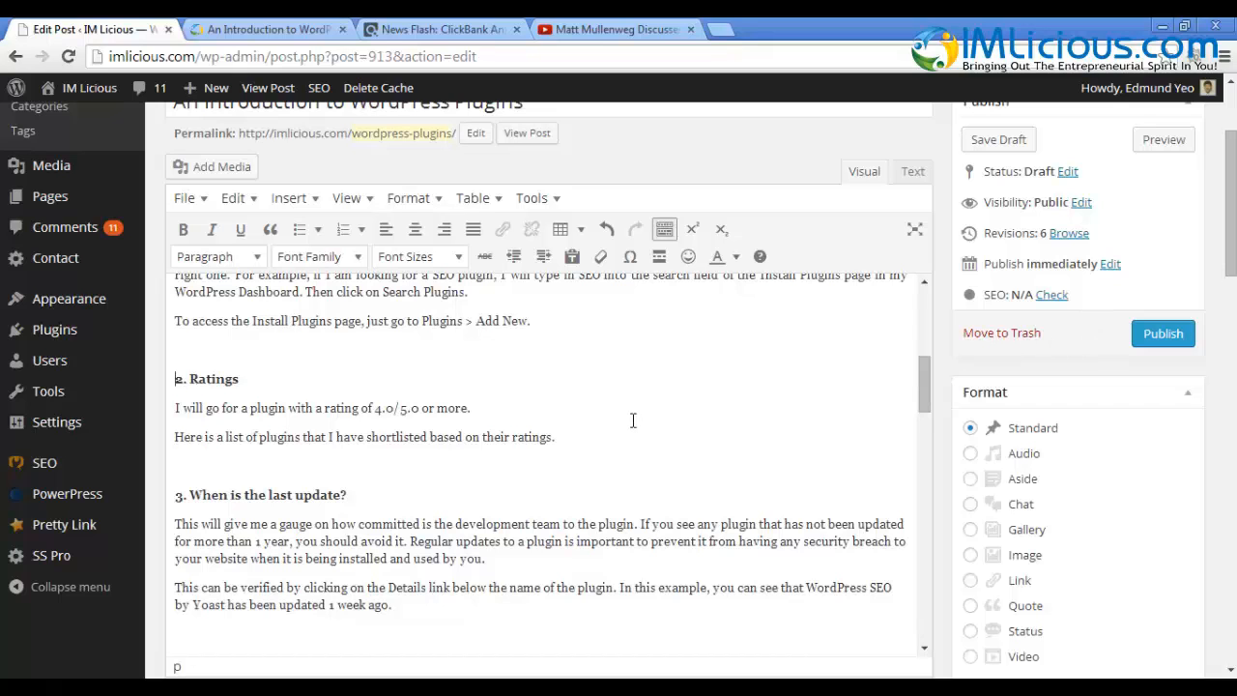
Add a new category named "Top WordPress Plugins" to the post, and deselect the WordPress Plugins and Tutorial categories.
left_click_drag(1234, 242, 1233, 348)
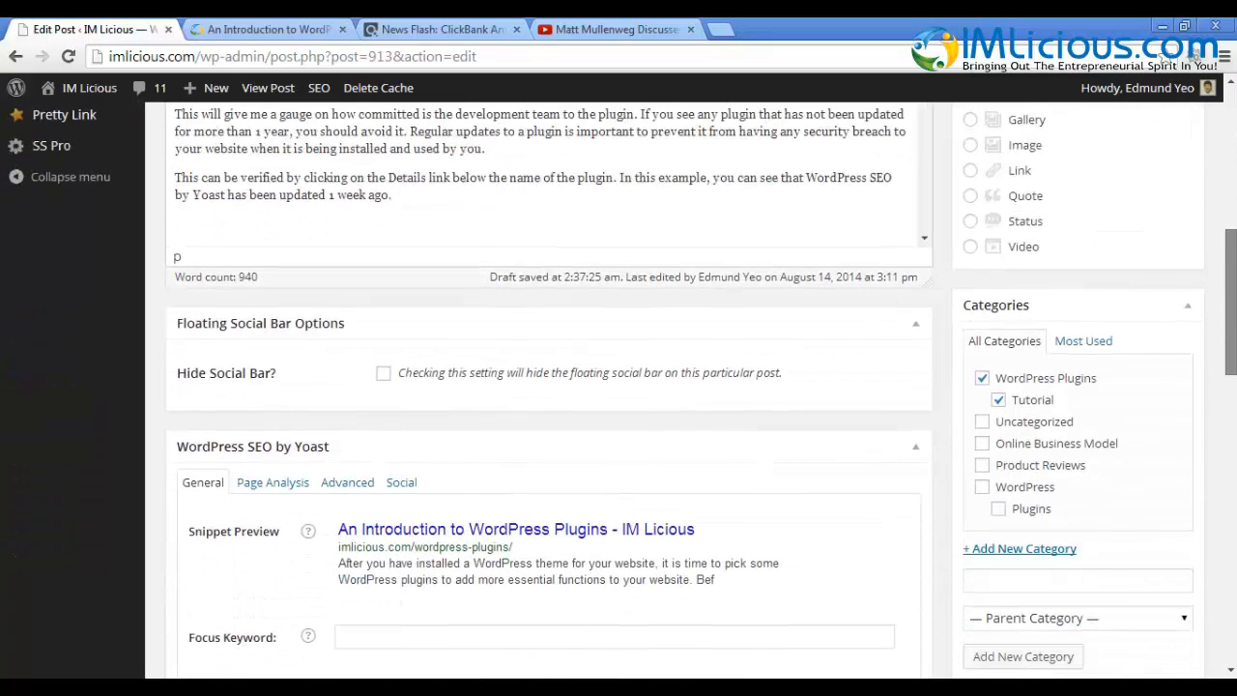
left_click(1002, 555)
left_click_drag(1232, 338, 1232, 365)
left_click(1017, 441)
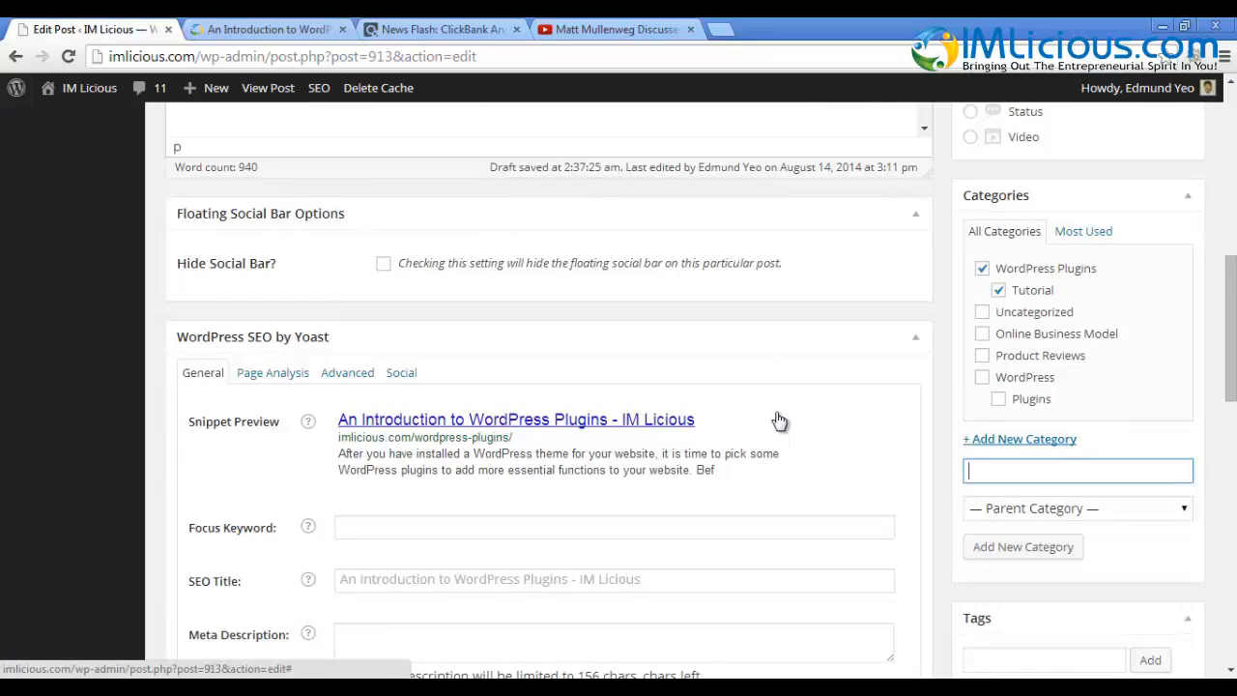
type("Top WordPress Plugins")
left_click(1022, 548)
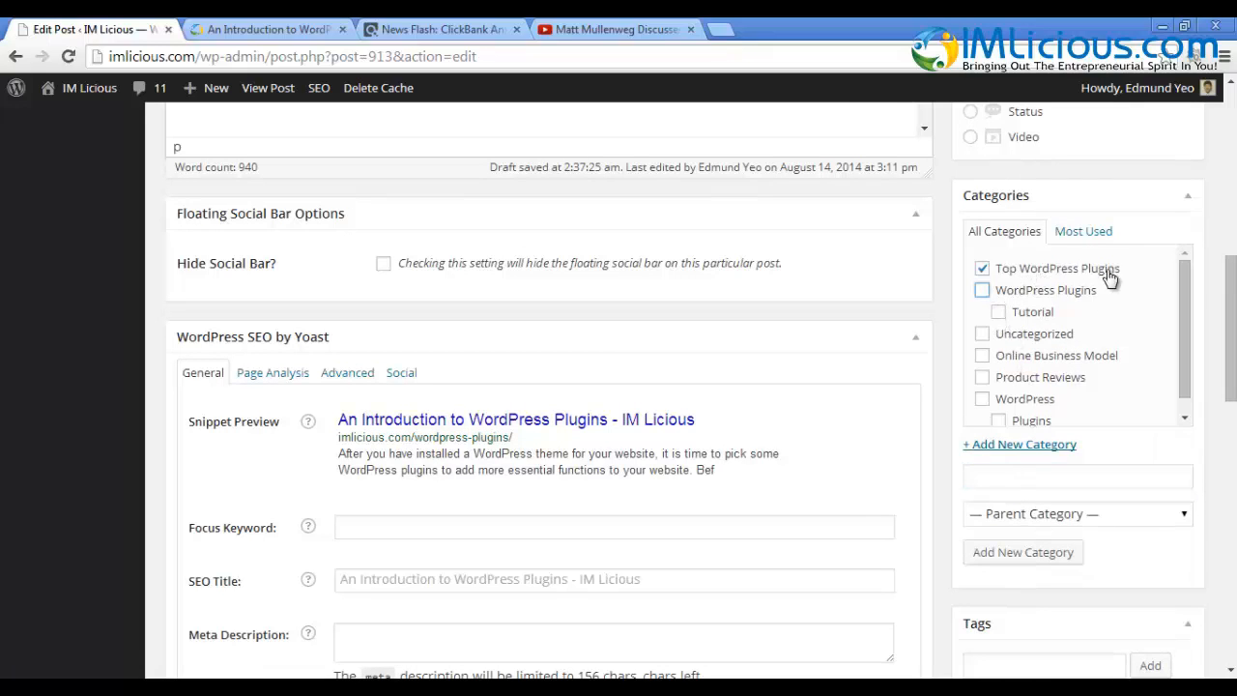
Add a new category named "Popular" with Top WordPress Plugins as its parent category.
left_click(1067, 522)
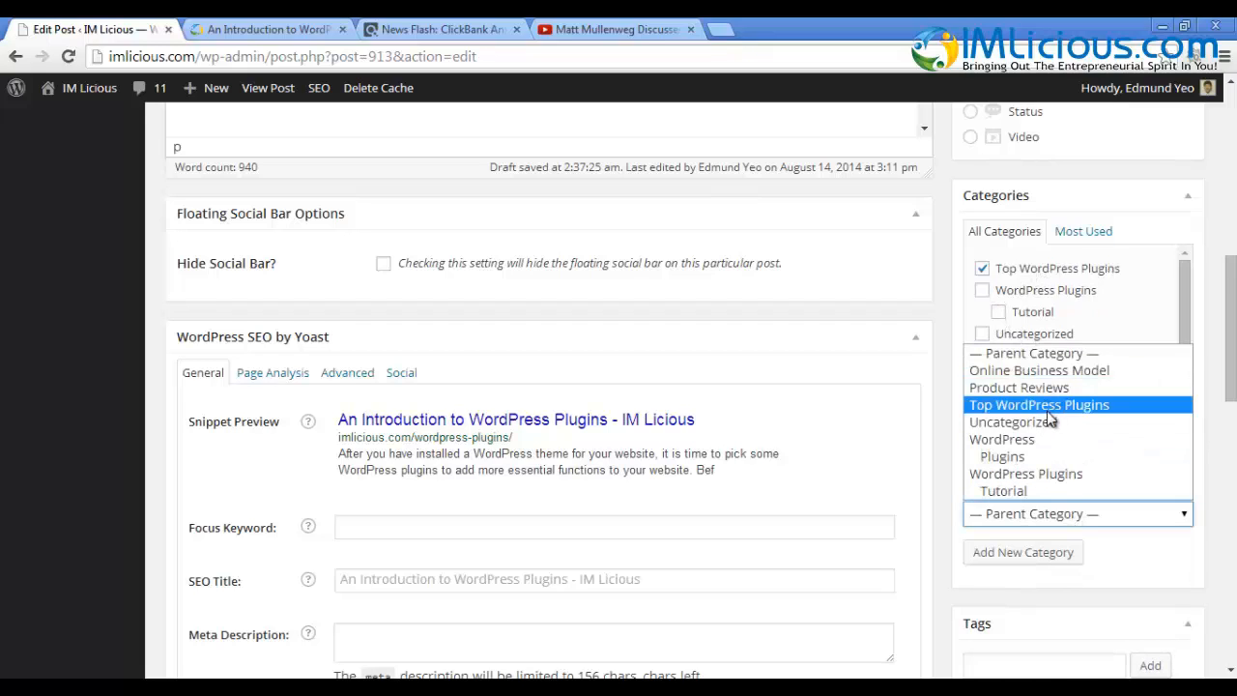
left_click(1049, 411)
left_click(1005, 478)
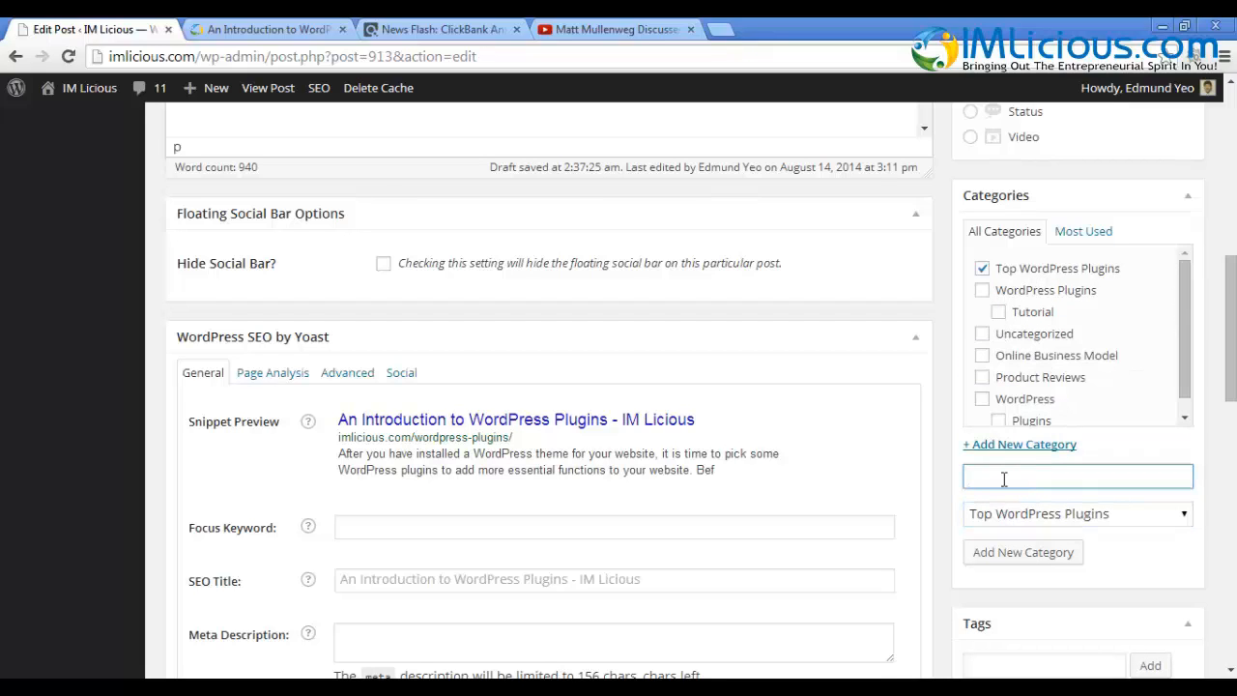
type("Popular")
left_click(1041, 555)
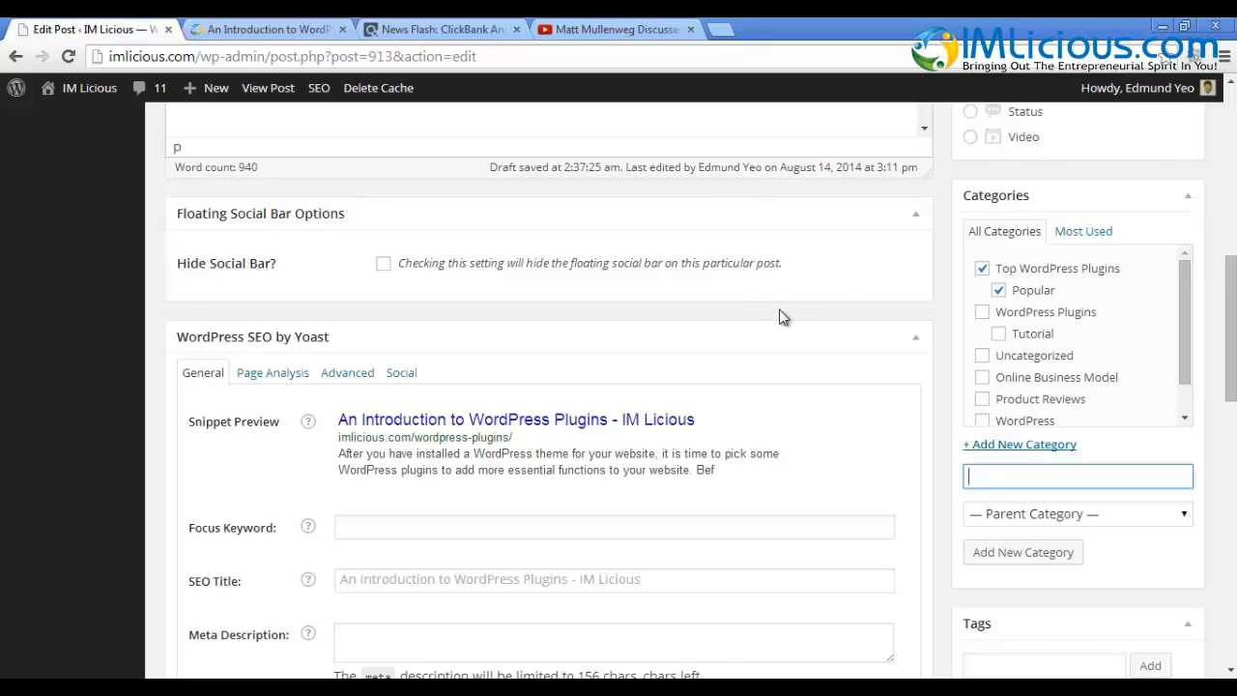
Also assign the post to the WordPress Plugins, Online Business Model, Product Reviews and WordPress categories.
left_click(982, 312)
left_click(982, 377)
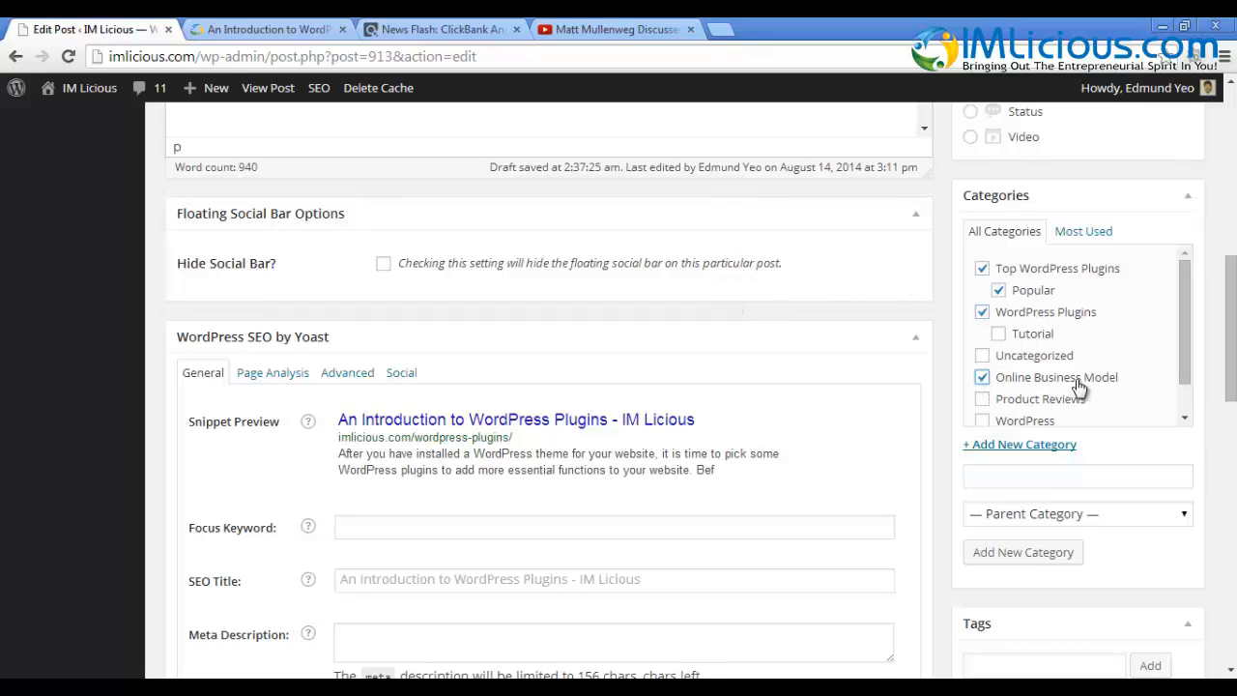
left_click(982, 400)
left_click(982, 421)
Add the tag "wordpress plugin" to the post.
scroll(1058, 504, "down", 1)
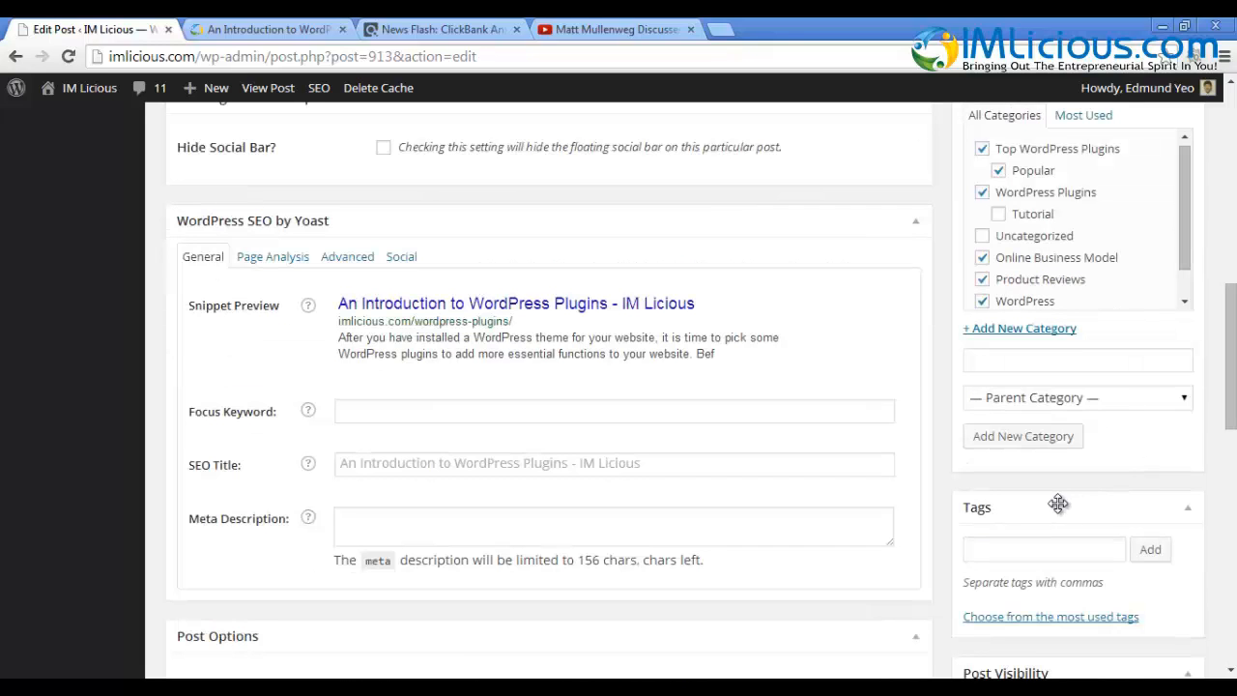
left_click(1015, 551)
type("wordpress plugin")
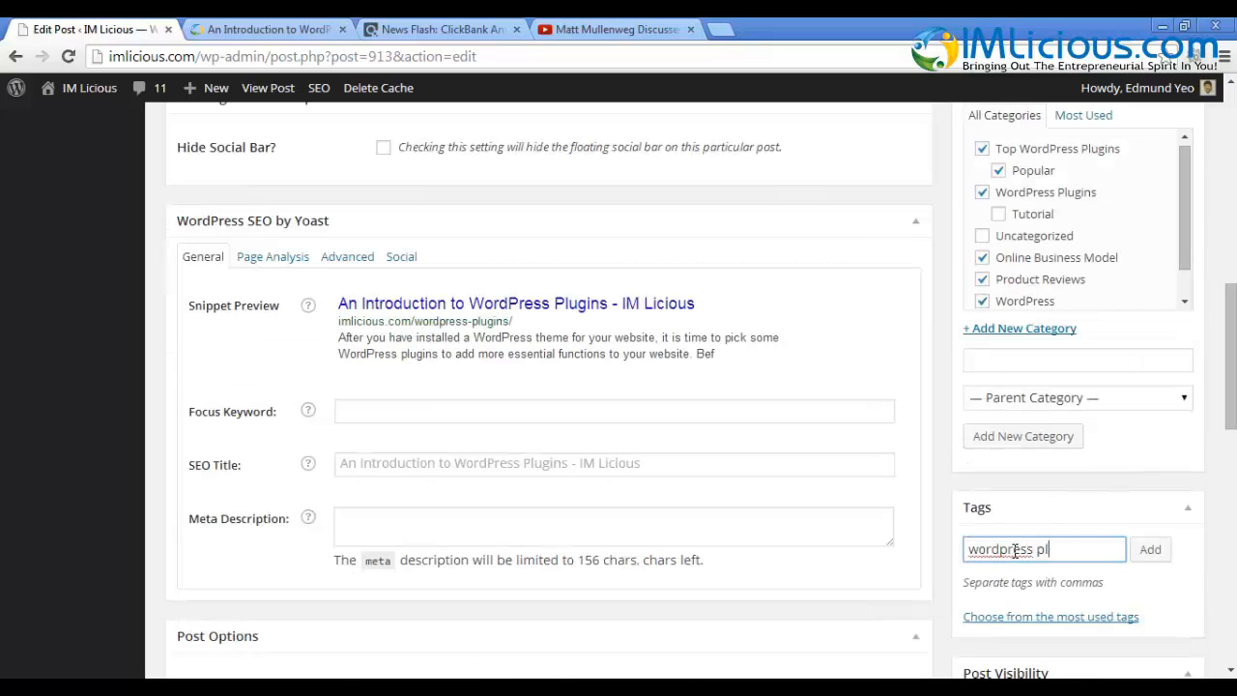
key("Return")
Write the post's excerpt as "Find out how to choose the best wordpress plugins for your website".
scroll(1010, 544, "up", 1)
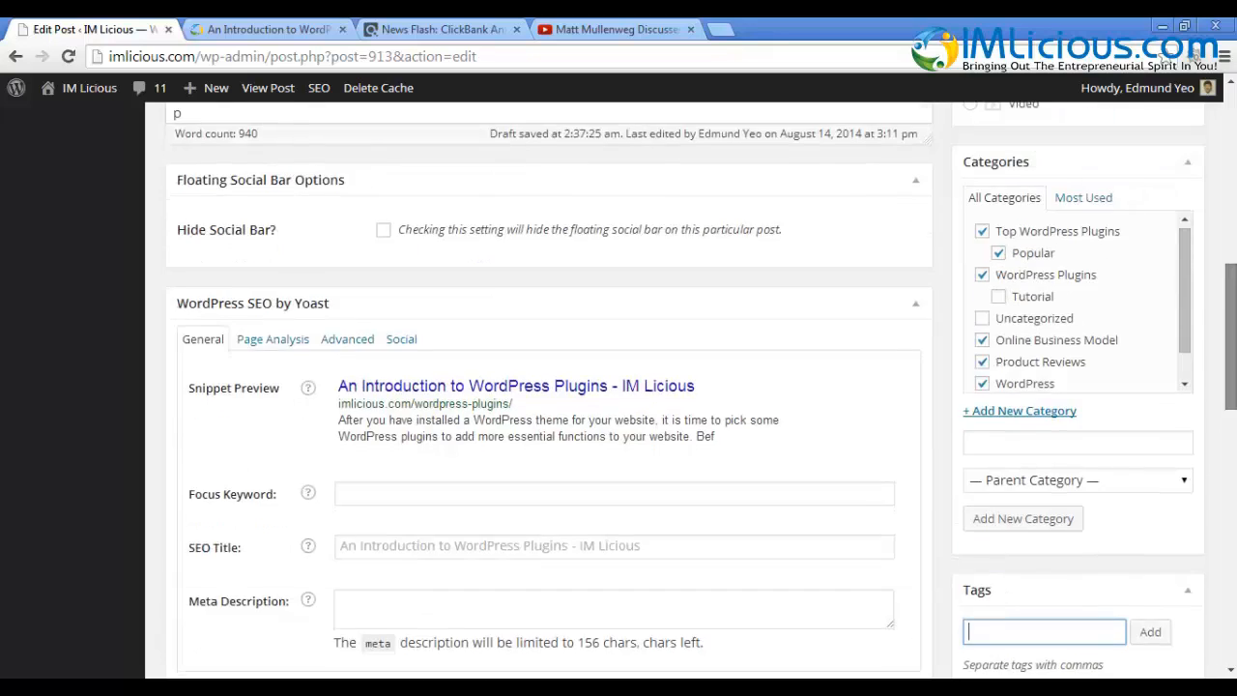
scroll(1009, 512, "down", 6)
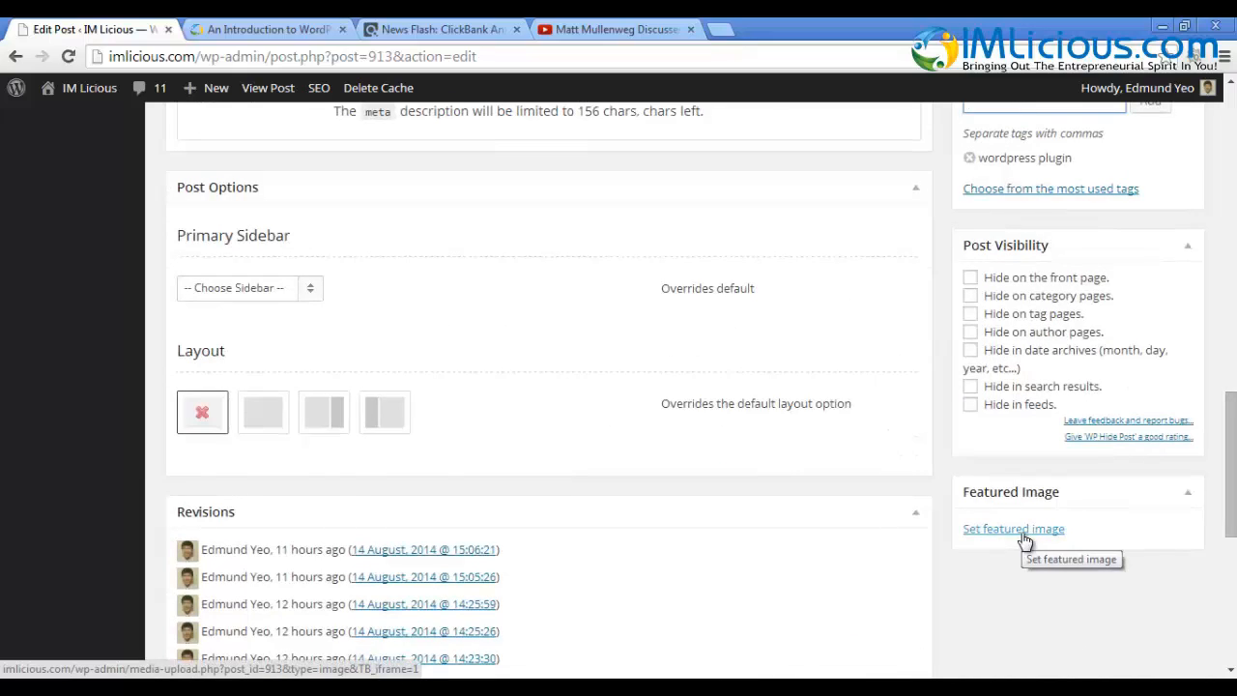
scroll(1026, 541, "down", 2)
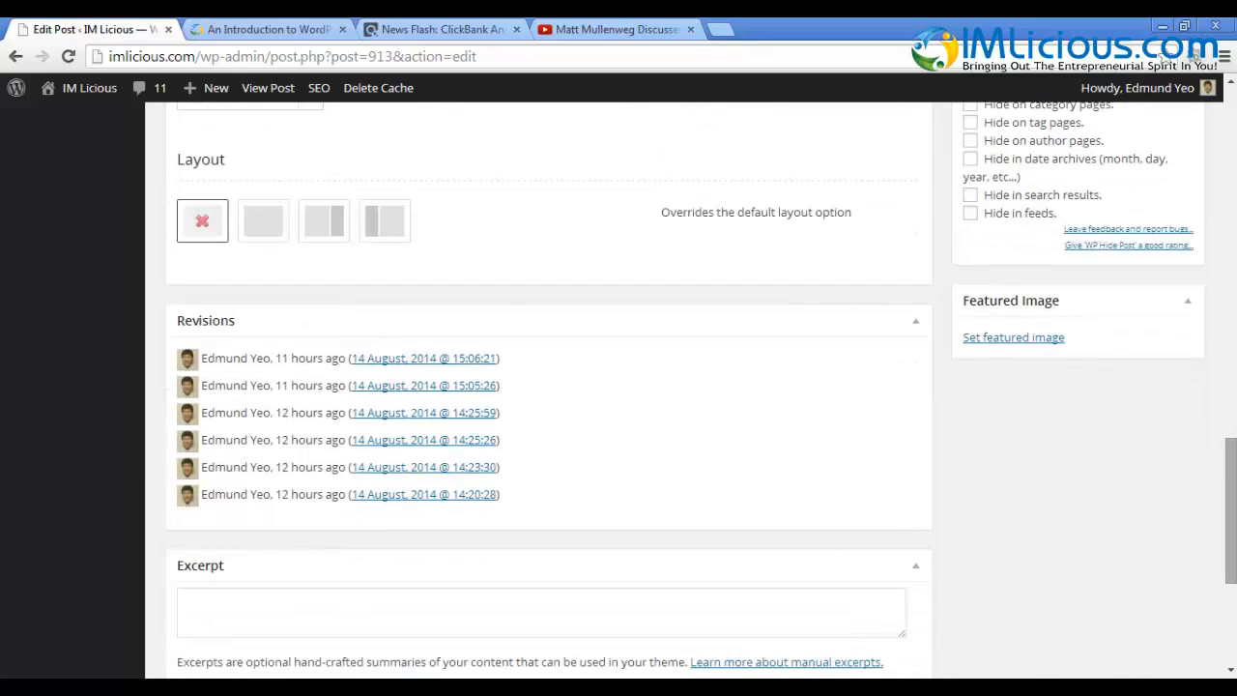
left_click(275, 611)
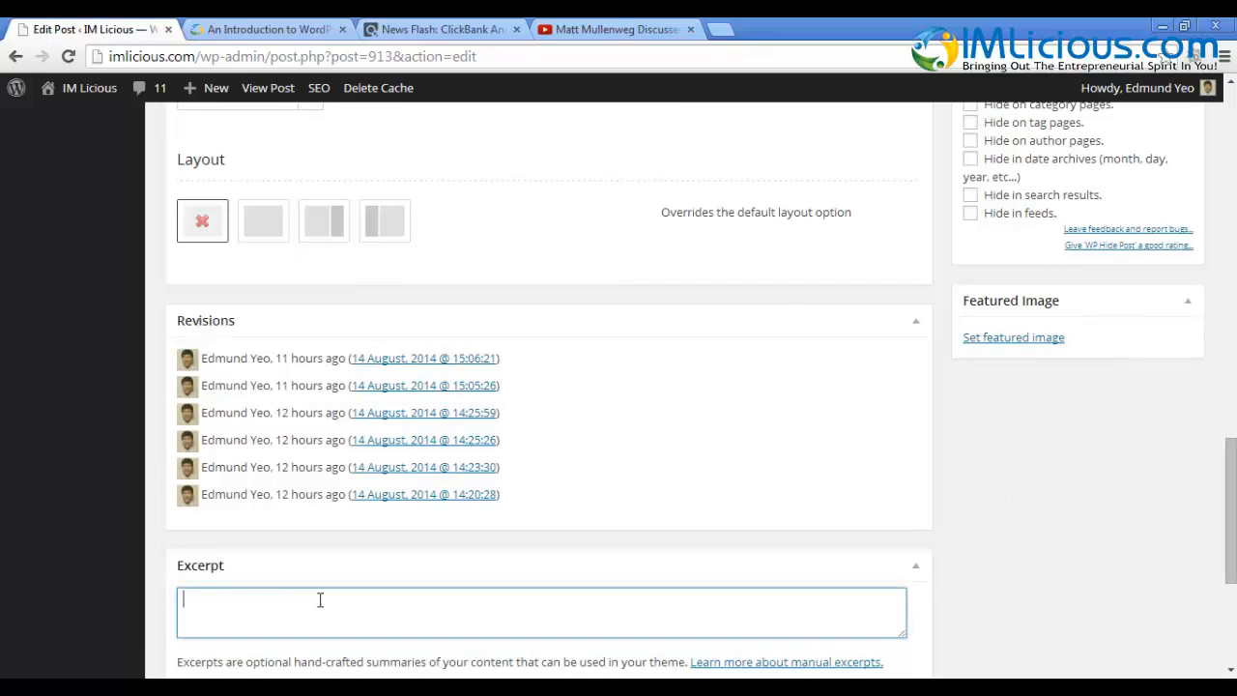
type("Fin dou")
key("BackSpace")
key("BackSpace")
key("BackSpace")
type("d out how to choose th")
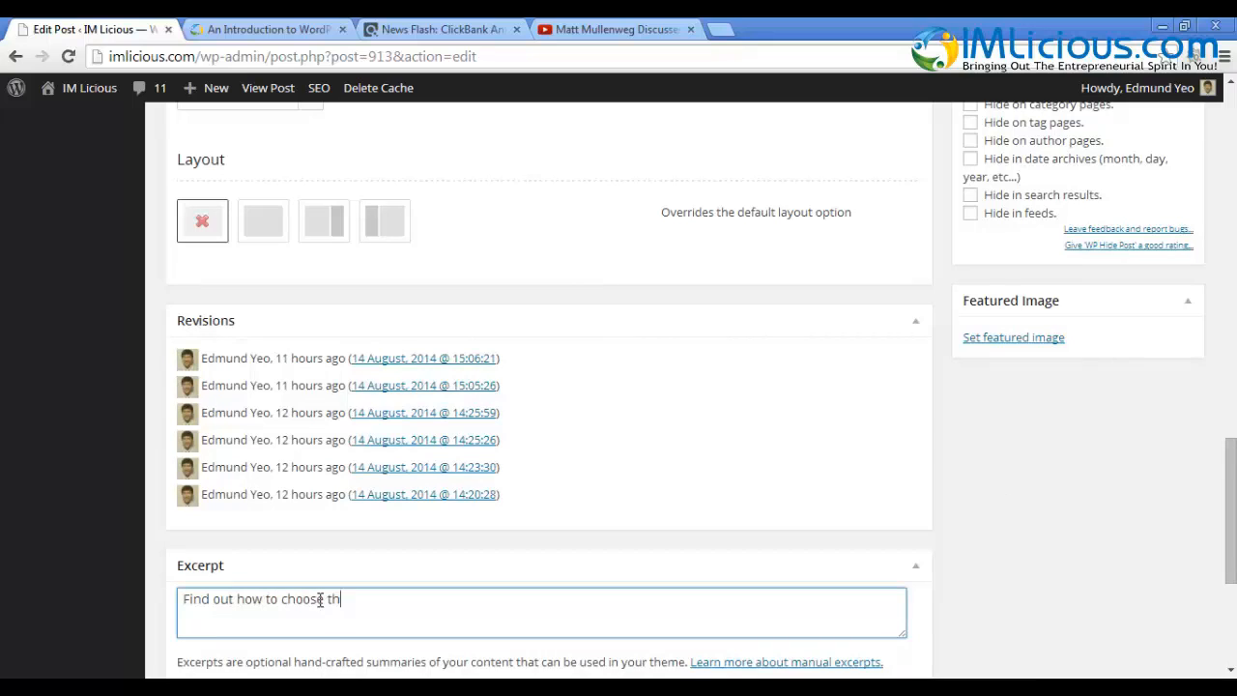
type("e best wordpress plugins for y")
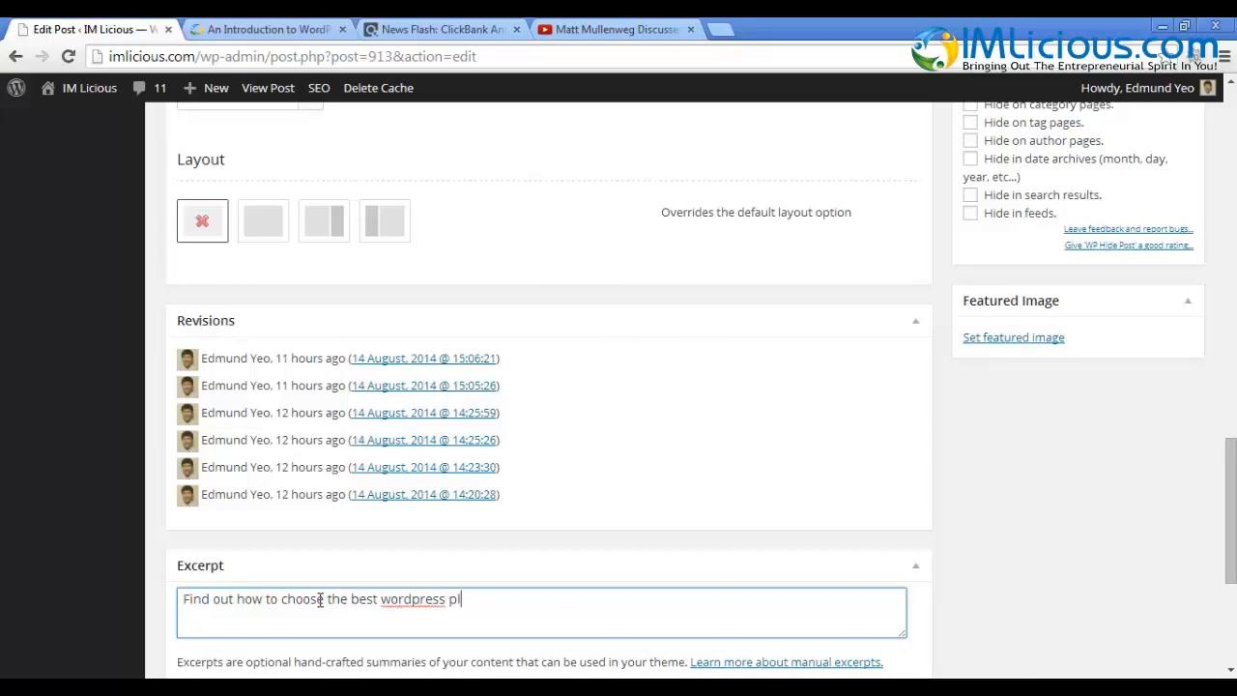
type("our websi")
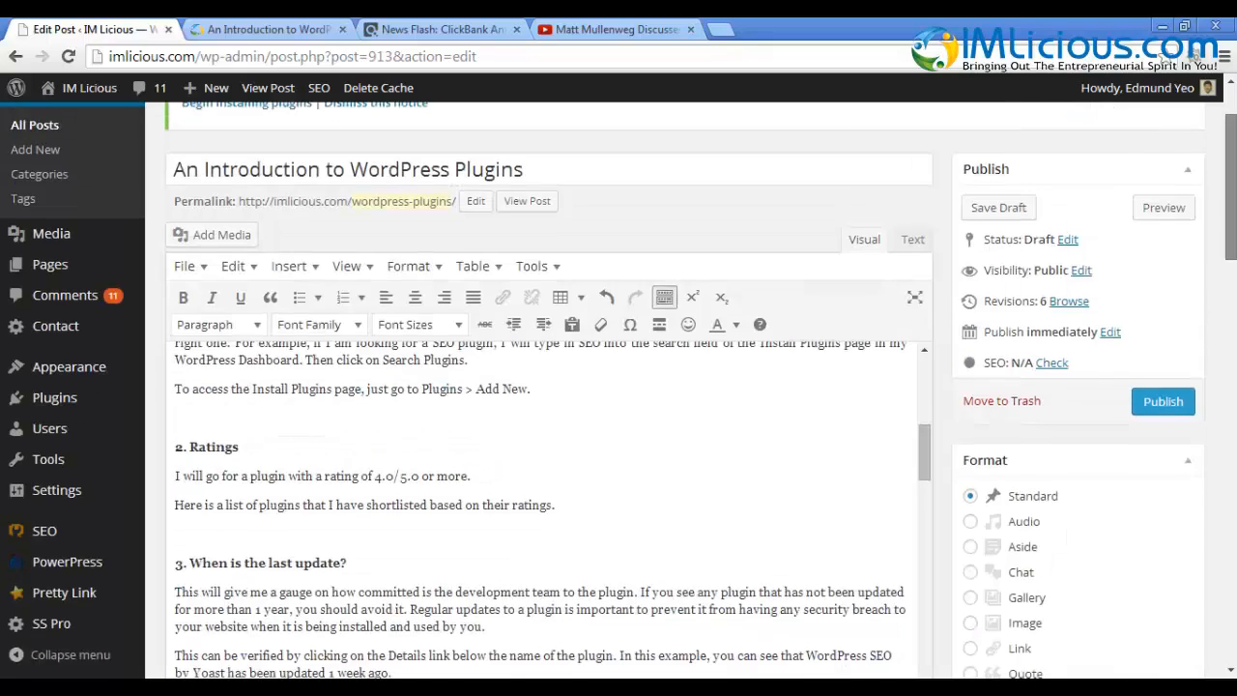
Examine how post excerpts appear on the site's Online Business Model category page.
scroll(732, 290, "up", 3)
left_click_drag(1231, 300, 1230, 234)
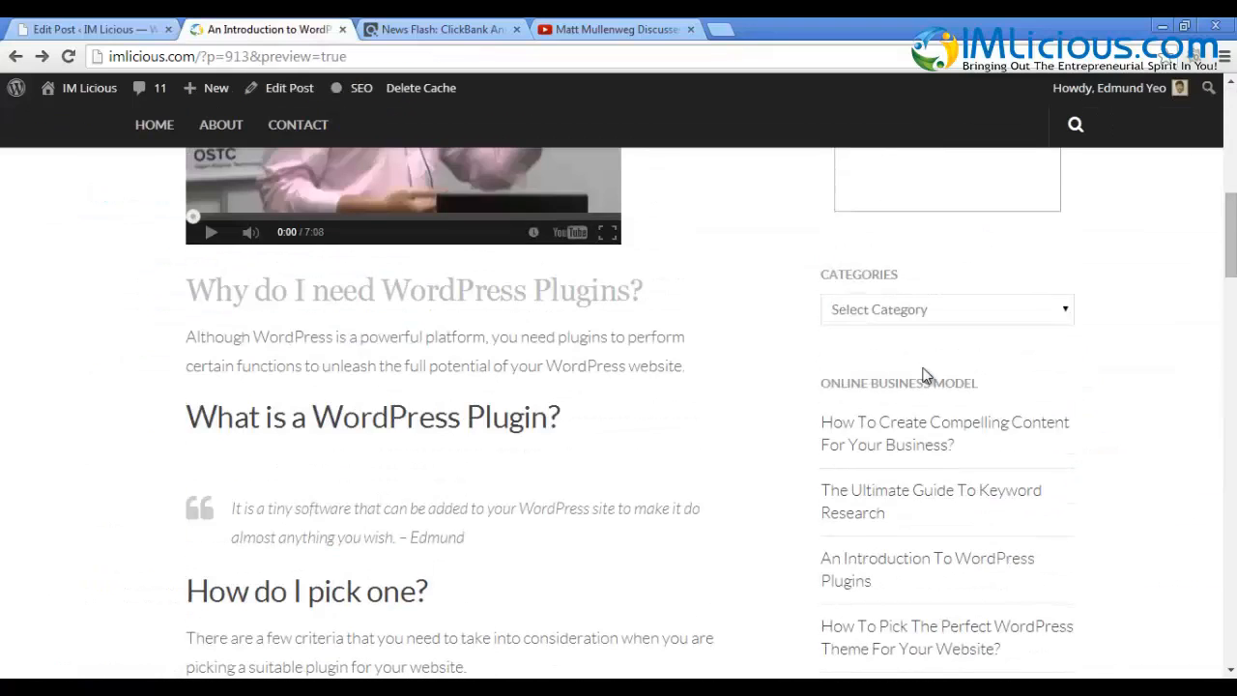
left_click(928, 310)
left_click(870, 348)
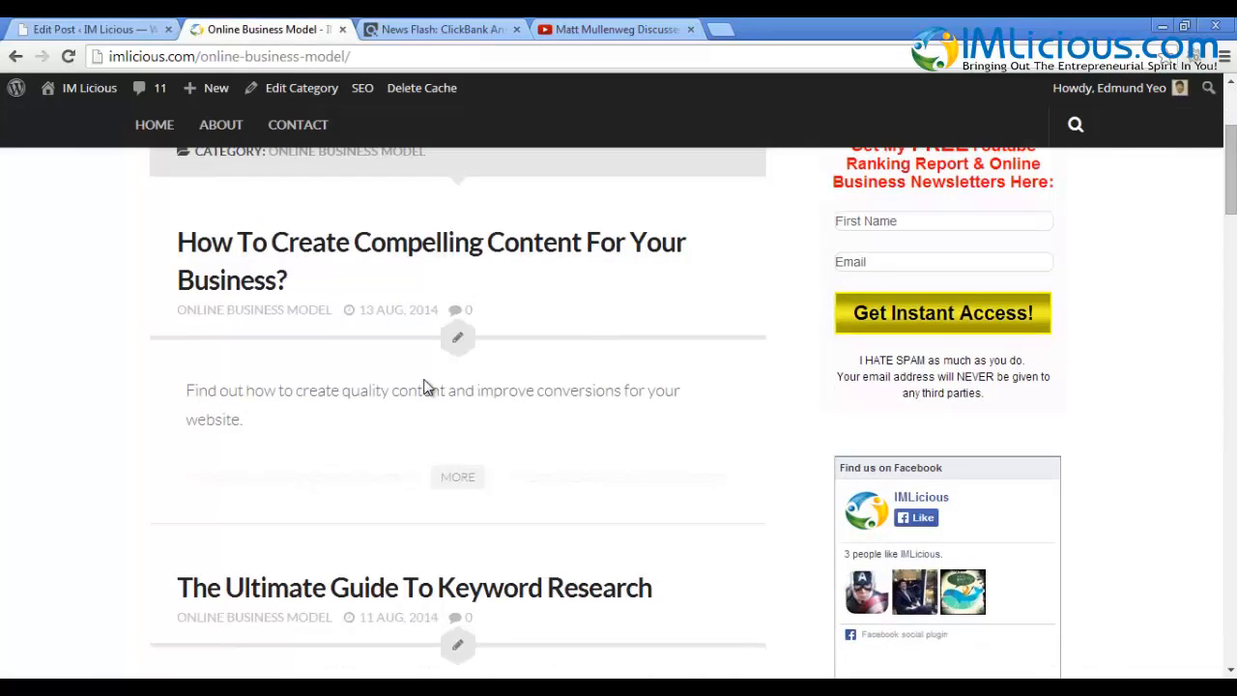
left_click(457, 478)
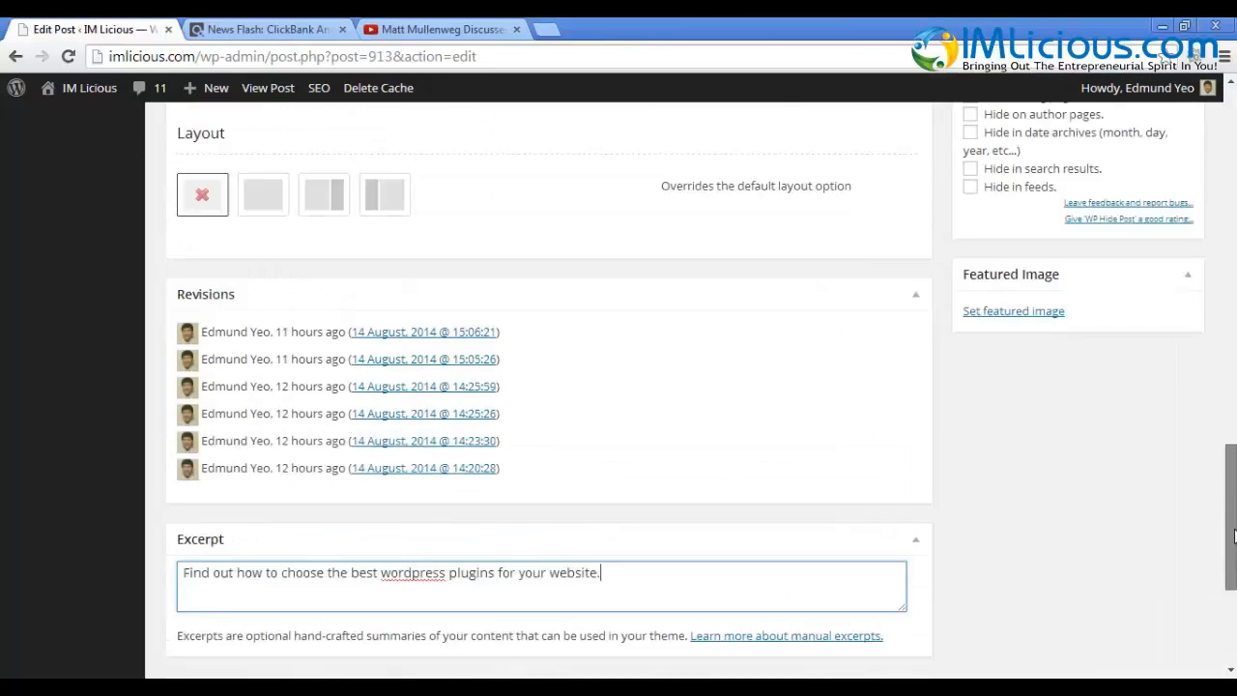
scroll(669, 512, "up", 10)
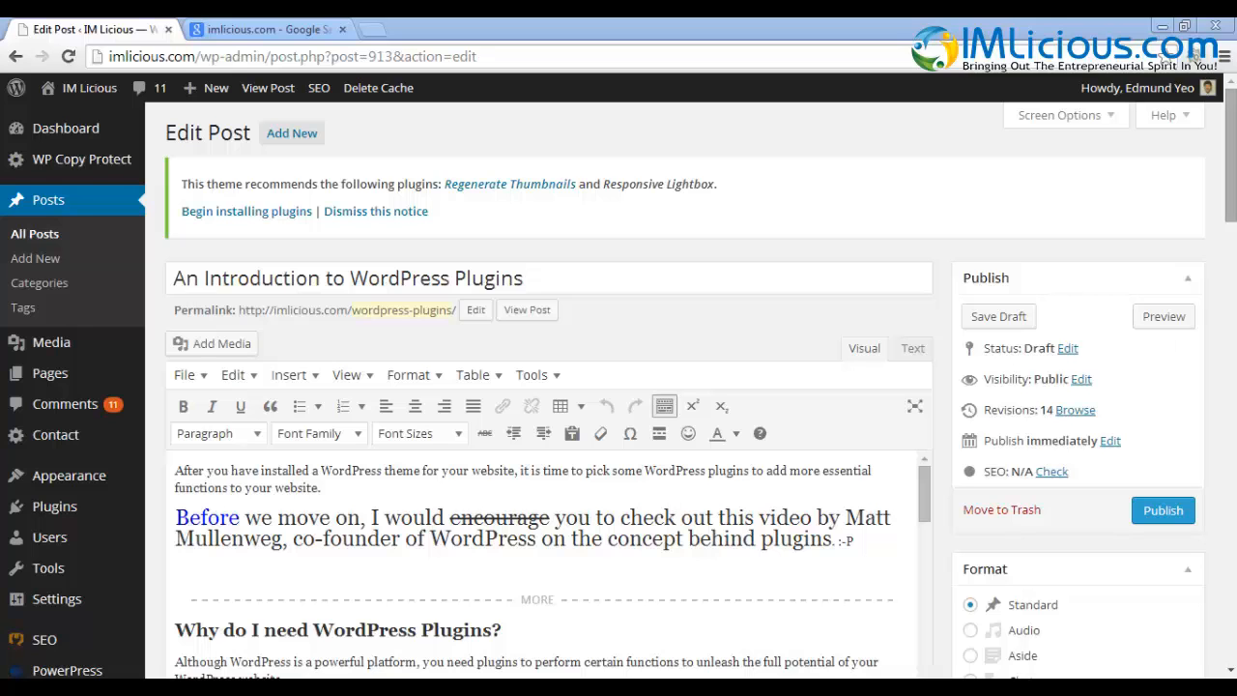
Write the post's SEO meta description as "Confused about wordpress plugins? Get your answers here.".
scroll(282, 496, "down", 10)
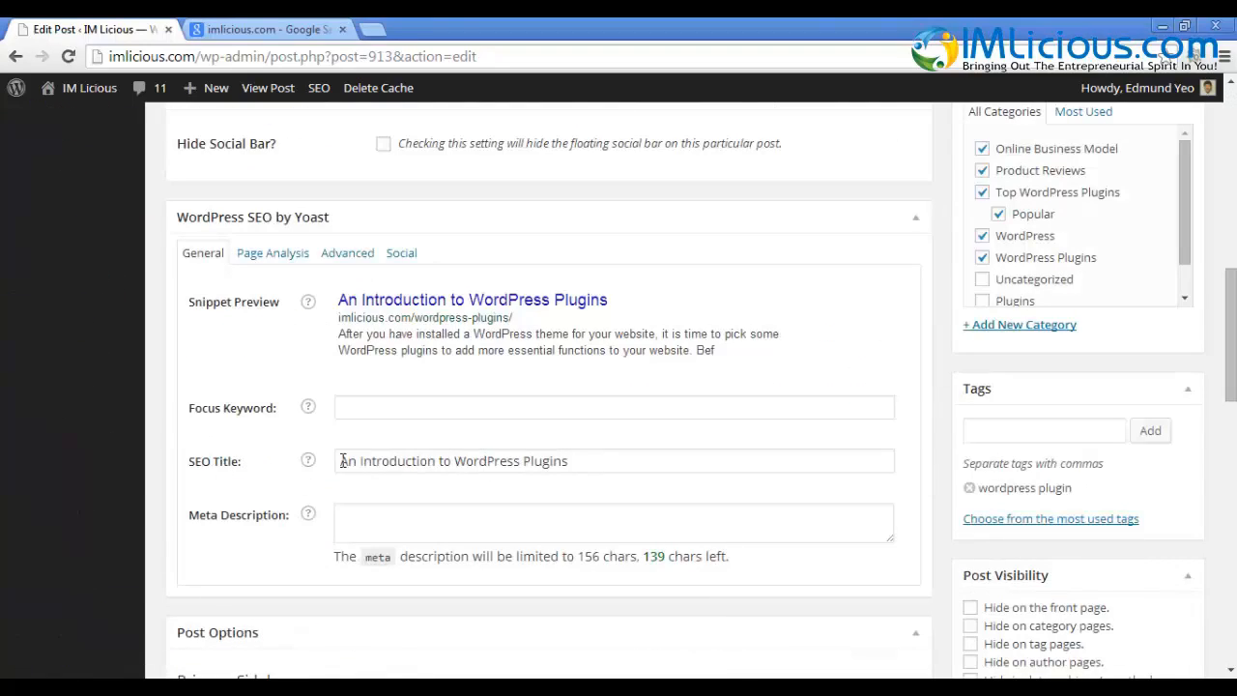
left_click_drag(342, 461, 593, 456)
left_click(588, 464)
left_click(442, 520)
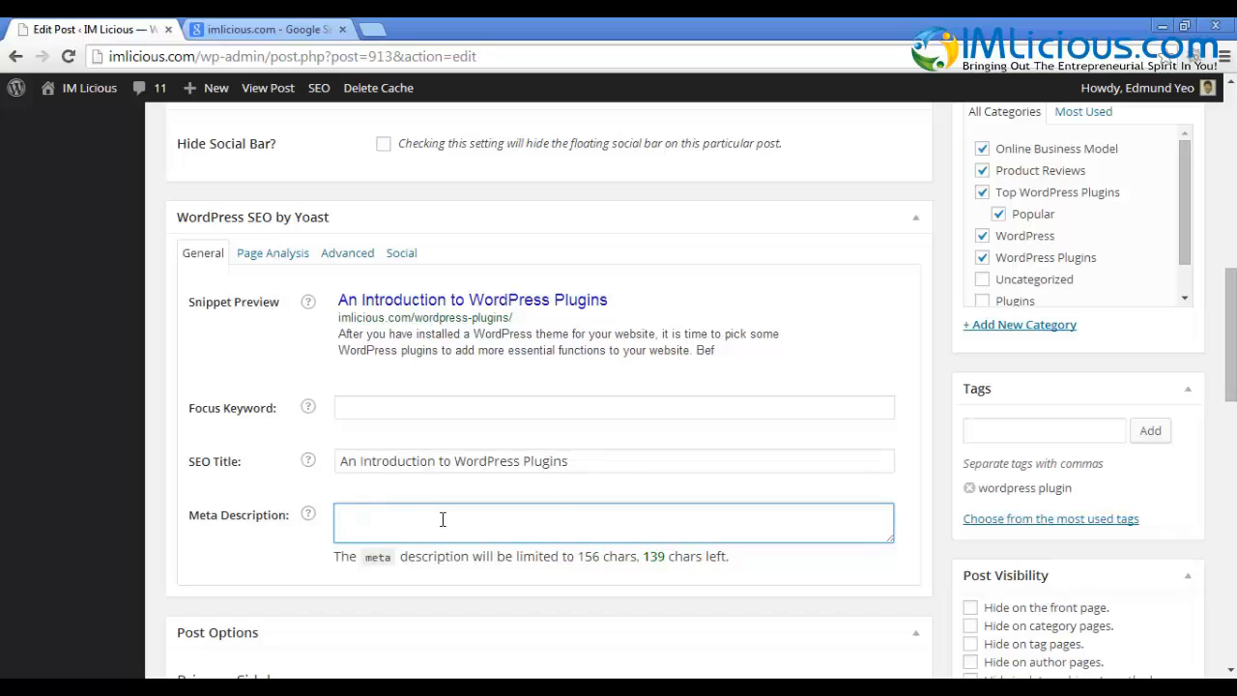
type("Confused ")
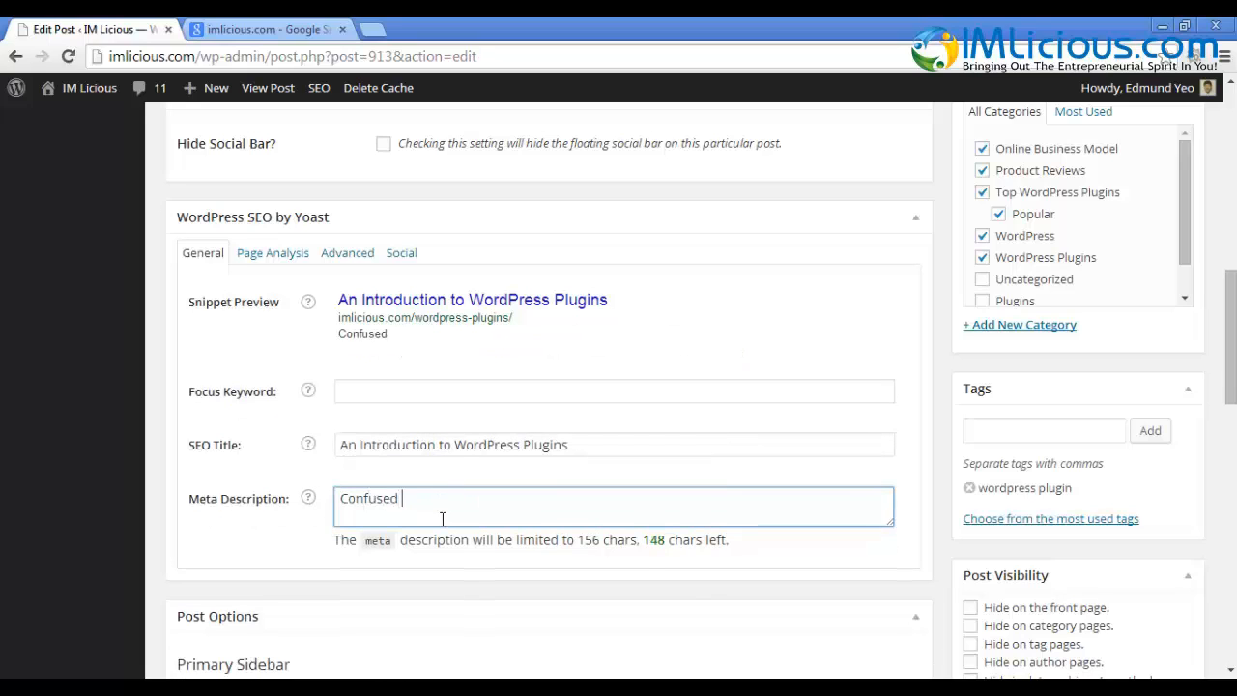
type("about")
key("BackSpace")
key("BackSpace")
type("ut wordpress plugins? Get your ")
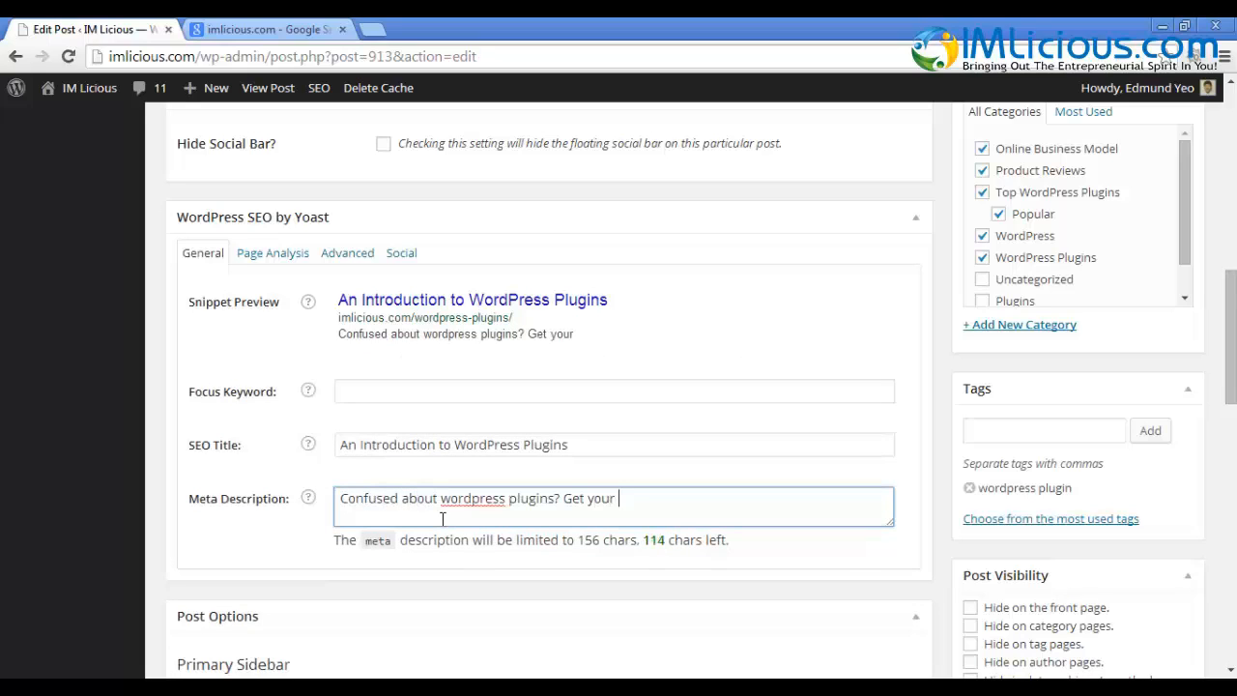
type("answers here.")
Set the post's SEO focus keyword to "wordpress plugins" and check where it is found.
left_click(396, 390)
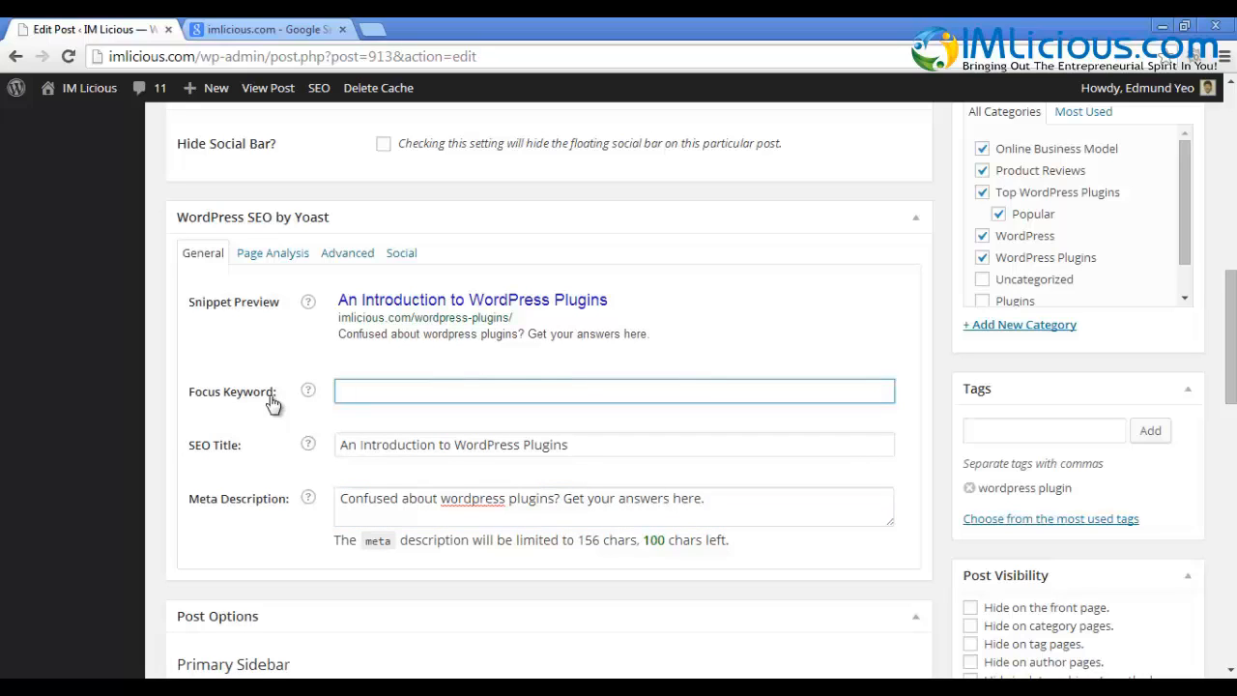
type("wordp")
type("ress plugins")
left_click(240, 440)
scroll(240, 440, "down", 2)
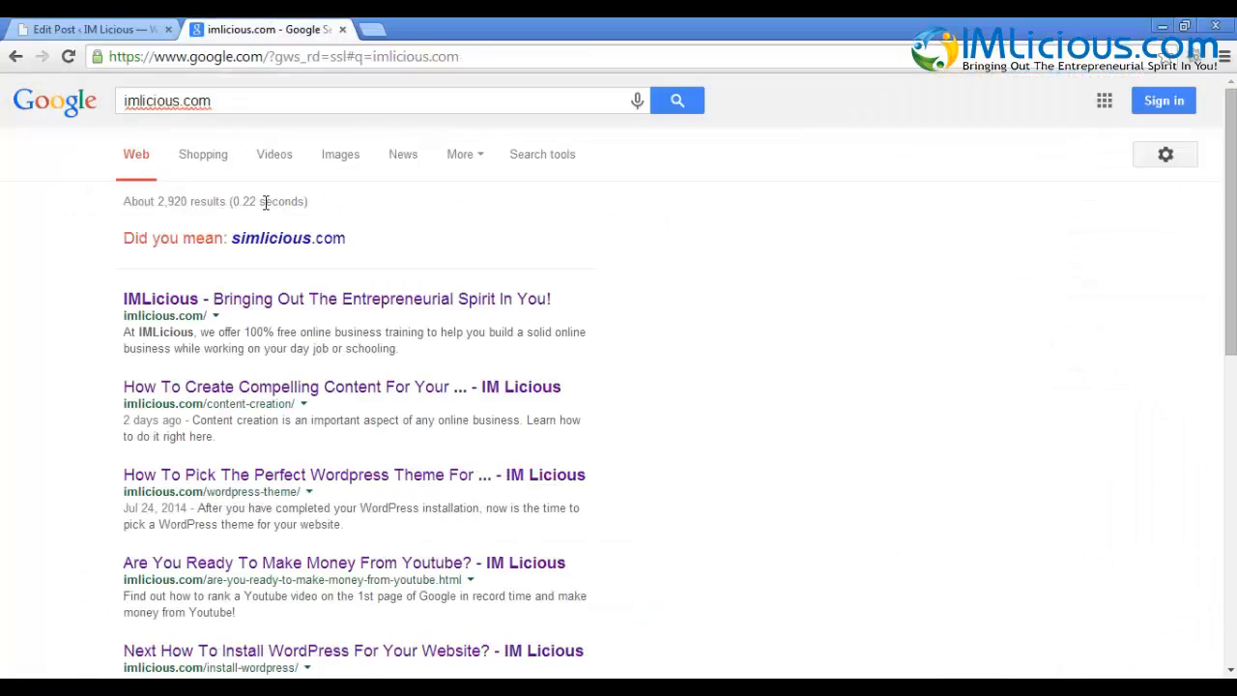
Compare the post's snippet and meta description with the Google search results for imlicious.com.
left_click(151, 31)
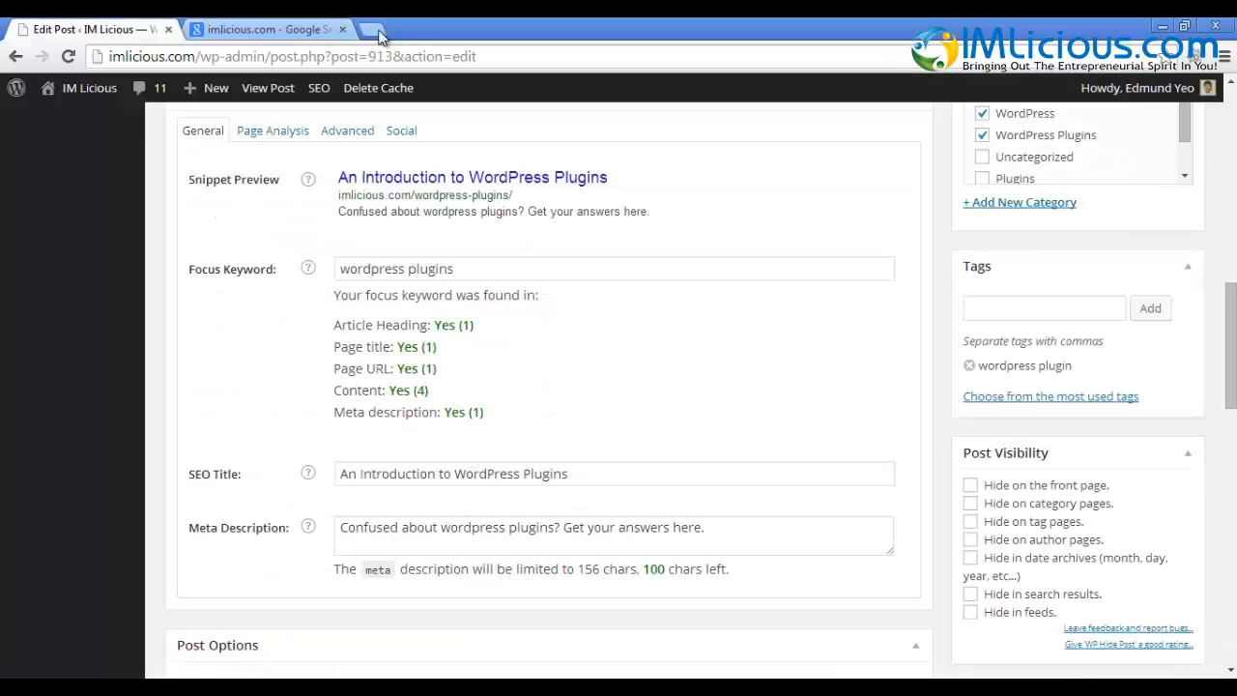
left_click(276, 29)
left_click_drag(122, 332, 409, 344)
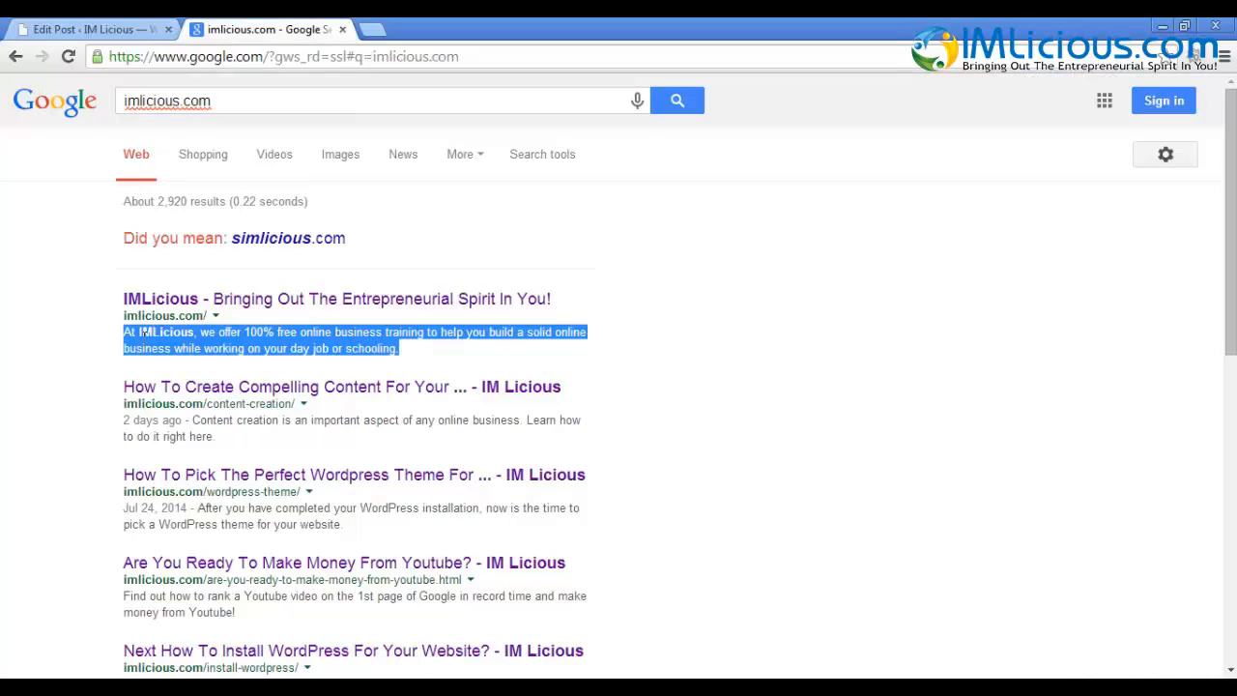
left_click(145, 29)
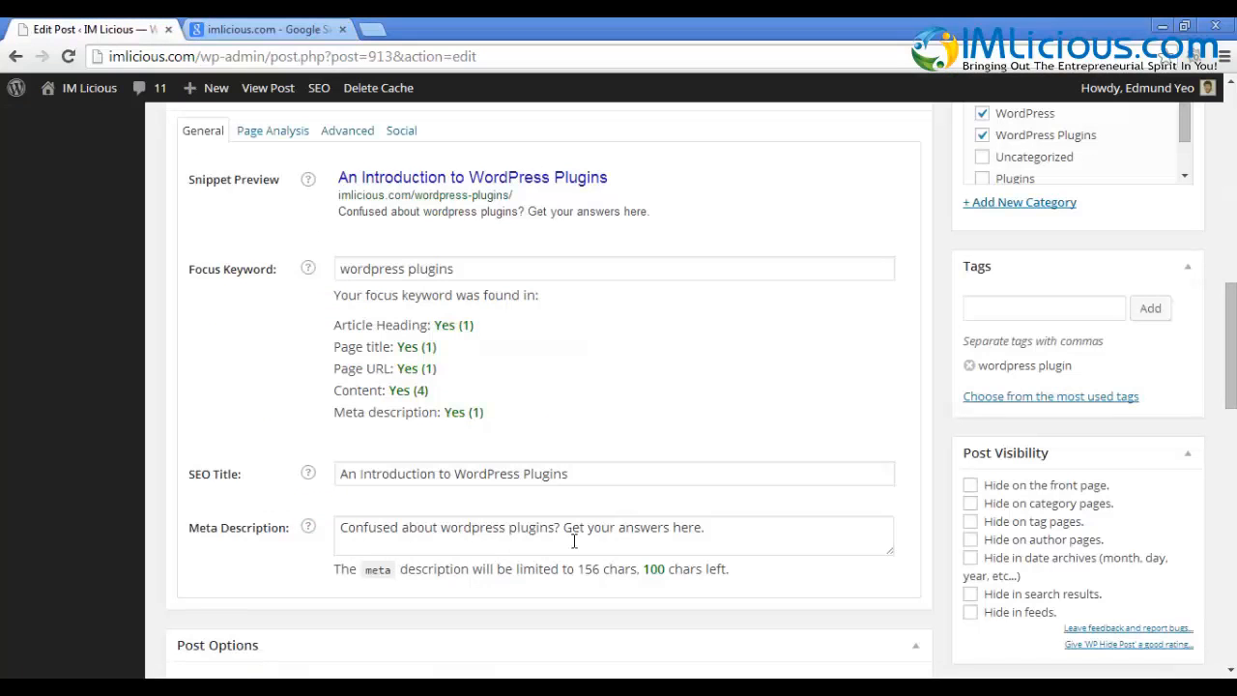
key("ctrl+Tab")
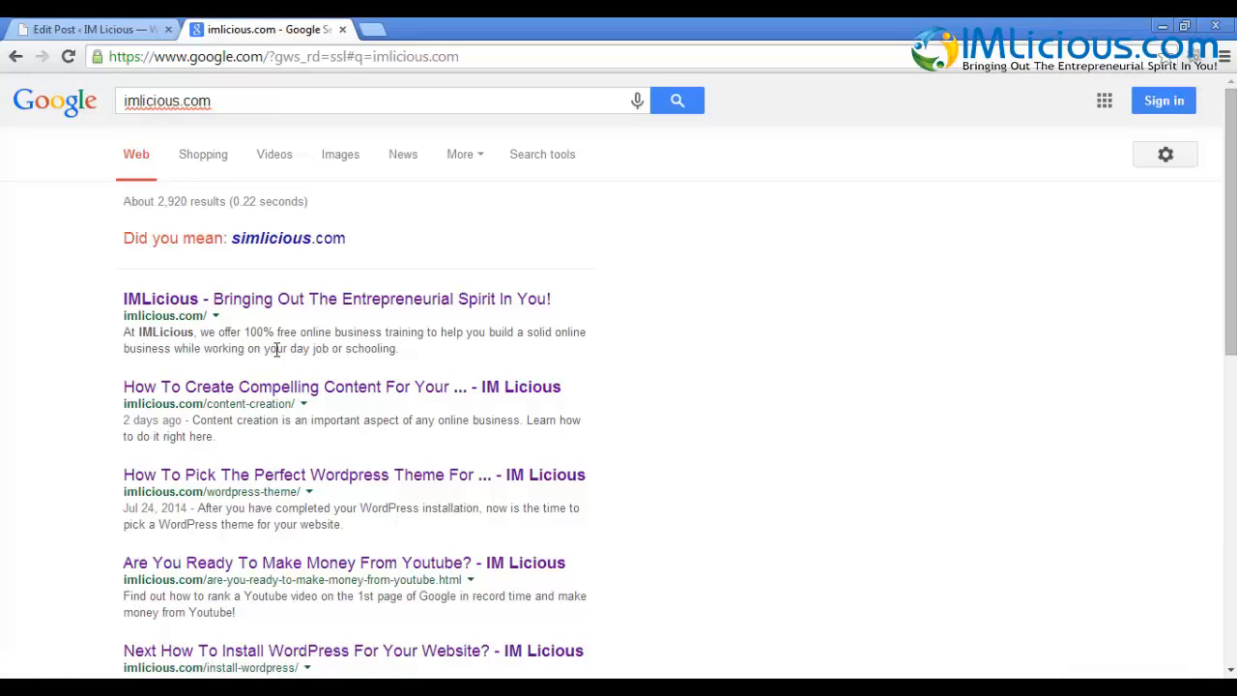
key("ctrl+Tab")
Save the post draft and open its SEO page analysis.
scroll(1000, 283, "up", 10)
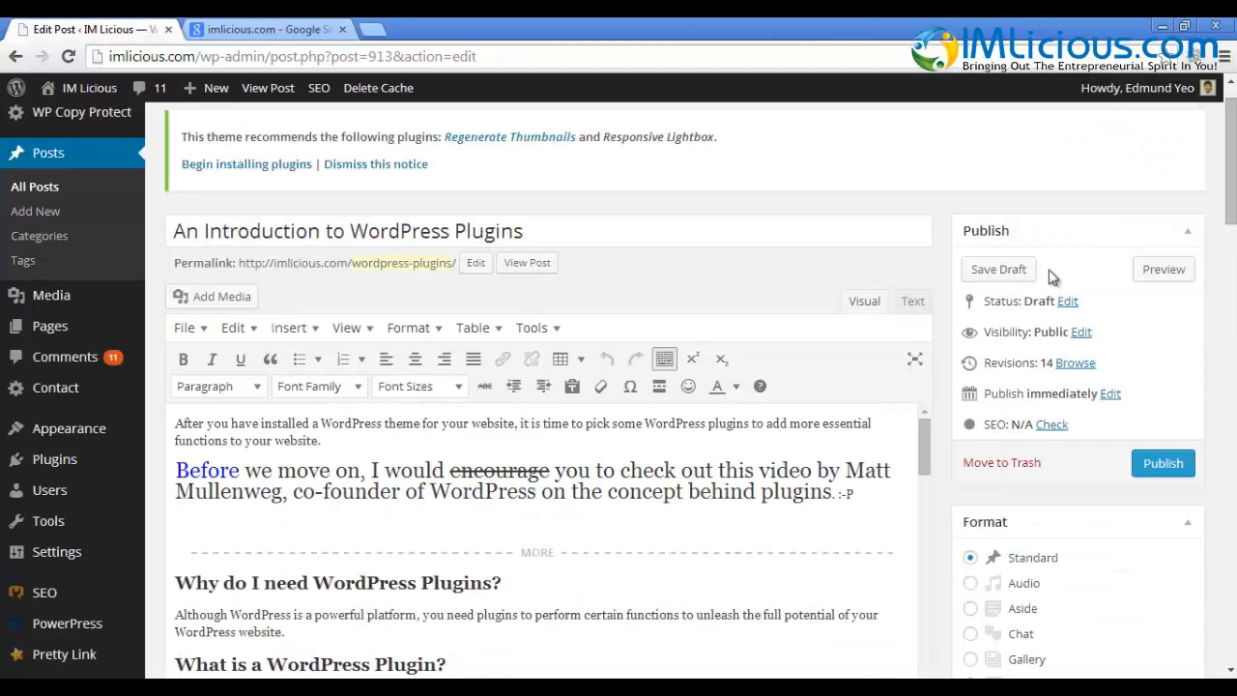
left_click(998, 272)
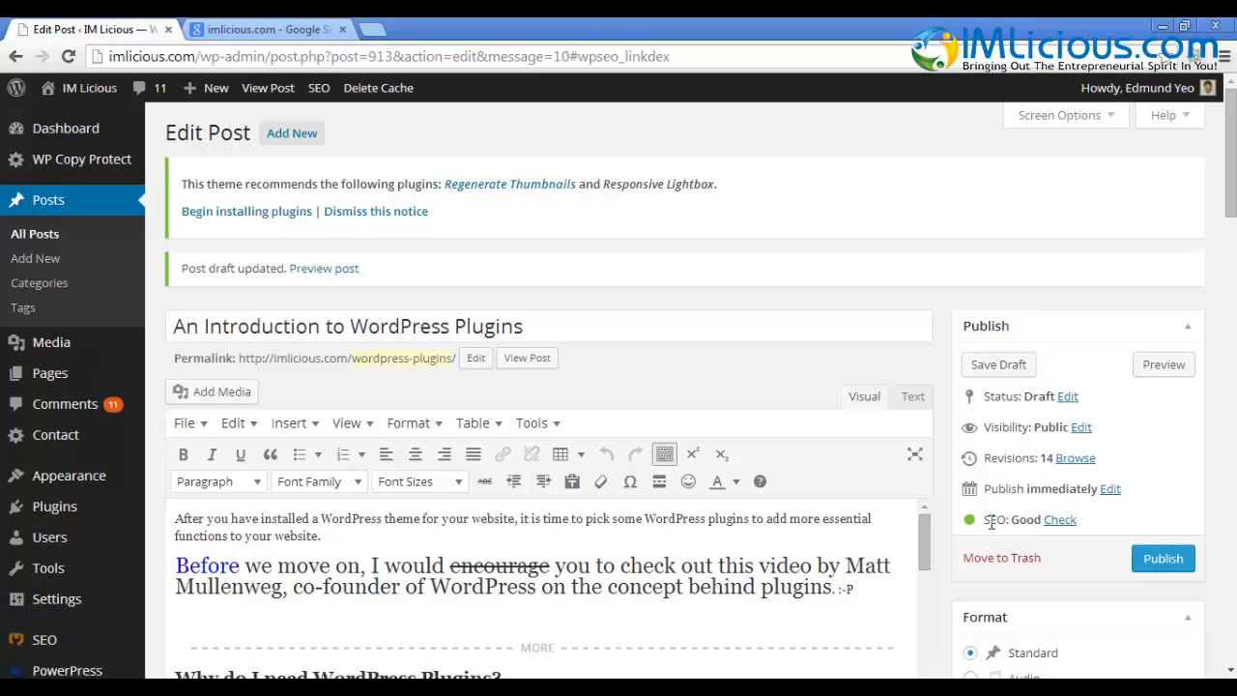
left_click(1066, 522)
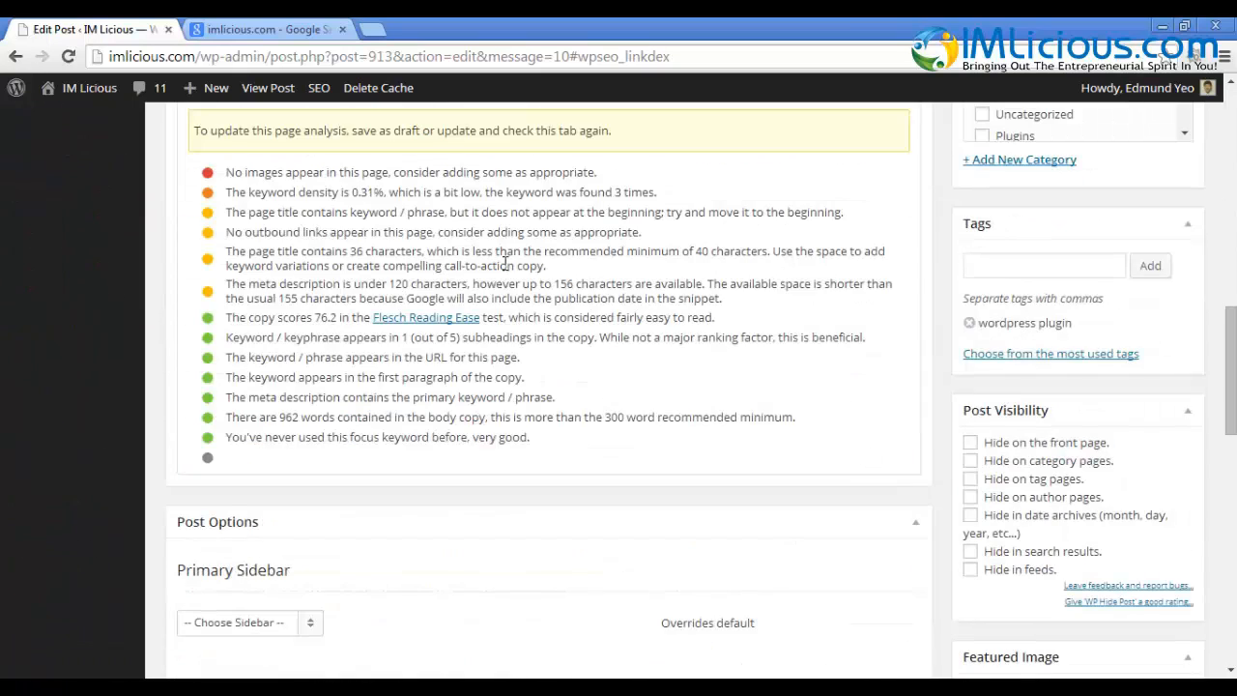
scroll(295, 268, "up", 2)
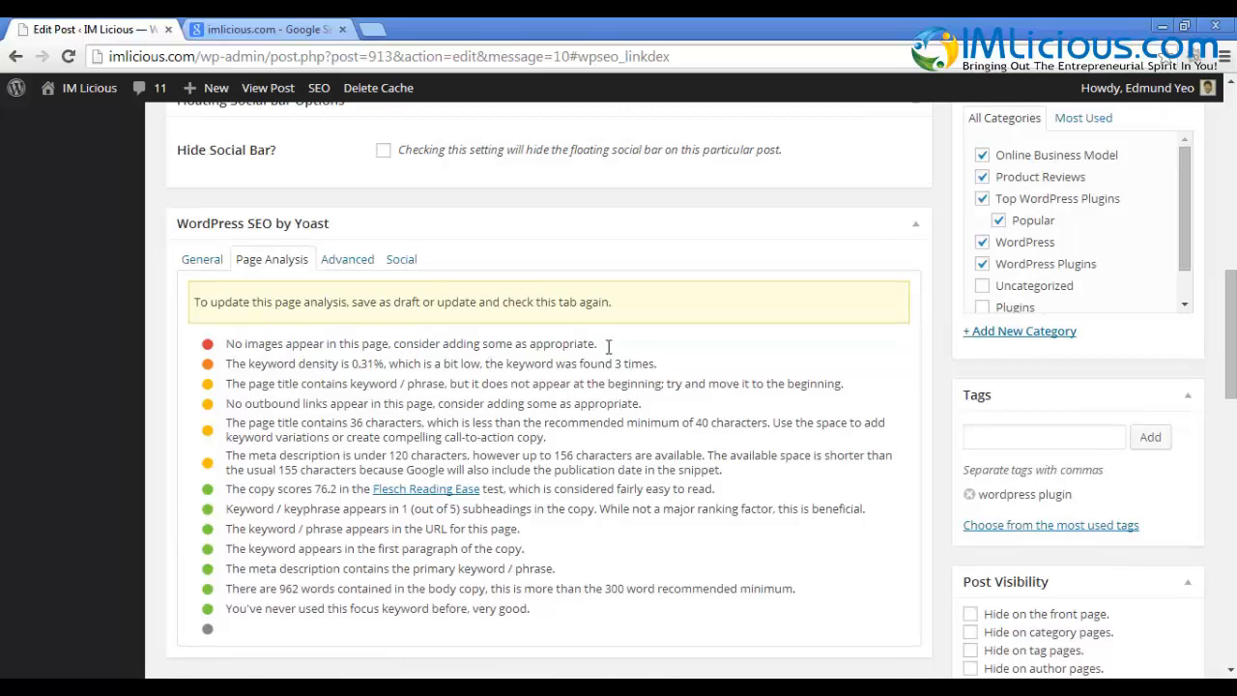
Insert the Wordpress-Plugin-2.png image from the media library below the "What is a WordPress Plugin?" heading.
scroll(507, 341, "up", 5)
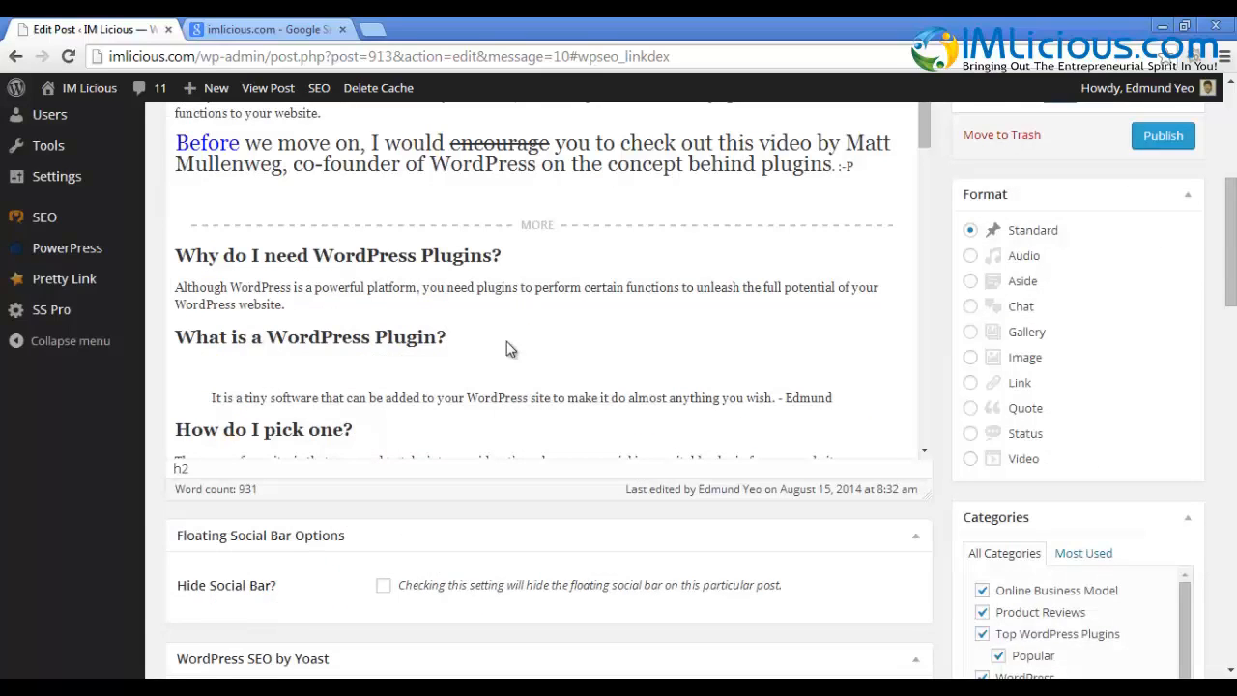
key("Return")
scroll(522, 342, "up", 2)
left_click(238, 151)
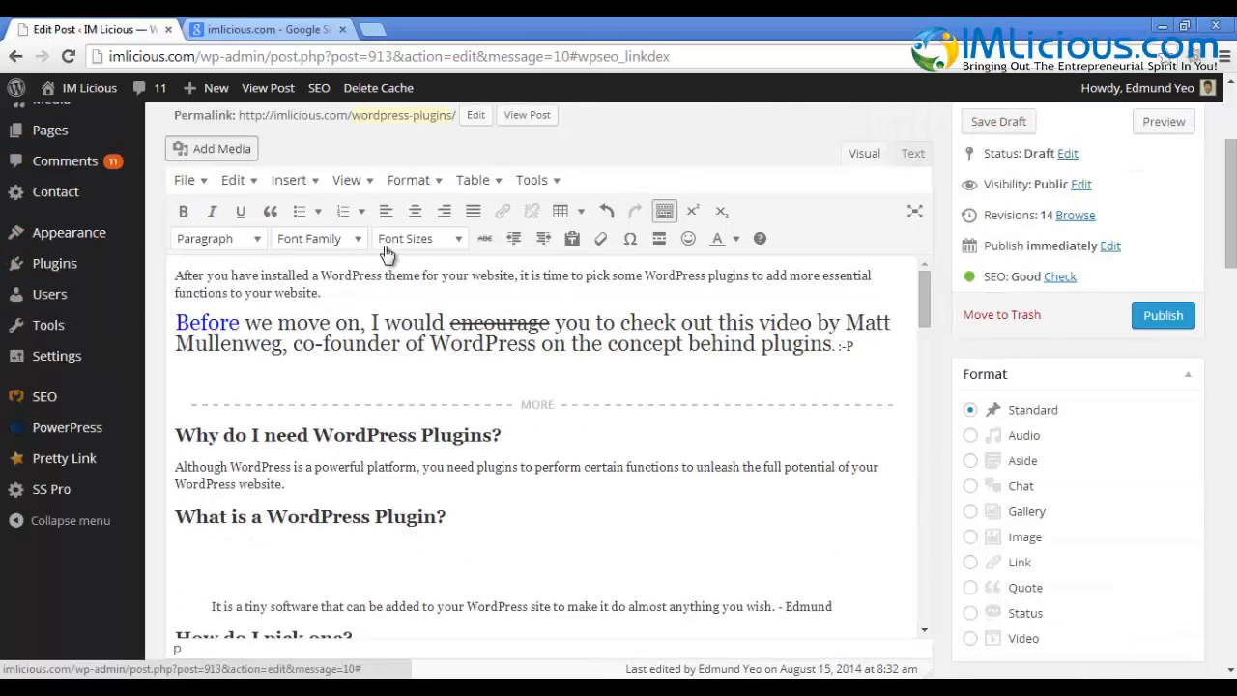
left_click(285, 293)
left_click(1105, 633)
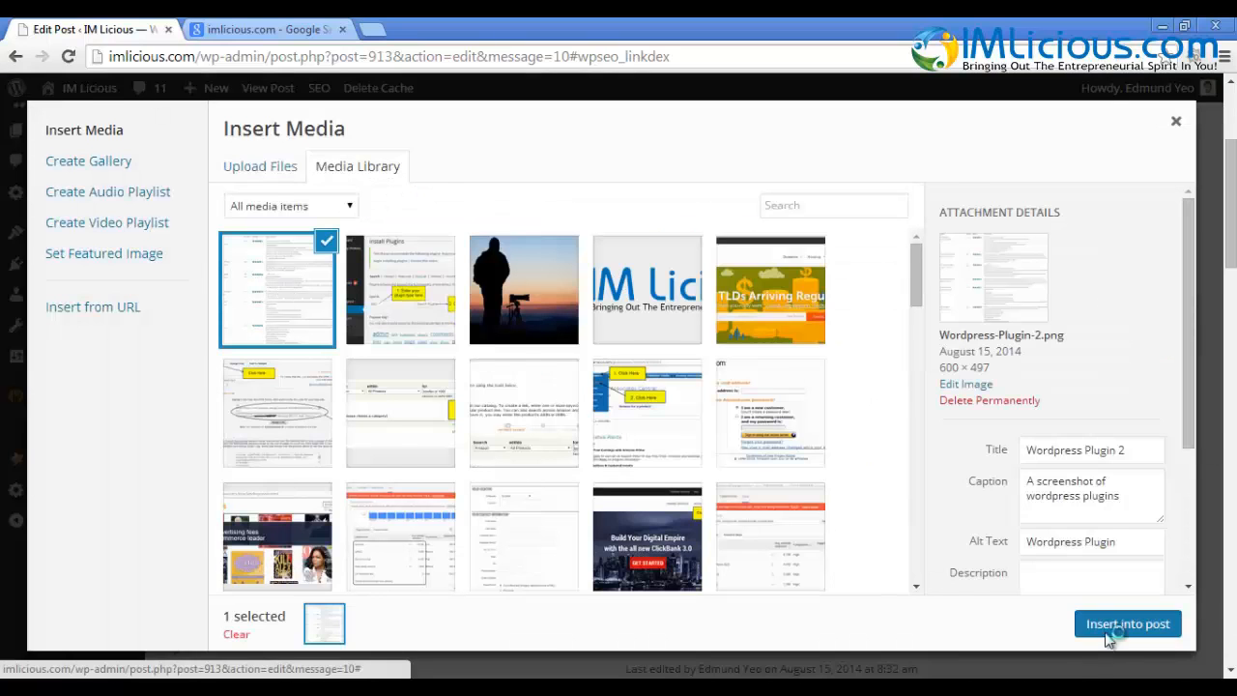
scroll(159, 330, "down", 7)
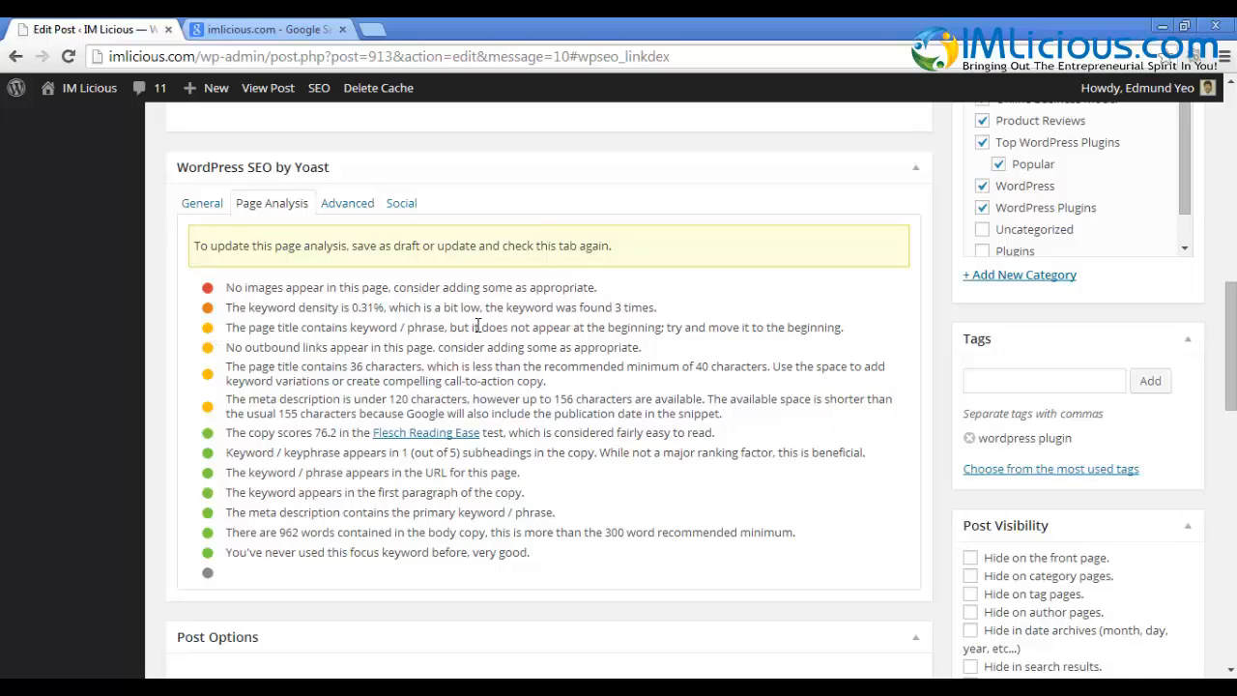
scroll(1035, 319, "up", 10)
scroll(241, 203, "up", 2)
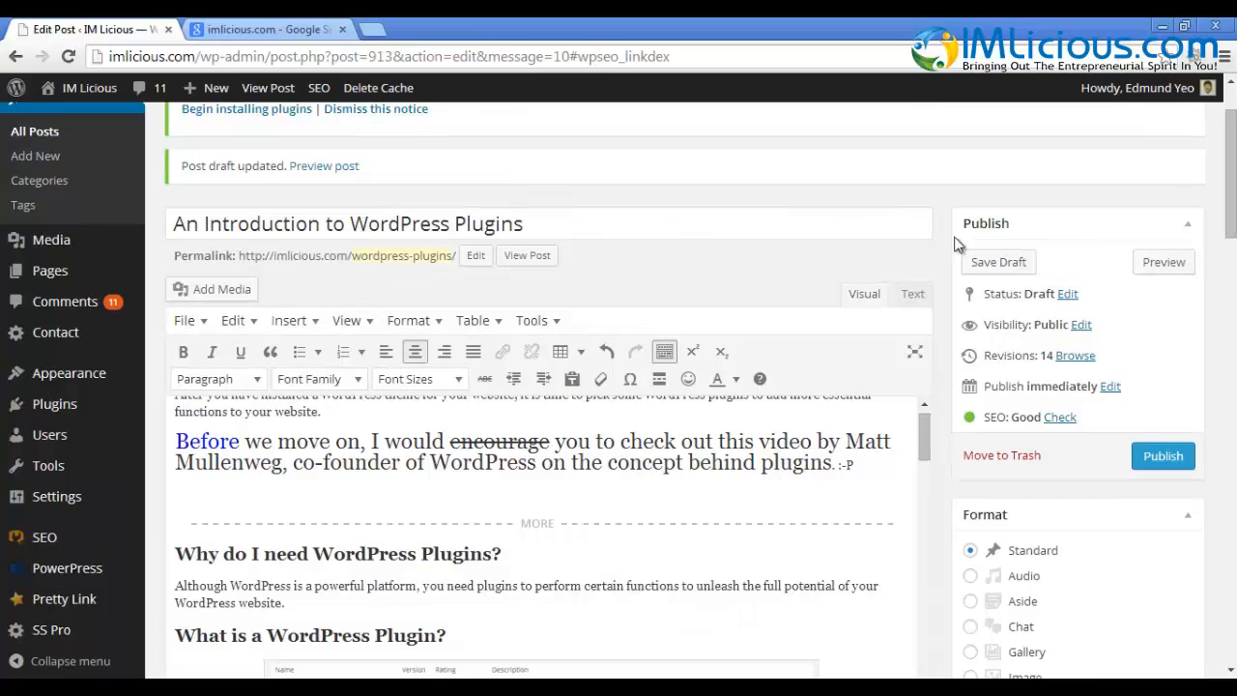
scroll(492, 290, "down", 10)
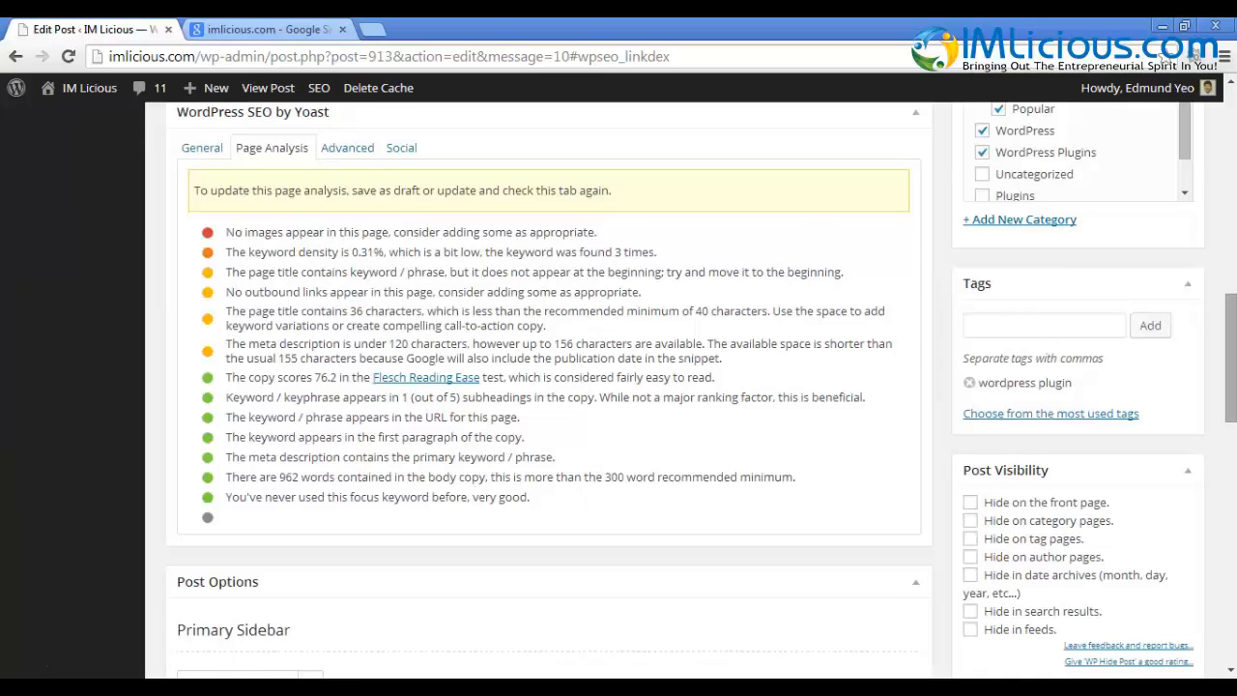
left_click_drag(1230, 330, 1231, 191)
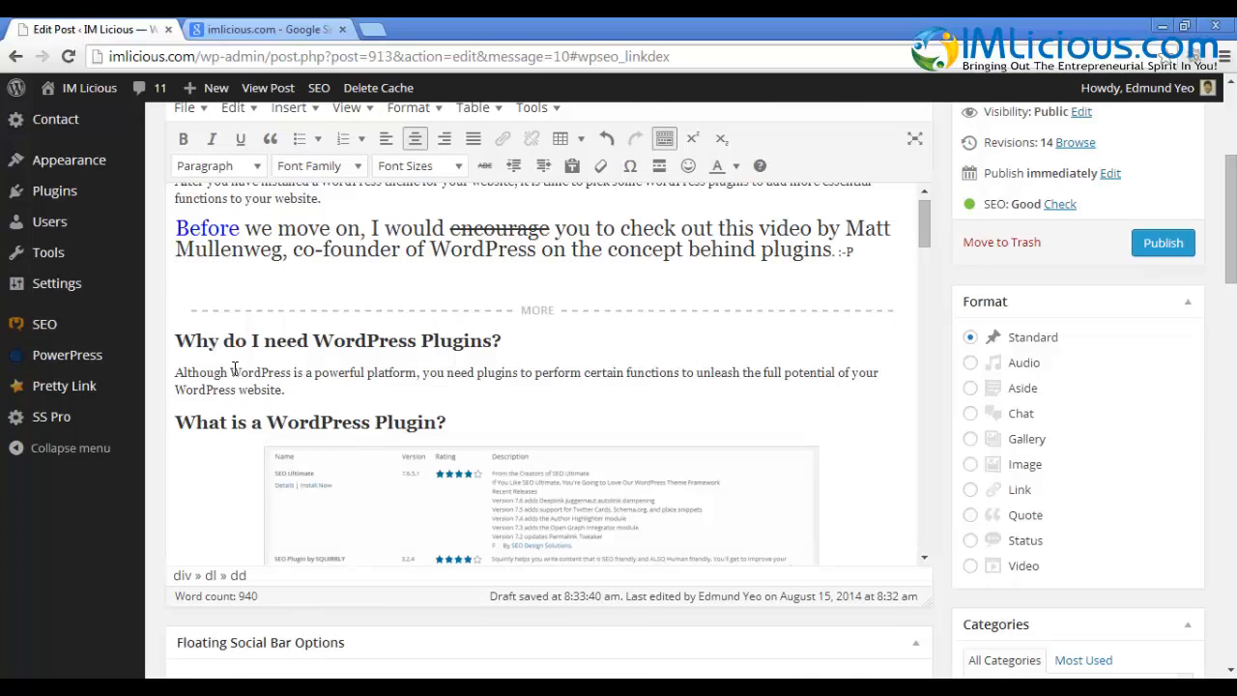
left_click_drag(230, 372, 291, 373)
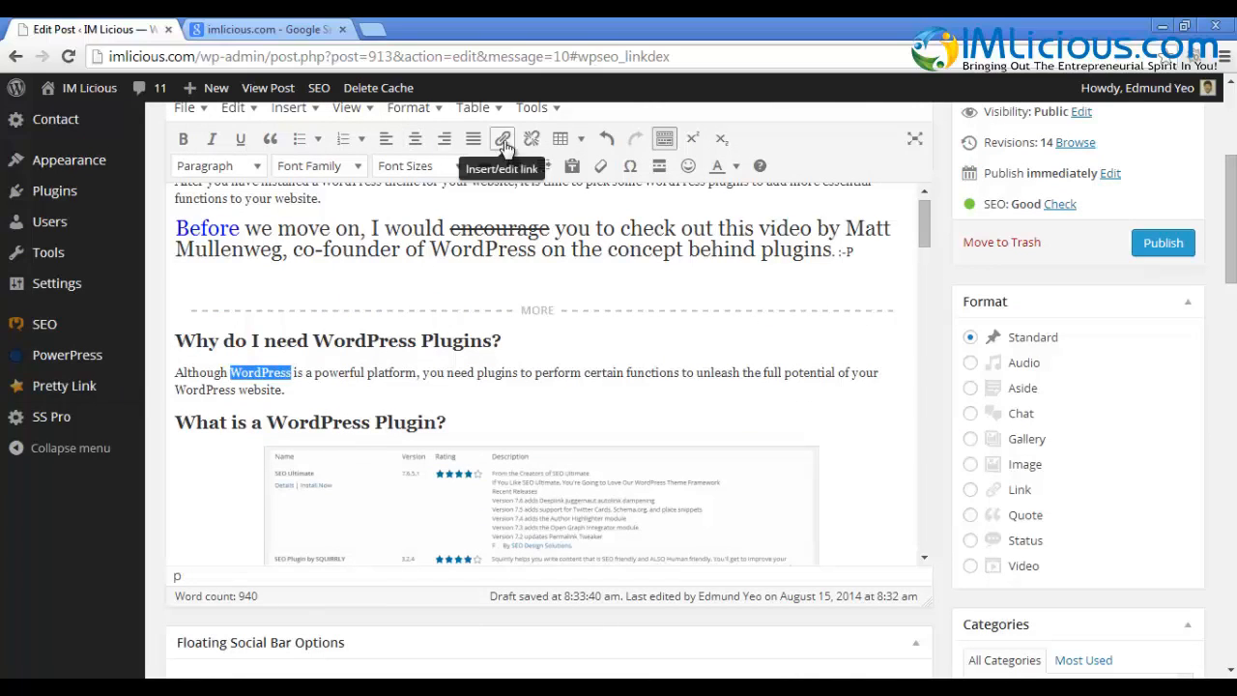
left_click(503, 140)
left_click(563, 346)
type("wordpres")
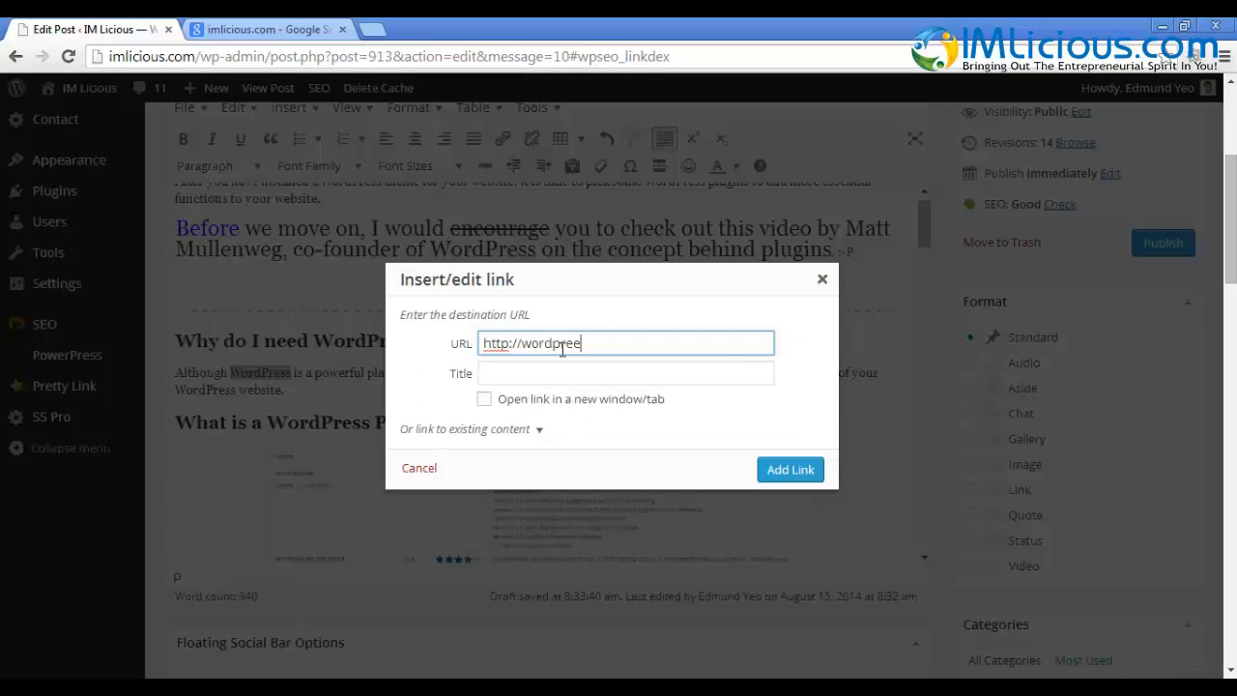
type("s.org")
left_click(484, 399)
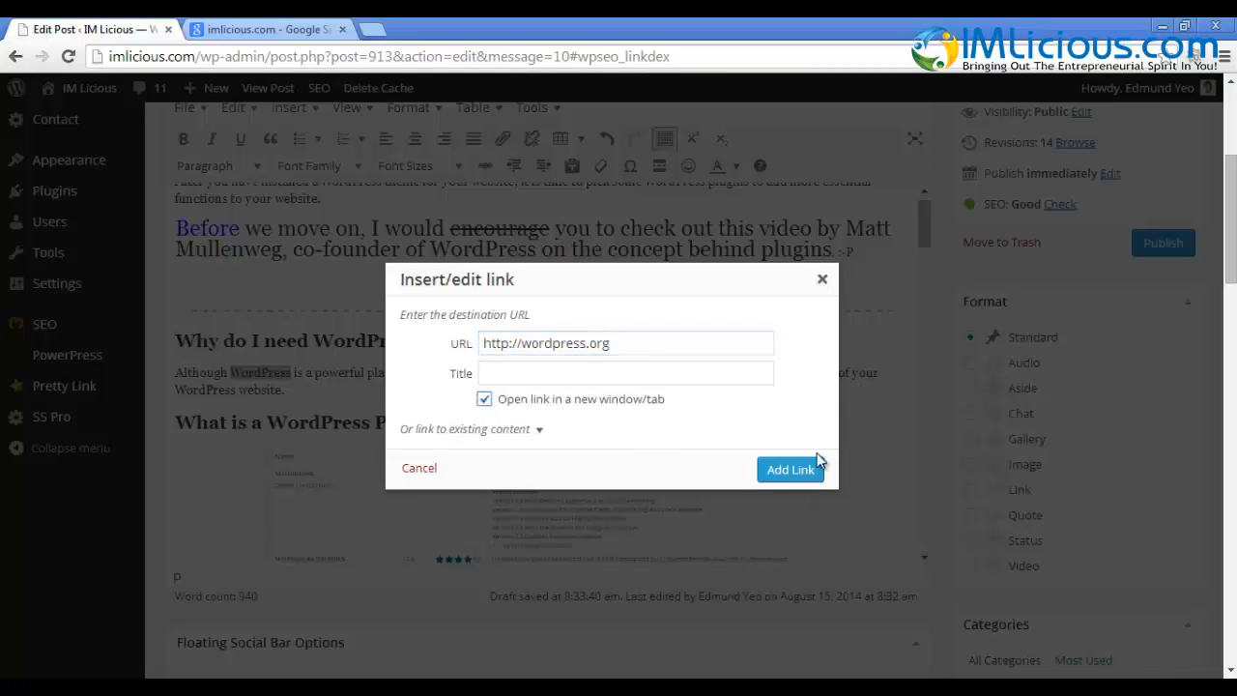
left_click(790, 470)
Save the draft with the new image and link, and review the updated SEO page analysis.
scroll(967, 387, "up", 3)
left_click(999, 330)
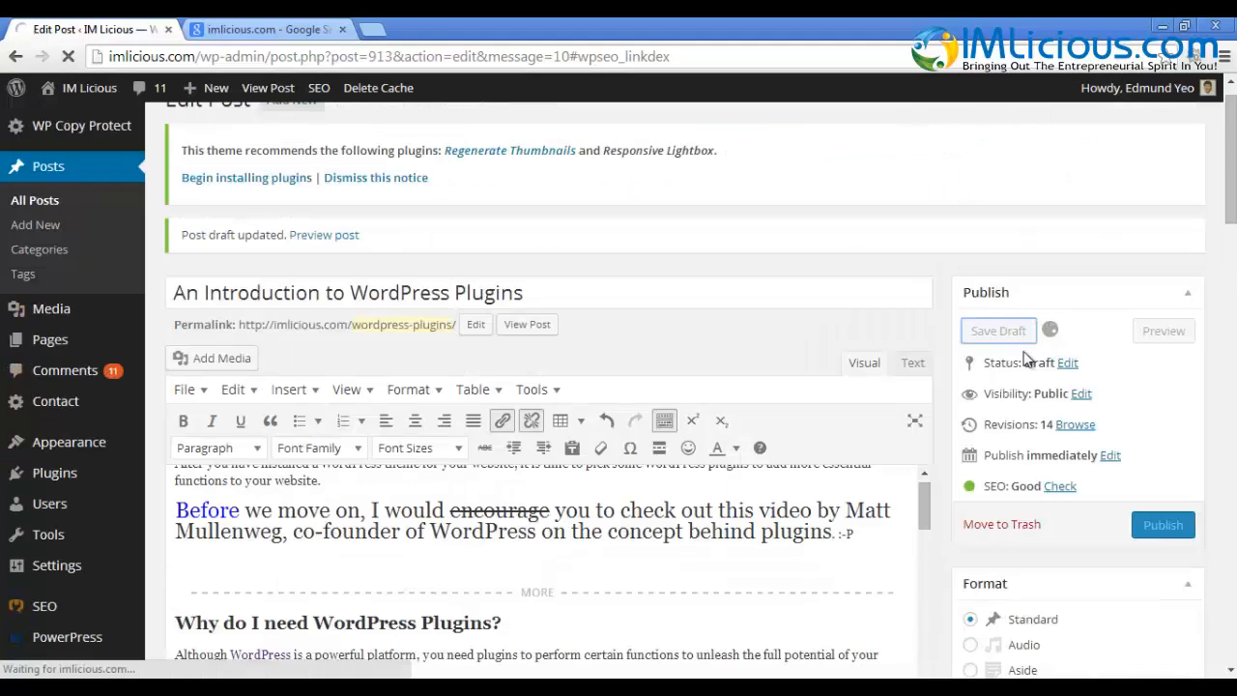
scroll(1025, 359, "down", 8)
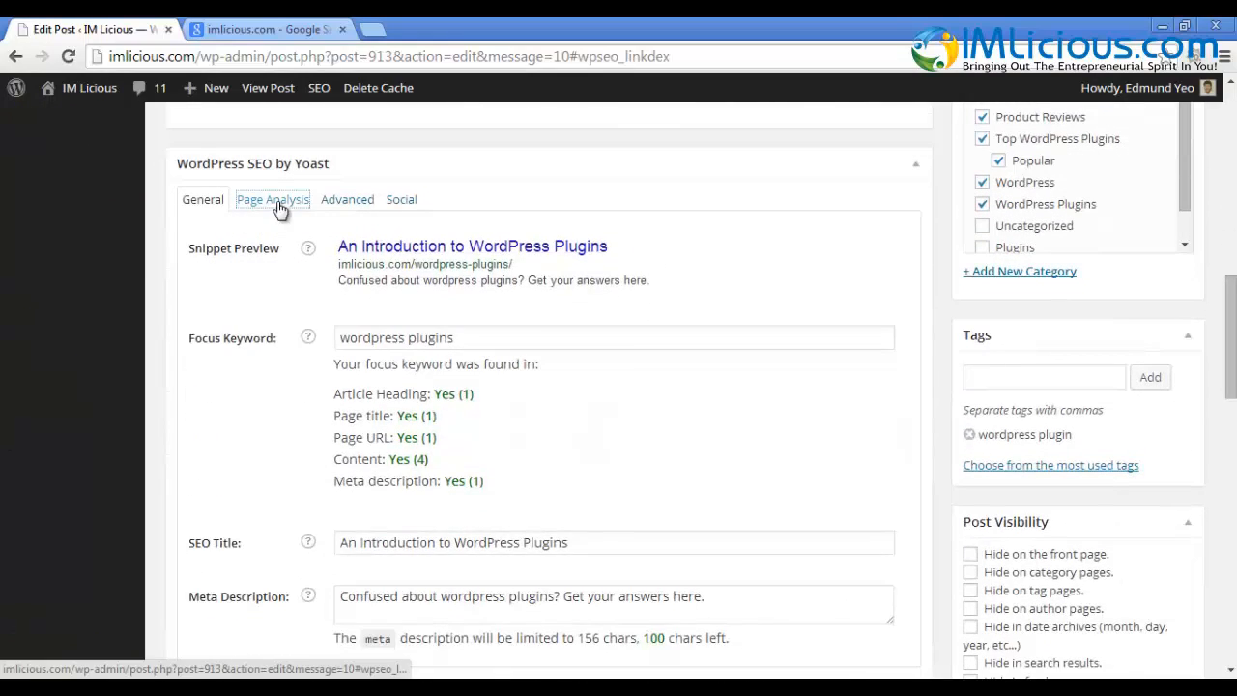
left_click(274, 200)
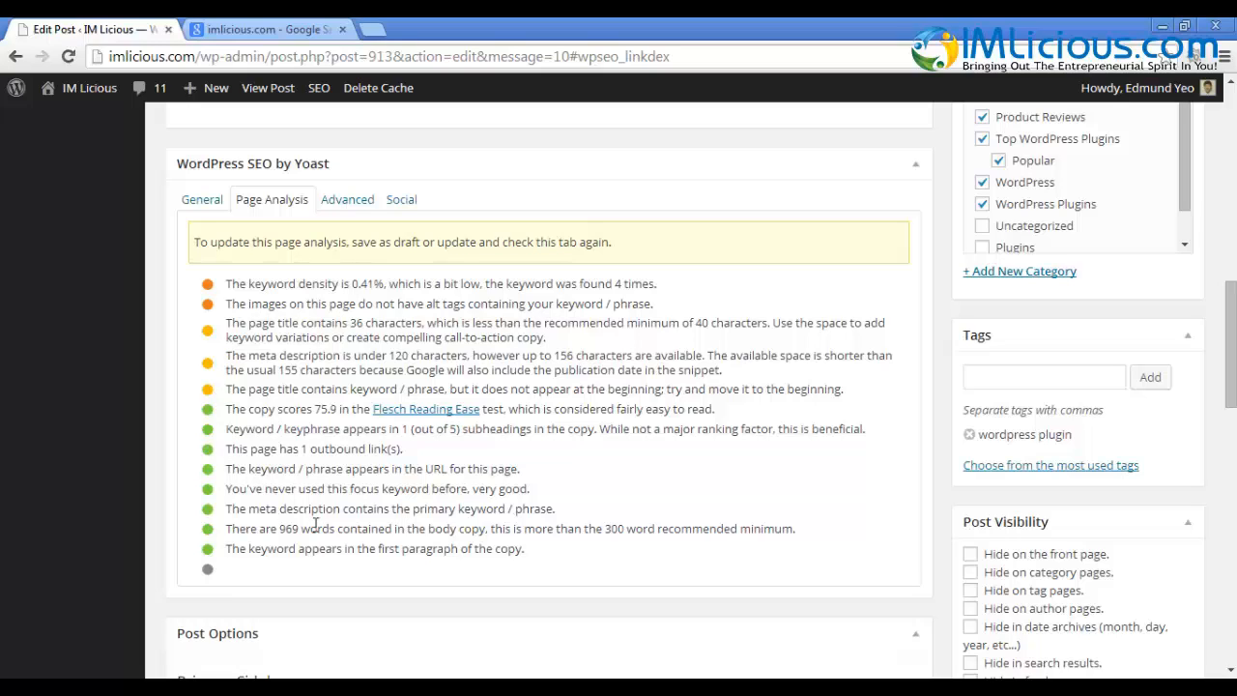
Save the draft once more and open the SEO check from its publishing status.
scroll(312, 525, "up", 10)
left_click(1004, 368)
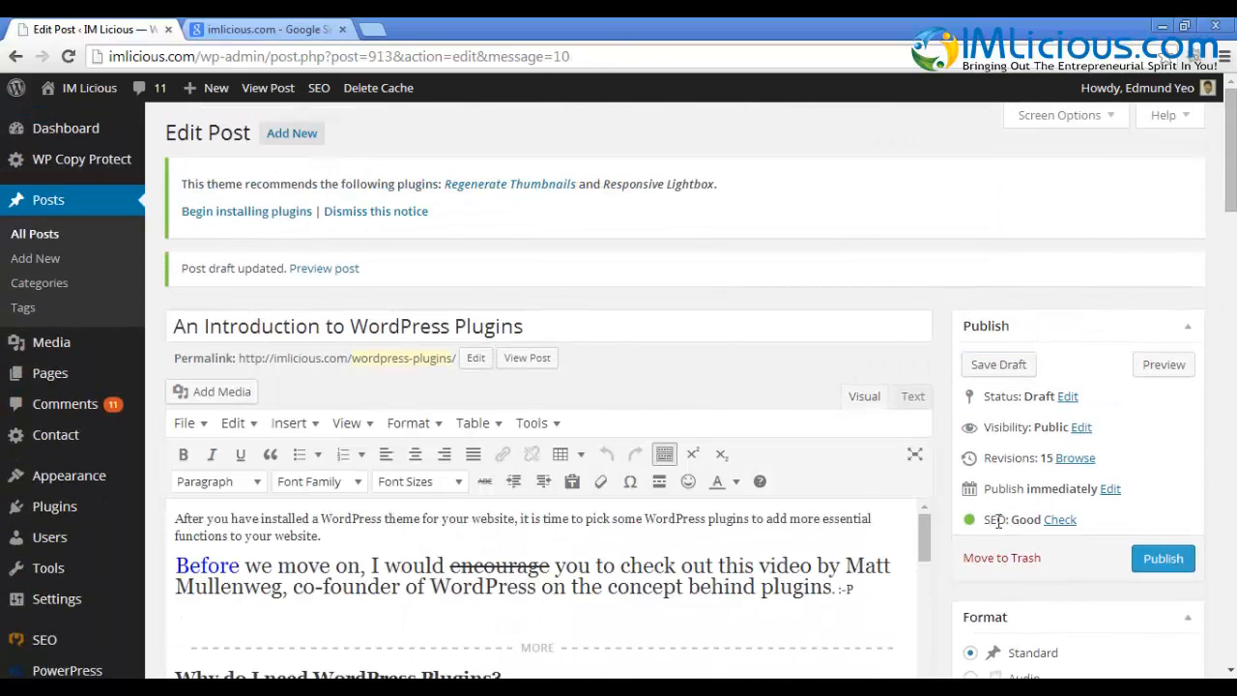
left_click(1059, 519)
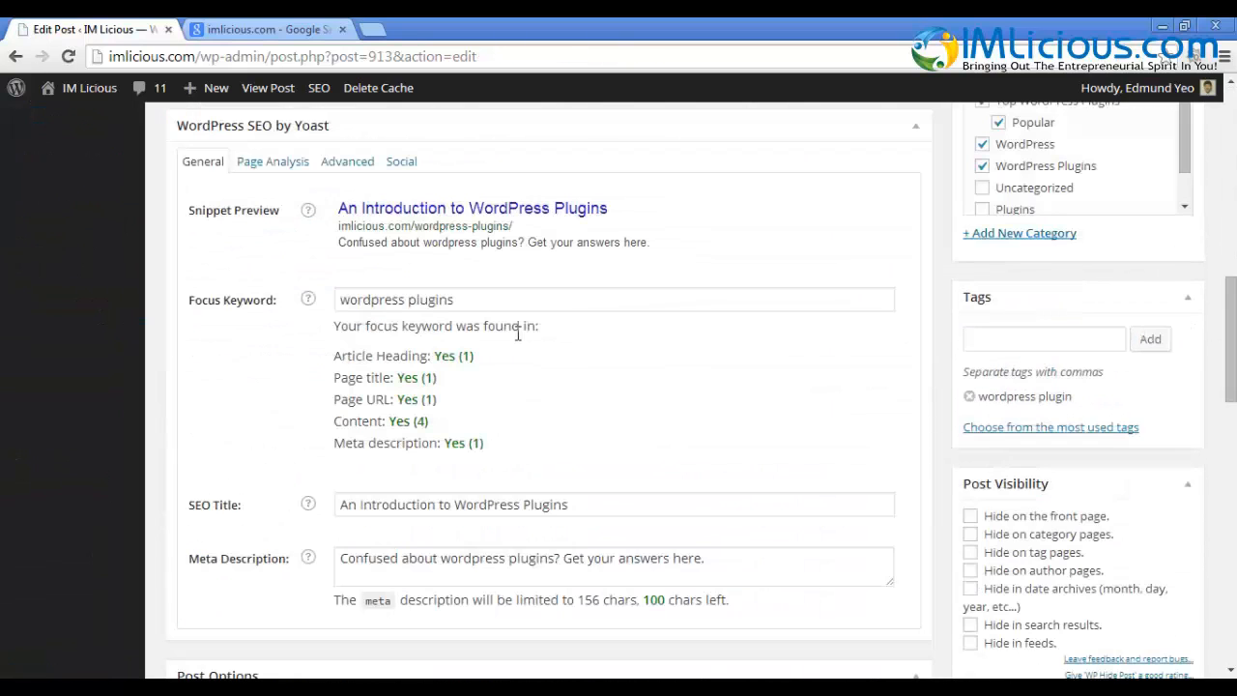
Review the post's advanced SEO settings, including the meta robots index options, alongside the Google results for imlicious.com.
left_click(344, 168)
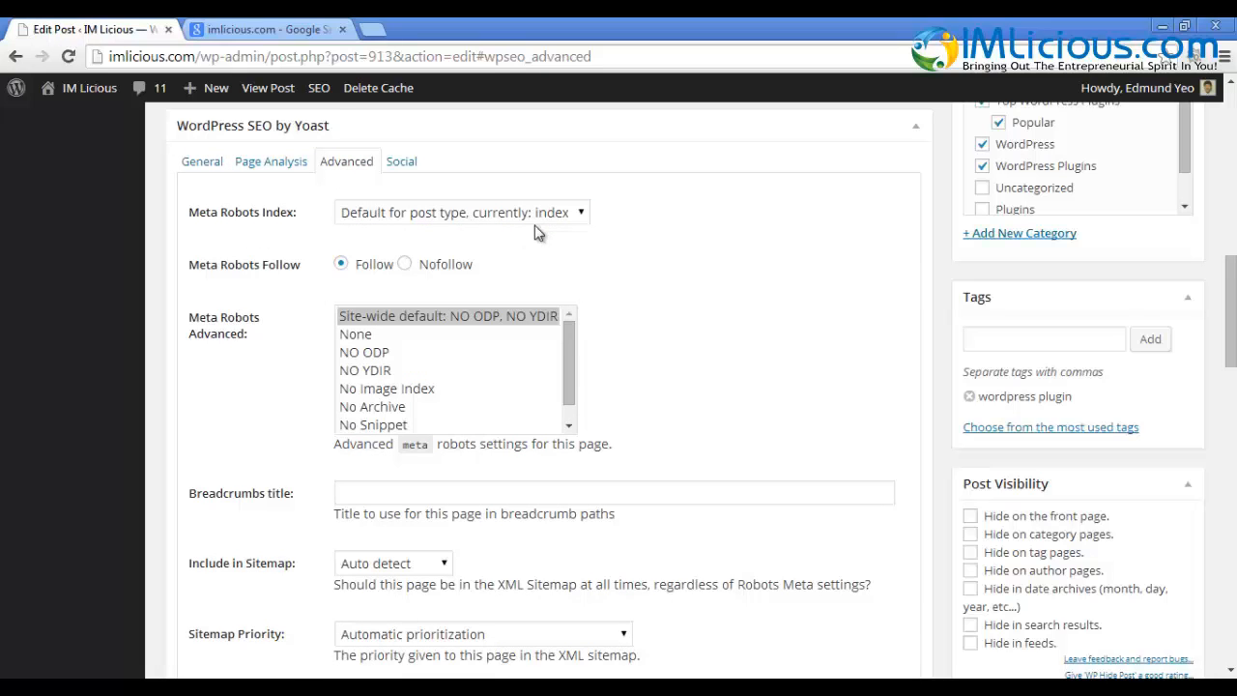
left_click(270, 29)
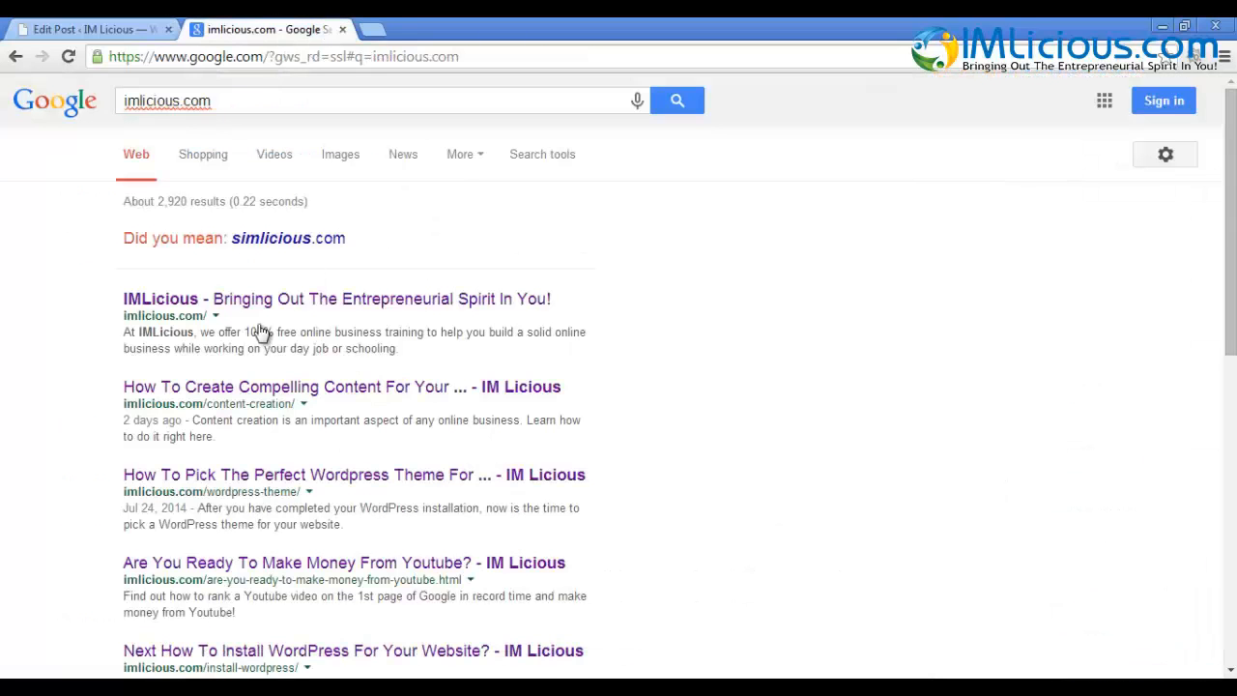
left_click(122, 27)
left_click(573, 214)
left_click(661, 292)
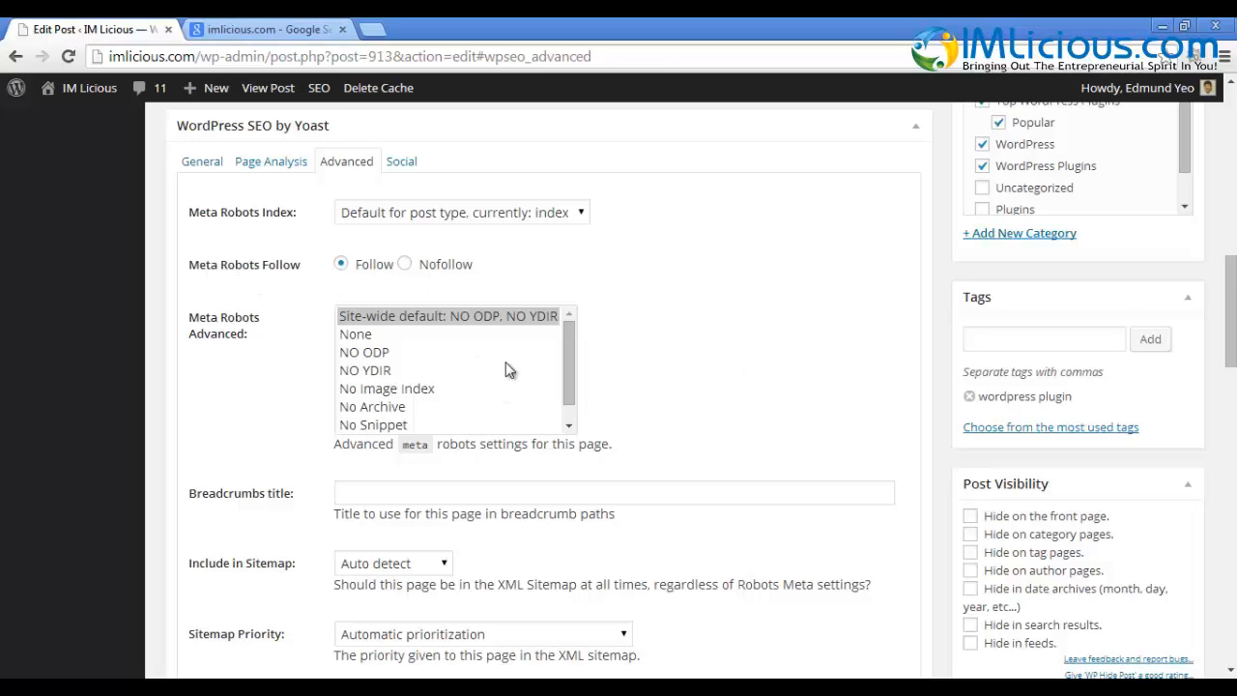
left_click_drag(1232, 357, 1232, 360)
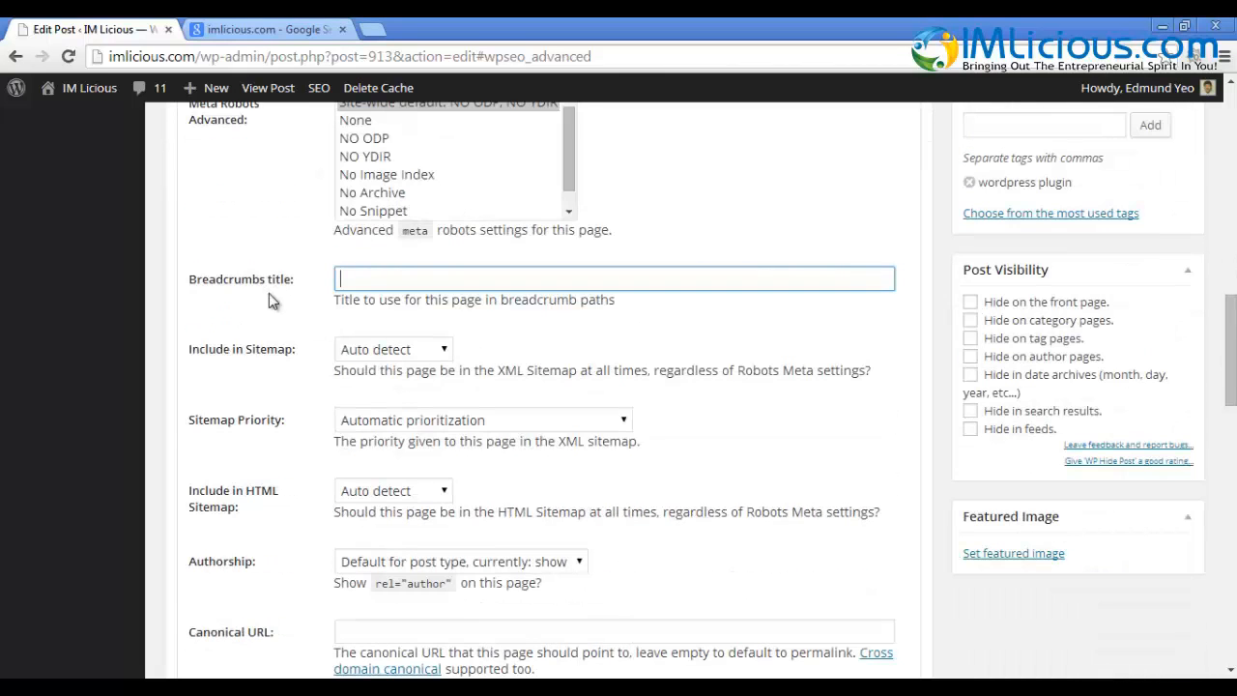
left_click_drag(1230, 362, 1230, 324)
Examine the post's social SEO settings for the Facebook and Google+ title, description and image.
left_click(402, 275)
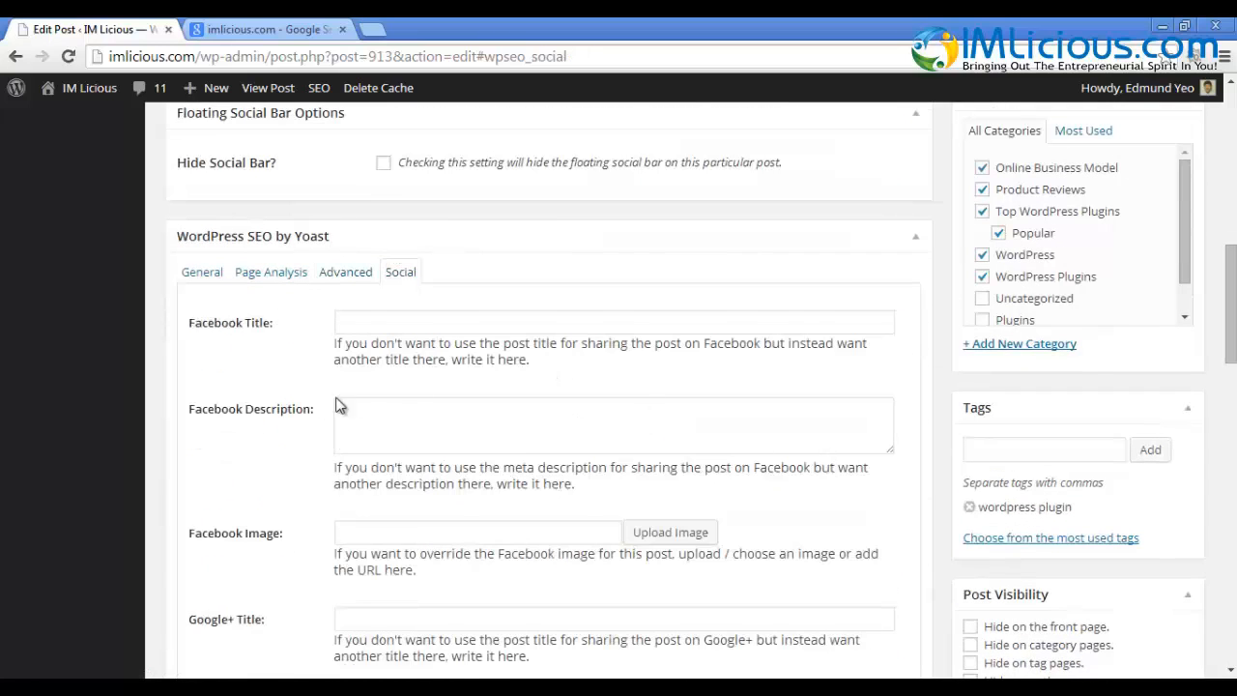
left_click(338, 406)
scroll(363, 348, "down", 1)
left_click(383, 290)
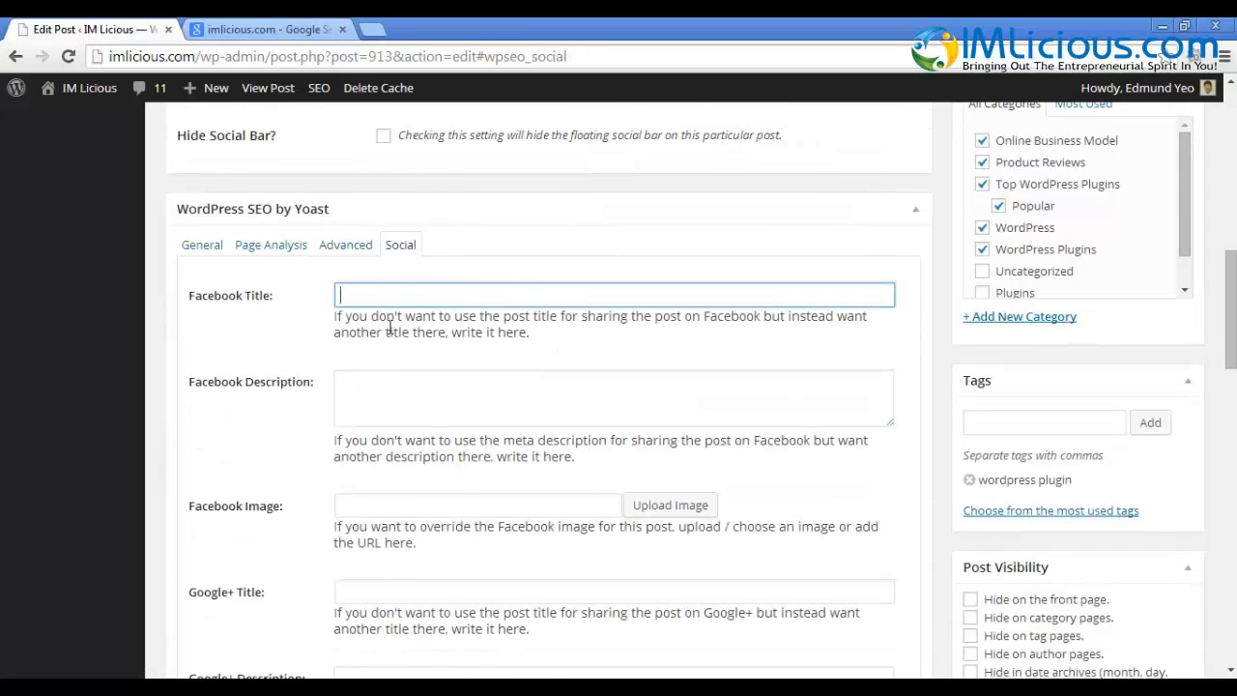
left_click(416, 391)
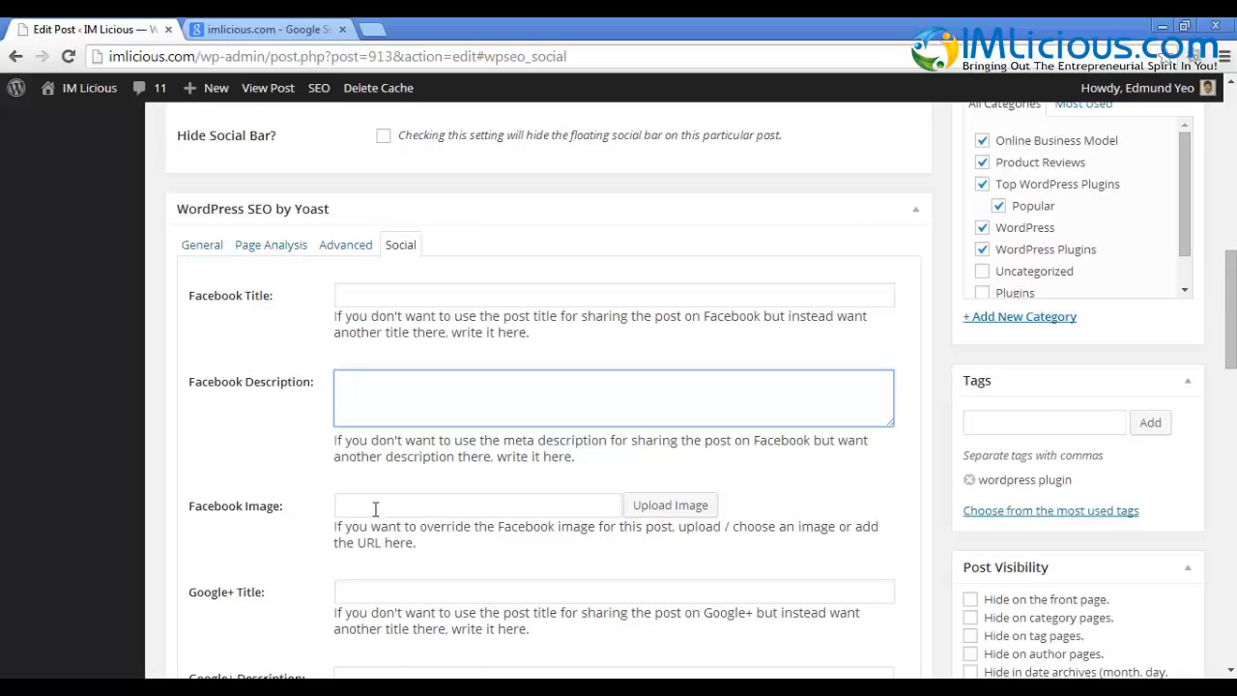
scroll(375, 509, "down", 2)
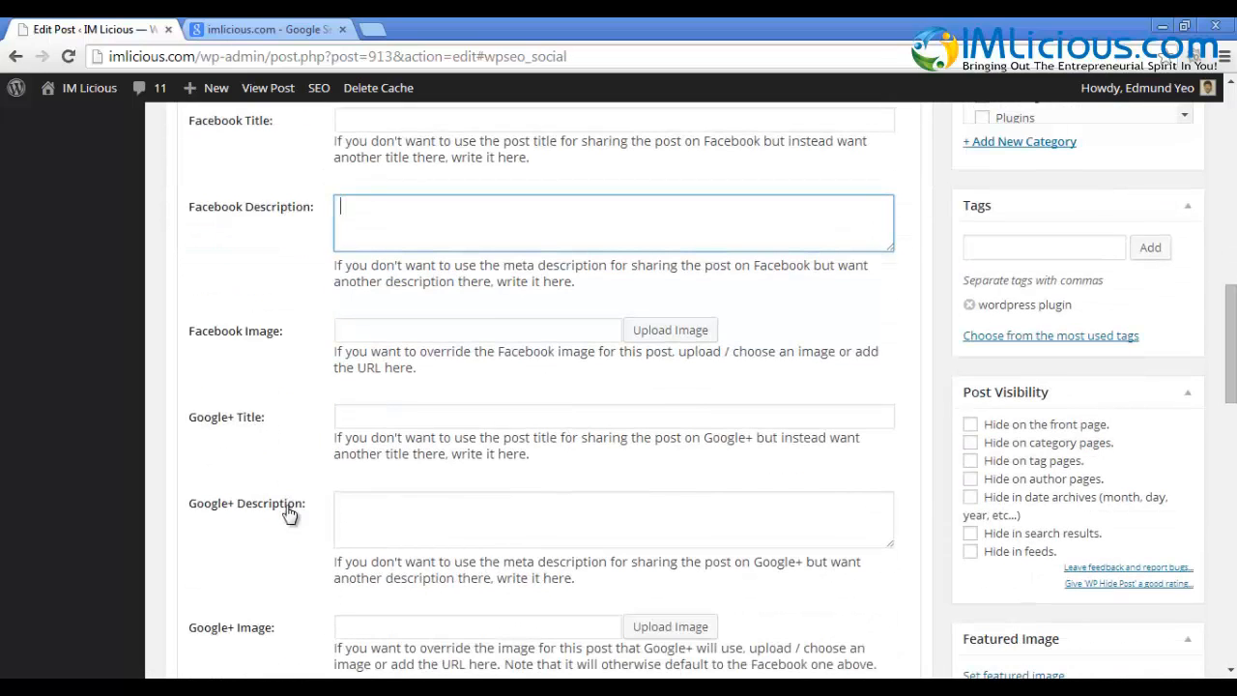
scroll(372, 372, "up", 1)
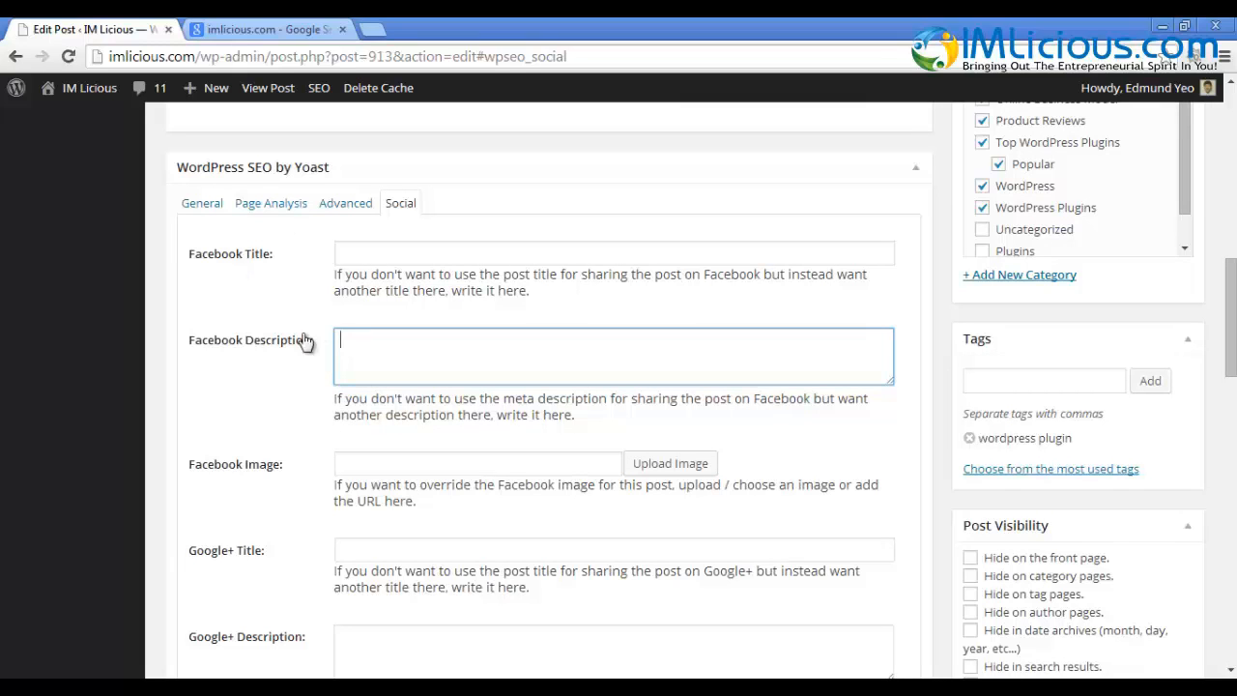
scroll(569, 306, "down", 4)
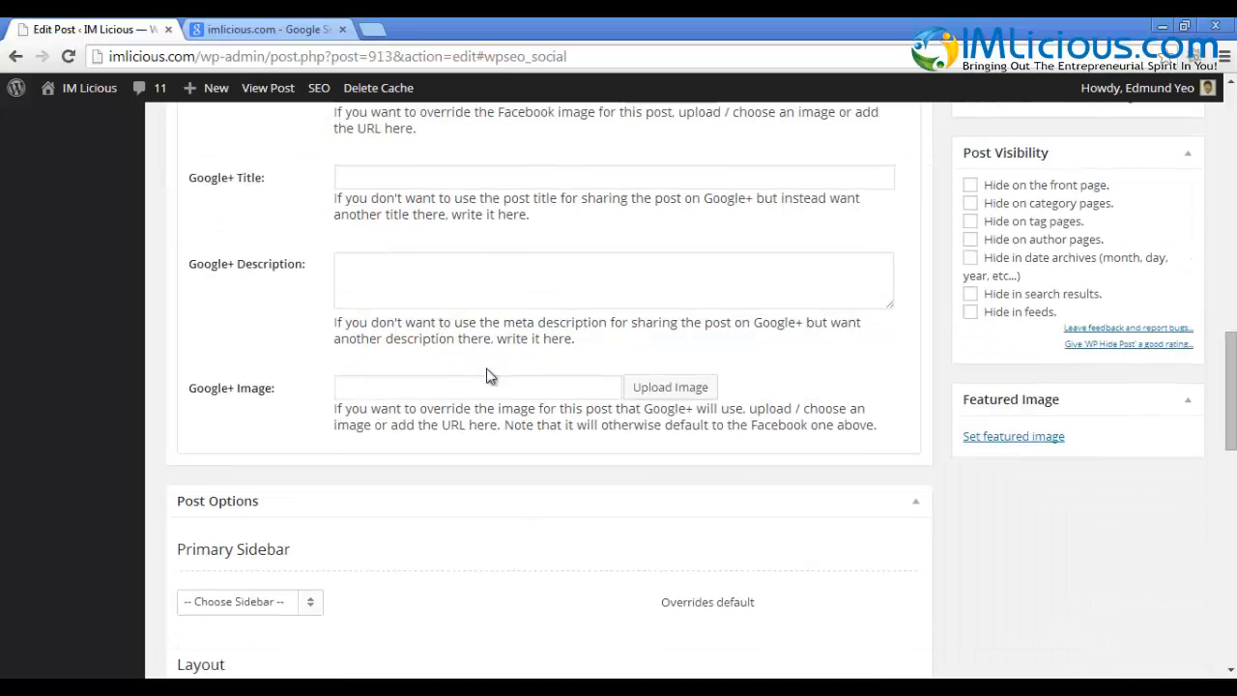
scroll(498, 377, "up", 1)
scroll(626, 491, "up", 1)
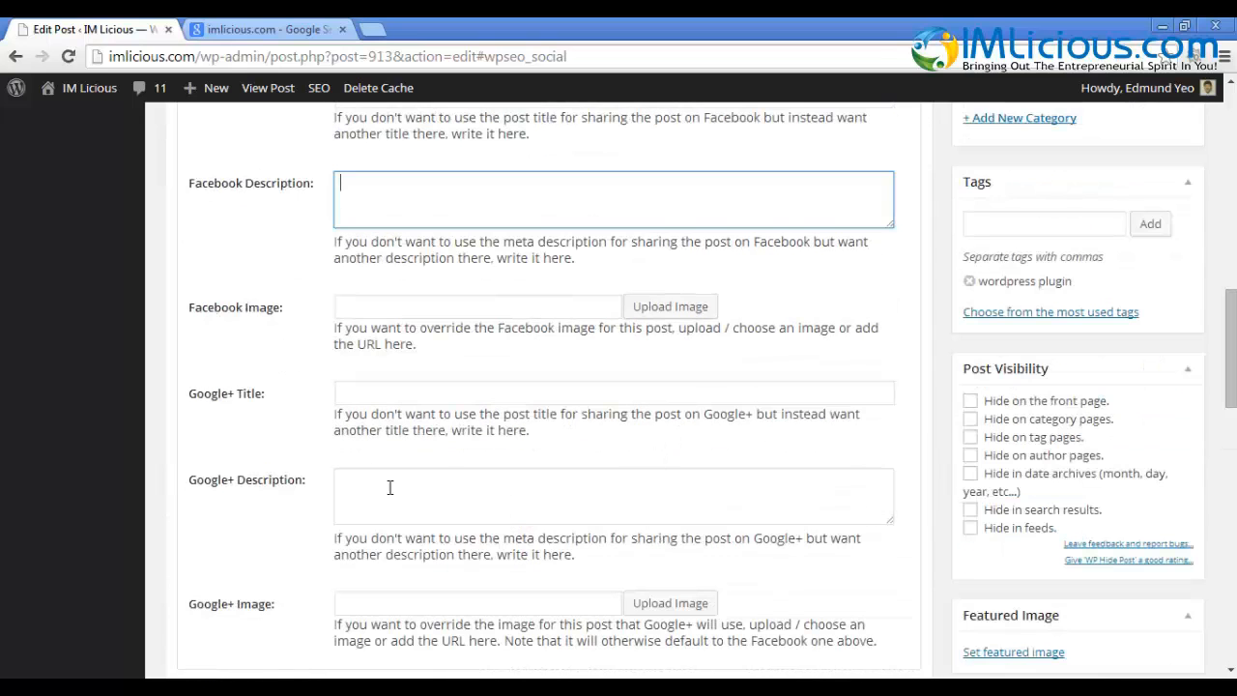
Save the post draft and look over the reloaded article and its settings.
scroll(339, 426, "up", 1)
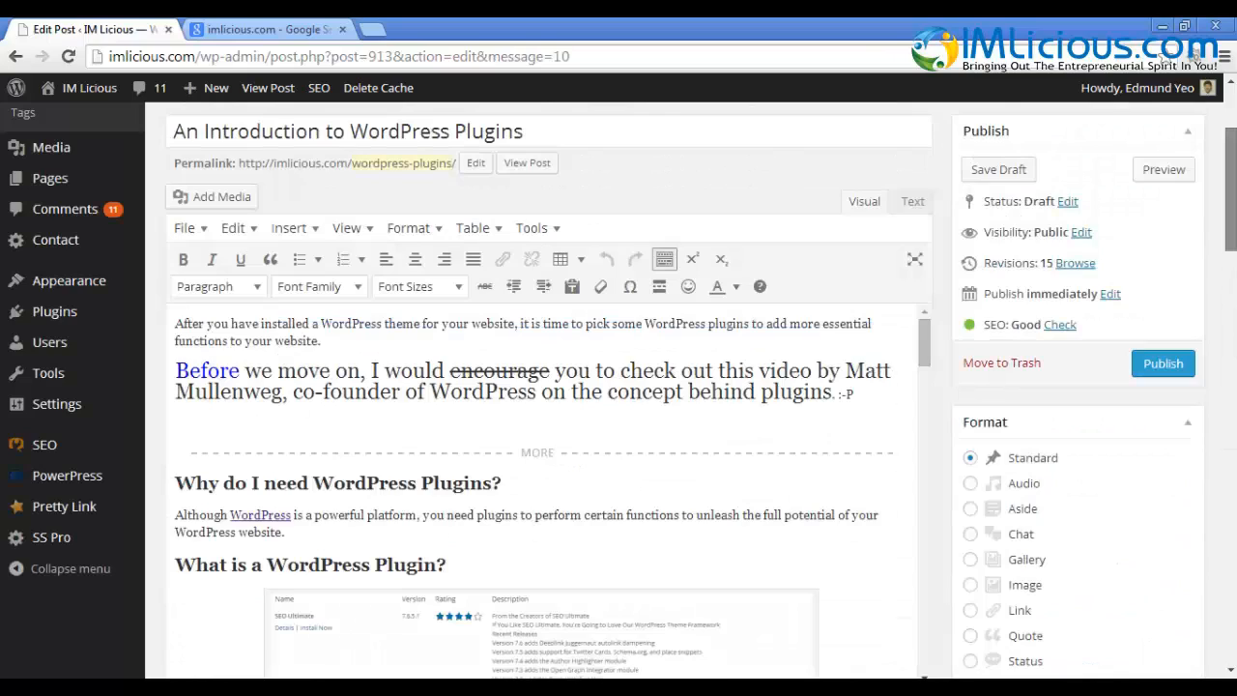
scroll(619, 386, "down", 12)
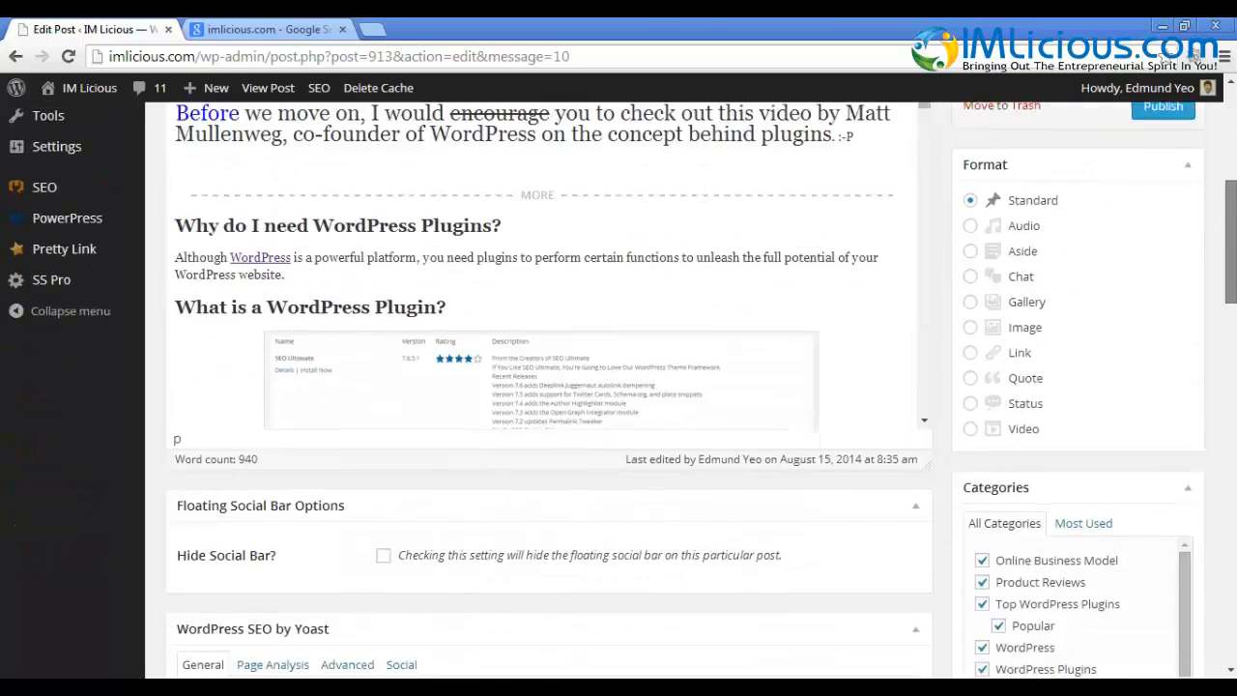
scroll(548, 387, "up", 12)
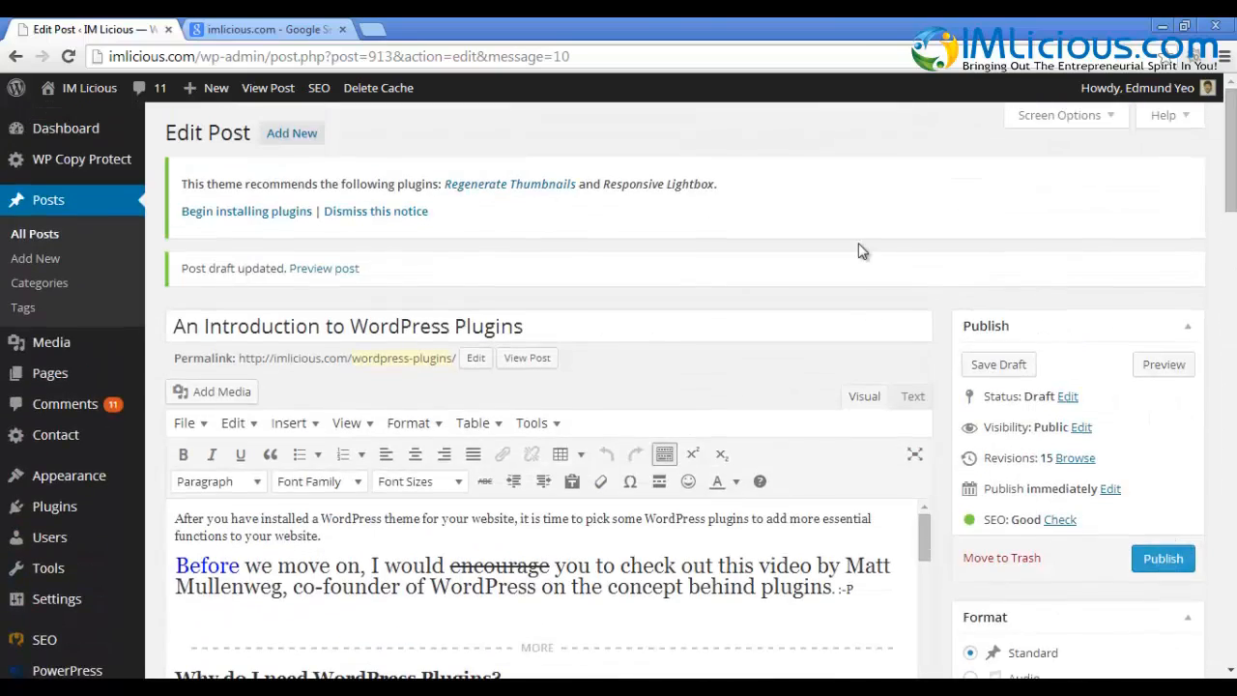
Start a new page and review its editor, page attributes and visibility options.
mouse_move(72, 385)
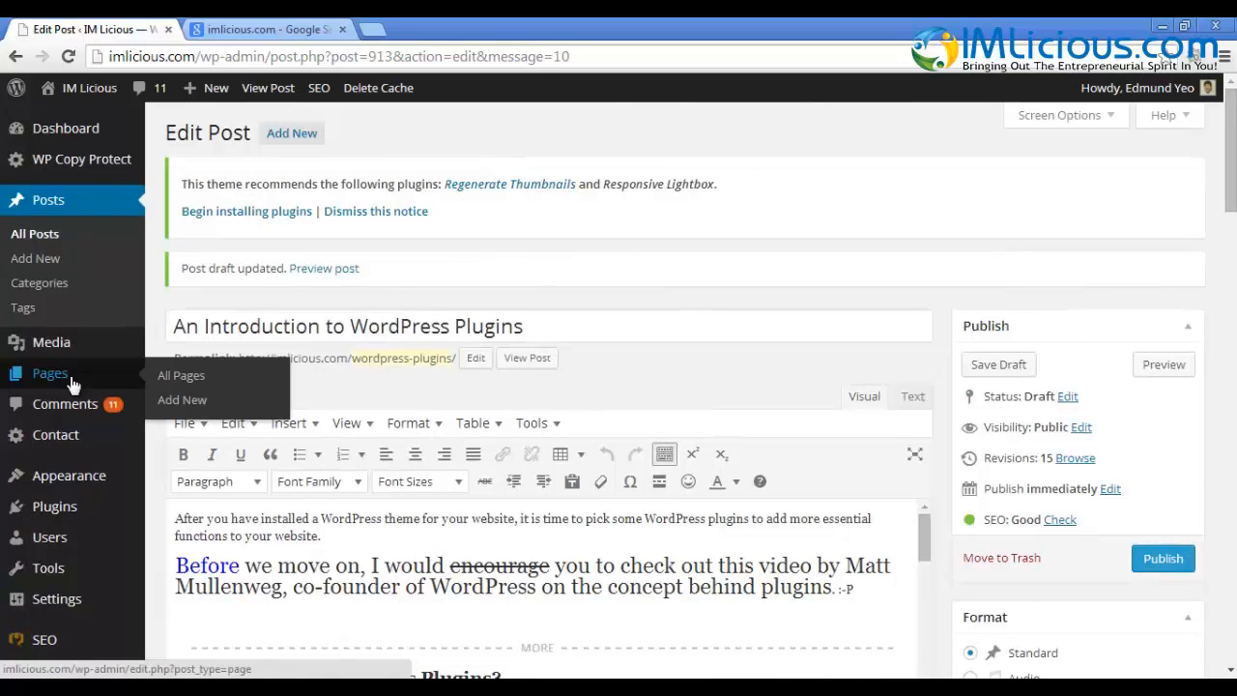
left_click(183, 399)
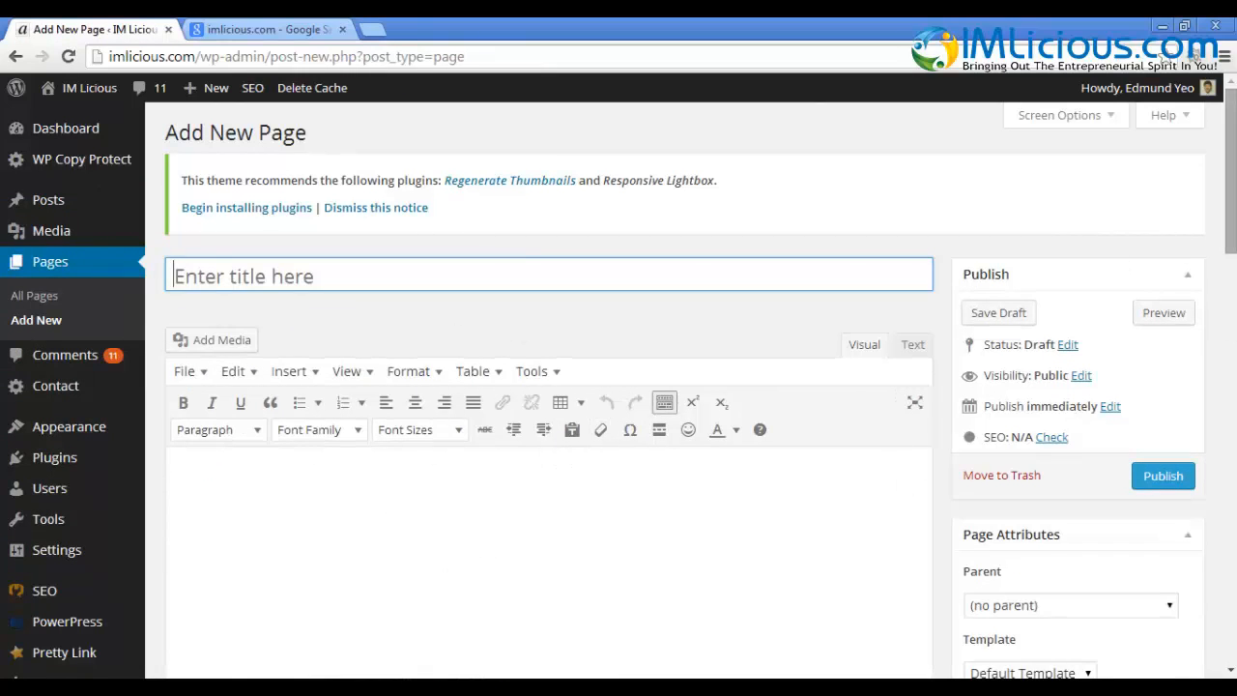
scroll(516, 468, "down", 6)
scroll(517, 468, "up", 5)
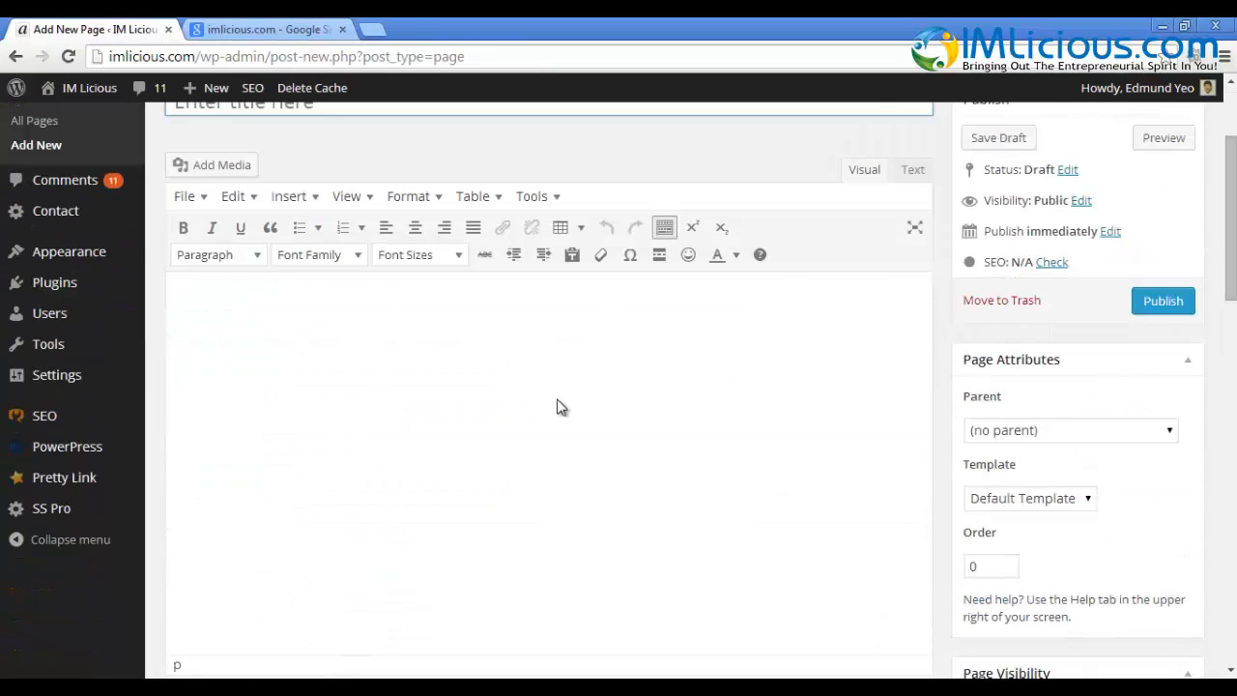
scroll(566, 447, "up", 2)
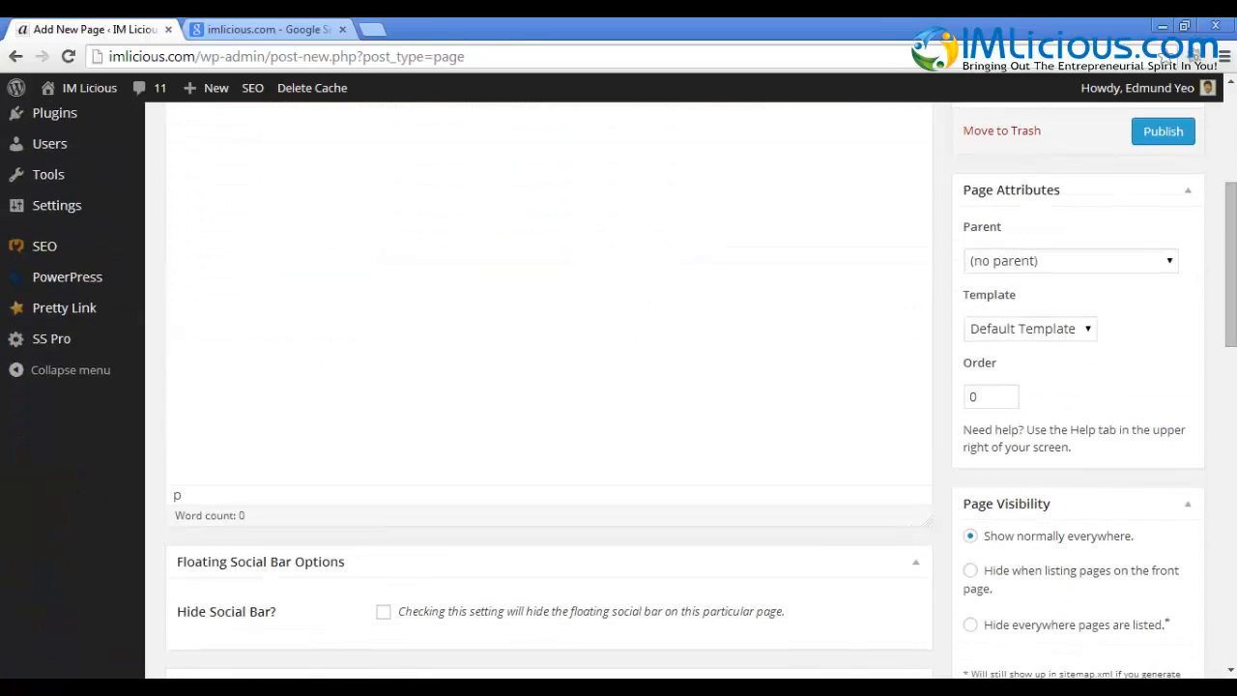
left_click_drag(1230, 297, 1228, 401)
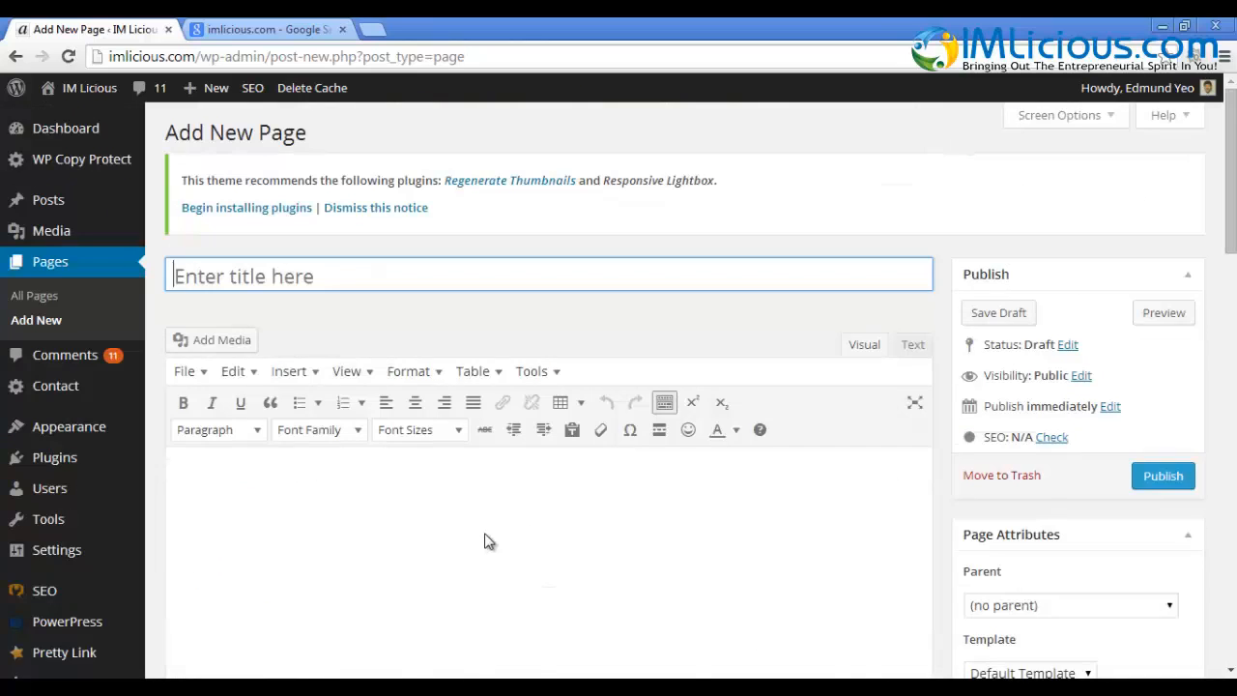